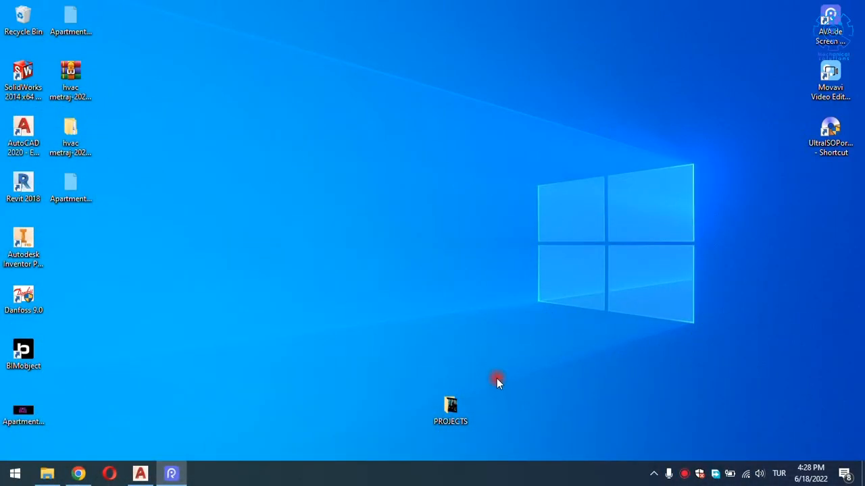
# Bring the minimized AutoCAD 2020 window with the Apartment-105201 plan back on screen.
pyautogui.click(498, 381)
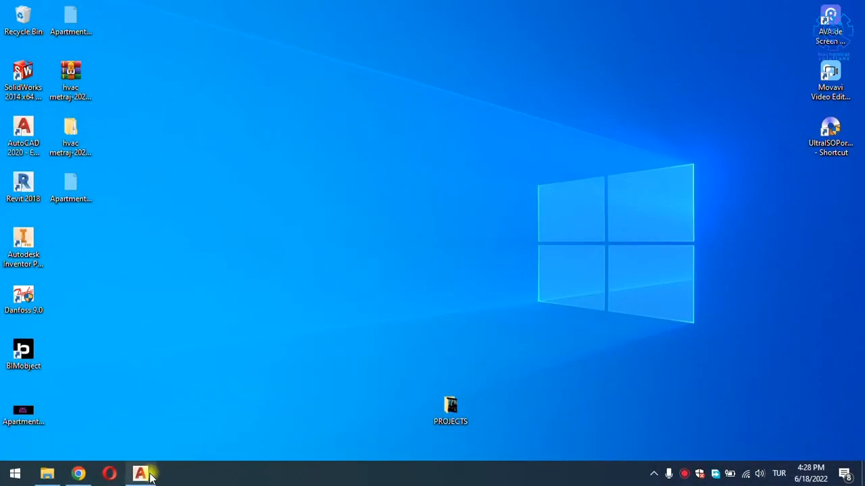
pyautogui.click(140, 473)
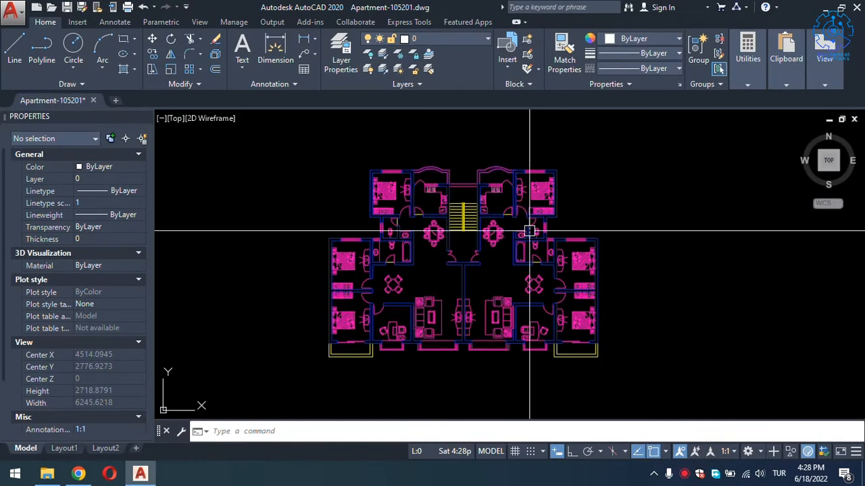
pyautogui.moveTo(535, 250)
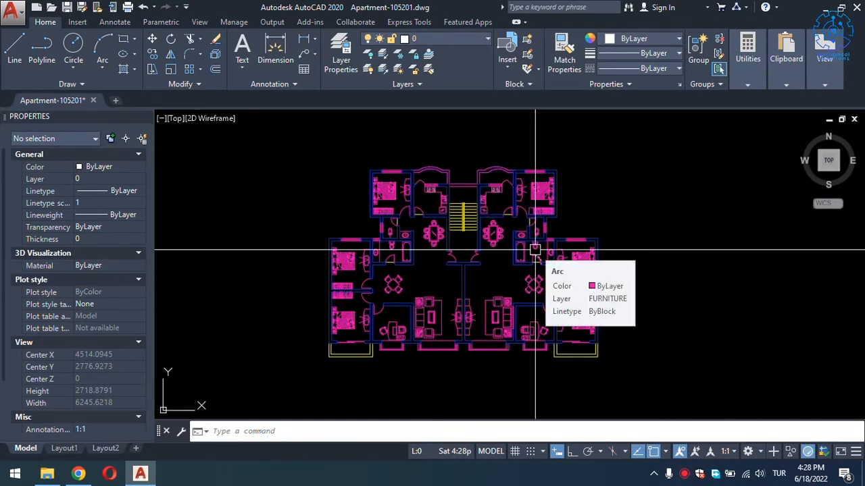
pyautogui.moveTo(616, 223); pyautogui.dragTo(624, 209, button='middle')
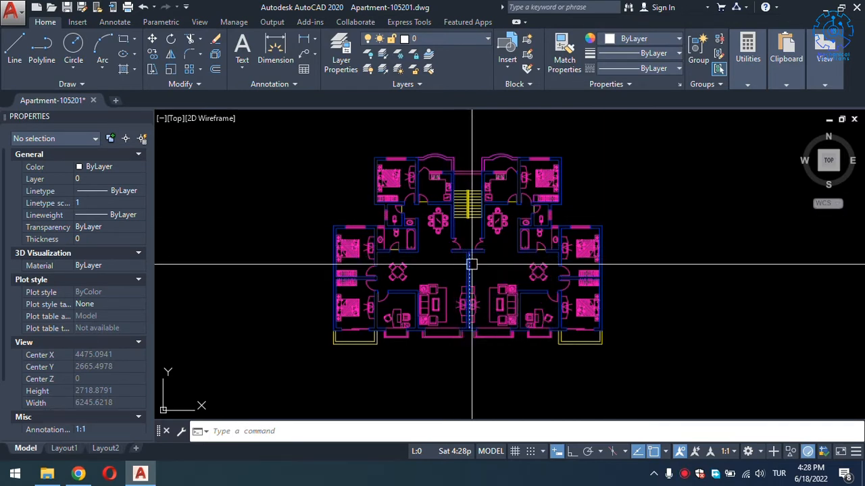
pyautogui.scroll(4, 539, 284)
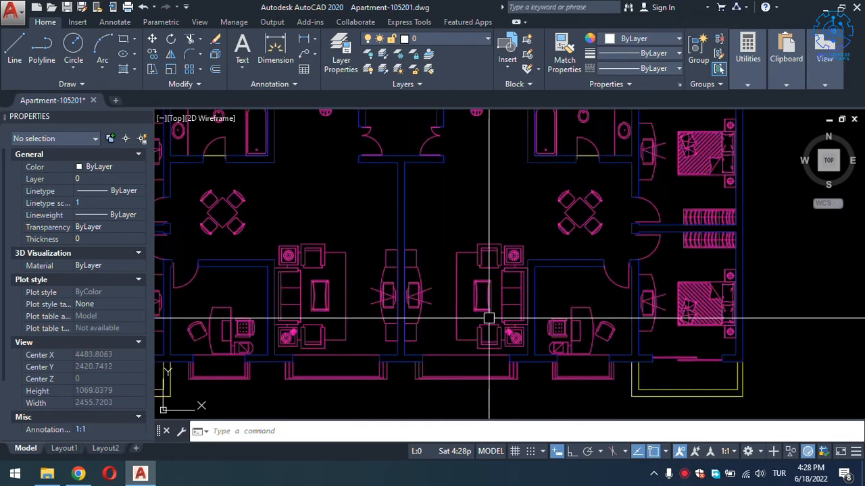
pyautogui.moveTo(472, 256); pyautogui.dragTo(444, 325, button='middle')
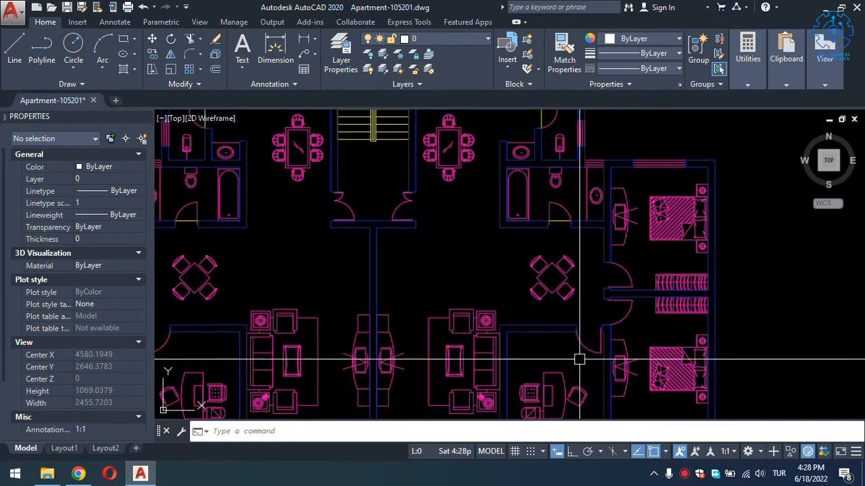
pyautogui.moveTo(546, 381)
pyautogui.mouseDown(button='middle')
pyautogui.moveTo(530, 360)
pyautogui.moveTo(497, 423)
pyautogui.mouseUp(button='middle')
pyautogui.moveTo(509, 222); pyautogui.dragTo(490, 329, button='middle')
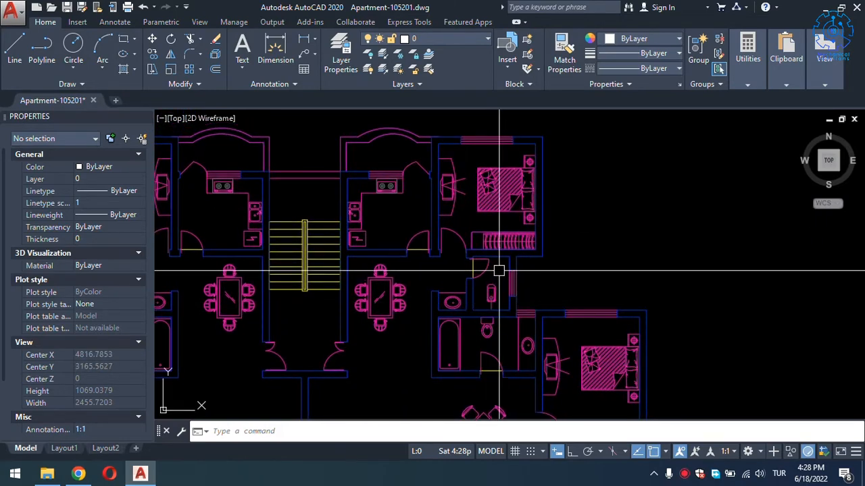
pyautogui.moveTo(392, 299); pyautogui.dragTo(391, 195, button='middle')
pyautogui.scroll(-3, 392, 194)
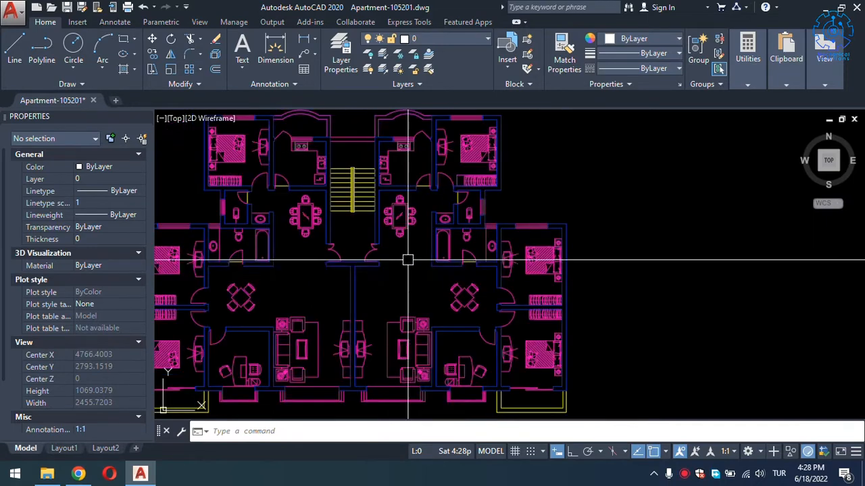
pyautogui.scroll(3, 386, 322)
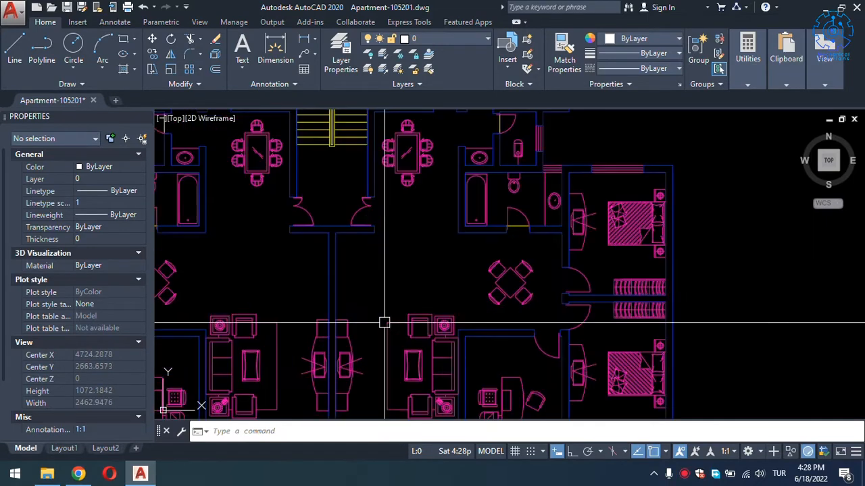
pyautogui.moveTo(378, 245); pyautogui.dragTo(437, 252, button='middle')
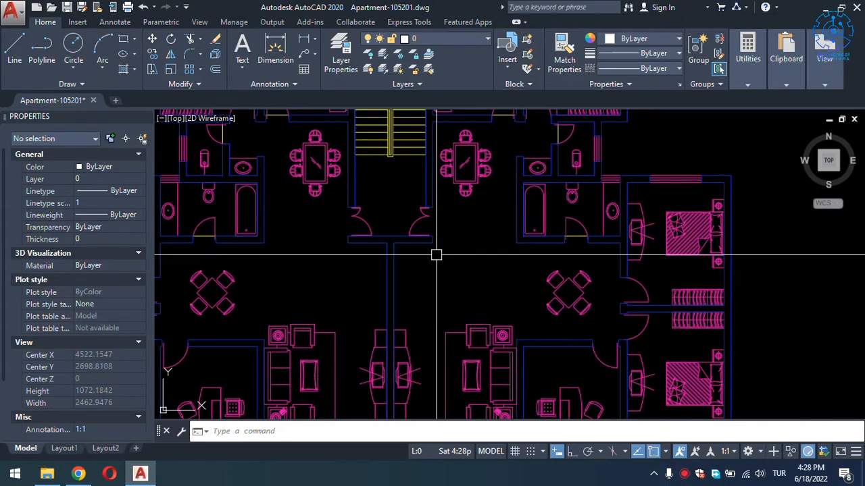
pyautogui.scroll(-3, 436, 255)
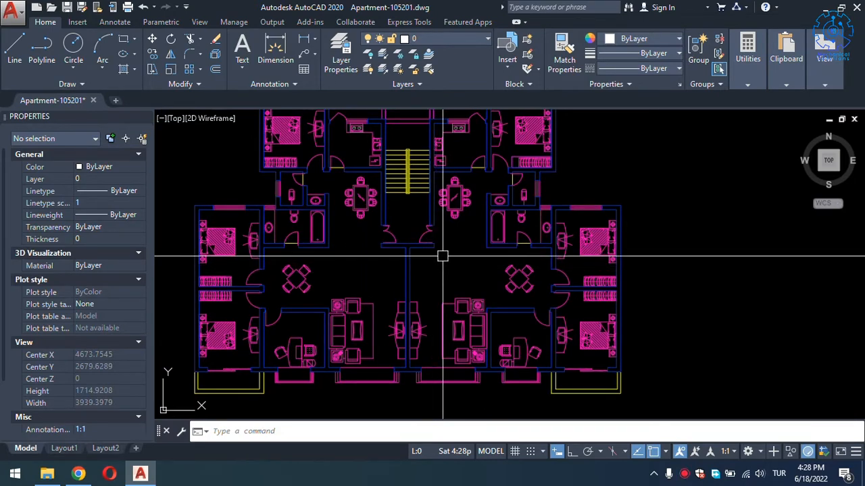
pyautogui.moveTo(446, 261); pyautogui.dragTo(475, 260, button='middle')
pyautogui.scroll(-2, 476, 260)
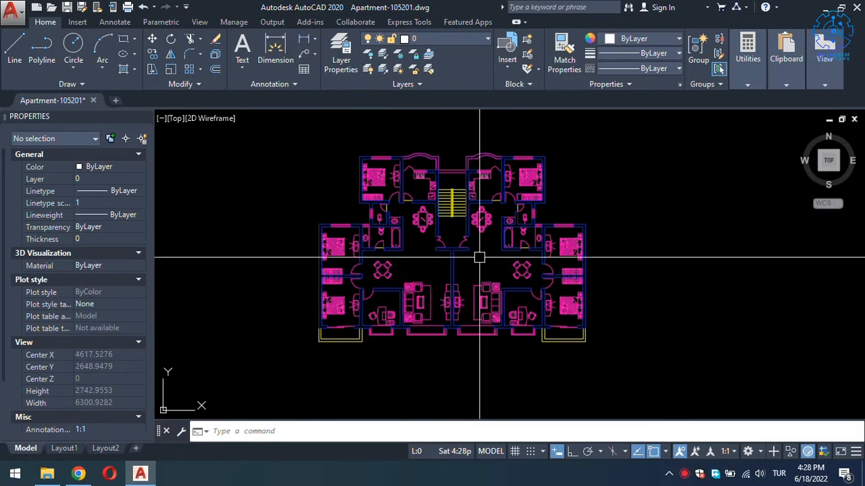
# Select every object in the floor plan and set its colour to 8.
pyautogui.click(685, 132)
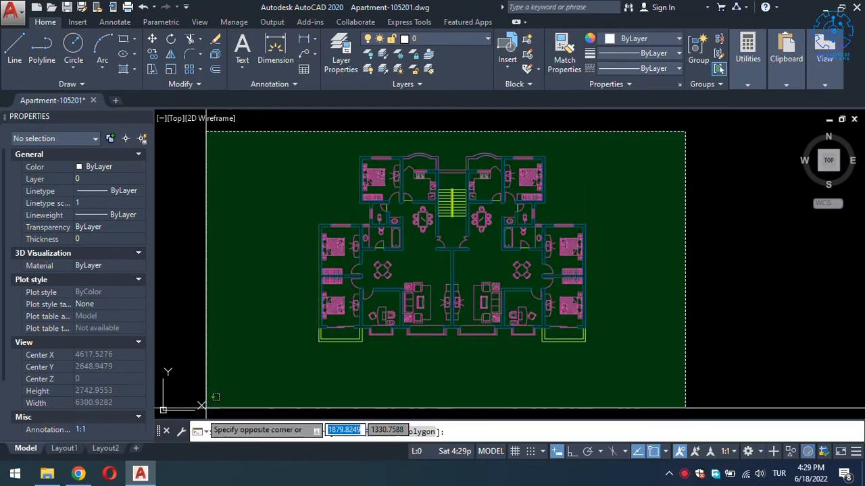
pyautogui.click(252, 370)
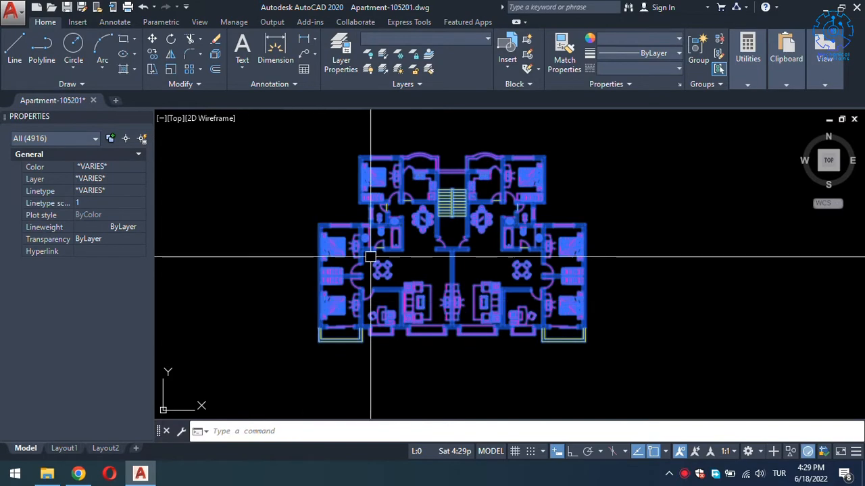
pyautogui.click(628, 38)
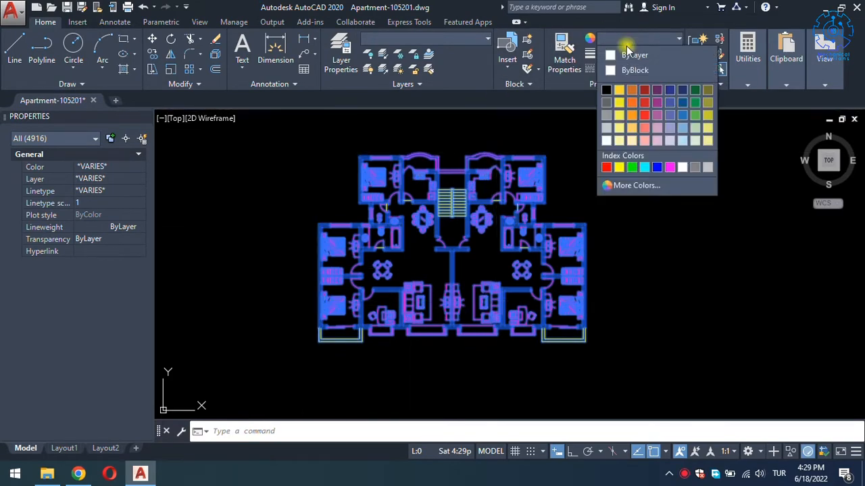
pyautogui.click(643, 185)
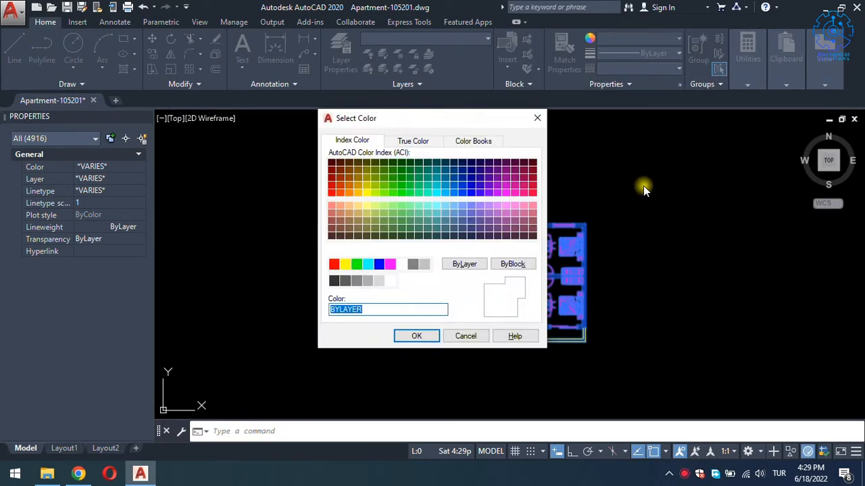
pyautogui.press('Return')
pyautogui.press('Escape')
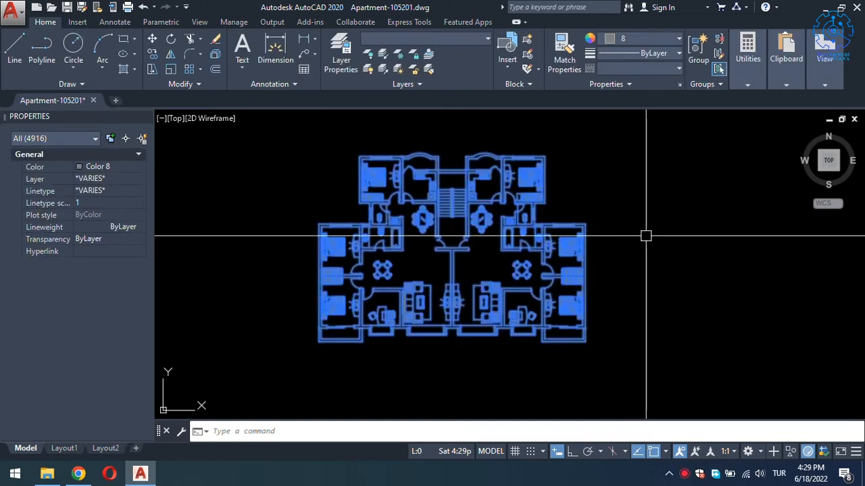
pyautogui.press('Escape')
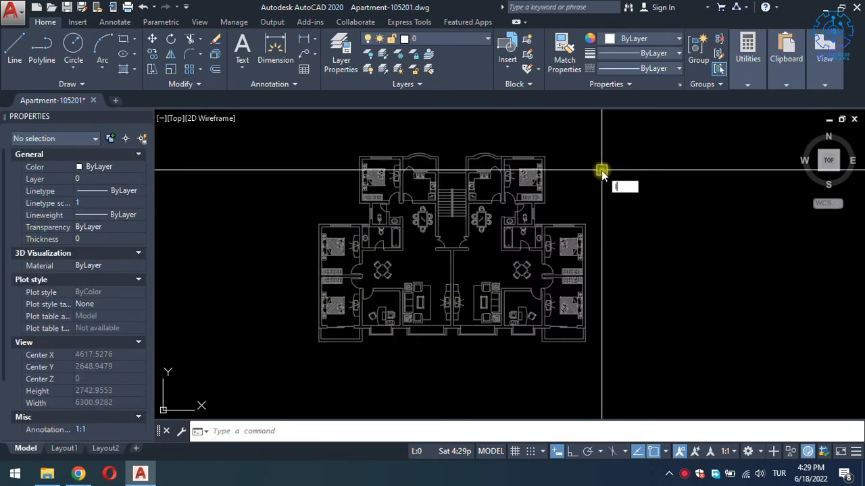
# Give all ten layers colour 8, Continuous linetype and Default lineweight.
pyautogui.click(340, 54)
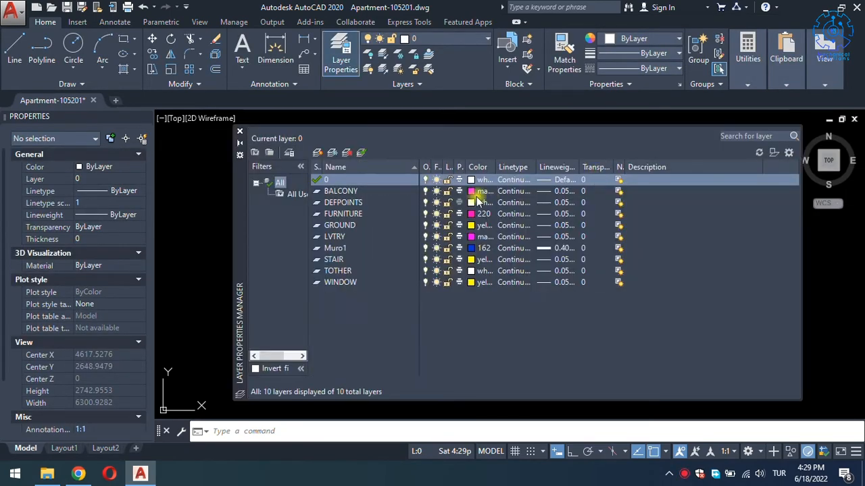
pyautogui.click(357, 192)
pyautogui.hotkey('ctrl', 'a')
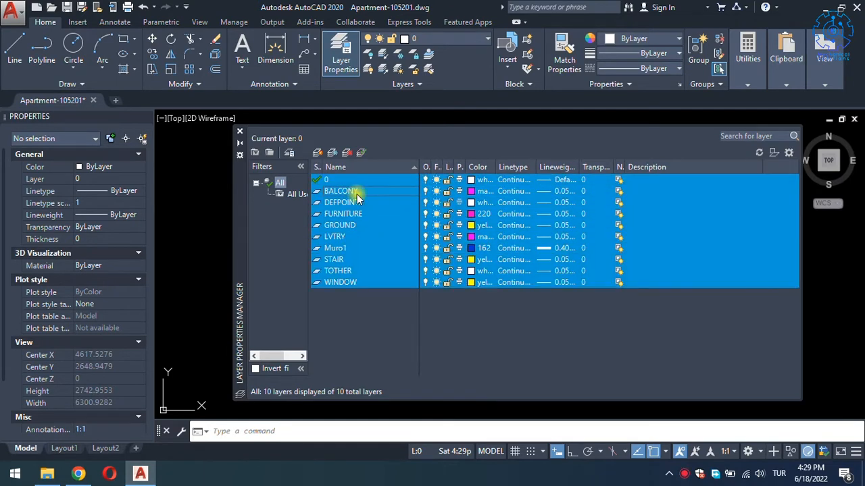
pyautogui.click(472, 191)
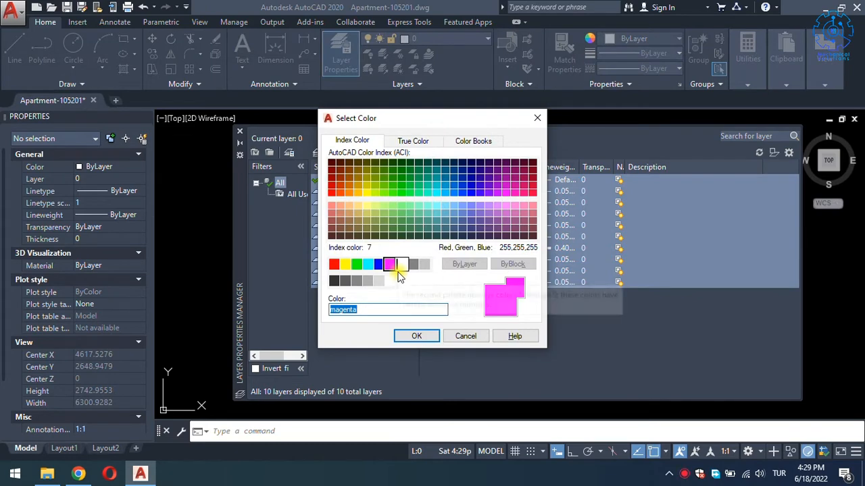
pyautogui.write('8')
pyautogui.press('Return')
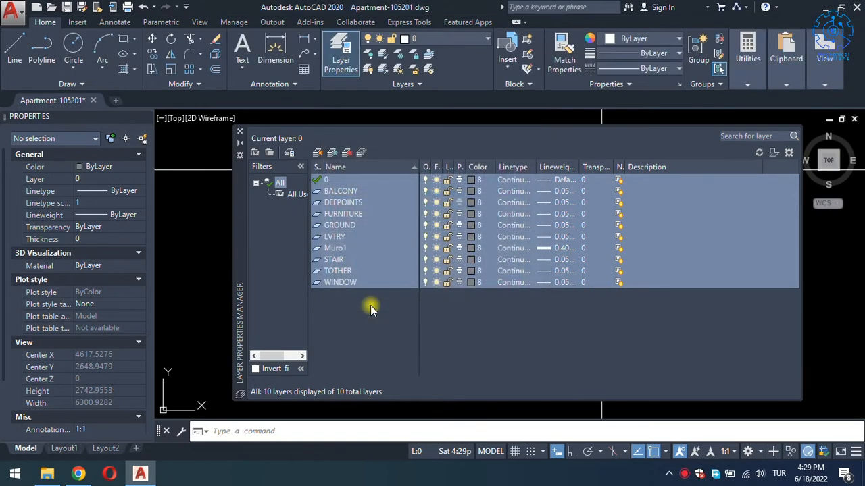
pyautogui.click(503, 202)
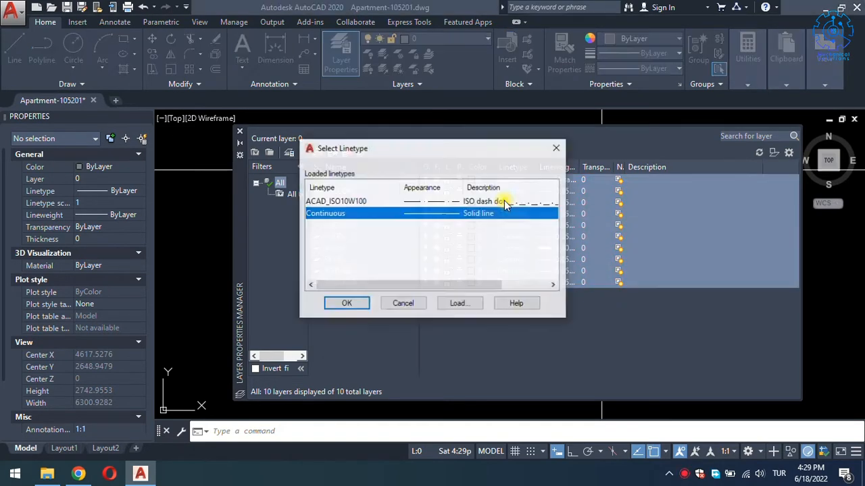
pyautogui.click(344, 303)
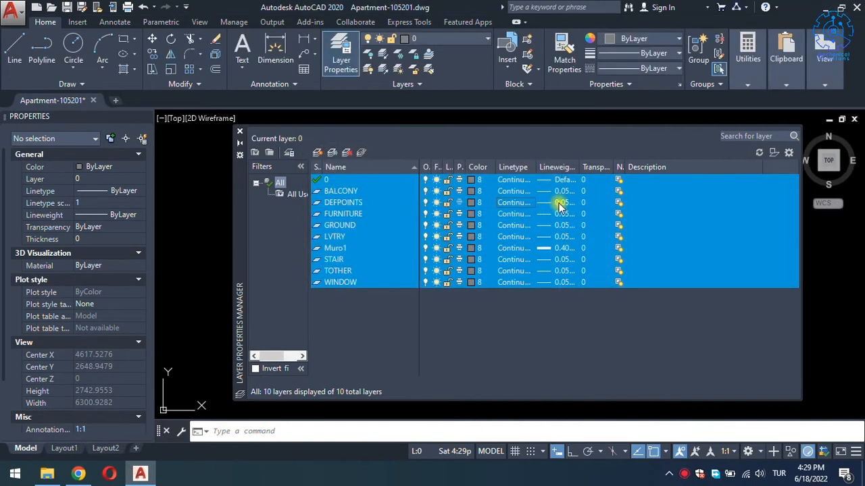
pyautogui.click(560, 203)
pyautogui.click(407, 162)
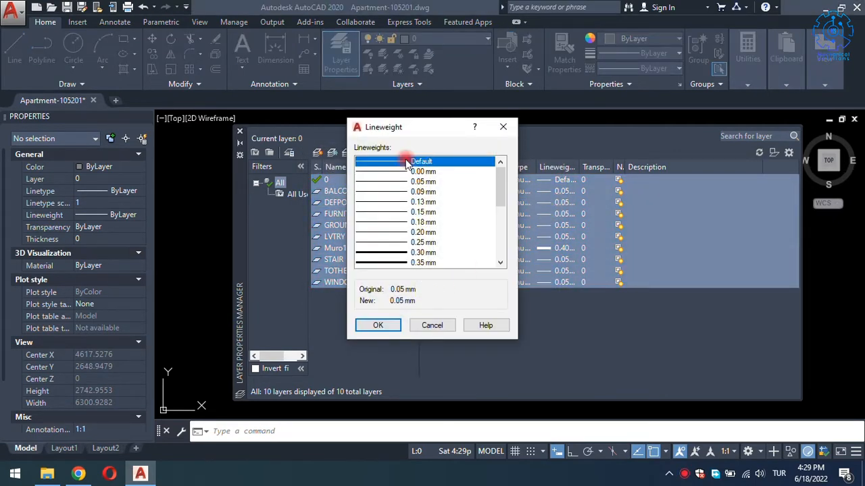
pyautogui.click(377, 325)
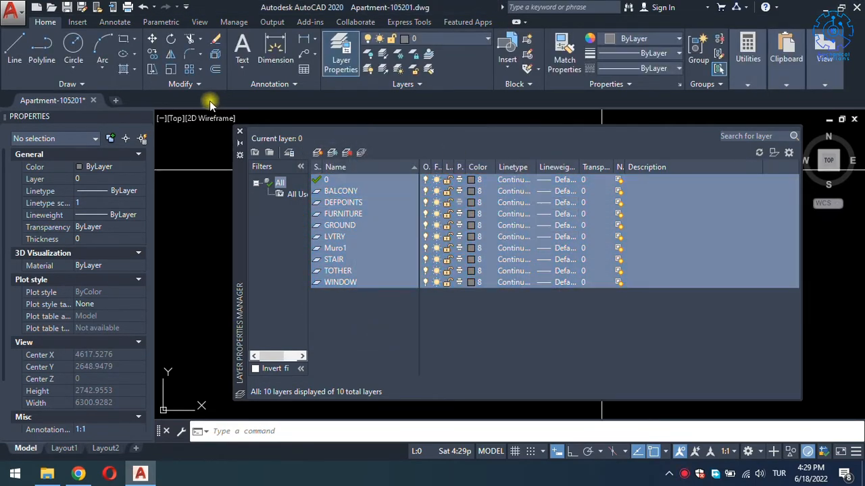
pyautogui.click(239, 131)
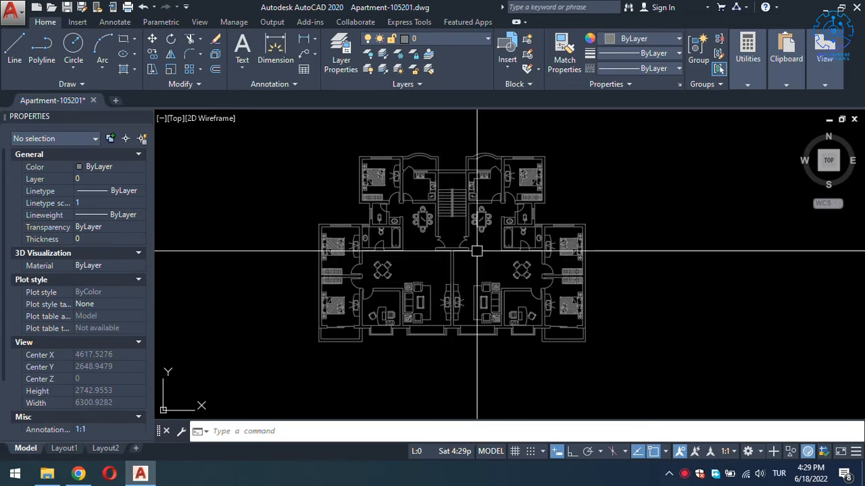
# Select the whole apartment plan and convert it into a block named 'sample'.
pyautogui.scroll(-2, 499, 240)
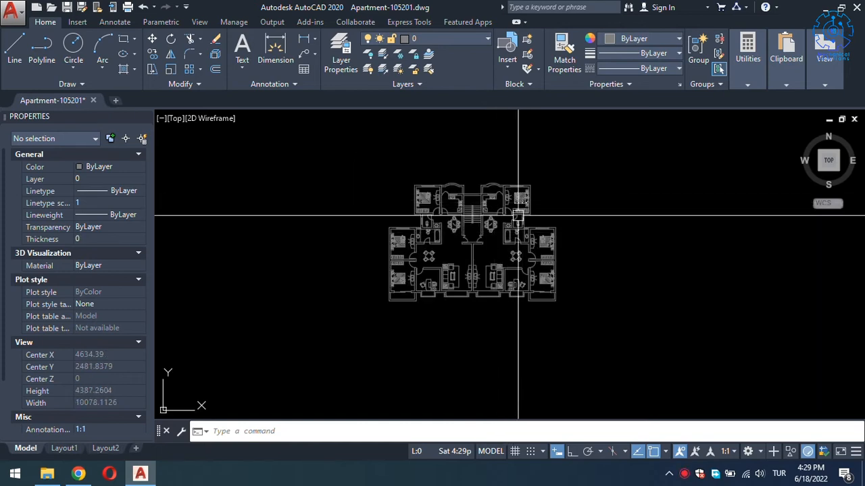
pyautogui.click(602, 156)
pyautogui.click(327, 351)
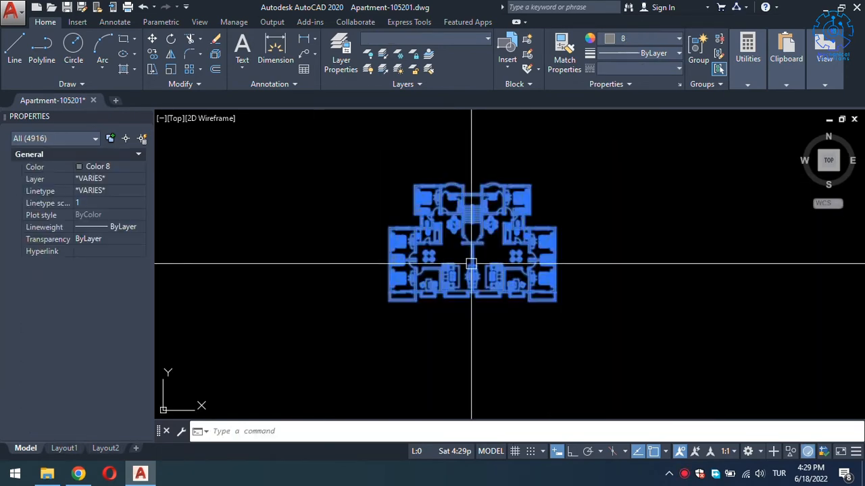
pyautogui.write('b')
pyautogui.press('Return')
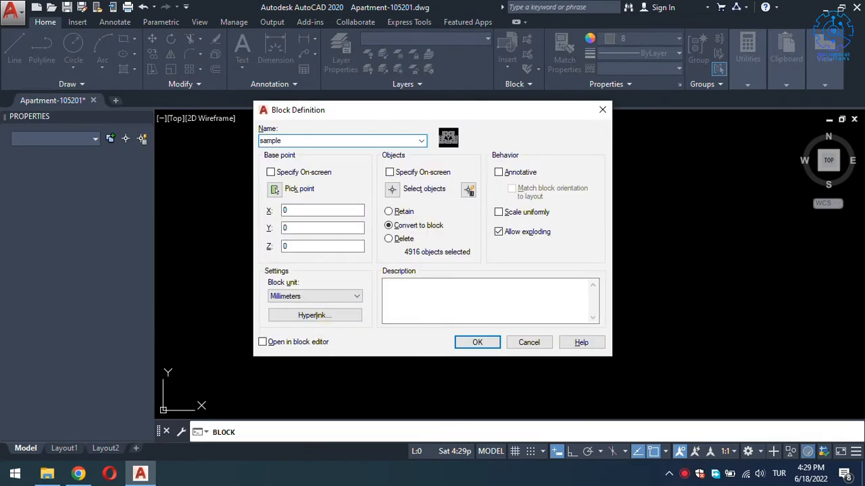
pyautogui.click(462, 342)
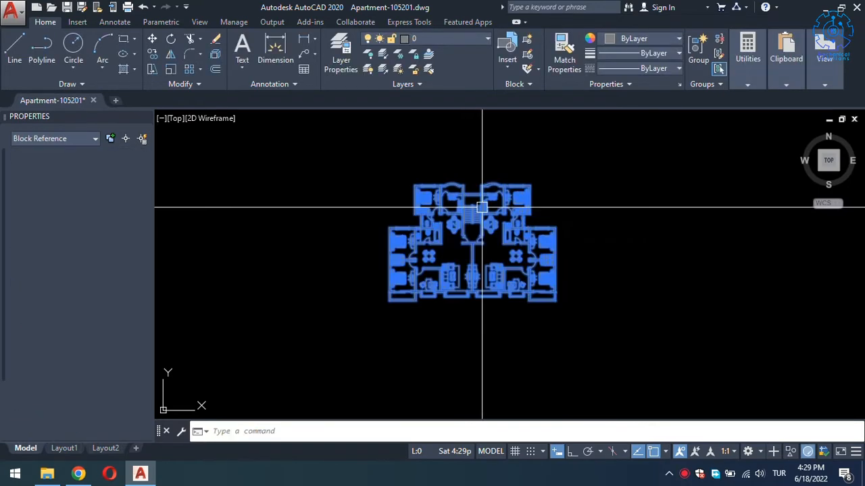
pyautogui.press('Escape')
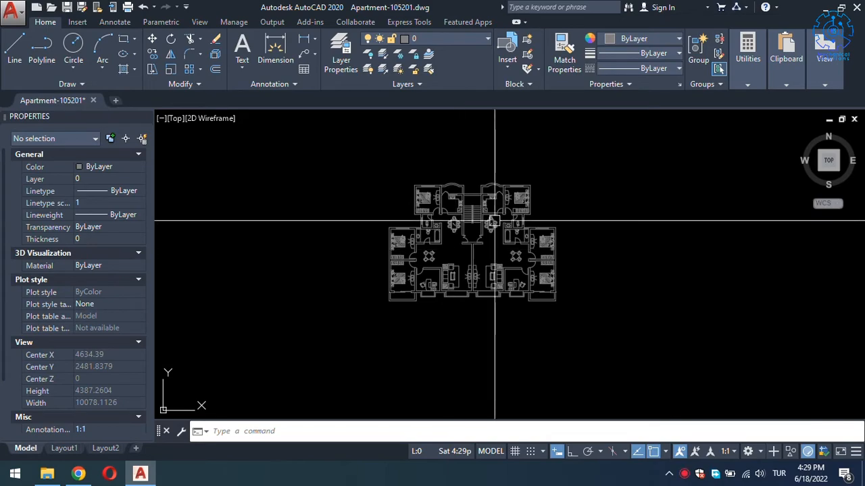
# Minimize AutoCAD and create HT2000 project 'Sample 3' with reference number 1.
pyautogui.click(822, 7)
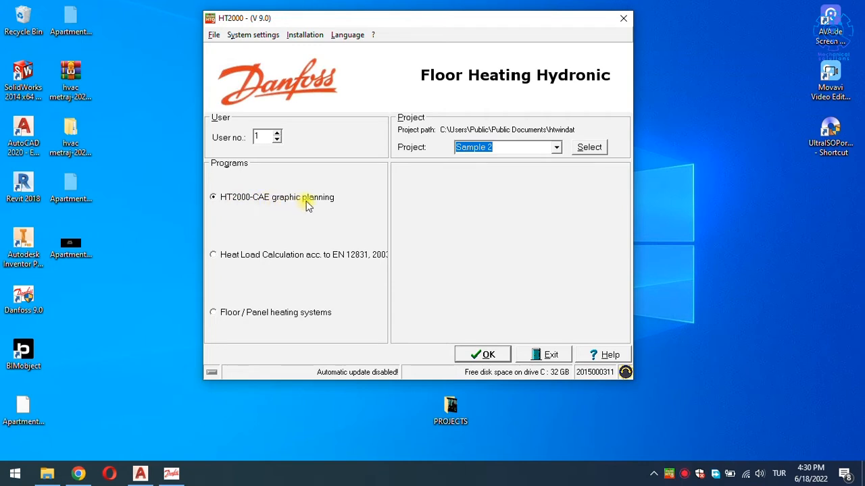
pyautogui.click(510, 149)
pyautogui.moveTo(512, 146); pyautogui.dragTo(458, 144)
pyautogui.write('sa')
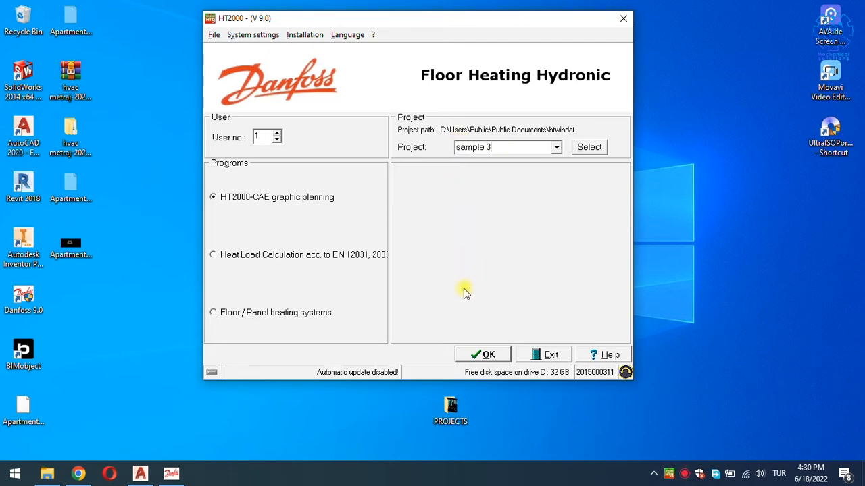
pyautogui.click(473, 353)
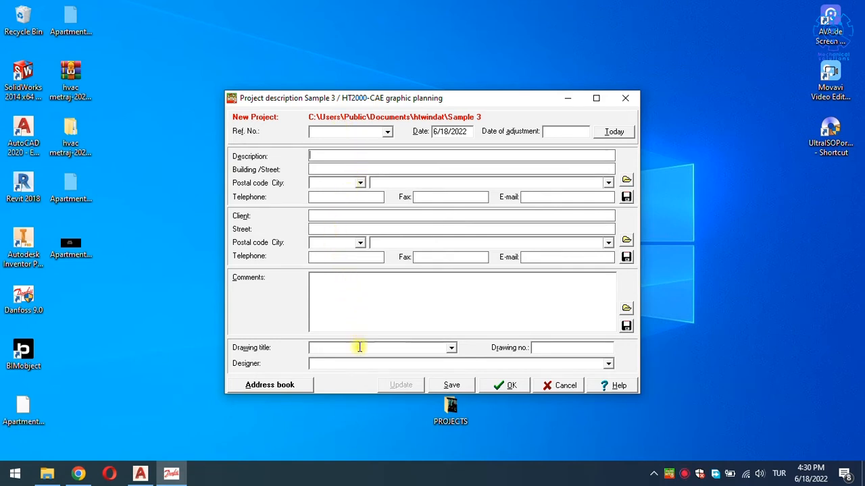
pyautogui.click(331, 131)
pyautogui.write('1')
pyautogui.click(500, 384)
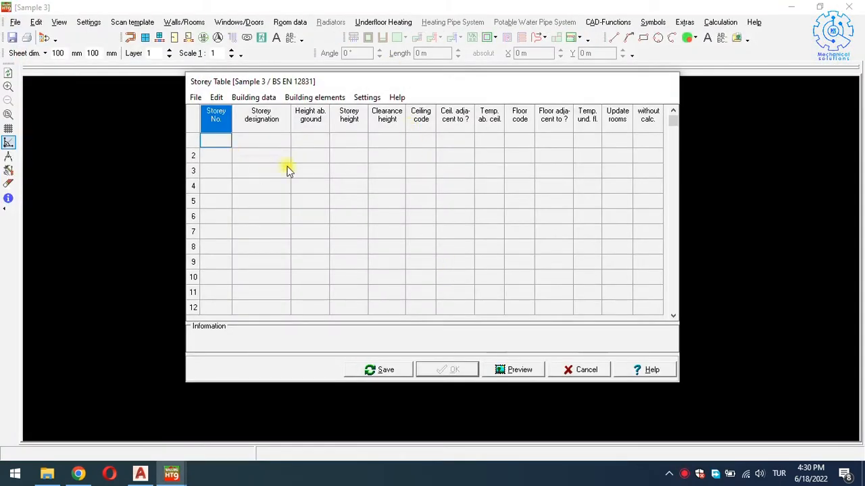
# Add storey 1 with a storey height of 3 and confirm the storey table.
pyautogui.moveTo(376, 85); pyautogui.dragTo(284, 113)
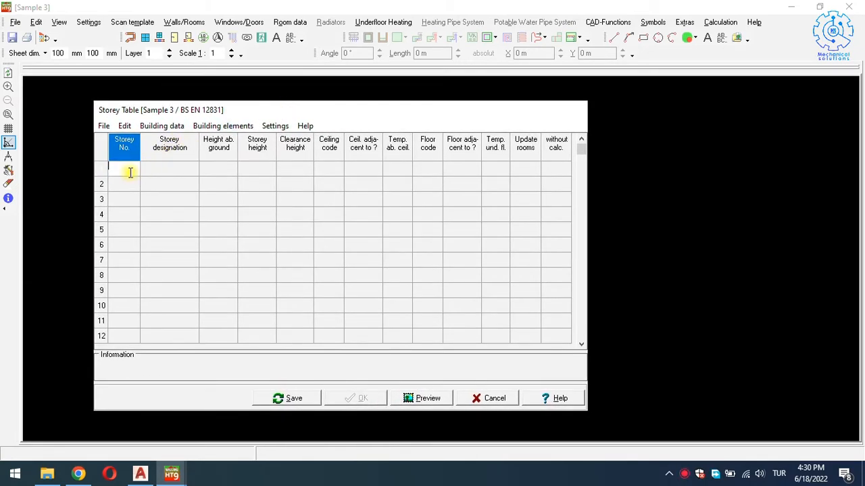
pyautogui.write('1')
pyautogui.press('Tab')
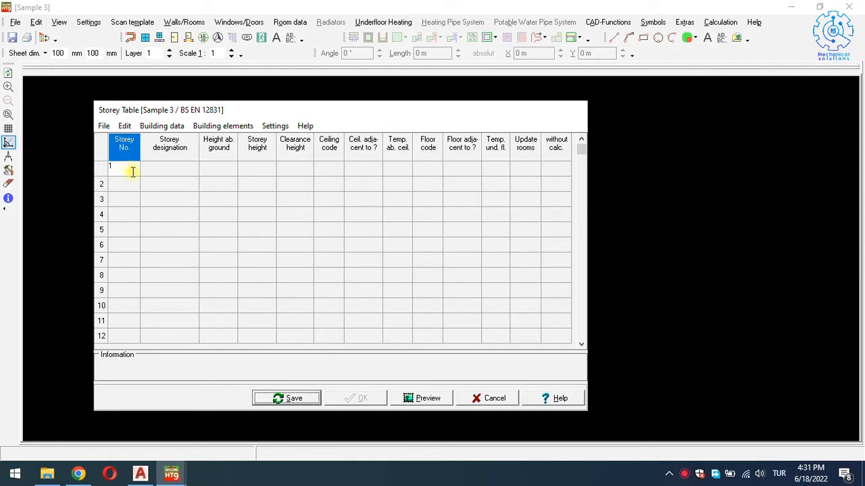
pyautogui.click(154, 173)
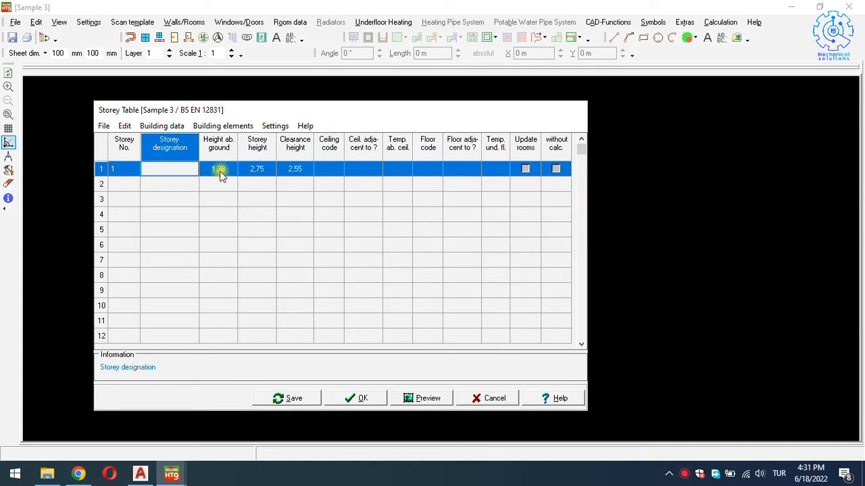
pyautogui.click(258, 169)
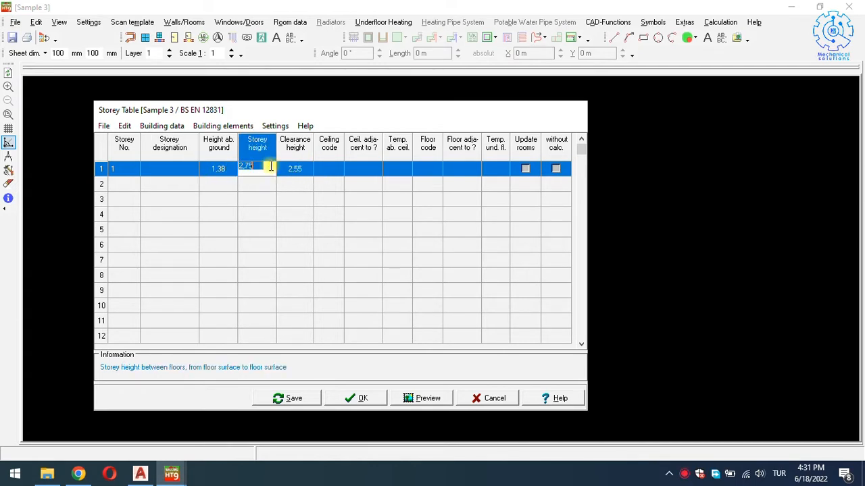
pyautogui.write('3')
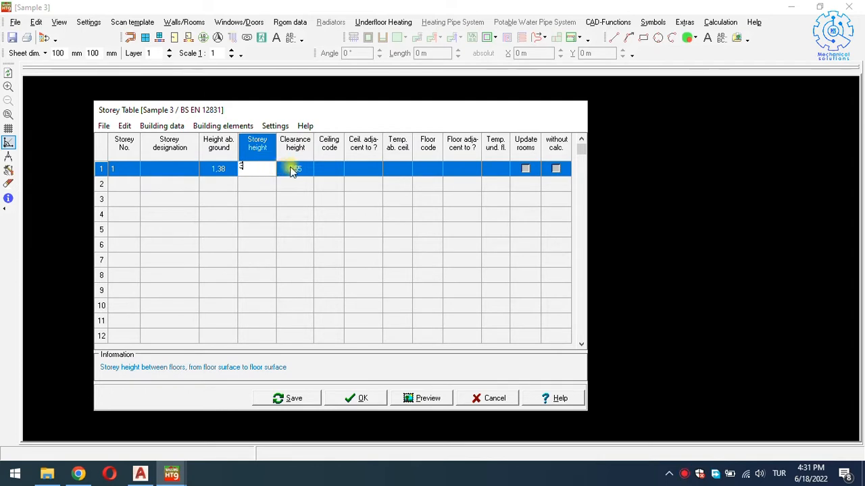
pyautogui.click(290, 169)
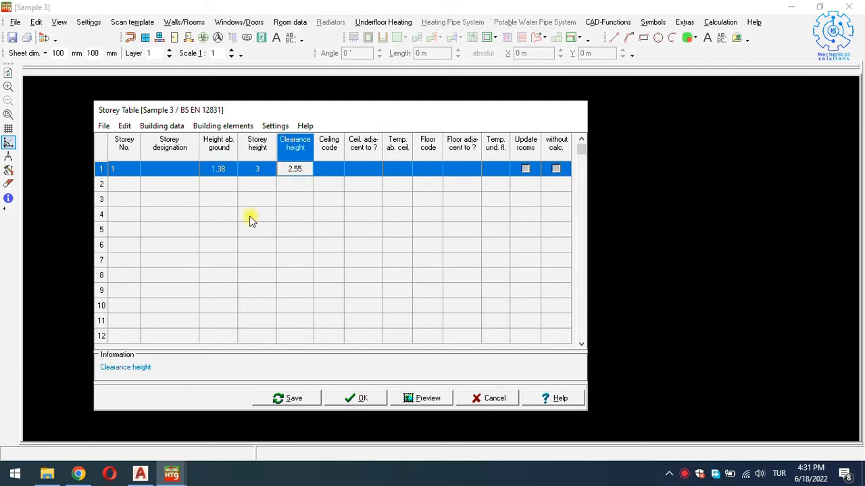
pyautogui.click(376, 400)
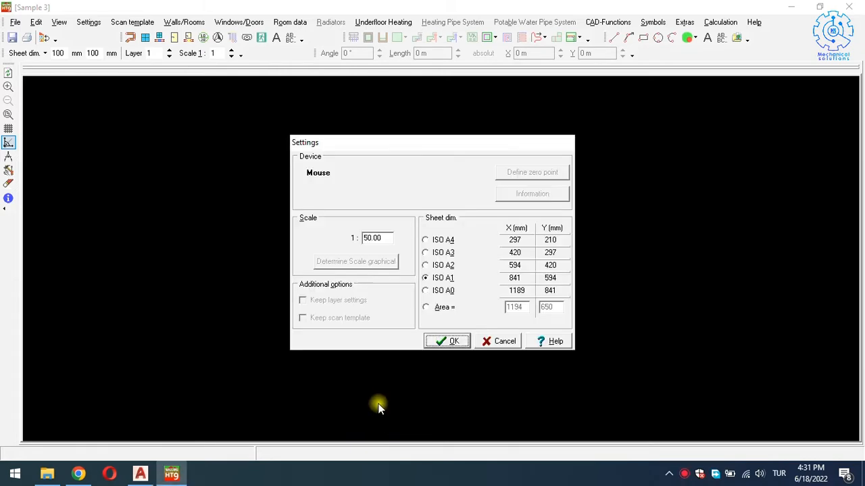
# Apply an ISO A0 sheet at scale 1:50, then briefly switch to AutoCAD and back.
pyautogui.moveTo(392, 140); pyautogui.dragTo(318, 137)
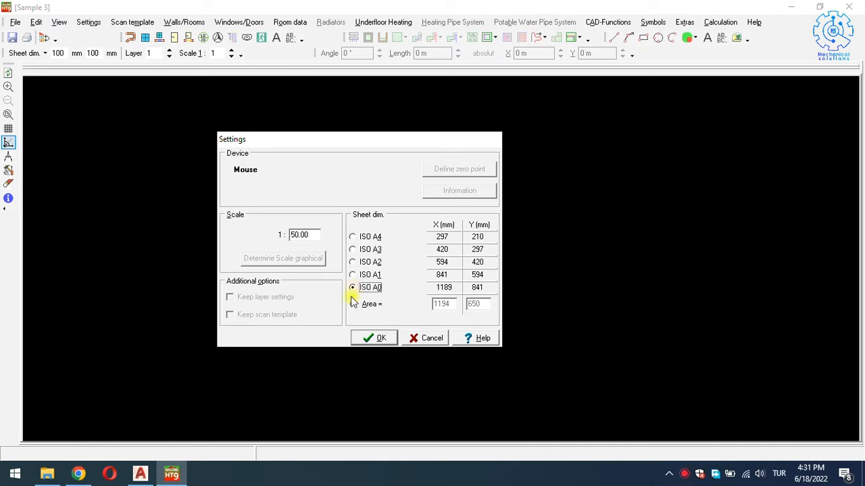
pyautogui.moveTo(358, 139); pyautogui.dragTo(223, 126)
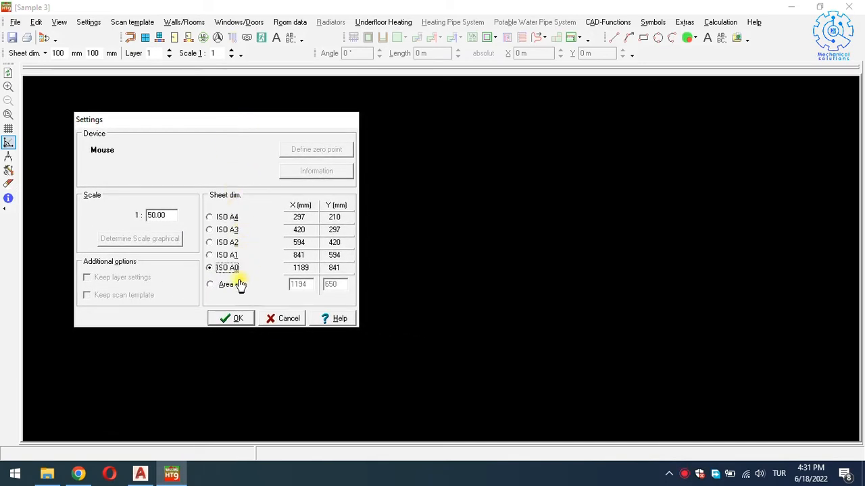
pyautogui.click(235, 322)
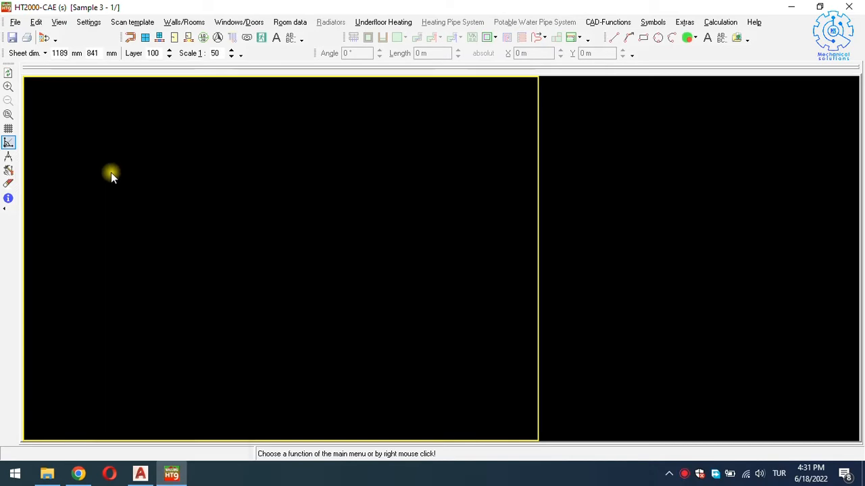
pyautogui.click(140, 473)
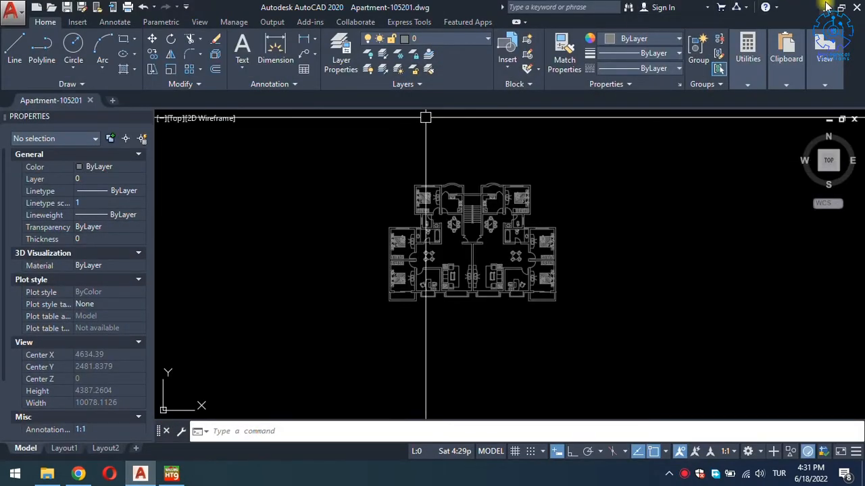
pyautogui.hotkey('alt', 'Tab')
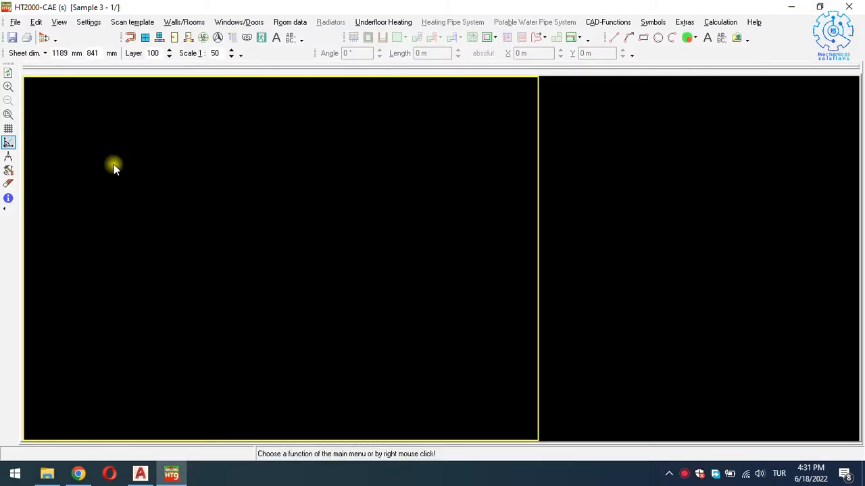
# Try importing Apartment-105201.dwg from the Desktop through File > DXF/DWG Import.
pyautogui.click(15, 24)
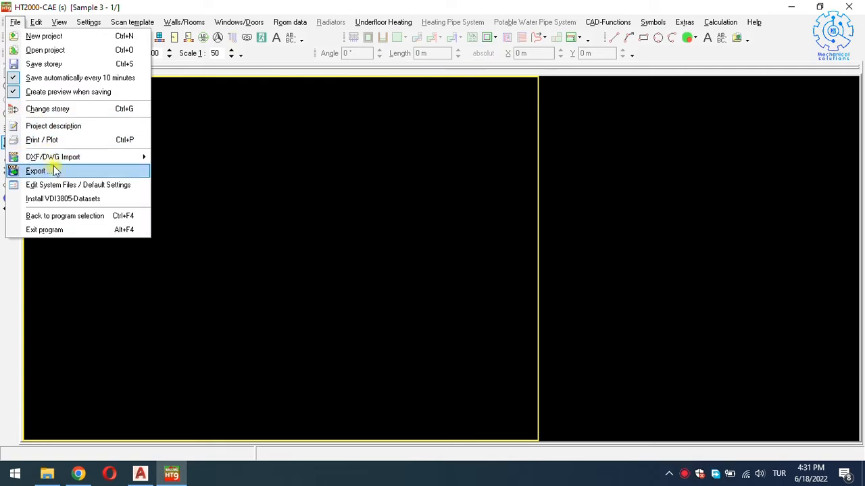
pyautogui.moveTo(71, 157)
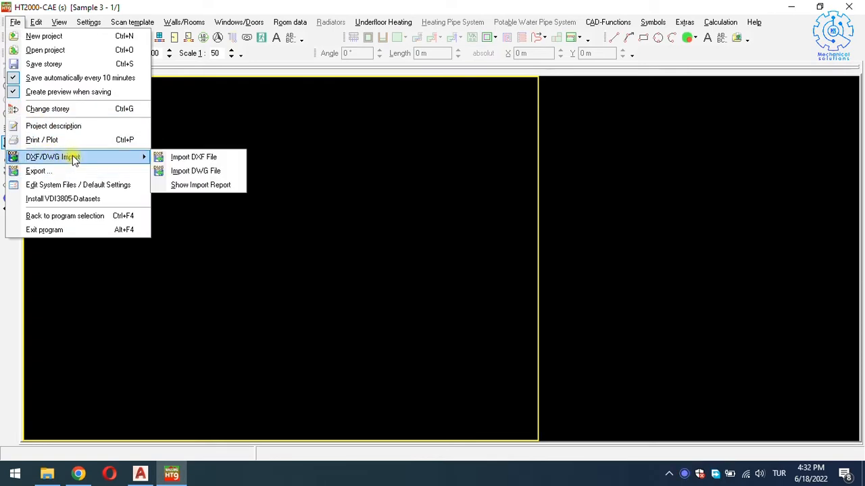
pyautogui.click(209, 173)
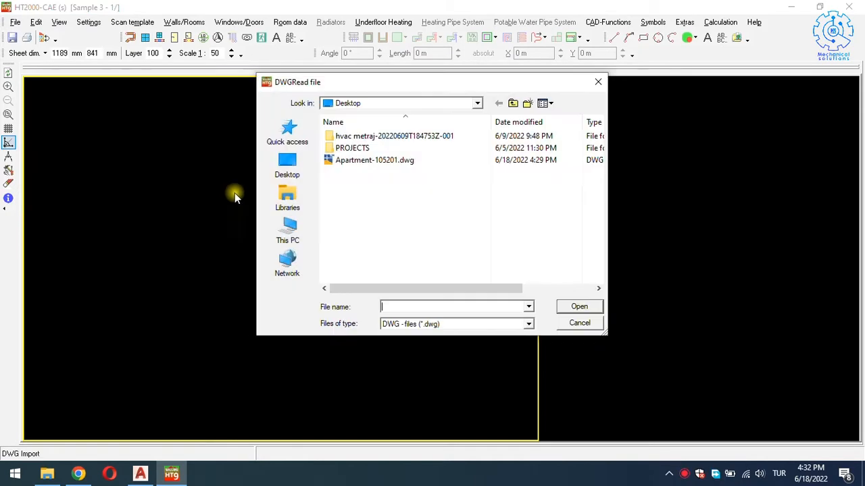
pyautogui.click(301, 169)
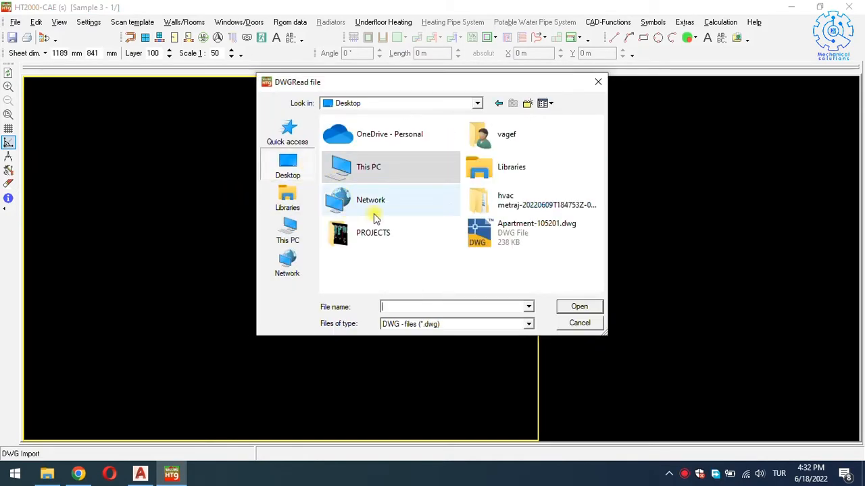
pyautogui.click(516, 237)
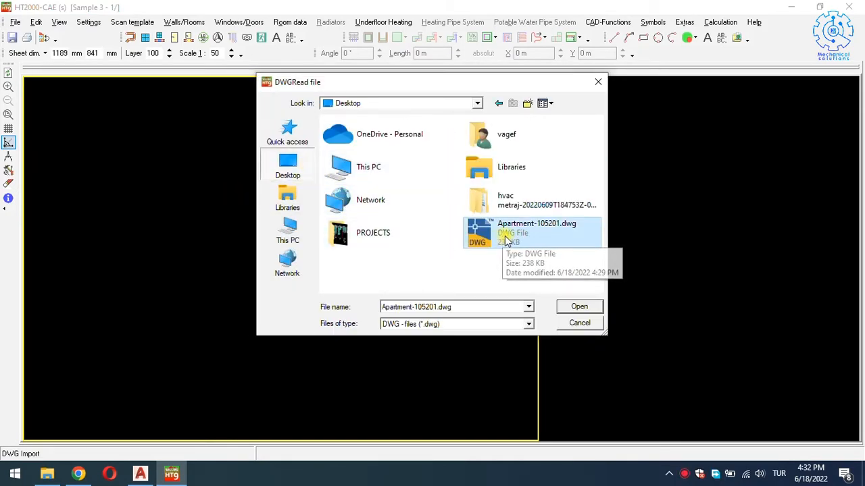
pyautogui.click(577, 306)
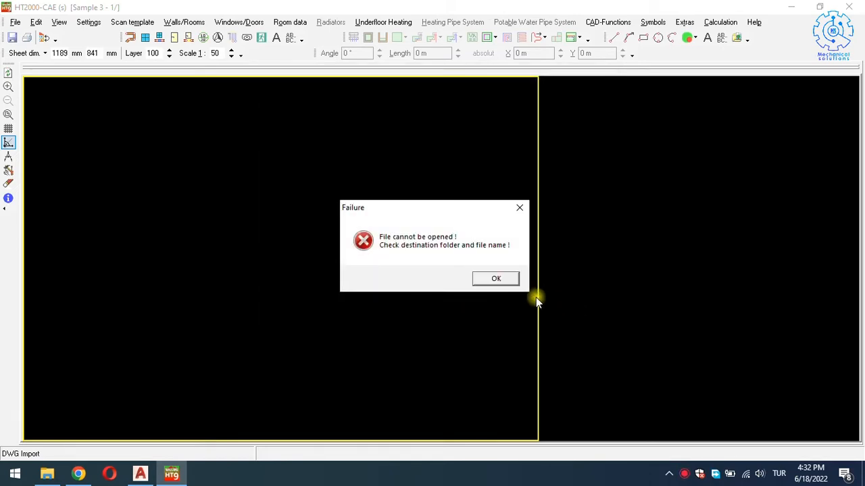
# Dismiss the error, close Apartment-105201 in AutoCAD, and reselect that file in HT2000.
pyautogui.click(497, 279)
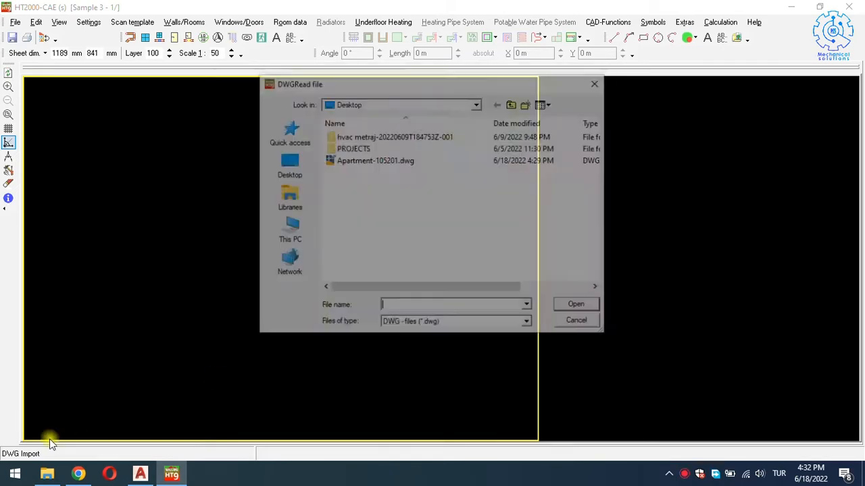
pyautogui.click(140, 473)
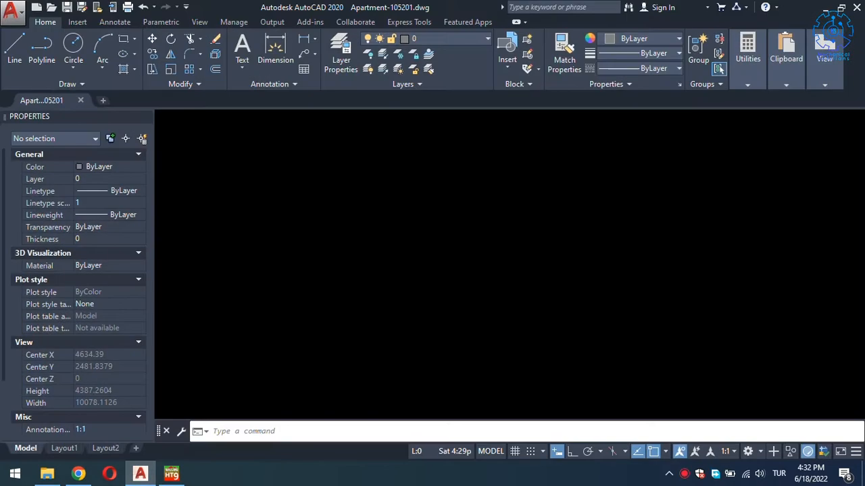
pyautogui.click(90, 100)
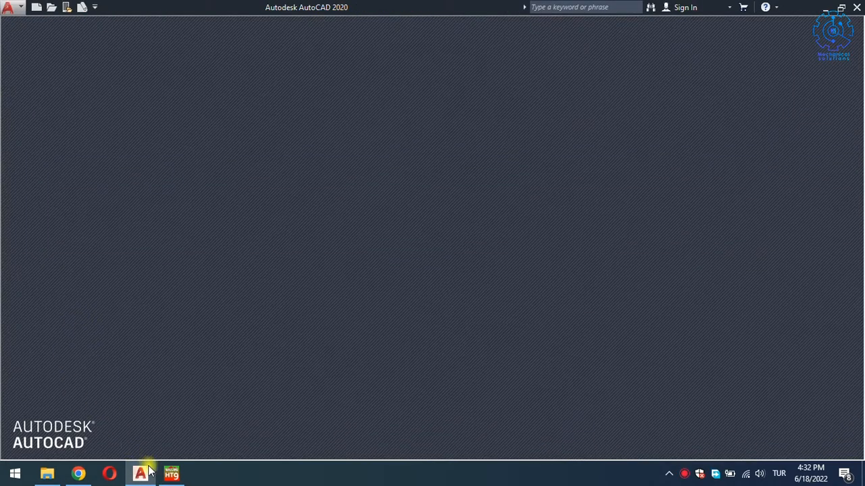
pyautogui.click(170, 474)
pyautogui.click(381, 160)
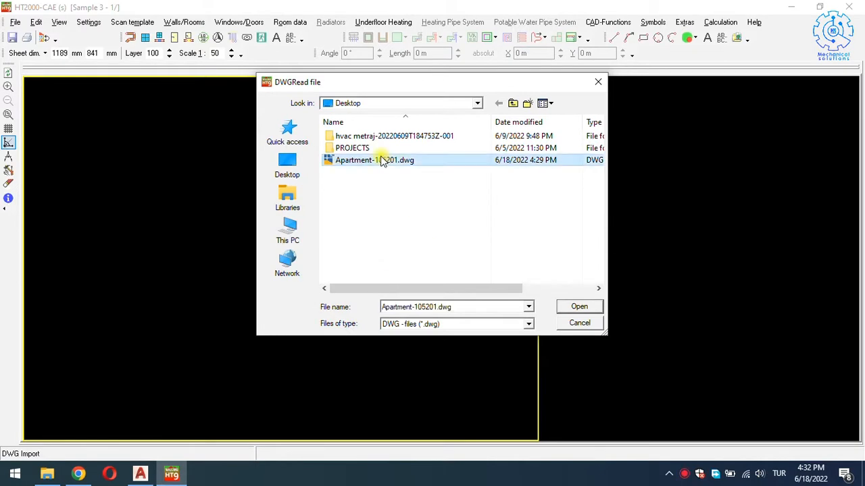
# Open Apartment-105201.dwg, convert it with all layers kept, and acknowledge 'Conversion done!'.
pyautogui.click(564, 309)
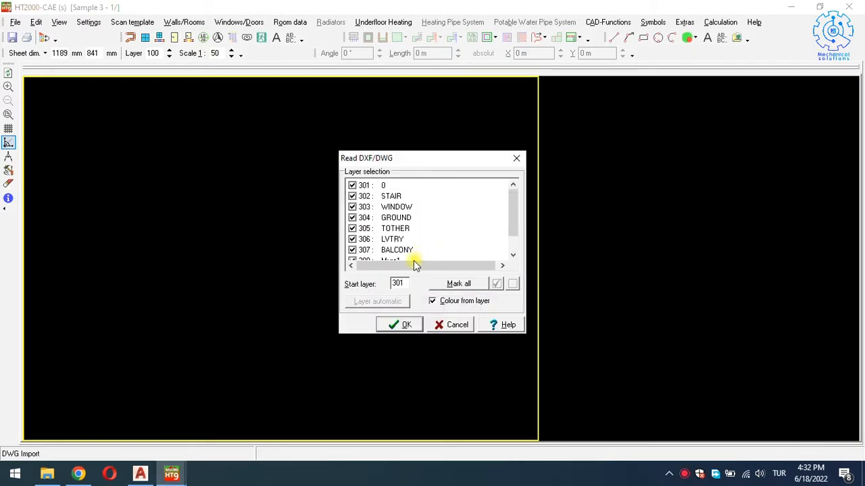
pyautogui.click(406, 325)
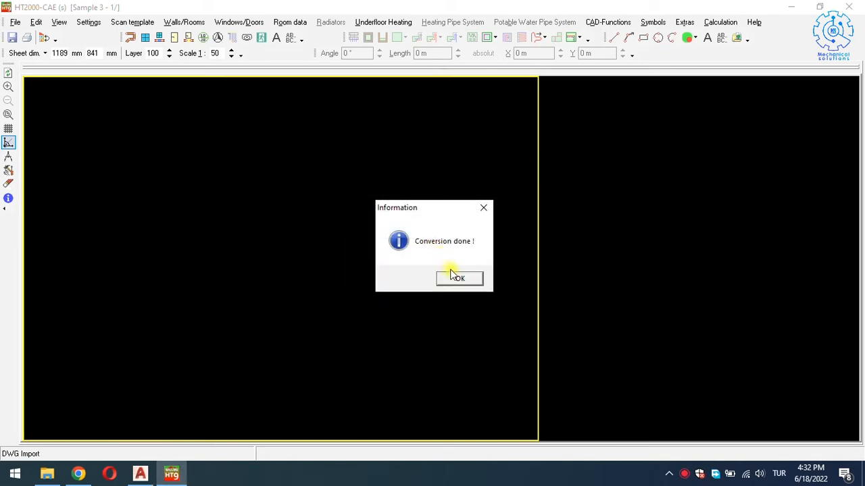
pyautogui.click(457, 277)
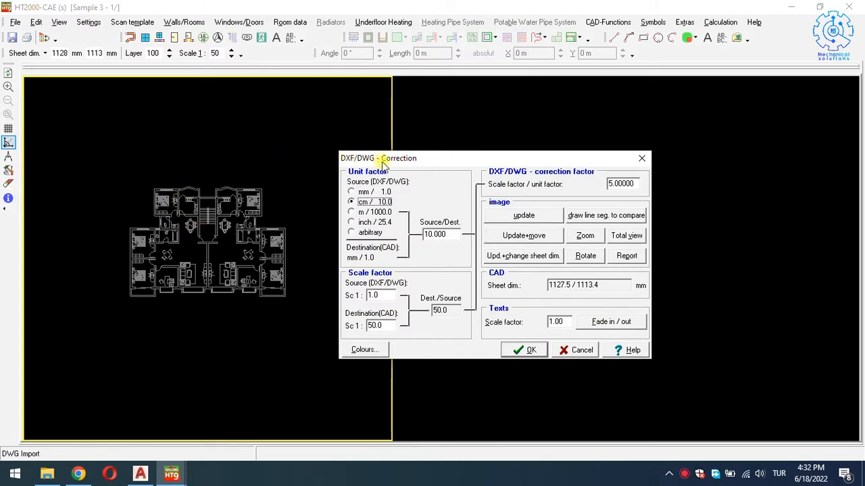
# Check the cm/10.0, 1:50 scale with a line across a door opening, then accept the correction.
pyautogui.moveTo(458, 160); pyautogui.dragTo(229, 152)
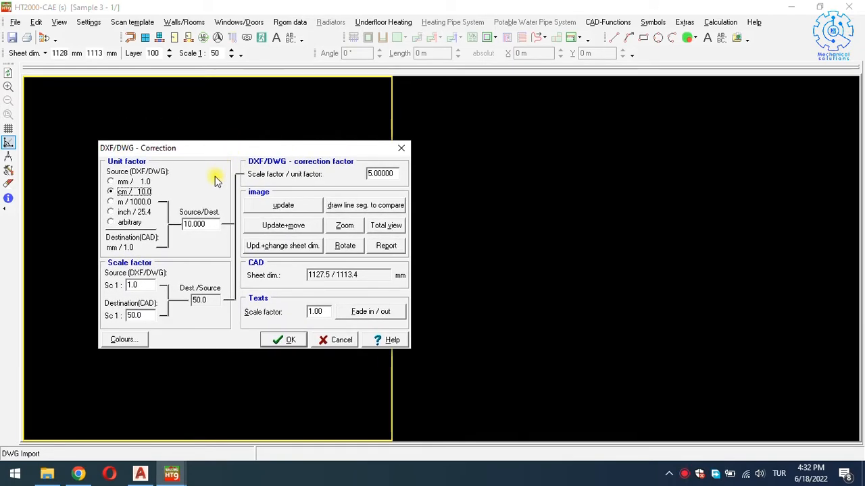
pyautogui.moveTo(225, 153); pyautogui.dragTo(185, 130)
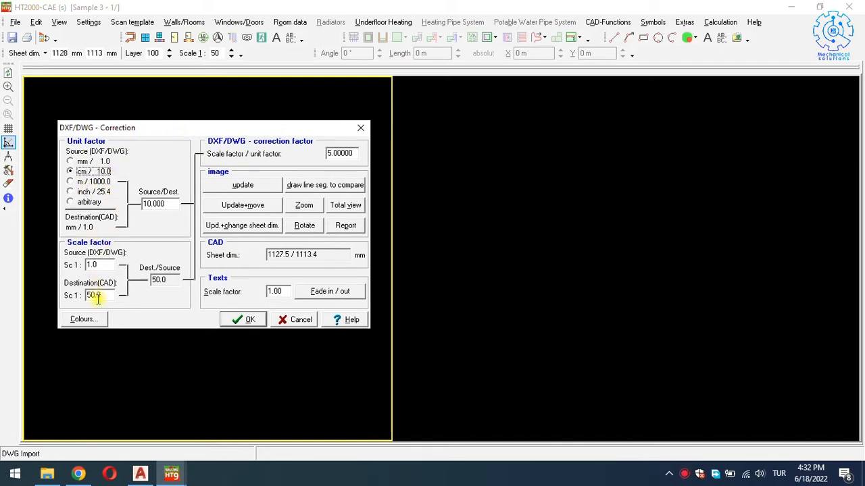
pyautogui.moveTo(282, 291); pyautogui.dragTo(258, 291)
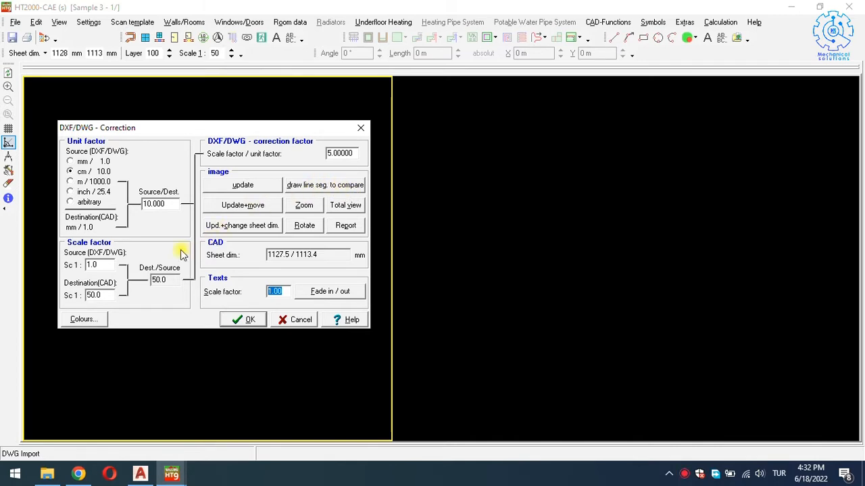
pyautogui.click(310, 186)
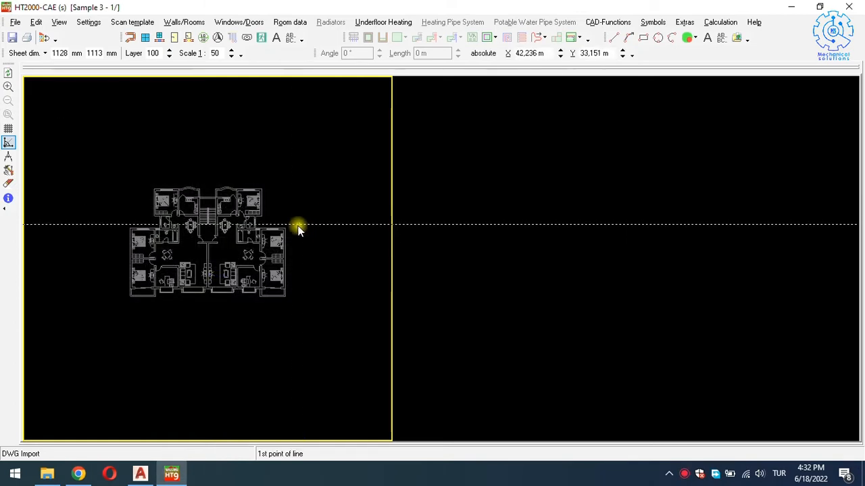
pyautogui.scroll(2, 249, 253)
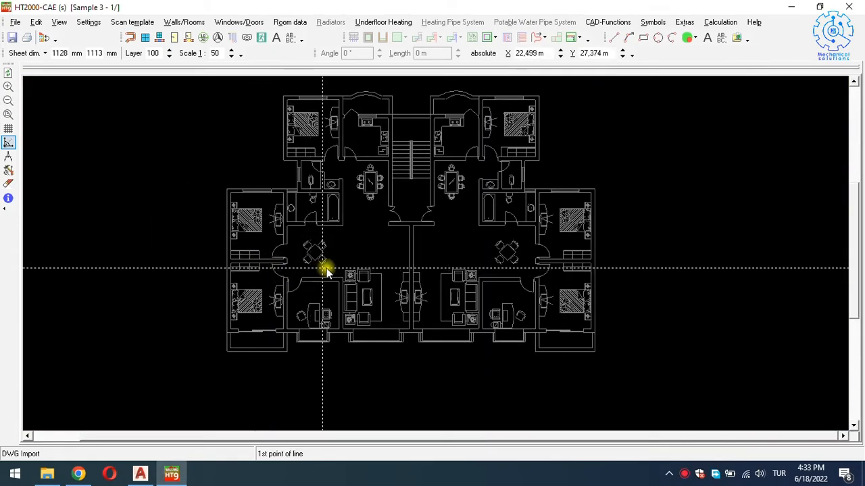
pyautogui.scroll(1, 533, 248)
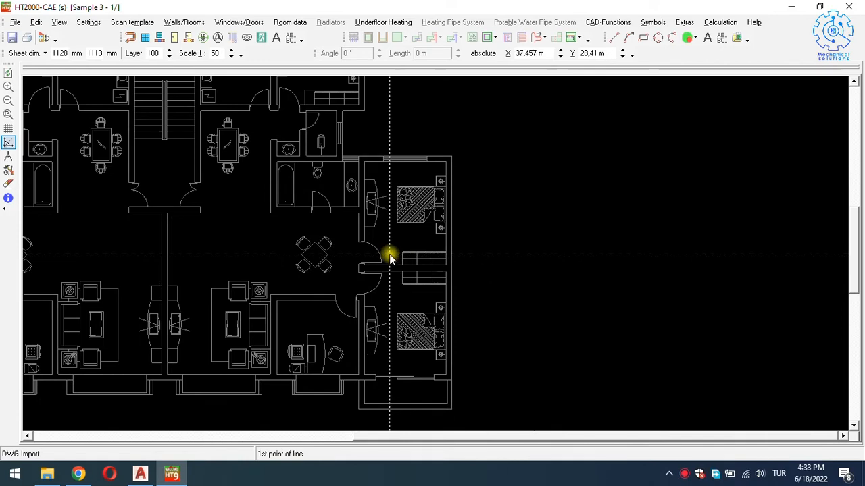
pyautogui.scroll(1, 381, 256)
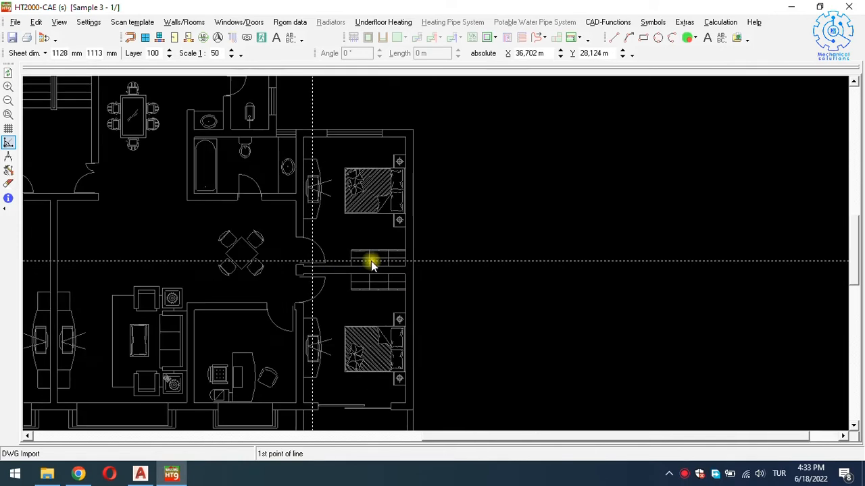
pyautogui.click(297, 265)
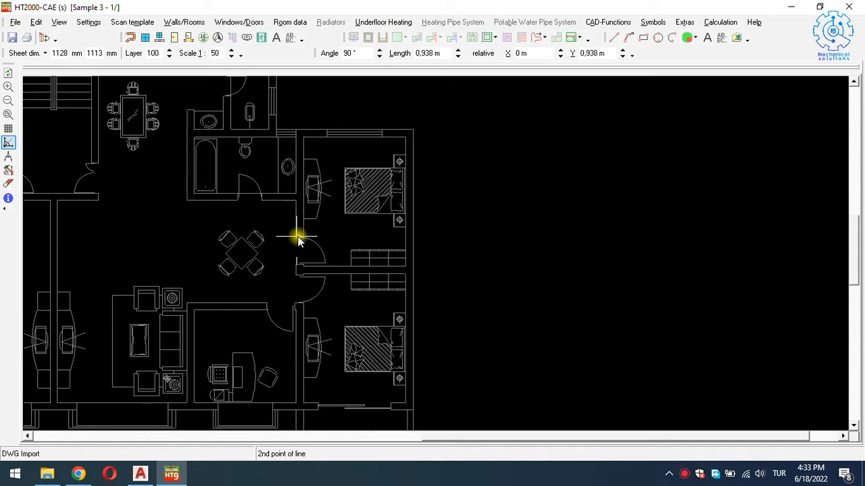
pyautogui.click(298, 238)
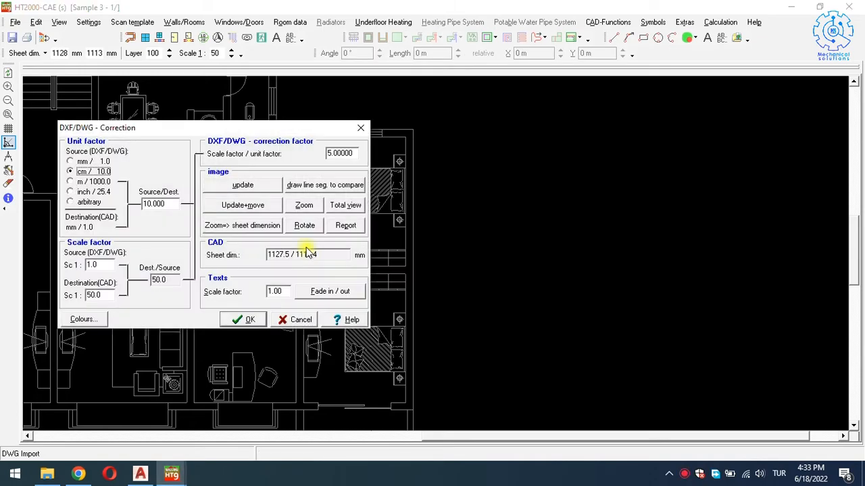
pyautogui.click(243, 321)
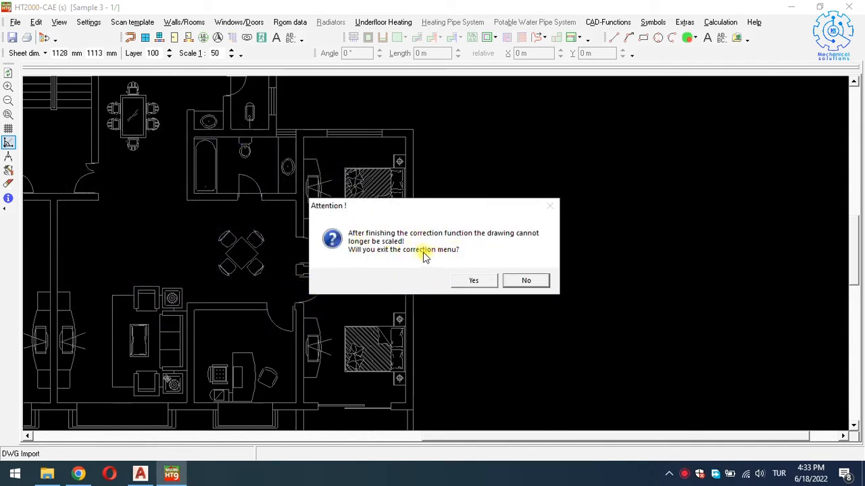
# Confirm leaving the plan's scale correction in the Attention box.
pyautogui.click(475, 282)
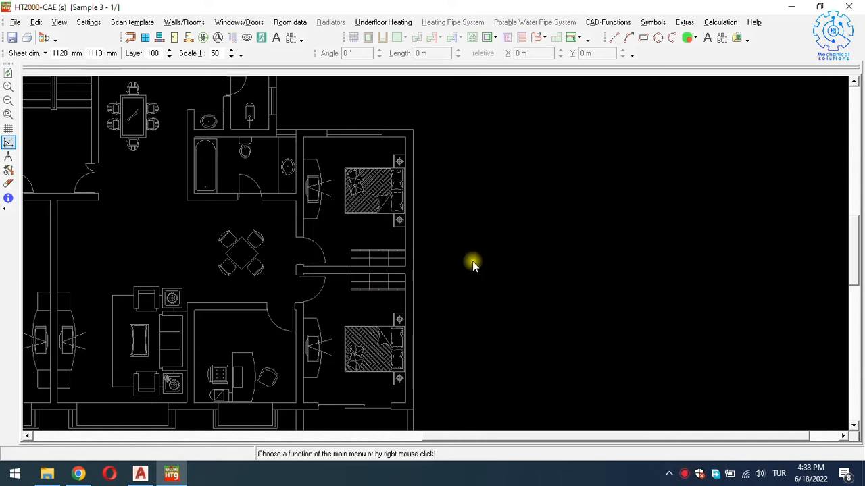
pyautogui.scroll(-3, 468, 248)
pyautogui.scroll(4, 168, 198)
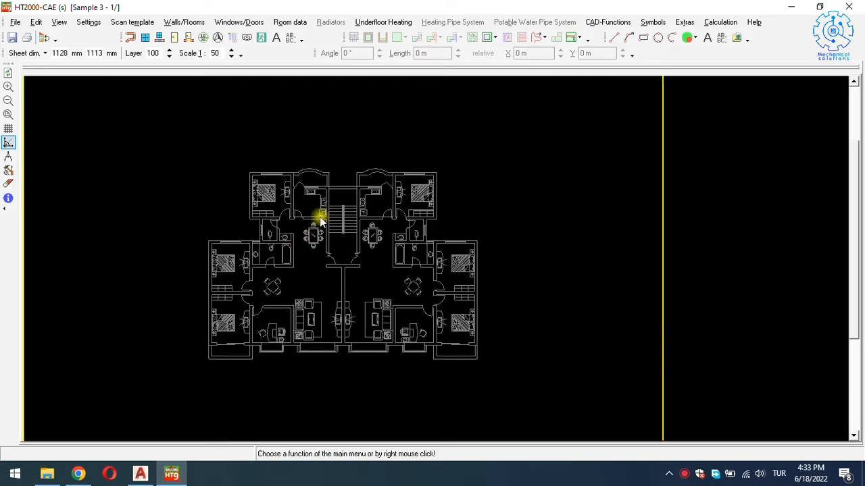
# Set the underfloor heating system to Danfoss Hydronic Heating / Basic Floor Panel.
pyautogui.click(394, 23)
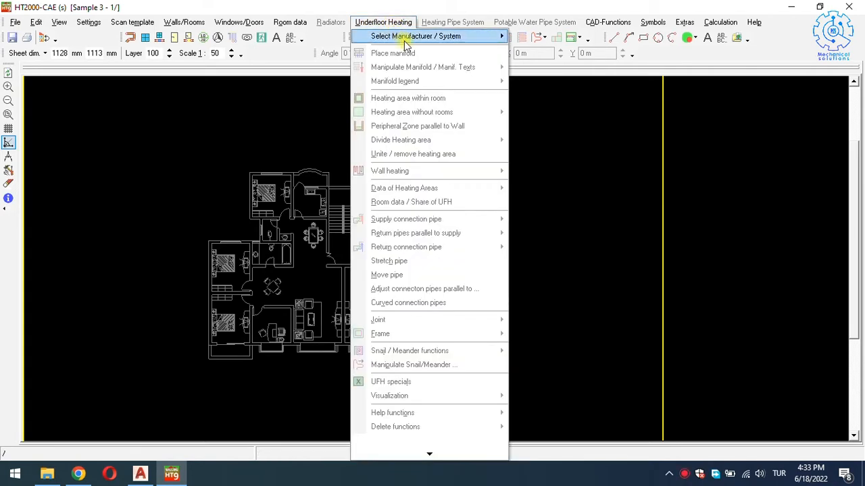
pyautogui.moveTo(432, 41)
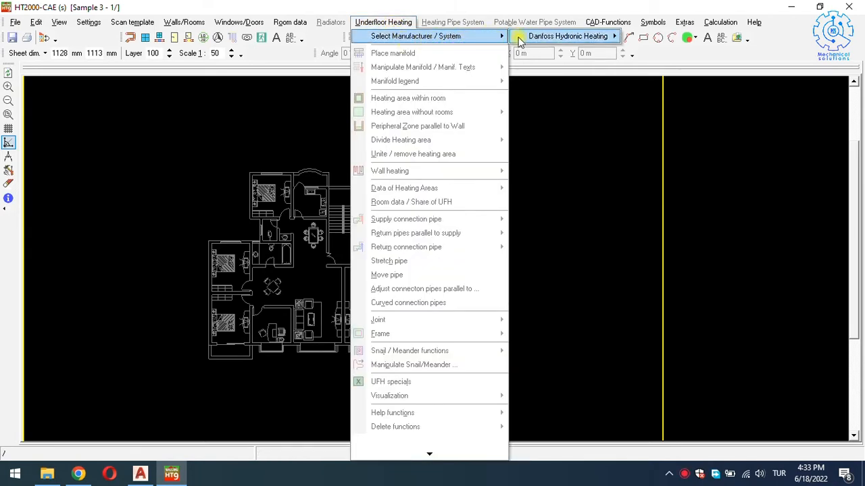
pyautogui.moveTo(552, 39)
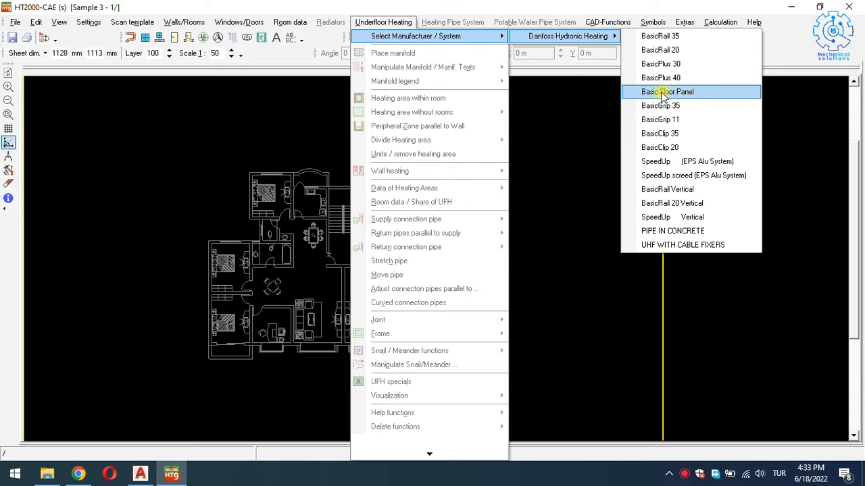
pyautogui.click(698, 94)
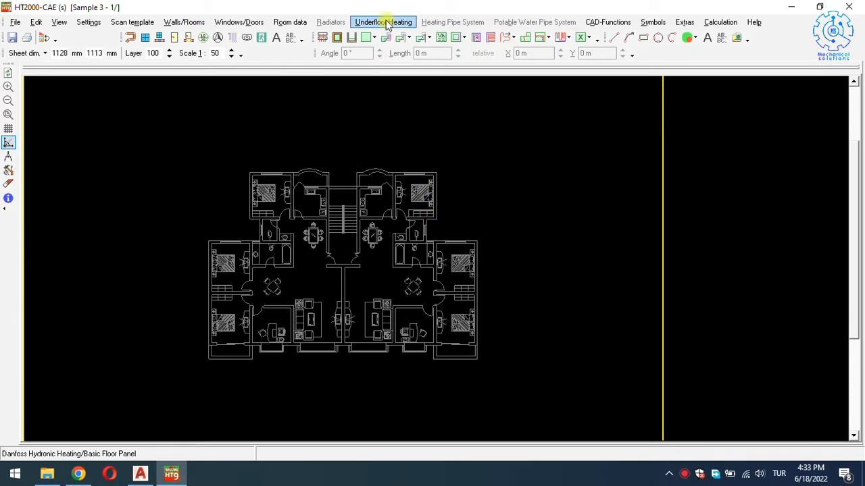
# Start drawing a free heating area point by point and zoom into the living room.
pyautogui.click(302, 23)
pyautogui.click(252, 107)
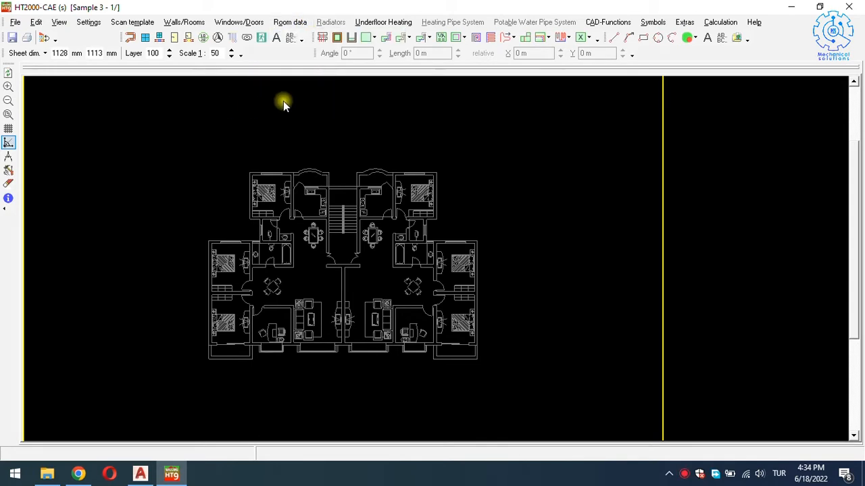
pyautogui.click(375, 39)
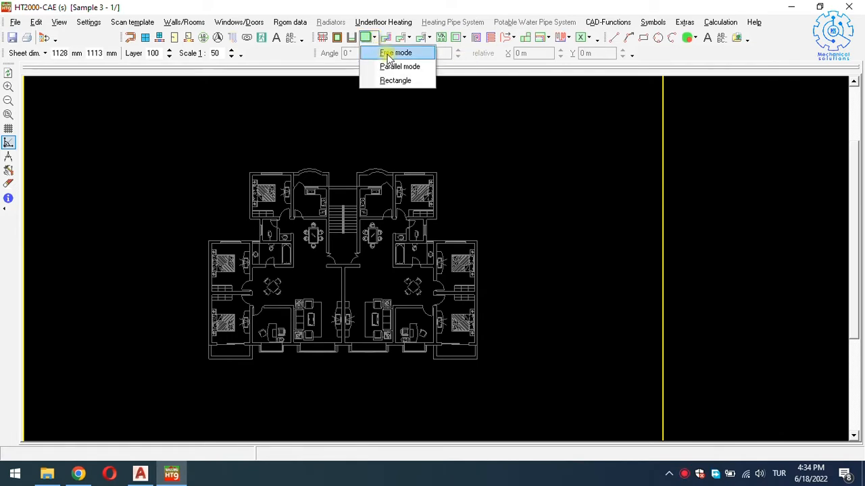
pyautogui.click(392, 54)
pyautogui.scroll(4, 344, 324)
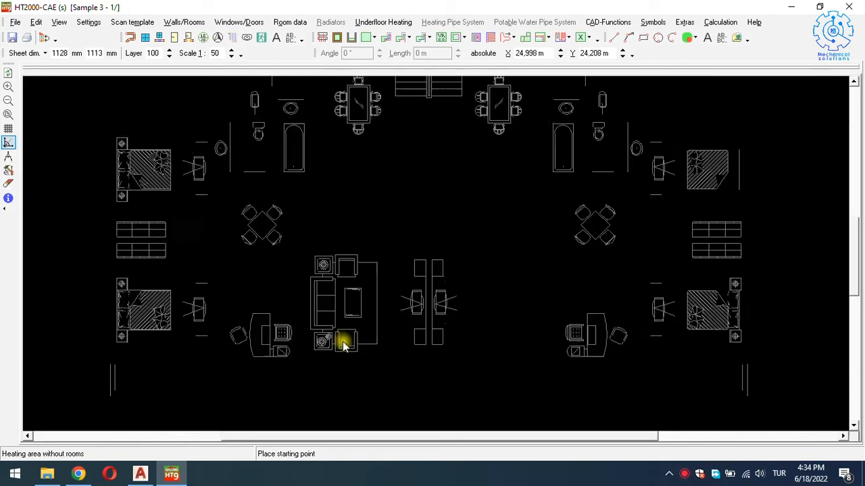
pyautogui.scroll(-2, 365, 346)
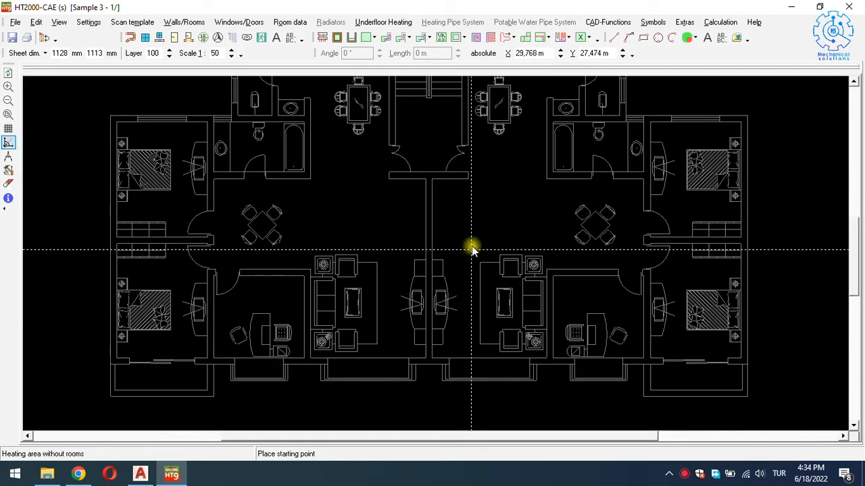
pyautogui.scroll(1, 491, 194)
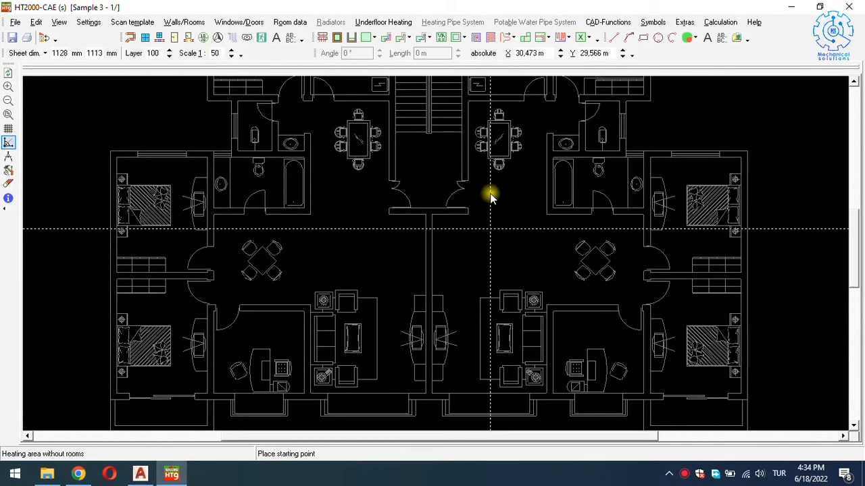
pyautogui.scroll(1, 489, 193)
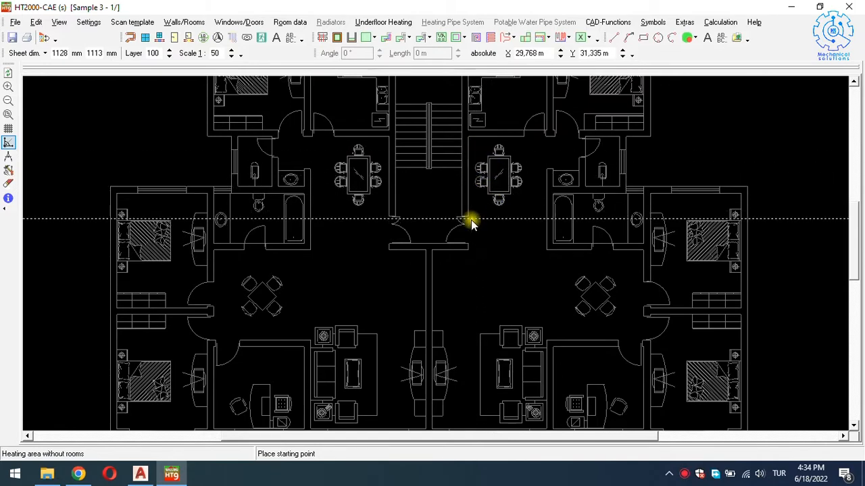
pyautogui.scroll(3, 439, 253)
pyautogui.scroll(2, 434, 256)
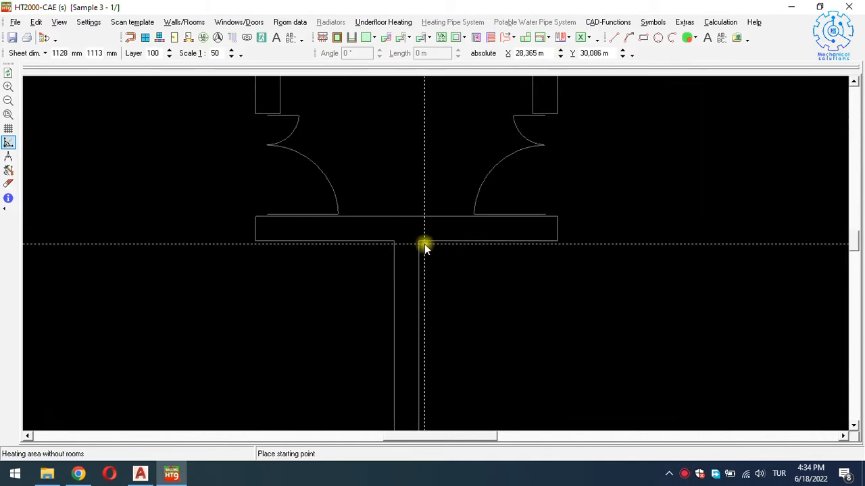
# Place the first living-room corners from the corridor wall junction to below the bathroom wall.
pyautogui.click(420, 244)
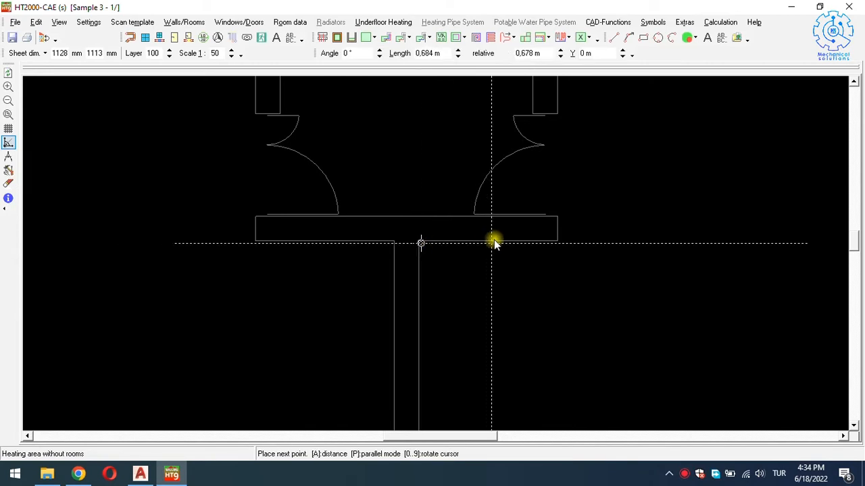
pyautogui.click(559, 243)
pyautogui.scroll(-2, 560, 236)
pyautogui.press('Up')
pyautogui.press('Up')
pyautogui.press('Up')
pyautogui.press('Up')
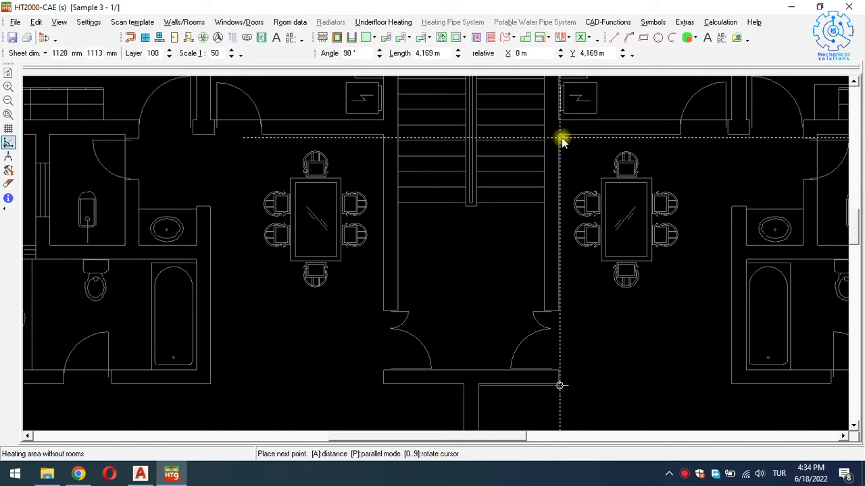
pyautogui.click(560, 138)
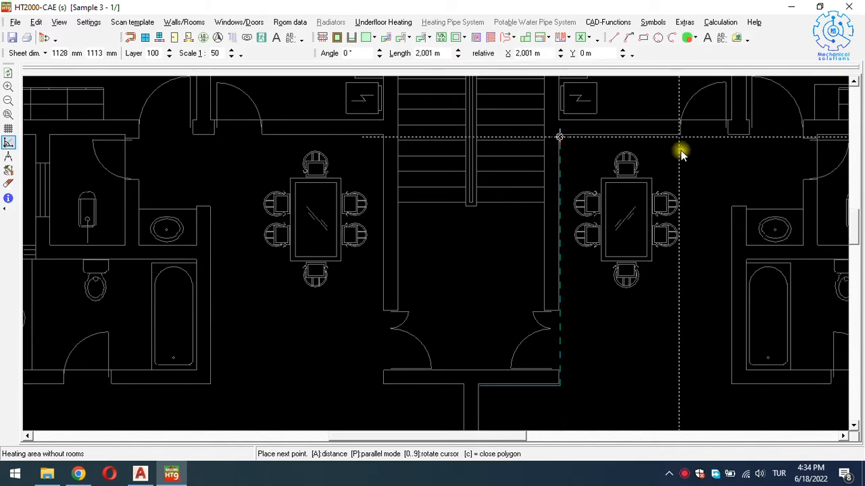
pyautogui.click(729, 150)
pyautogui.press('Down')
pyautogui.press('Down')
pyautogui.press('Right')
pyautogui.press('Right')
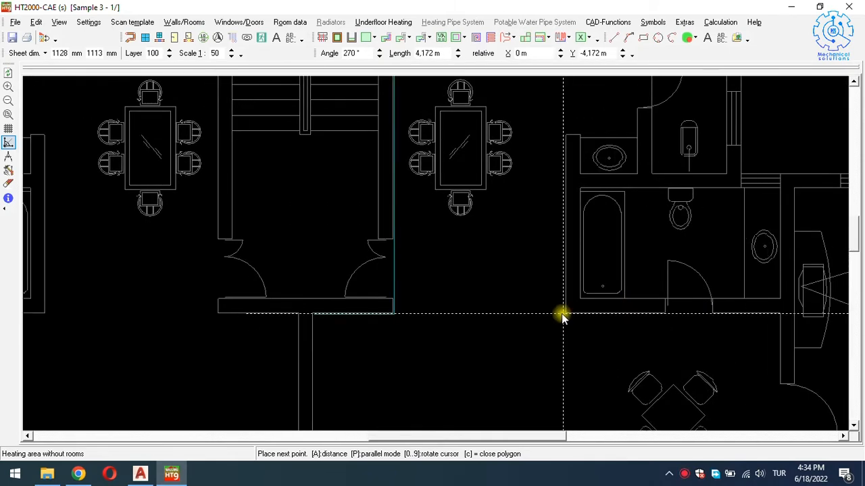
pyautogui.click(563, 315)
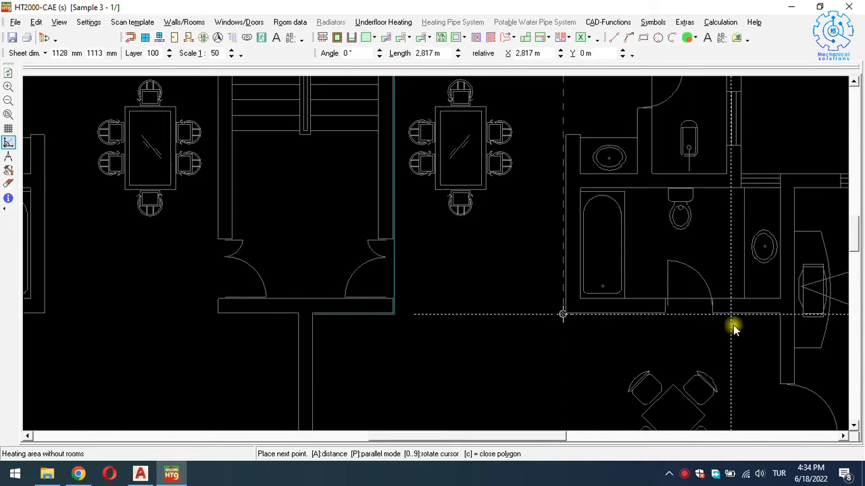
pyautogui.click(777, 320)
# Add the remaining corners along the inner and bottom walls and close the 51.2 m² outline.
pyautogui.scroll(-1, 777, 321)
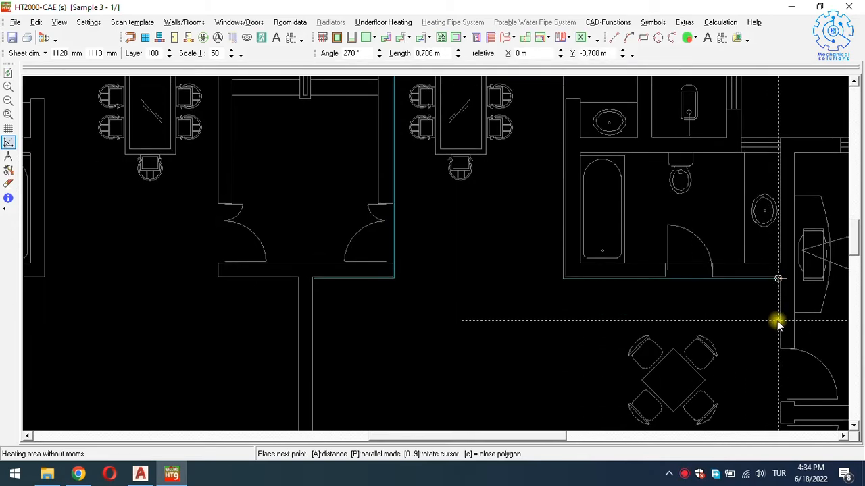
pyautogui.keyDown('ctrl'); pyautogui.scroll(-2, 777, 324); pyautogui.keyUp('ctrl')
pyautogui.scroll(-2, 771, 330)
pyautogui.keyDown('ctrl'); pyautogui.scroll(1, 770, 332); pyautogui.keyUp('ctrl')
pyautogui.keyDown('ctrl'); pyautogui.scroll(1, 771, 335); pyautogui.keyUp('ctrl')
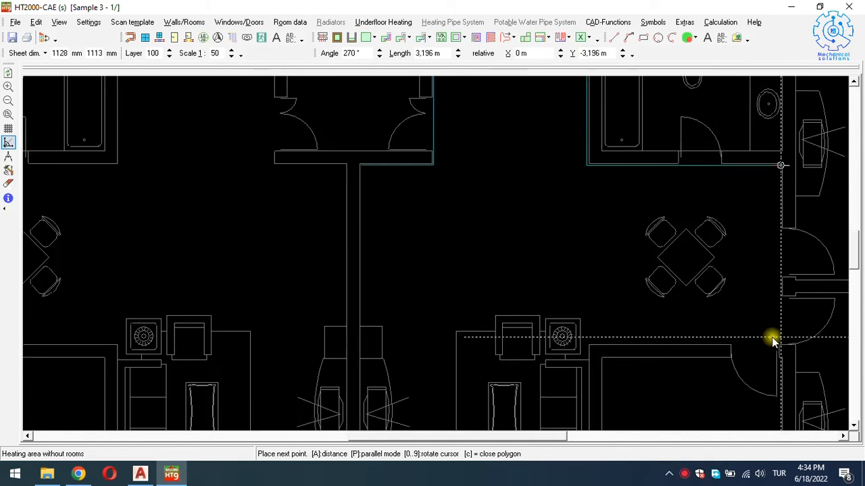
pyautogui.click(772, 343)
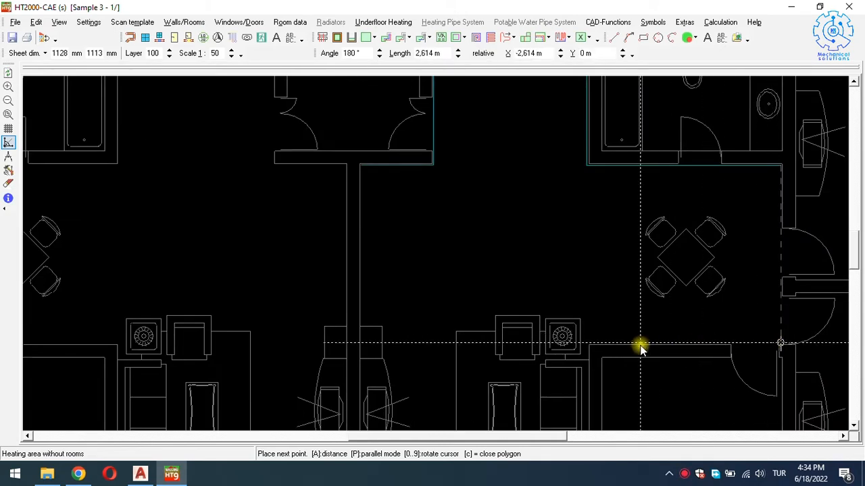
pyautogui.scroll(-1, 641, 344)
pyautogui.press('Left')
pyautogui.press('Left')
pyautogui.press('Down')
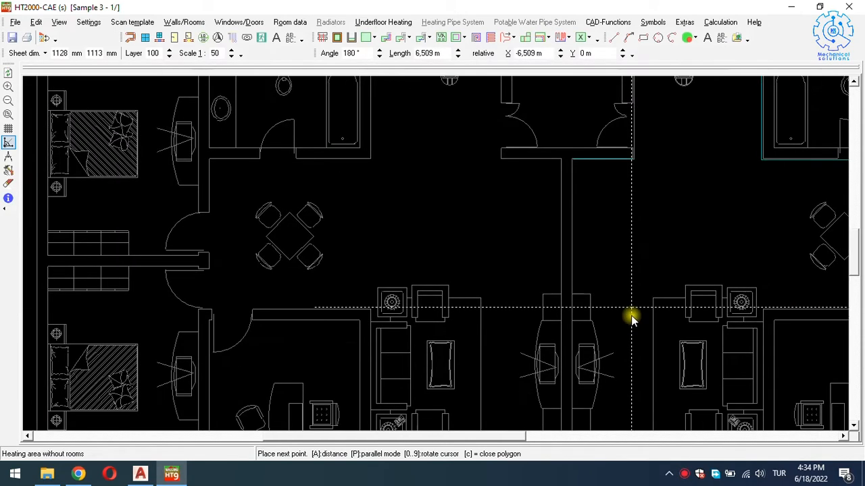
pyautogui.press('Down')
pyautogui.scroll(-1, 632, 301)
pyautogui.press('Right')
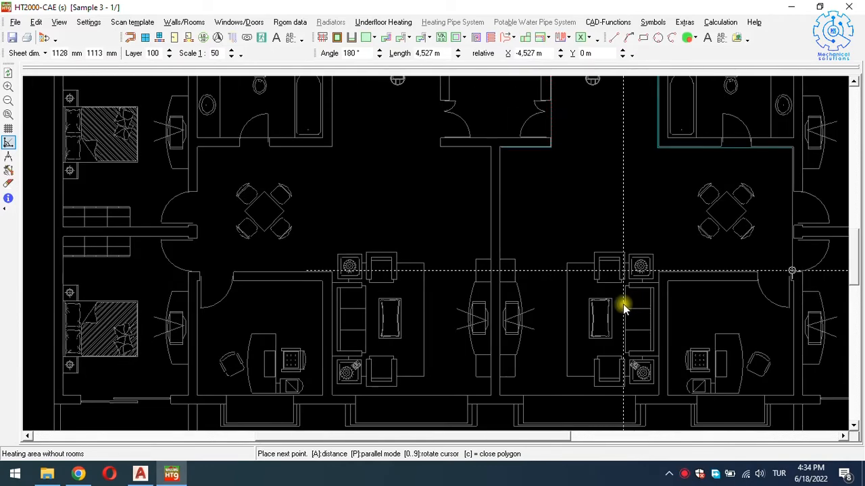
pyautogui.click(656, 271)
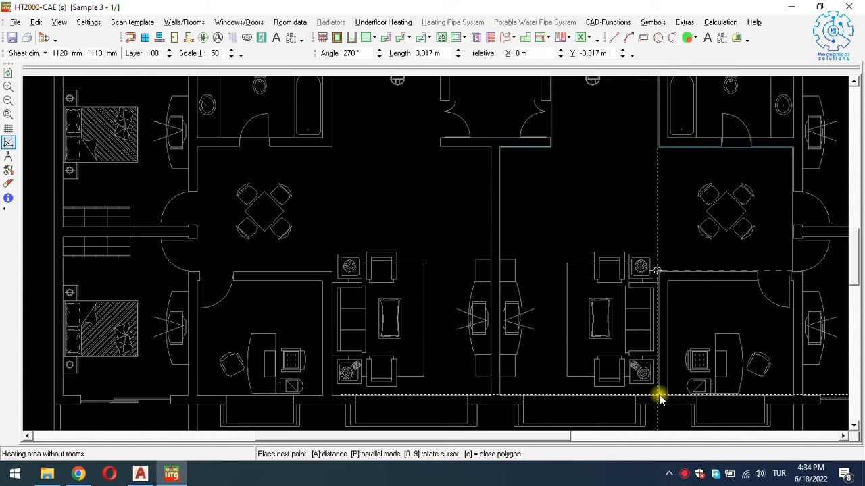
pyautogui.click(658, 394)
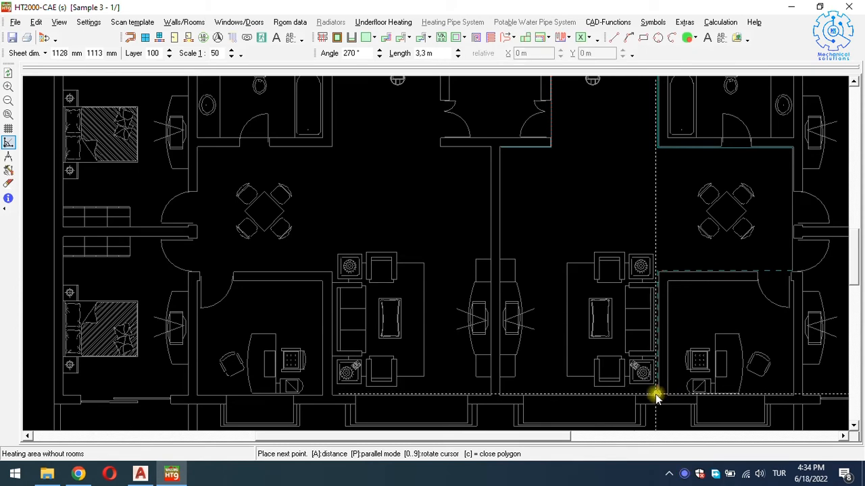
pyautogui.click(502, 395)
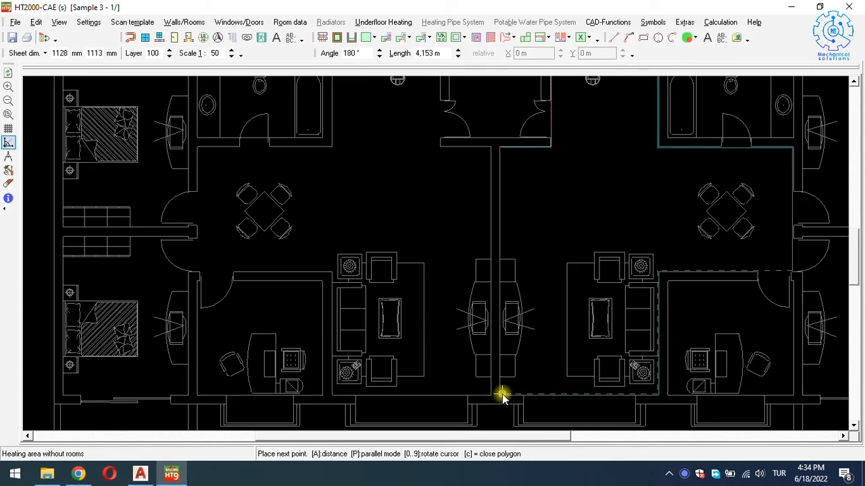
pyautogui.click(502, 147)
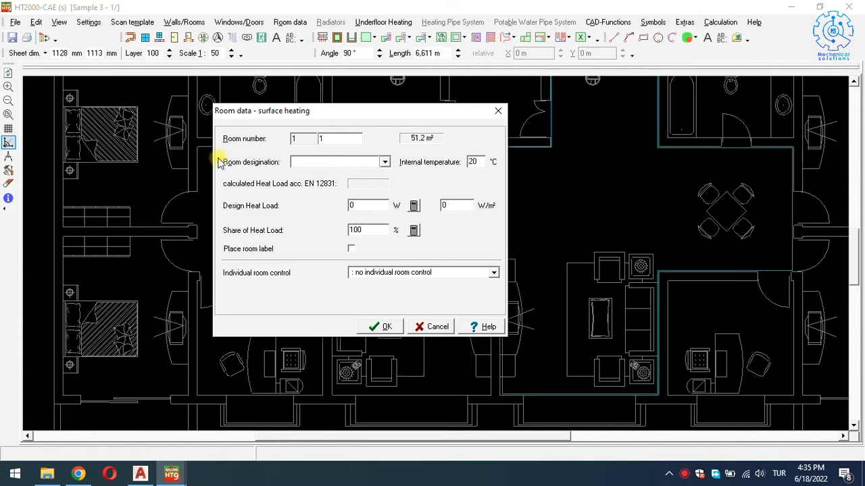
# Designate room 1 as living room at 22 °C with 70 W/m² and confirm.
pyautogui.click(300, 164)
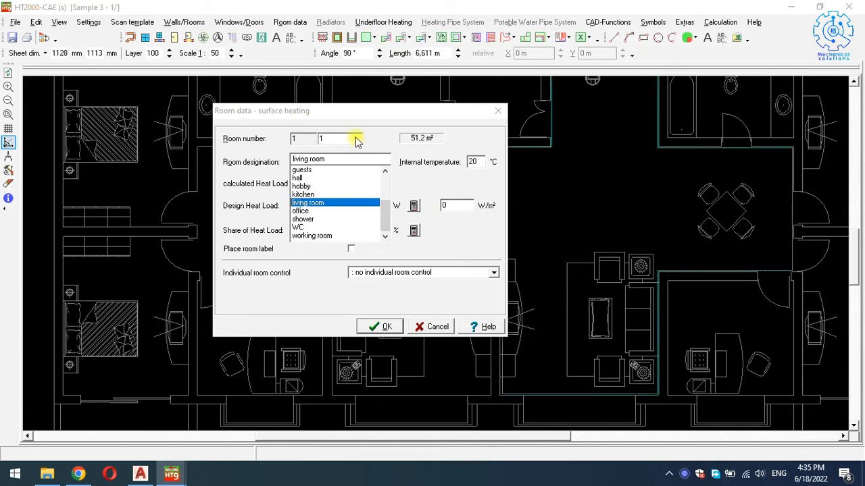
pyautogui.click(327, 204)
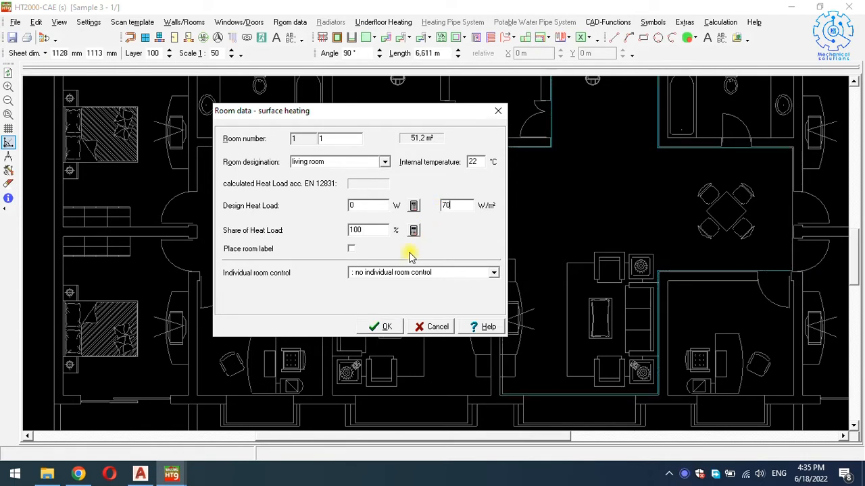
pyautogui.click(384, 330)
# Move the view to the kitchen, switch the area tool to Free mode, and zoom in.
pyautogui.hscroll(1, 603, 225)
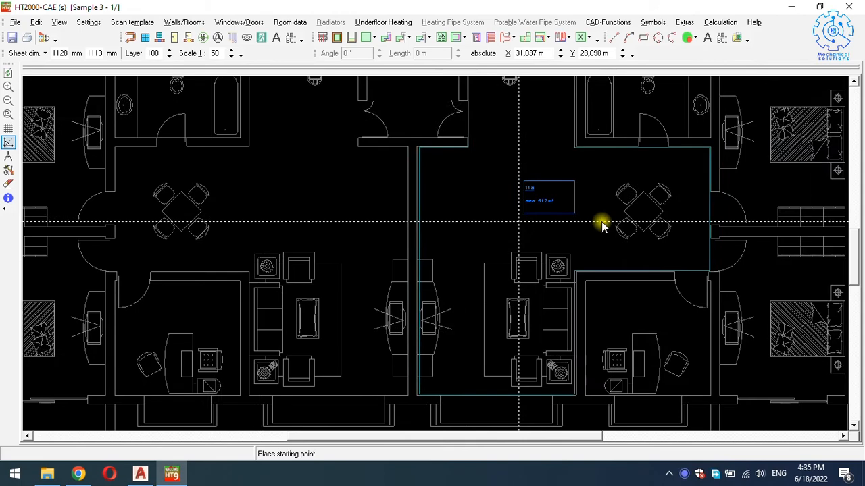
pyautogui.scroll(1, 554, 263)
pyautogui.hscroll(1, 534, 280)
pyautogui.scroll(1, 534, 280)
pyautogui.hscroll(1, 517, 270)
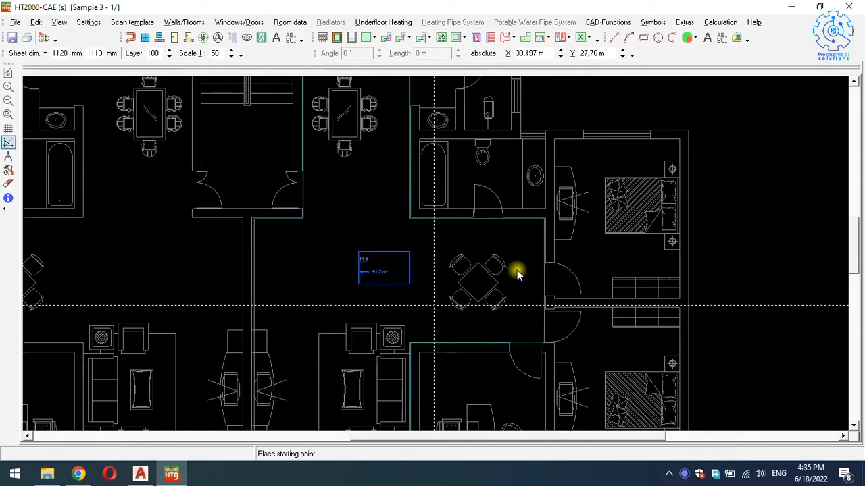
pyautogui.scroll(3, 517, 270)
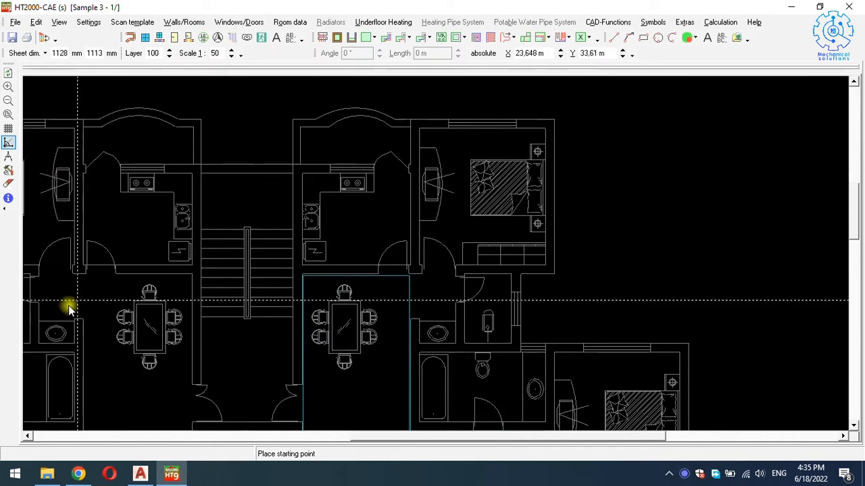
pyautogui.click(372, 38)
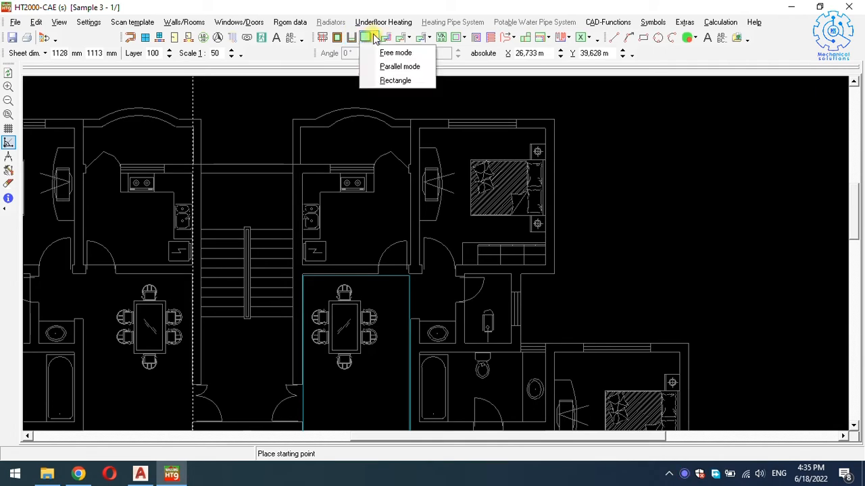
pyautogui.click(389, 52)
pyautogui.scroll(1, 311, 264)
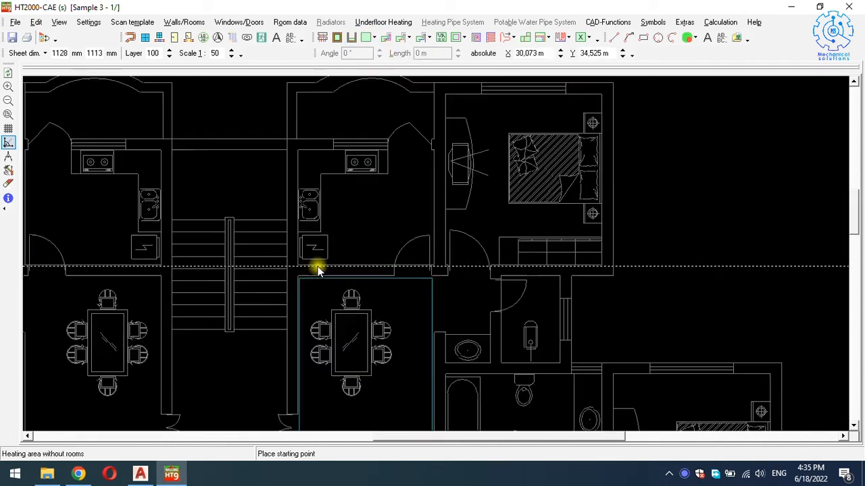
pyautogui.scroll(1, 314, 268)
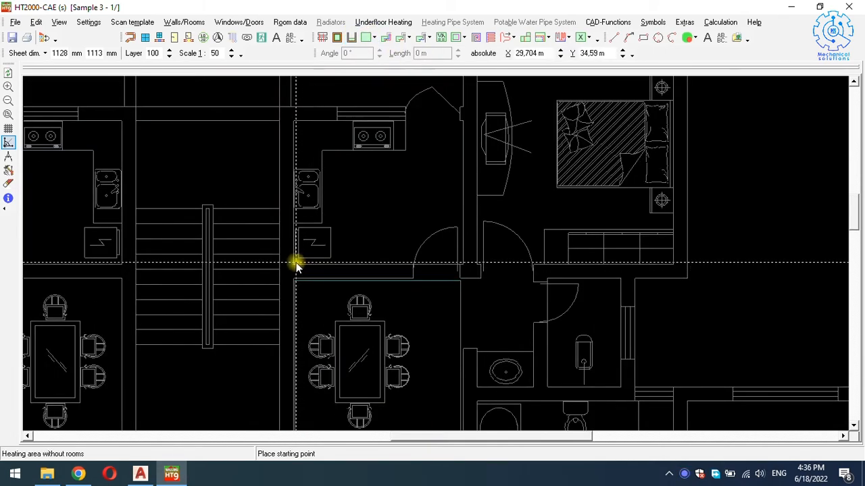
pyautogui.scroll(2, 295, 265)
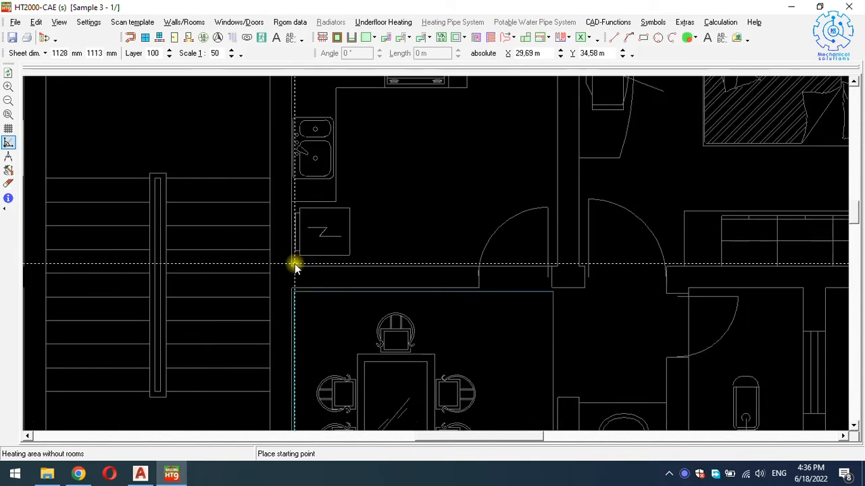
# Place the kitchen outline's corners around the sink and stove counters toward the kitchen door.
pyautogui.click(341, 265)
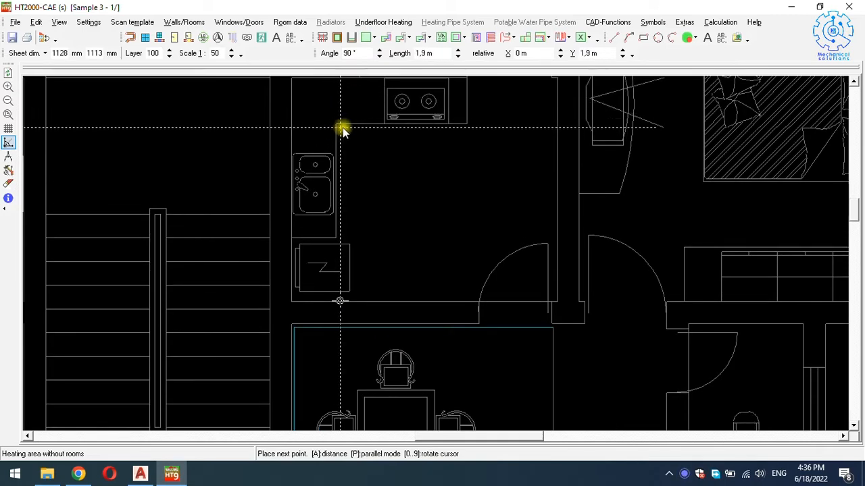
pyautogui.click(342, 128)
pyautogui.scroll(-2, 459, 145)
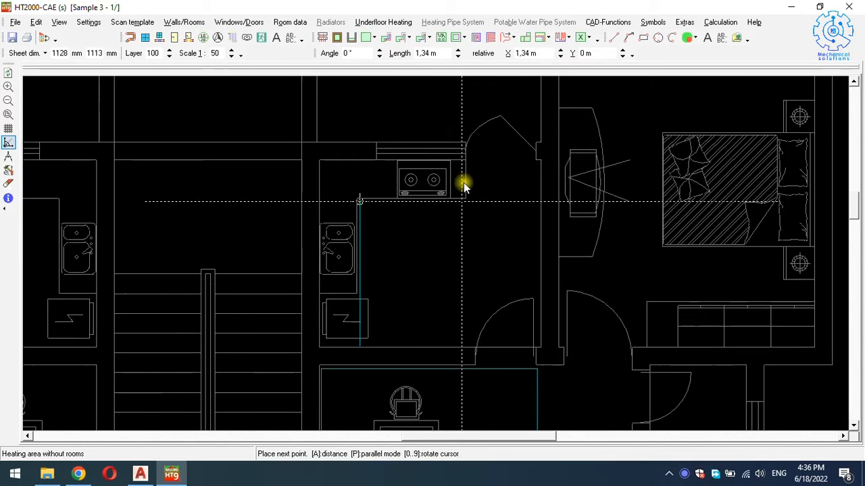
pyautogui.click(467, 200)
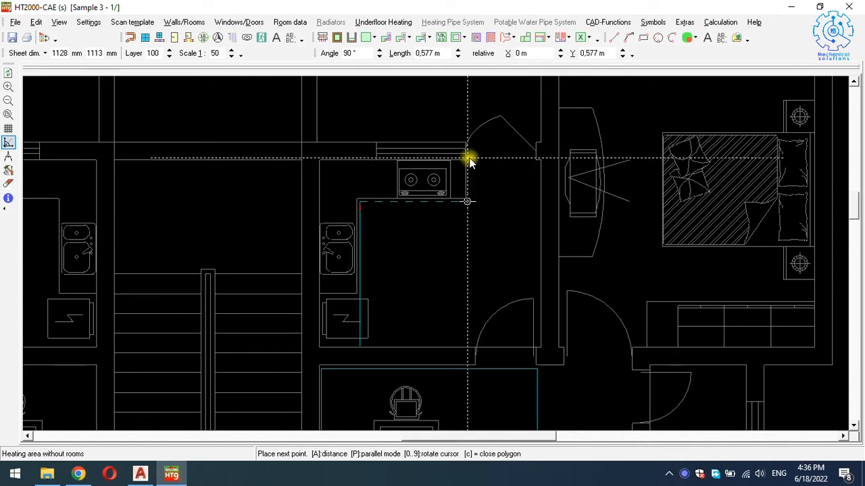
pyautogui.click(468, 162)
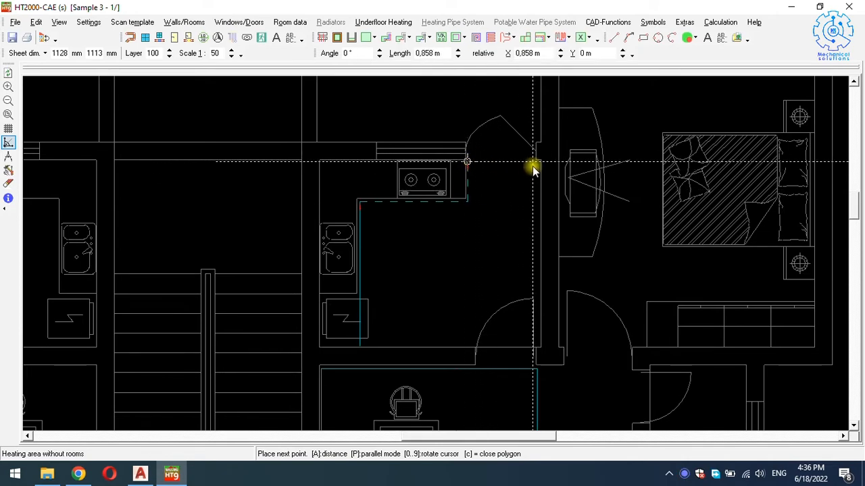
pyautogui.click(537, 163)
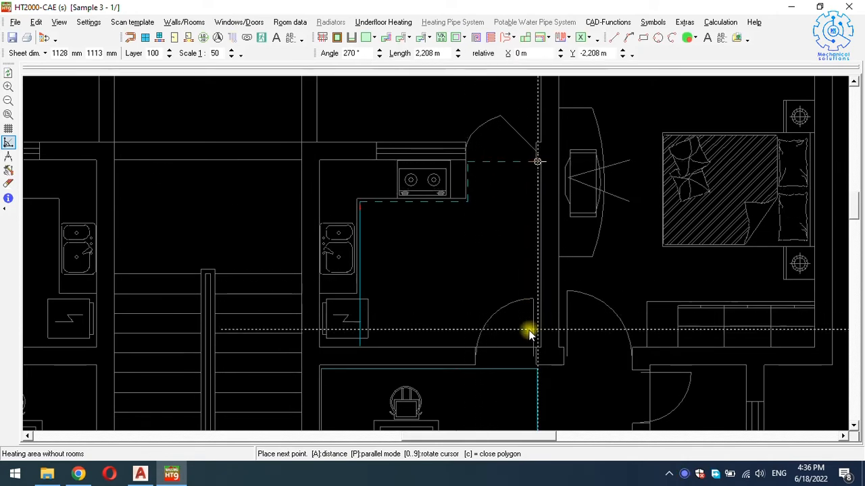
pyautogui.click(536, 346)
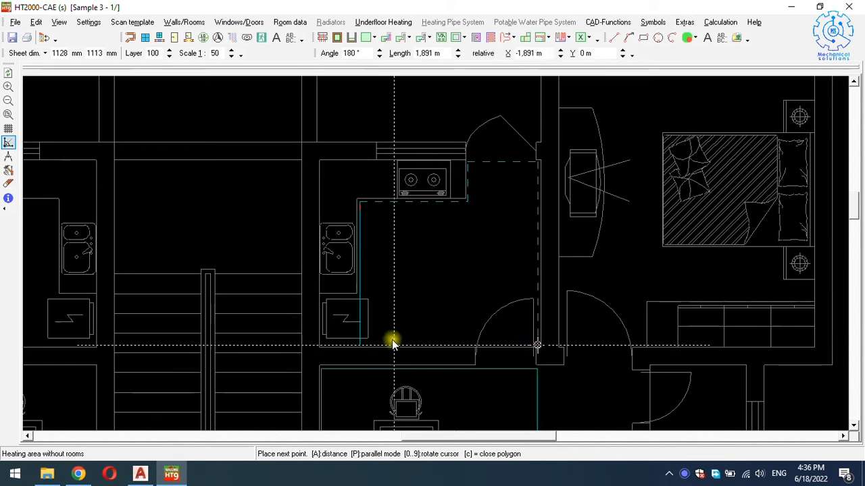
# Close the kitchen outline and save it as room 1/2, kitchen at 22 °C.
pyautogui.click(359, 345)
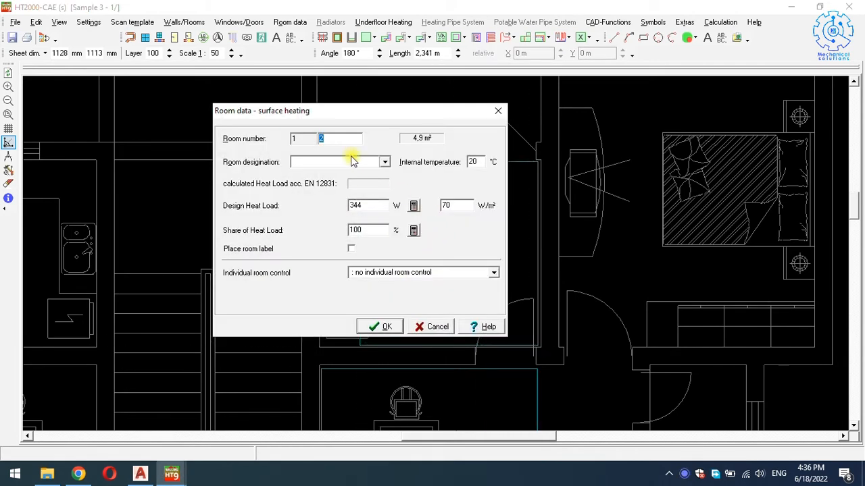
pyautogui.write('kitchen')
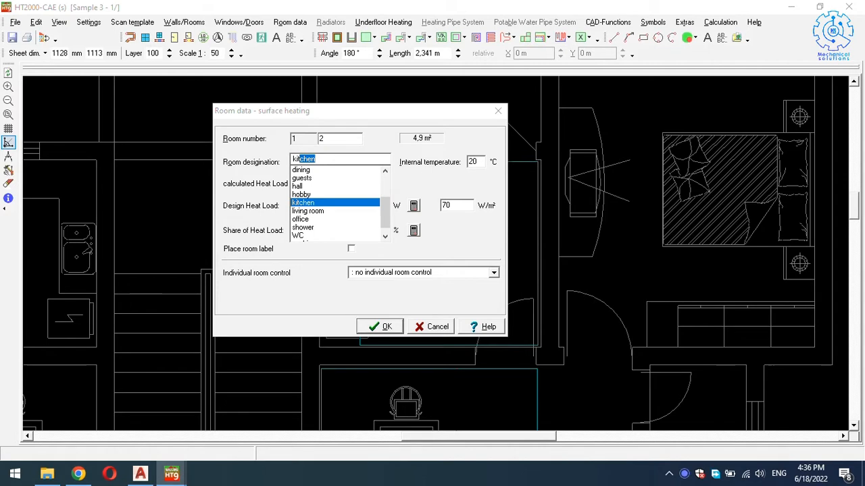
pyautogui.press('Return')
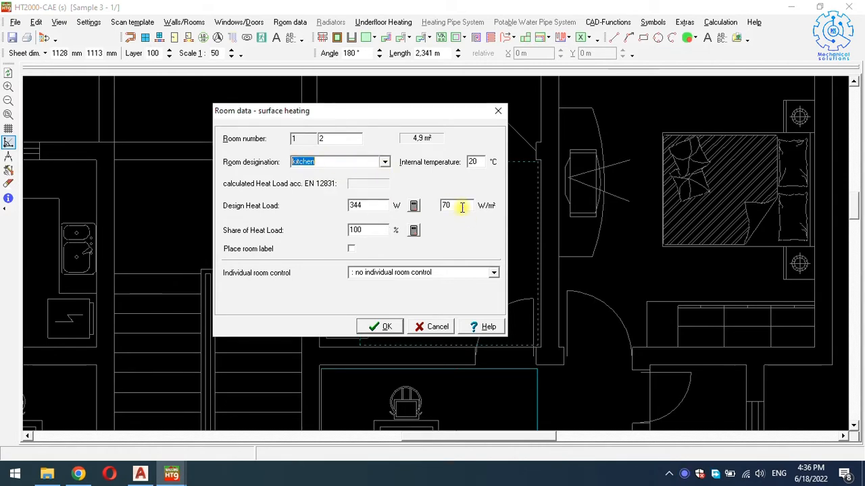
pyautogui.doubleClick(473, 162)
pyautogui.write('22')
pyautogui.click(368, 327)
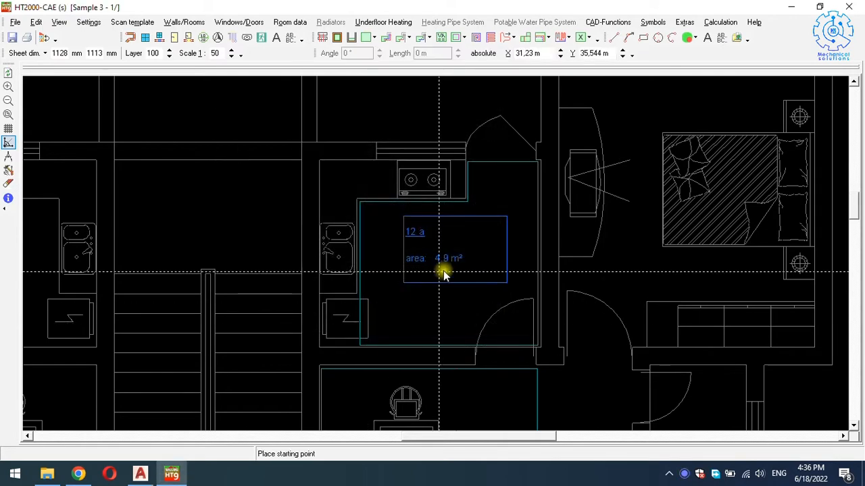
pyautogui.press('Right')
pyautogui.press('Right')
pyautogui.press('Up')
pyautogui.press('Up')
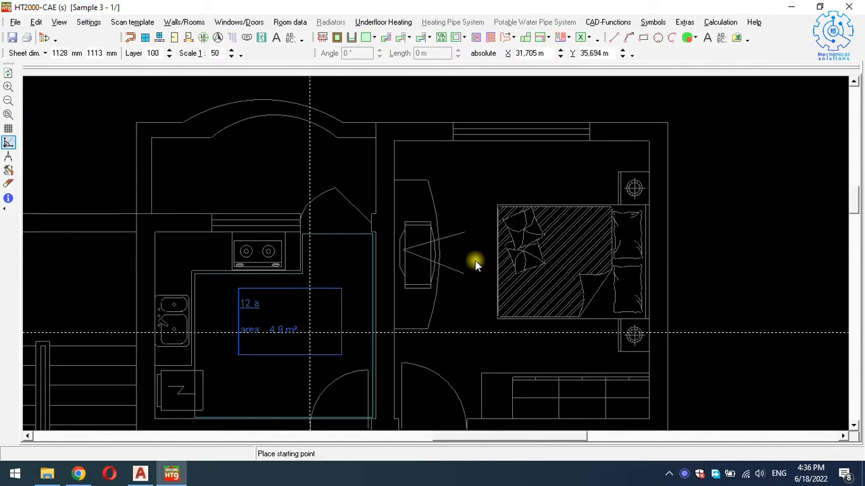
pyautogui.press('Right')
pyautogui.press('Down')
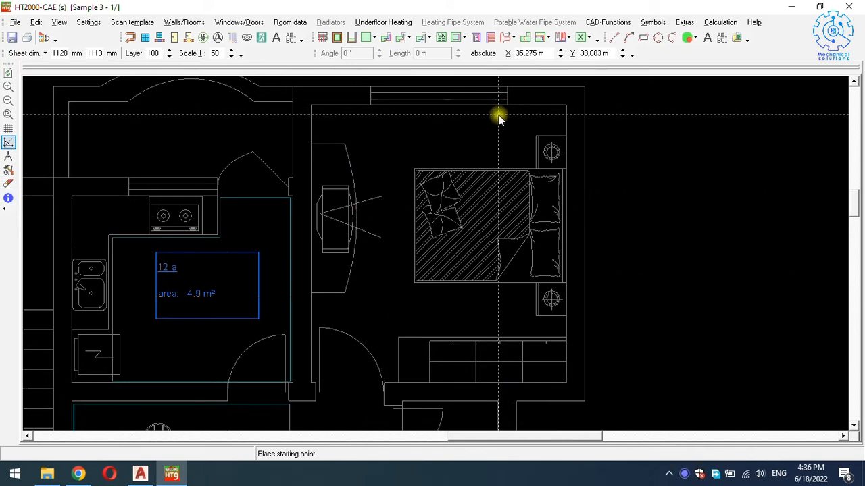
# Draw a rectangular heating area across the bedroom using Rectangle mode.
pyautogui.click(373, 38)
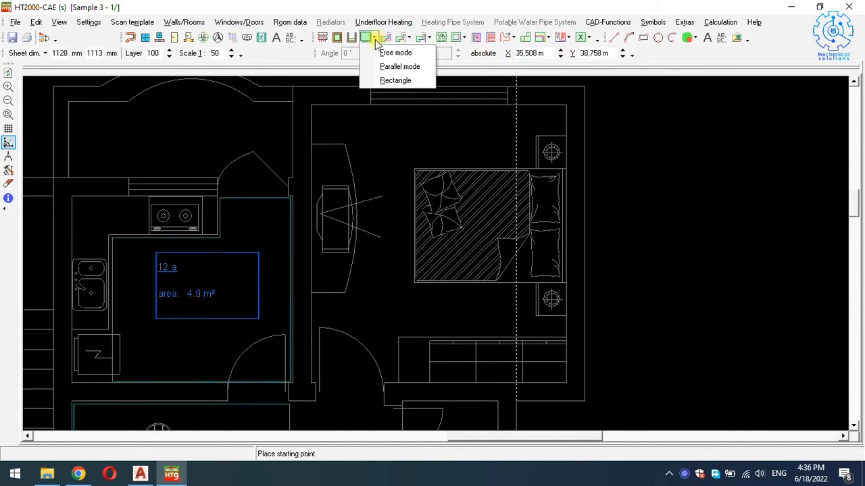
pyautogui.click(396, 81)
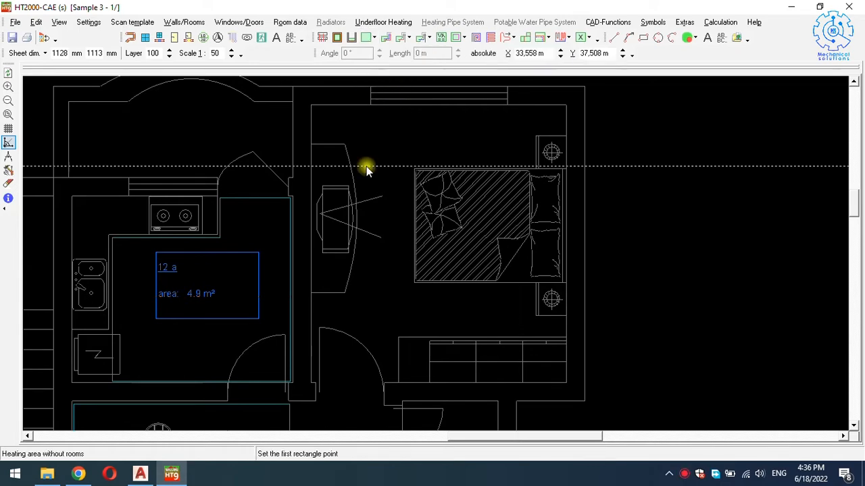
pyautogui.click(313, 383)
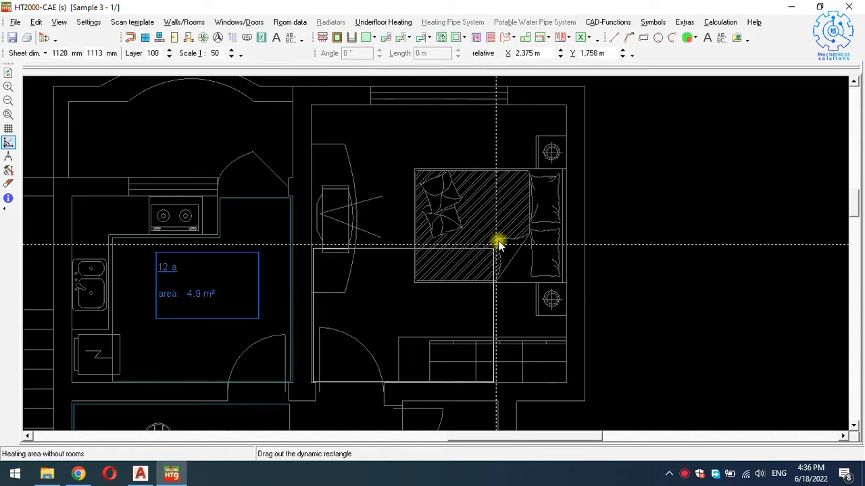
pyautogui.click(564, 109)
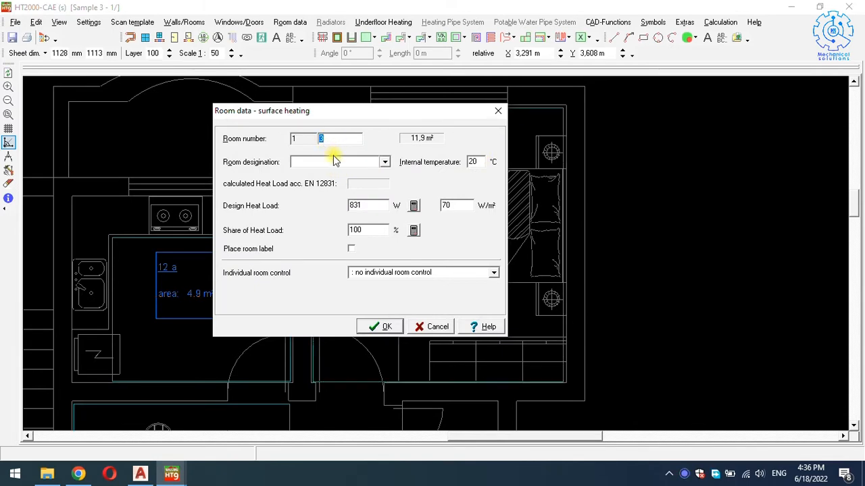
# Designate the 11,9 m² area as bedroom at 22 °C and confirm.
pyautogui.click(333, 162)
pyautogui.write('bedroom')
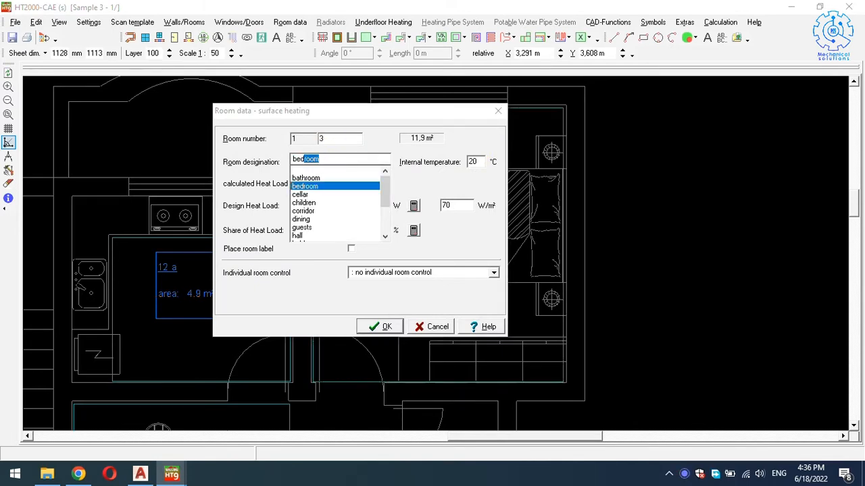
pyautogui.press('Return')
pyautogui.doubleClick(475, 162)
pyautogui.write('22')
pyautogui.click(372, 325)
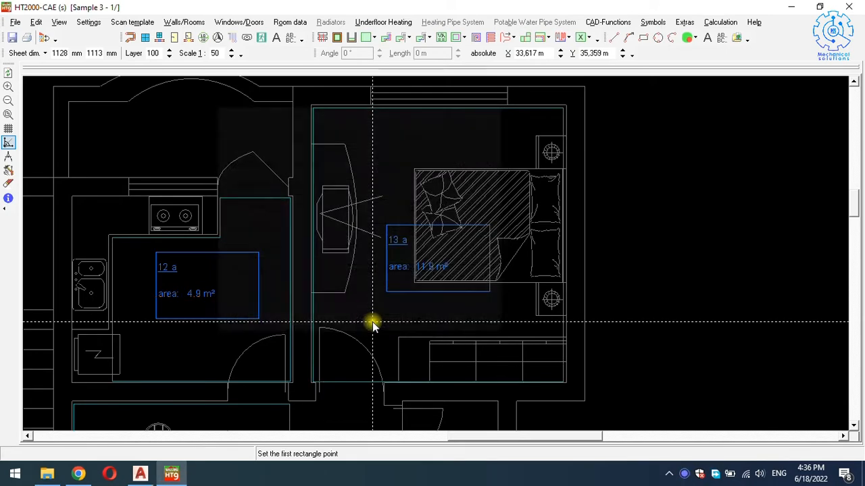
pyautogui.scroll(-3, 403, 286)
pyautogui.scroll(-3, 403, 281)
pyautogui.keyDown('ctrl'); pyautogui.scroll(-2, 403, 281); pyautogui.keyUp('ctrl')
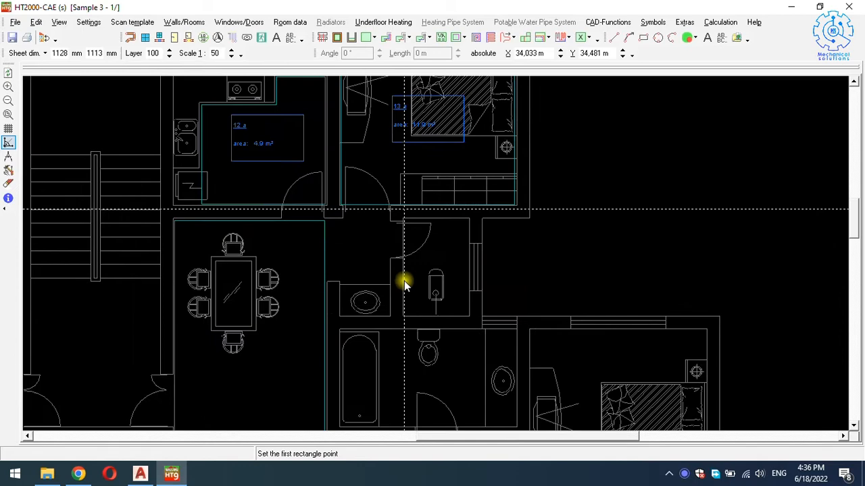
pyautogui.keyDown('ctrl'); pyautogui.scroll(1, 396, 281); pyautogui.keyUp('ctrl')
pyautogui.scroll(2, 395, 281)
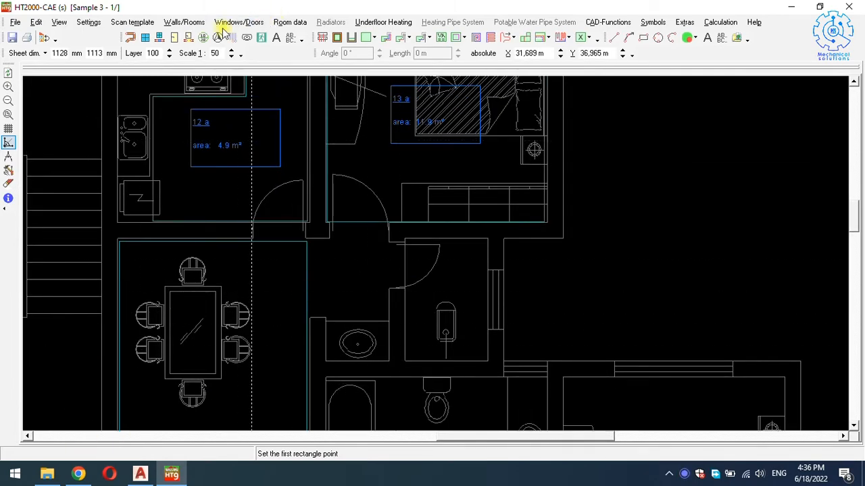
# Trace the washroom's corners in Free mode and close the outline as room 1/4, 3,5 m².
pyautogui.click(365, 41)
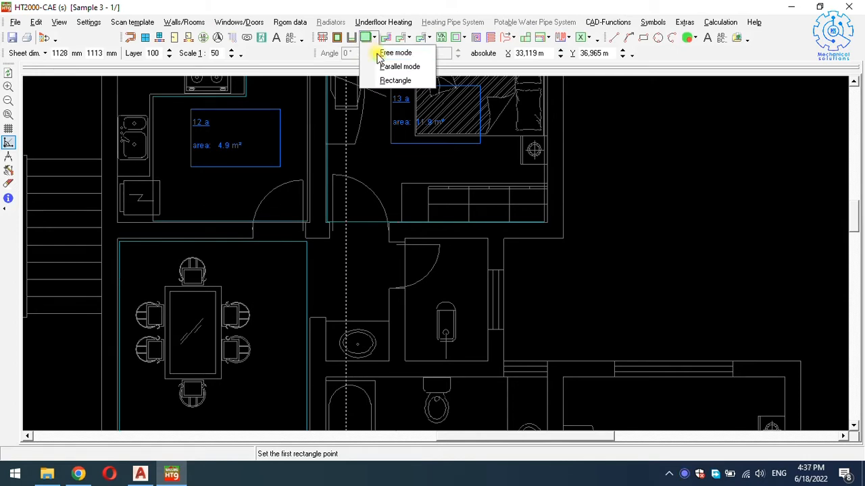
pyautogui.click(392, 52)
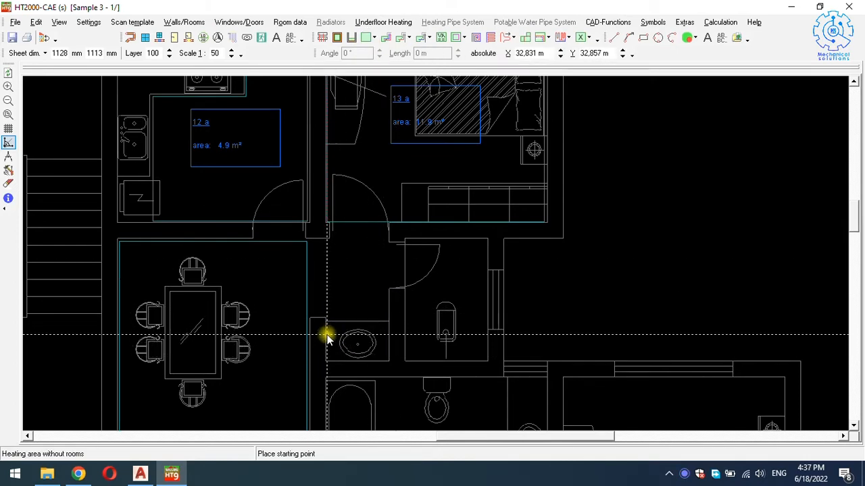
pyautogui.click(328, 355)
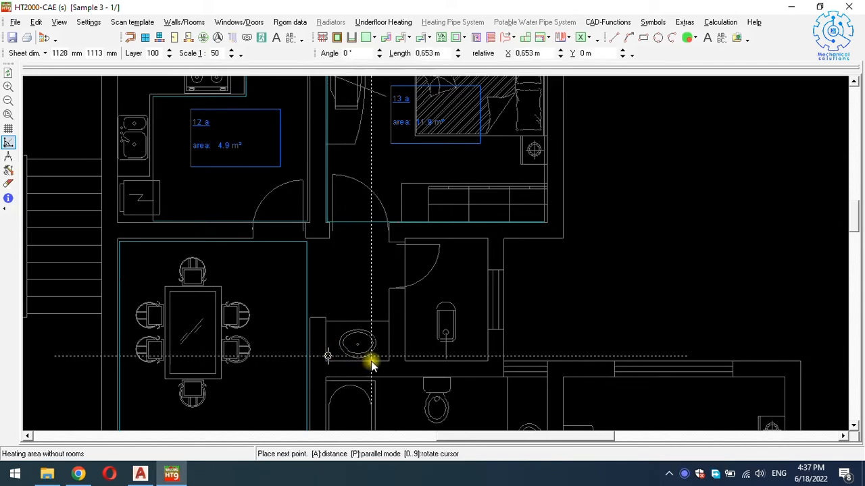
pyautogui.click(385, 357)
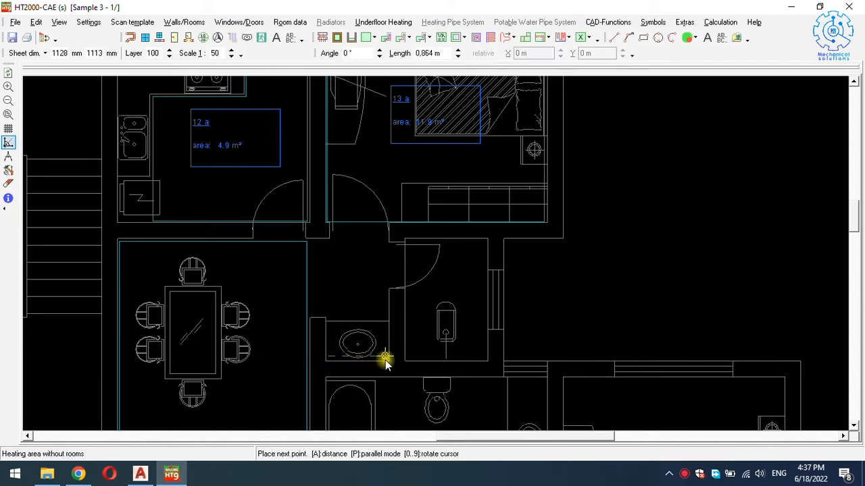
pyautogui.click(384, 286)
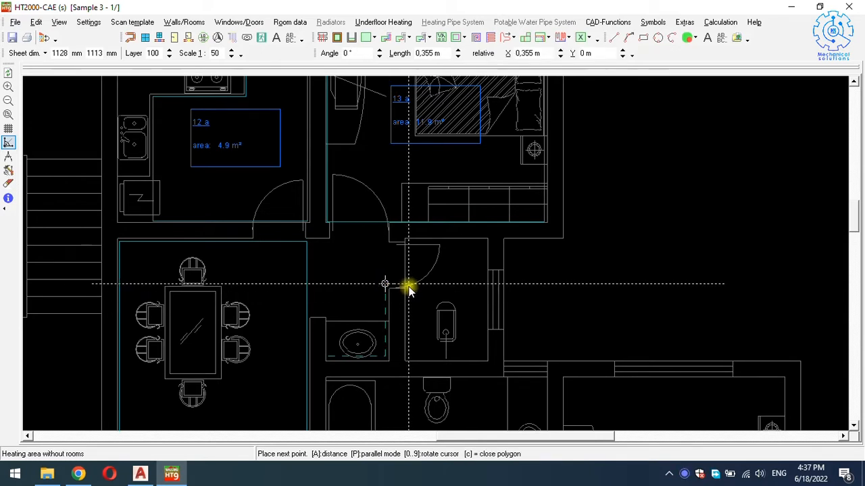
pyautogui.click(406, 340)
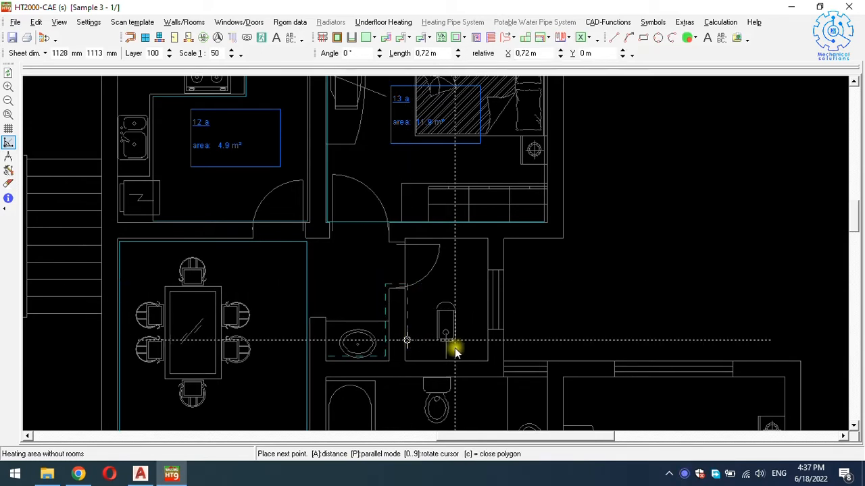
pyautogui.click(484, 340)
pyautogui.click(484, 241)
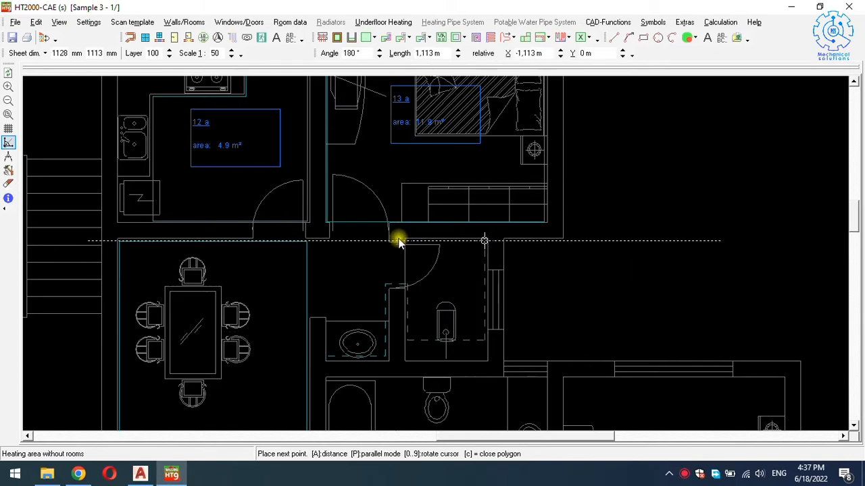
pyautogui.click(327, 240)
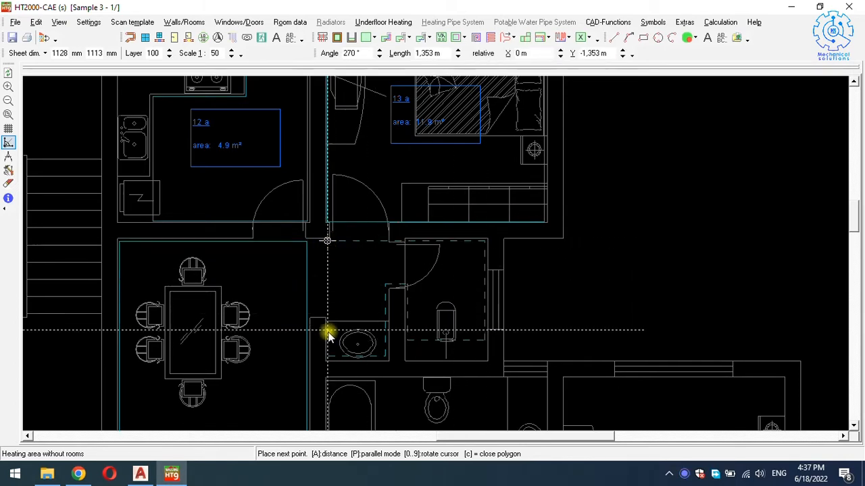
pyautogui.click(330, 357)
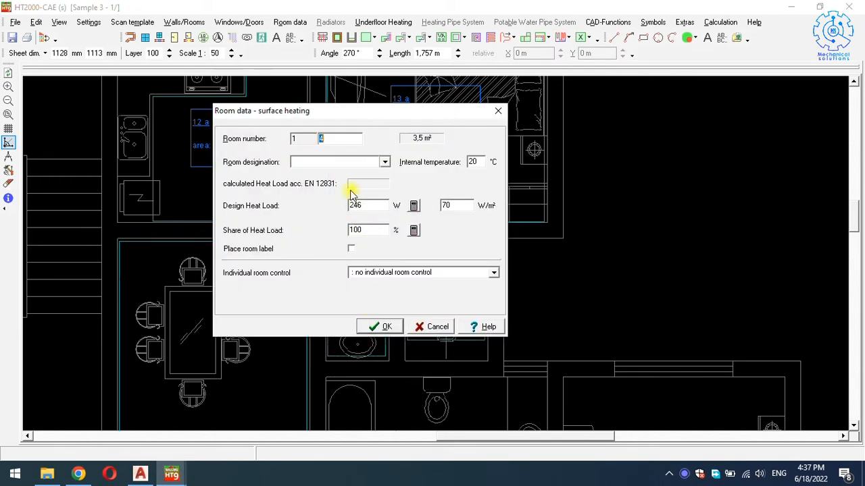
# Designate heating area 14 a as bathroom at 24 °C and confirm.
pyautogui.write('bath')
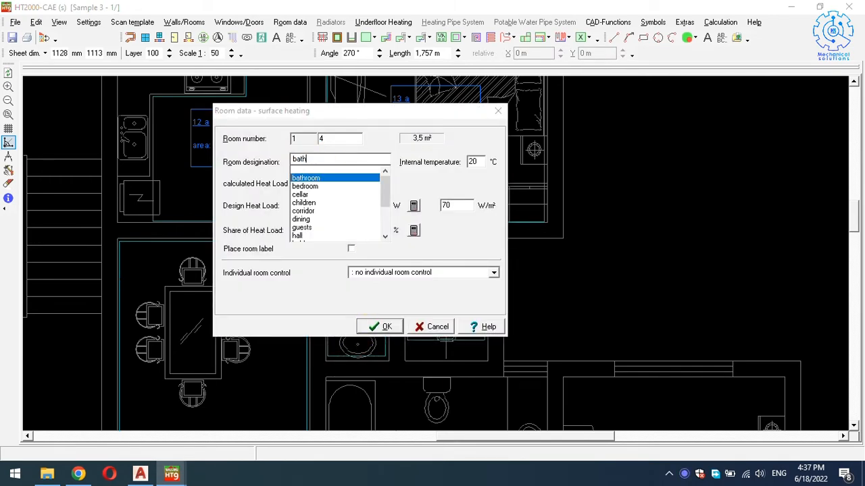
pyautogui.press('Return')
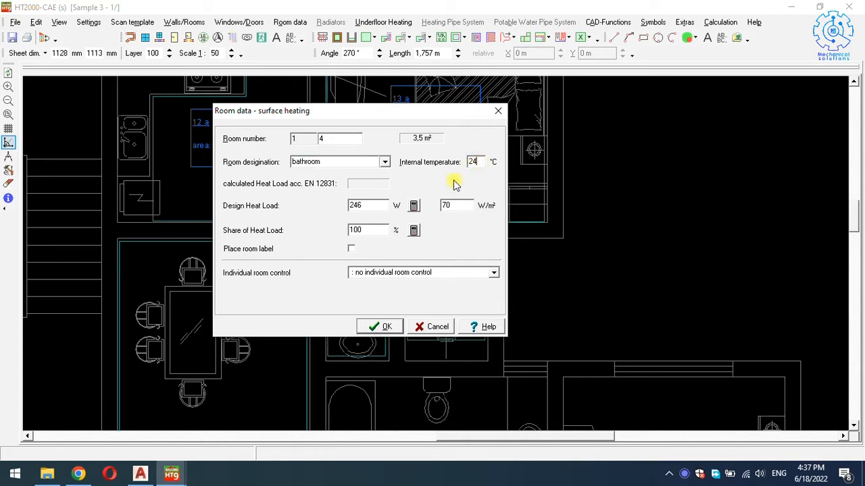
pyautogui.click(379, 327)
pyautogui.scroll(2, 451, 353)
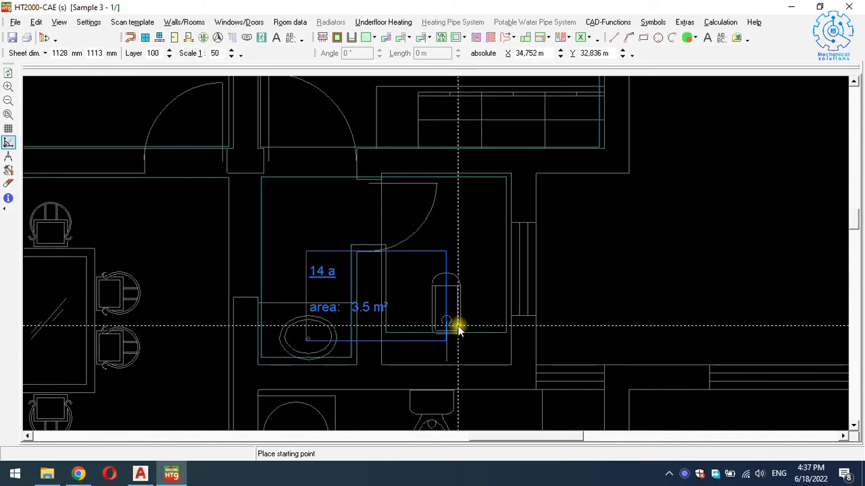
pyautogui.scroll(-3, 457, 327)
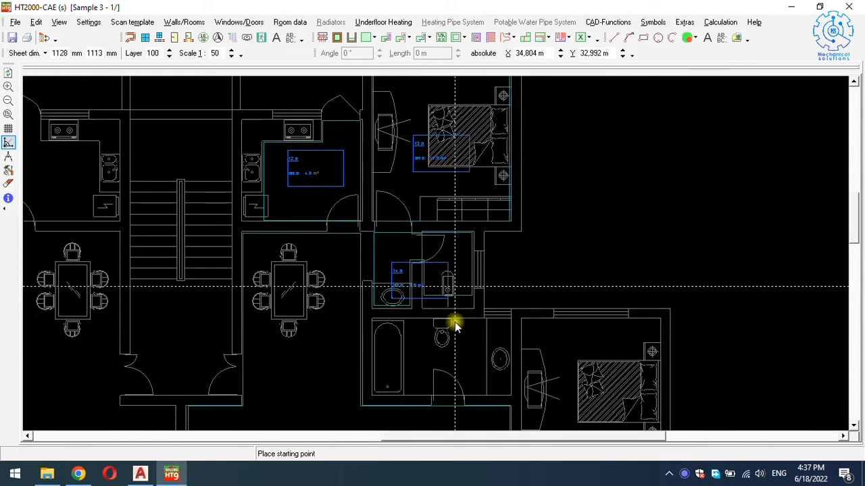
pyautogui.scroll(-1, 455, 322)
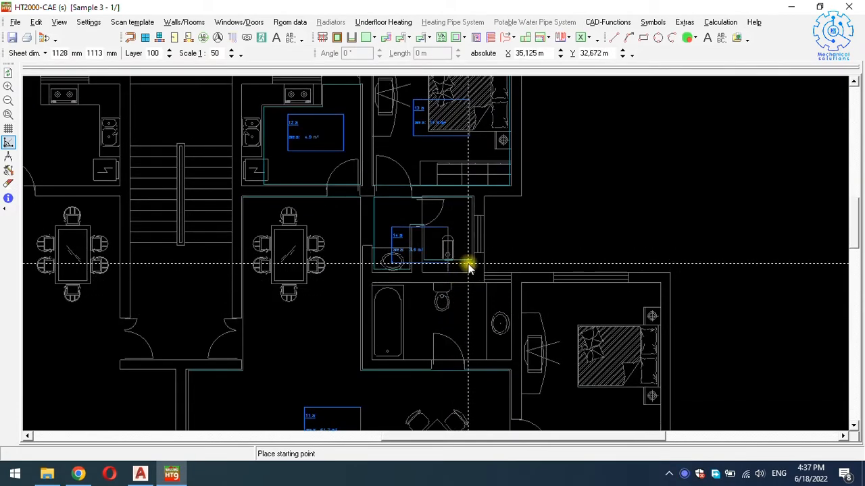
# Drag the bathroom area's bottom edge up, reducing it to 3,2 m².
pyautogui.press('Escape')
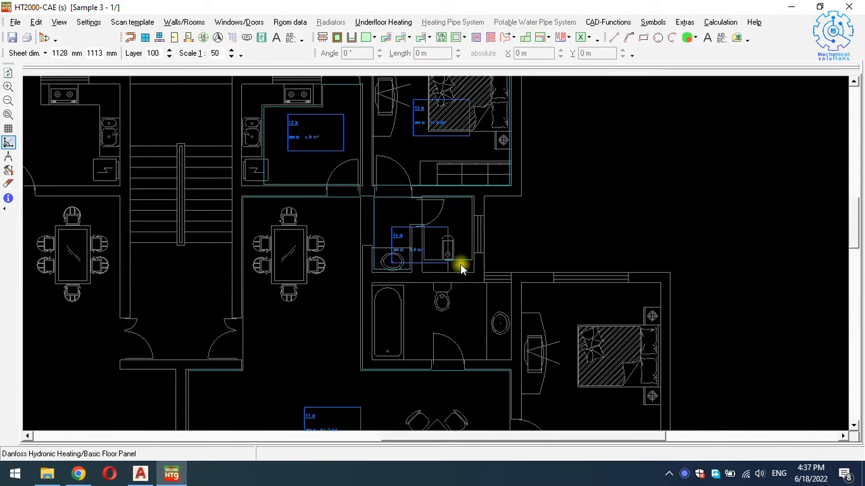
pyautogui.scroll(1, 462, 268)
pyautogui.click(458, 258)
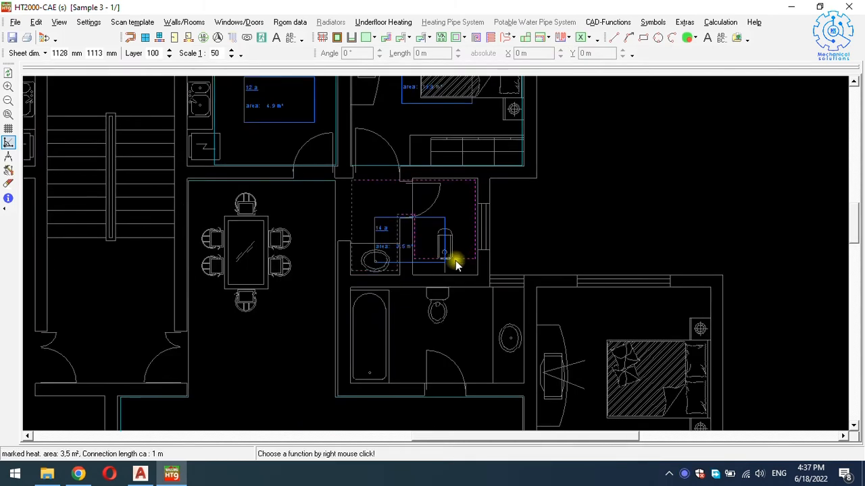
pyautogui.moveTo(461, 258); pyautogui.dragTo(460, 244)
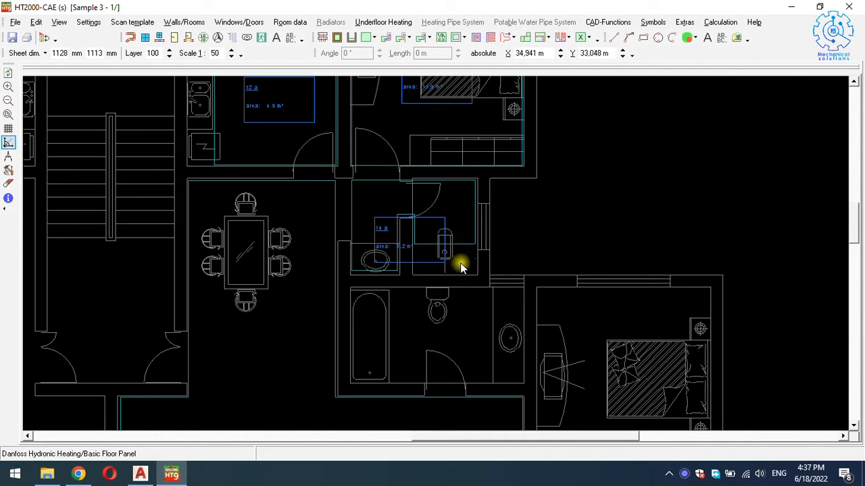
pyautogui.scroll(3, 449, 243)
pyautogui.scroll(-3, 439, 268)
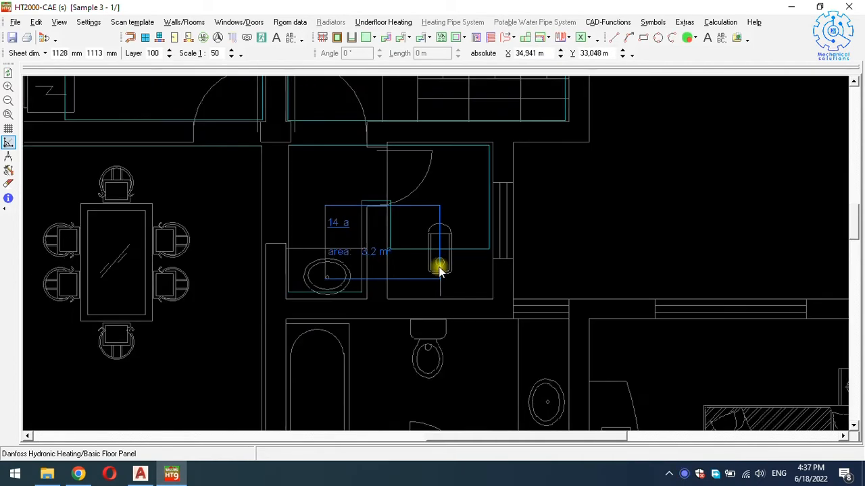
pyautogui.click(365, 37)
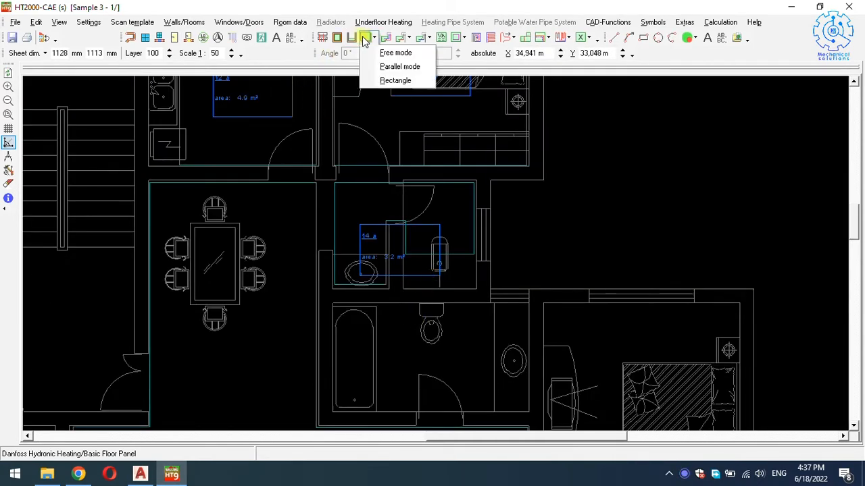
# Trace the lower bathroom's corners in Free mode and close the outline.
pyautogui.click(395, 53)
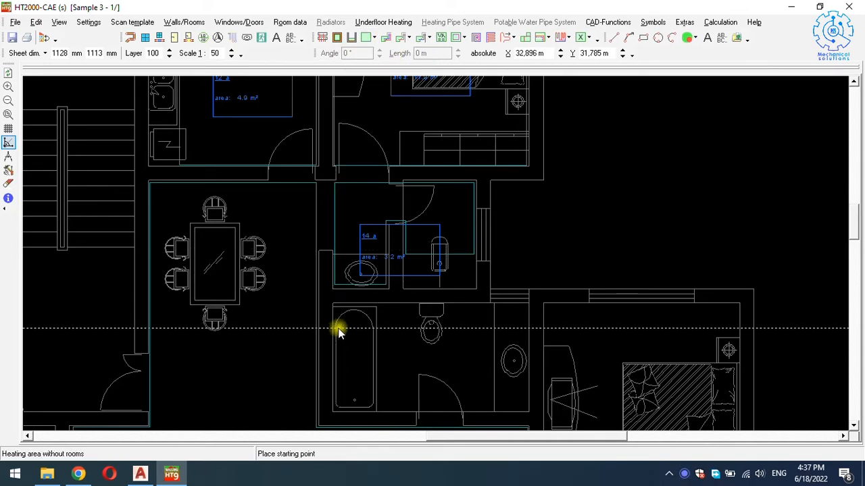
pyautogui.click(378, 310)
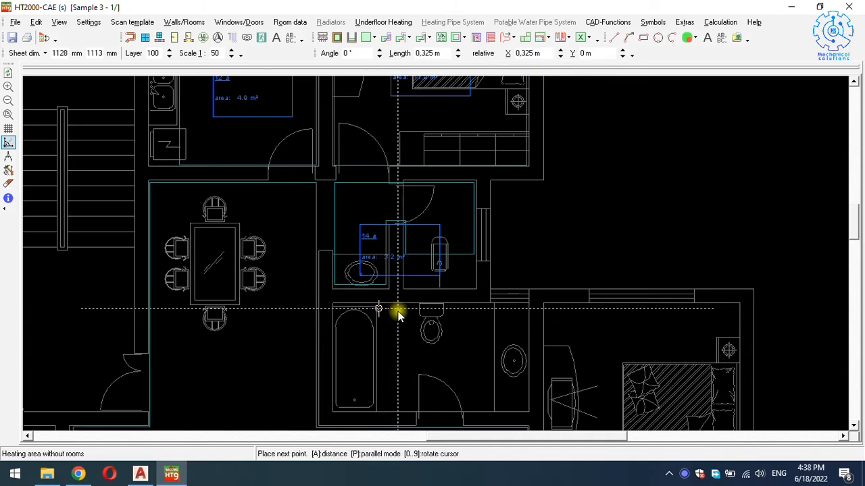
pyautogui.click(417, 310)
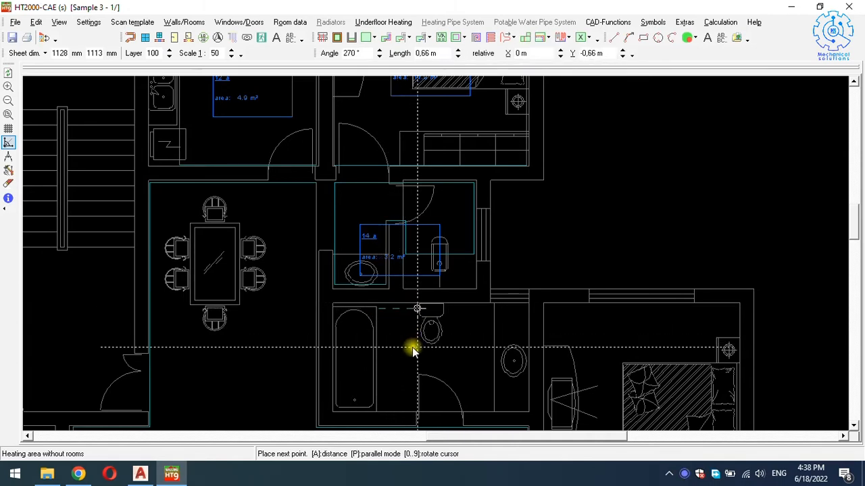
pyautogui.click(446, 345)
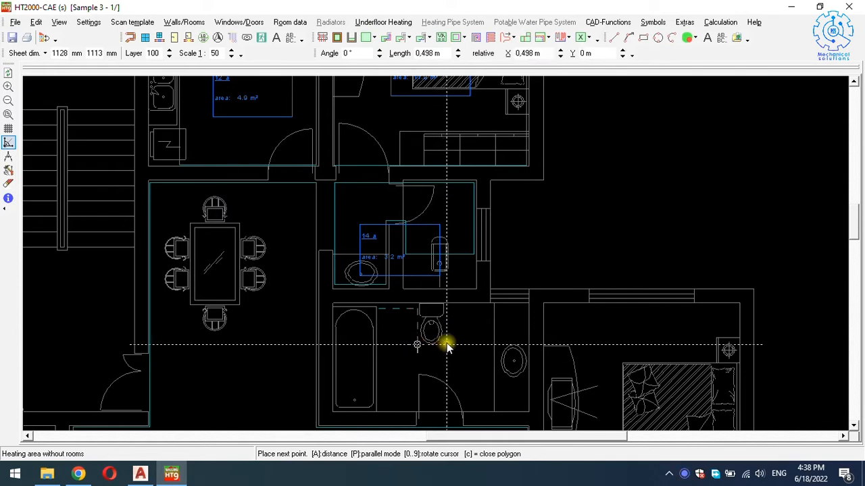
pyautogui.click(446, 307)
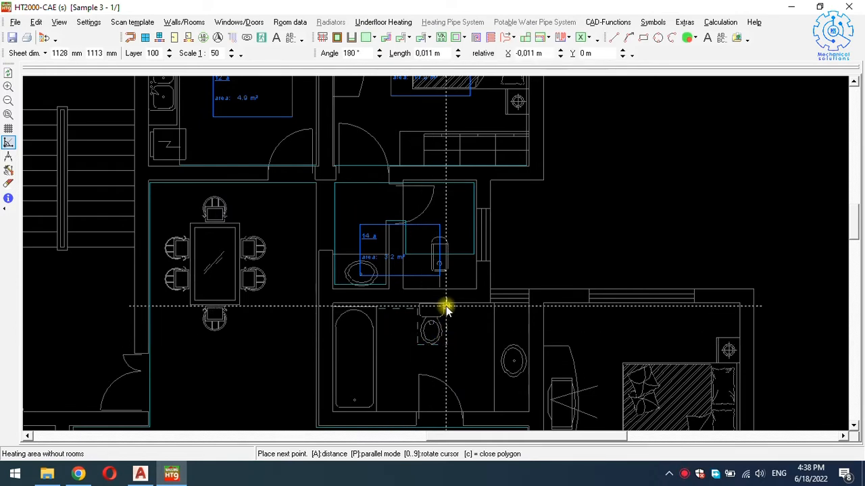
pyautogui.click(523, 306)
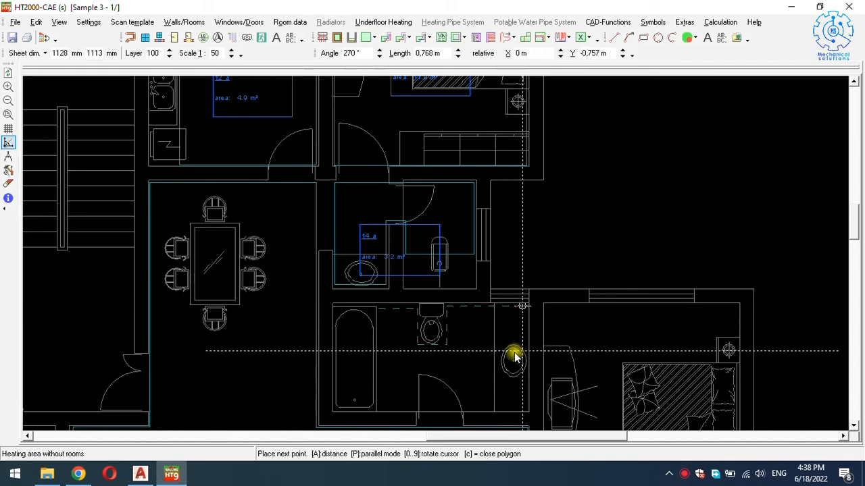
pyautogui.click(522, 410)
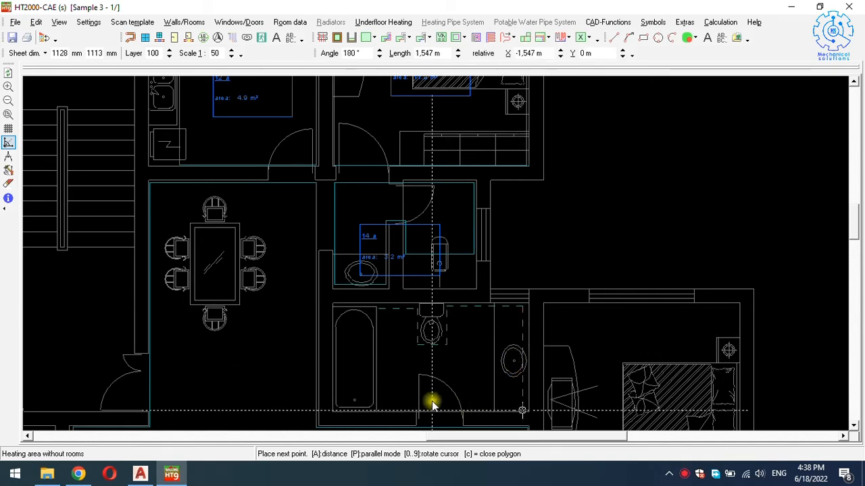
pyautogui.click(381, 410)
pyautogui.click(376, 309)
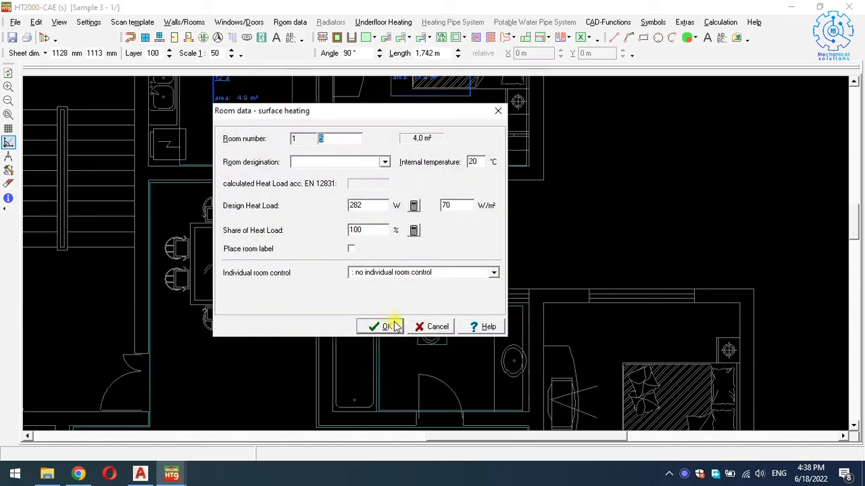
# Designate heating area 15 a as bathroom and confirm its room data.
pyautogui.click(341, 162)
pyautogui.write('bath')
pyautogui.press('Return')
pyautogui.click(383, 328)
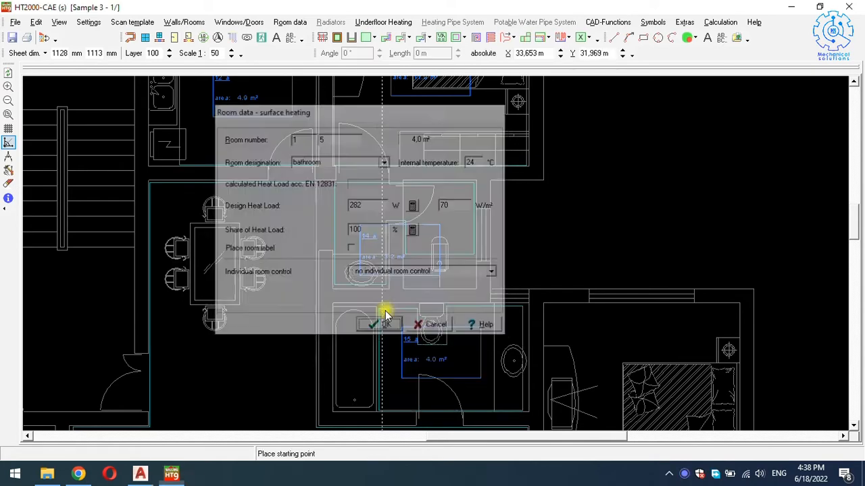
# Move the area's top edge up against the wall, resizing it to 4,1 m².
pyautogui.scroll(5, 396, 319)
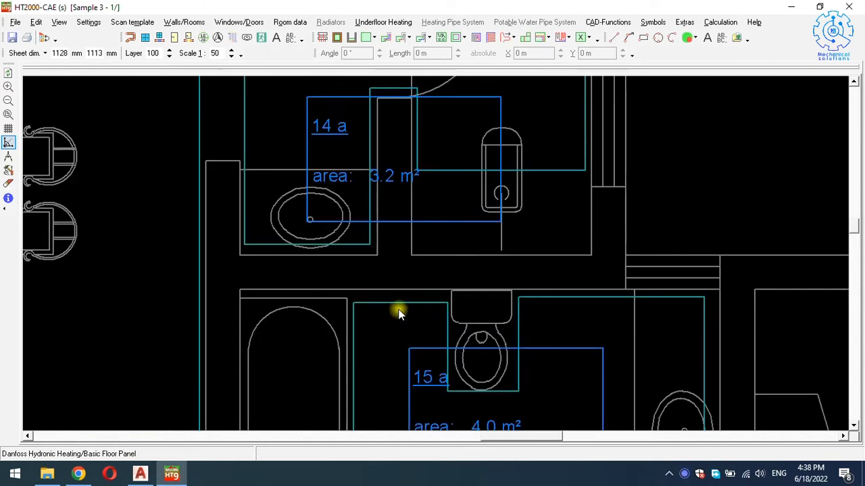
pyautogui.click(401, 297)
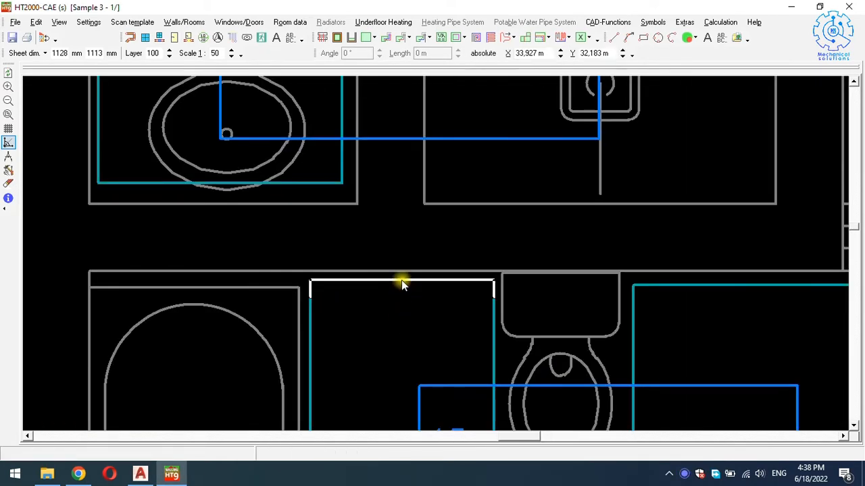
pyautogui.click(400, 286)
pyautogui.scroll(-5, 399, 261)
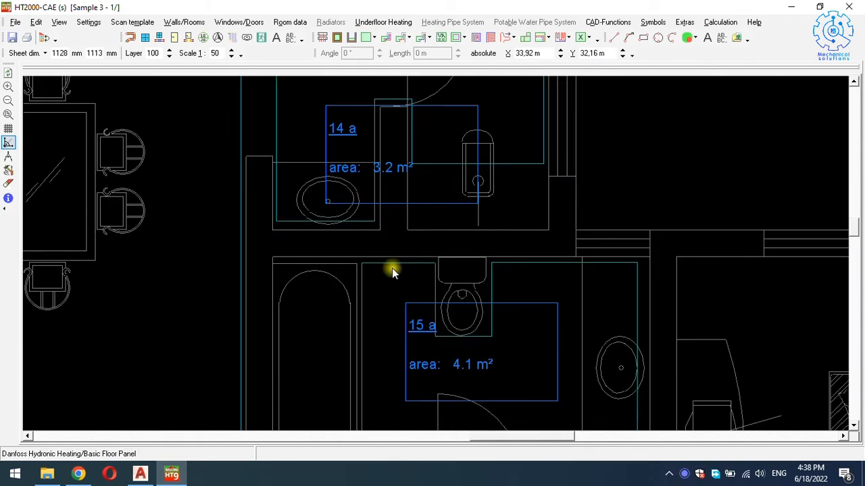
pyautogui.scroll(-2, 394, 273)
pyautogui.scroll(-4, 398, 307)
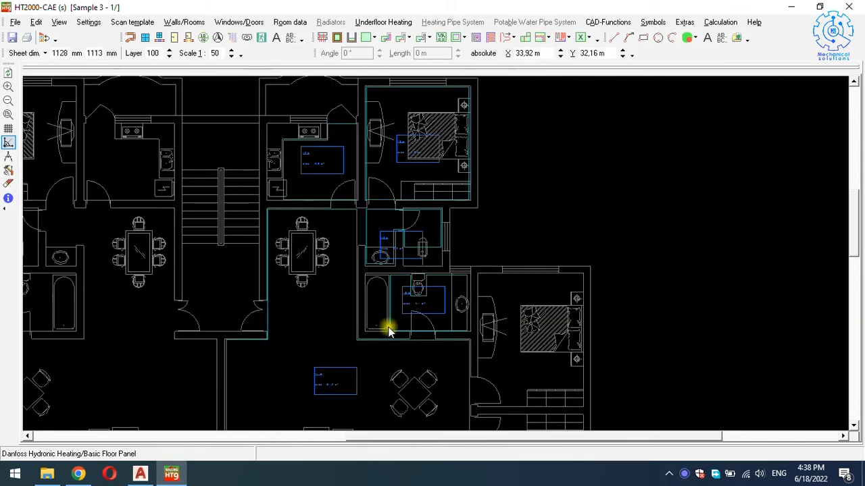
pyautogui.scroll(-4, 410, 313)
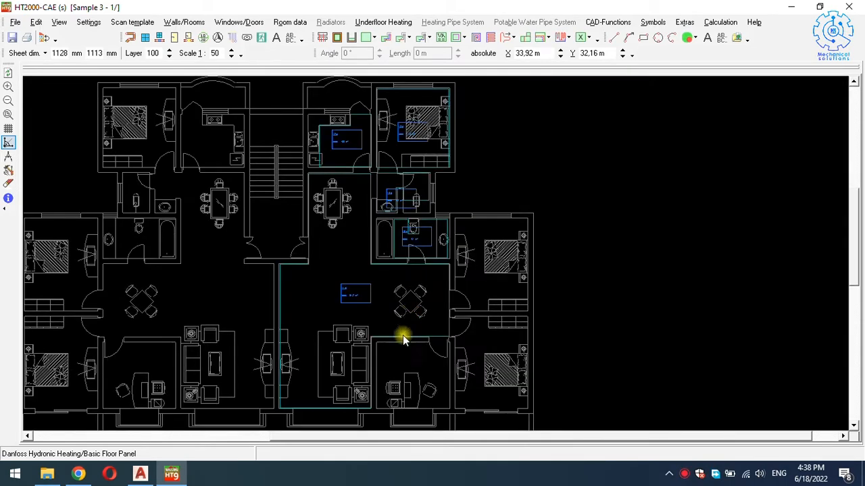
pyautogui.scroll(2, 398, 365)
# Draw a 9.4 m² rectangular heating area over the study as a working room at 22 °C.
pyautogui.click(371, 37)
pyautogui.click(388, 81)
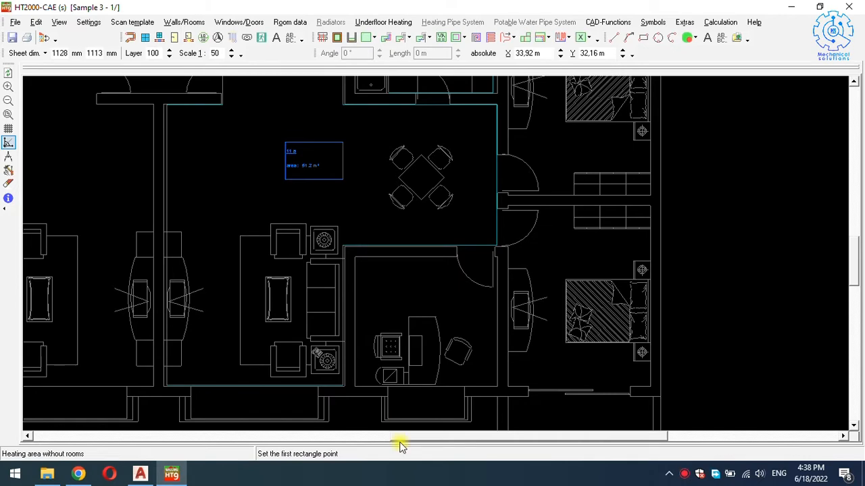
pyautogui.click(358, 385)
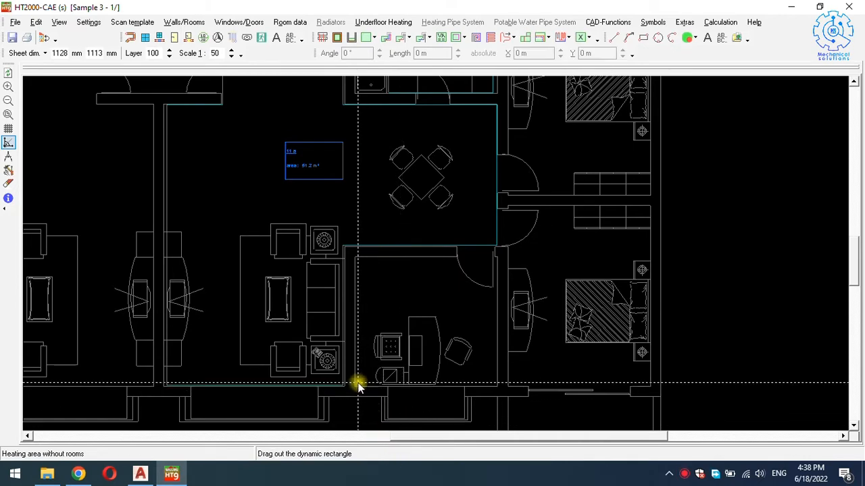
pyautogui.click(494, 259)
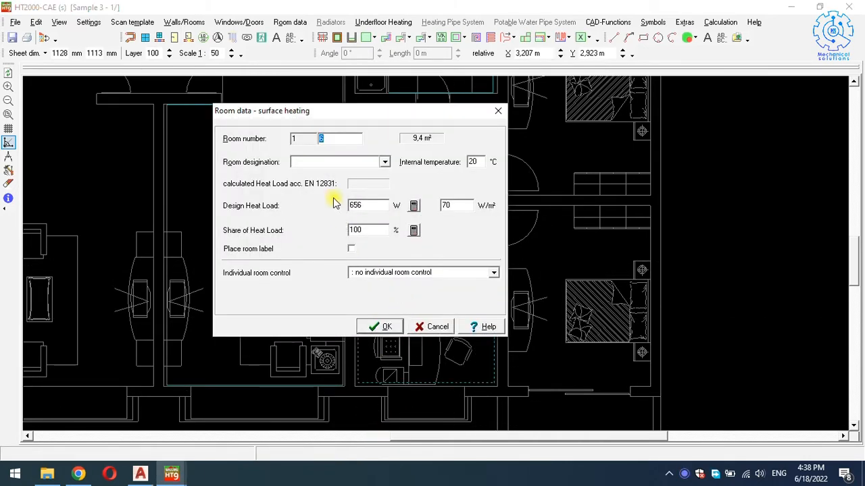
pyautogui.write('working room')
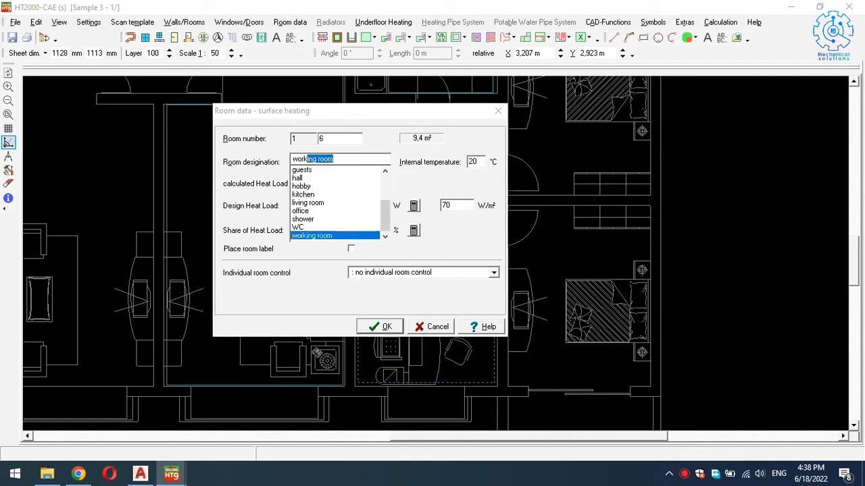
pyautogui.press('Return')
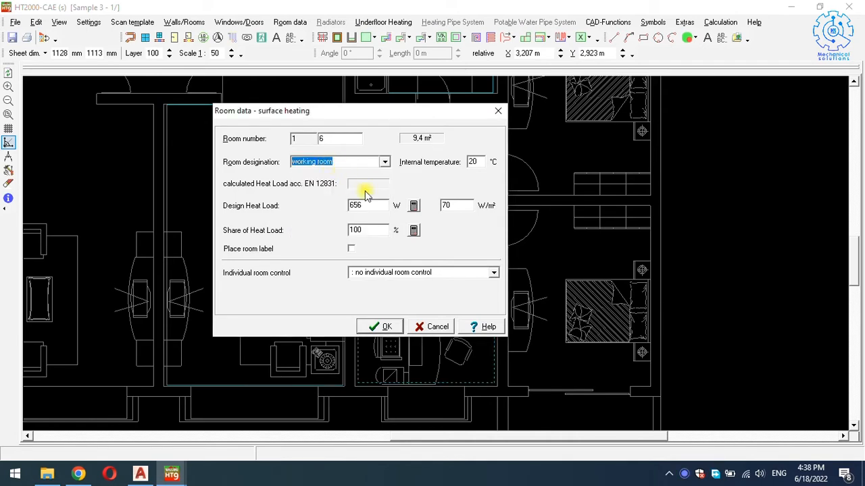
pyautogui.click(476, 160)
pyautogui.write('22')
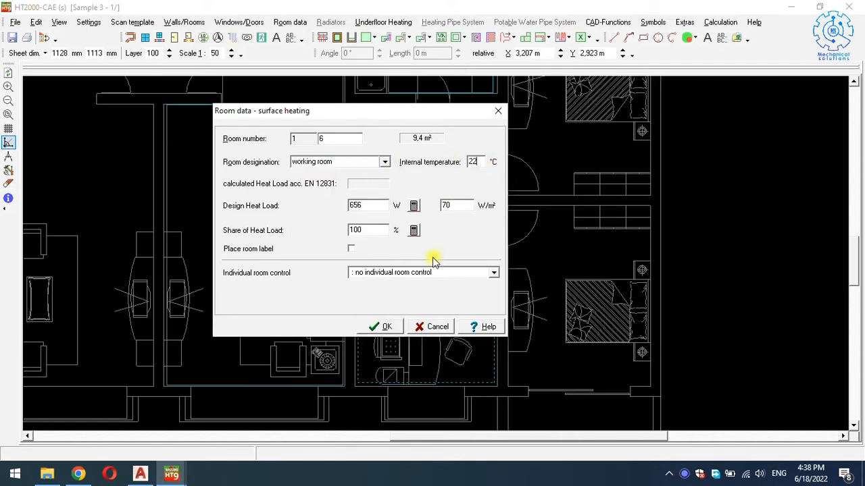
pyautogui.click(380, 326)
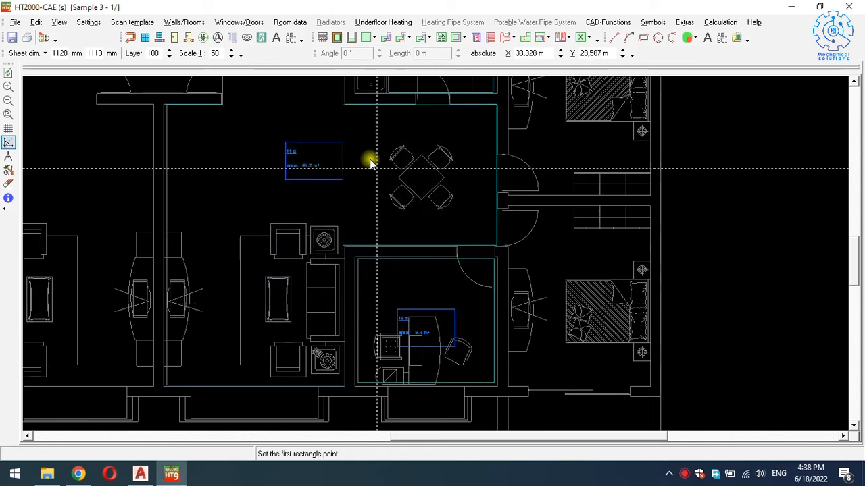
# Draw a 13.6 m² rectangular heating area, room 7, over the lower-right bedroom at 22 °C.
pyautogui.click(374, 38)
pyautogui.click(388, 80)
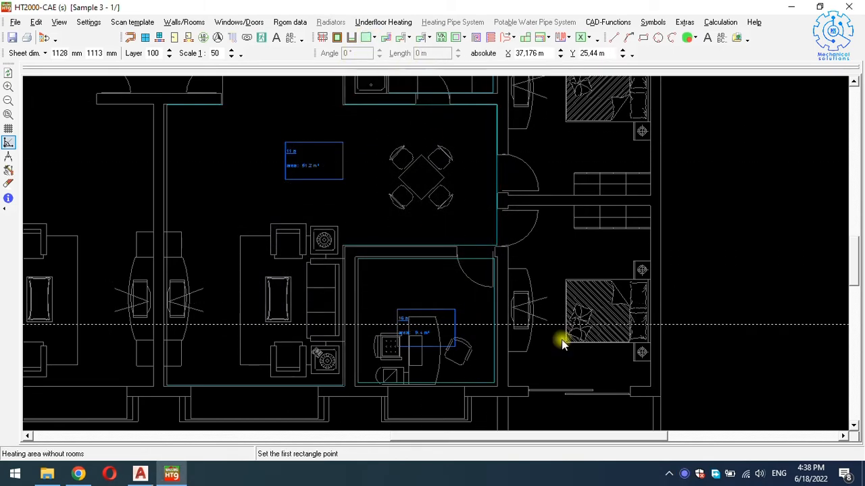
pyautogui.click(510, 386)
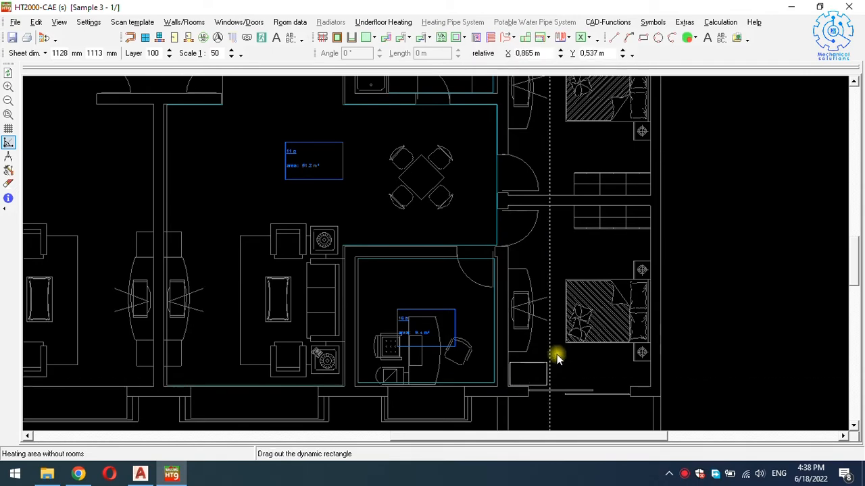
pyautogui.click(650, 206)
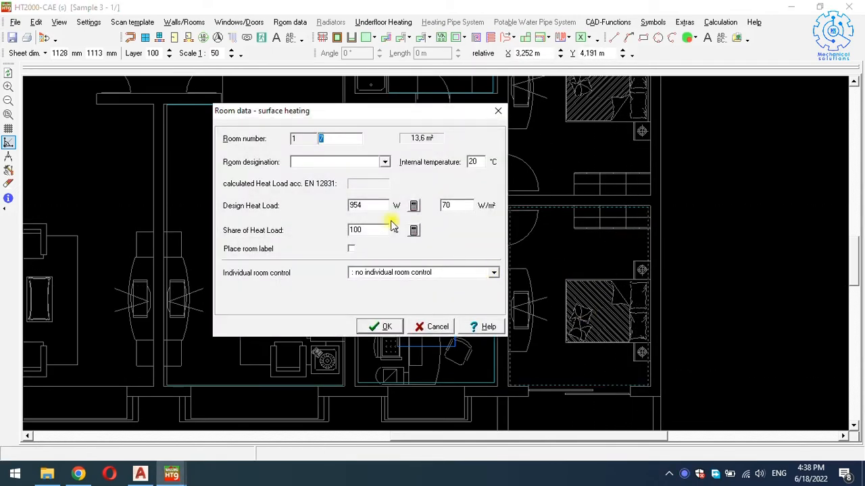
pyautogui.write('bedroom')
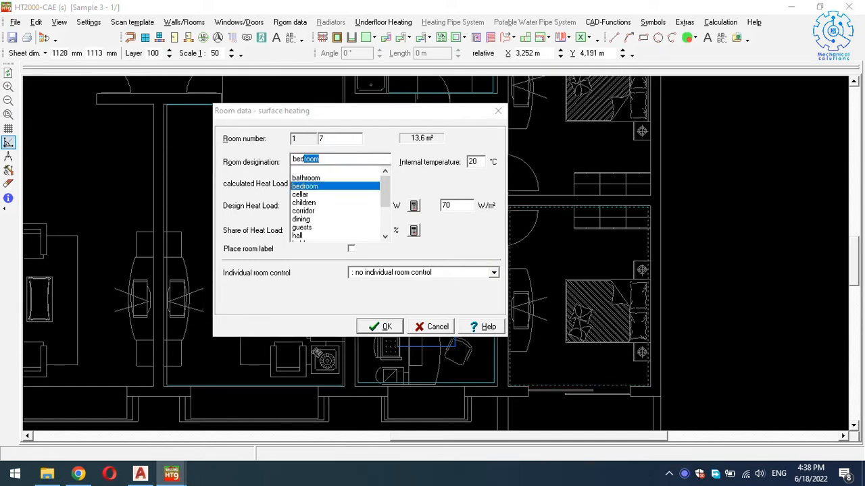
pyautogui.press('Return')
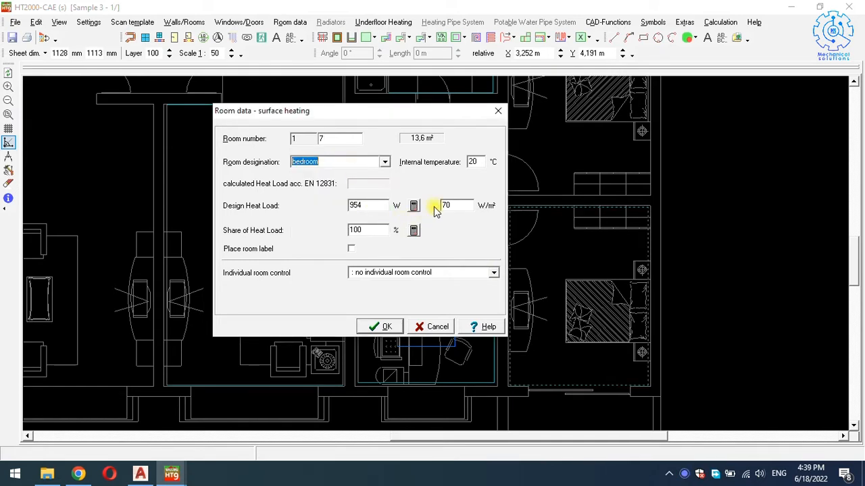
pyautogui.doubleClick(473, 162)
pyautogui.write('22')
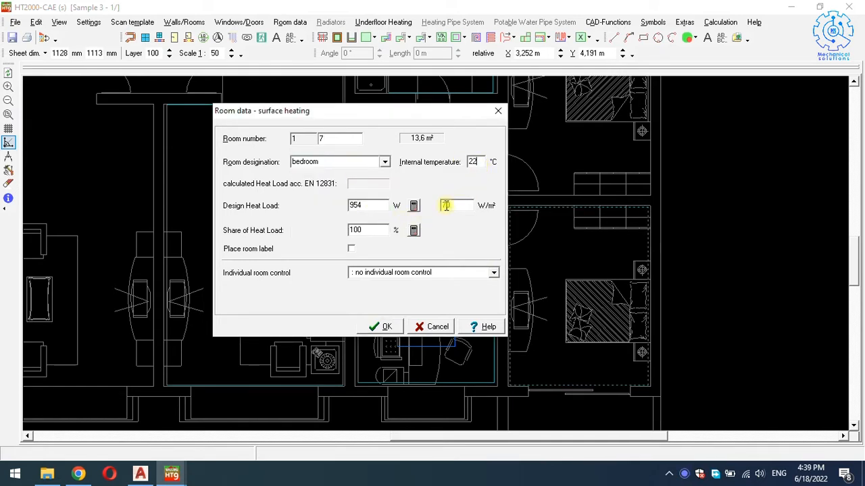
pyautogui.click(384, 326)
pyautogui.scroll(3, 461, 329)
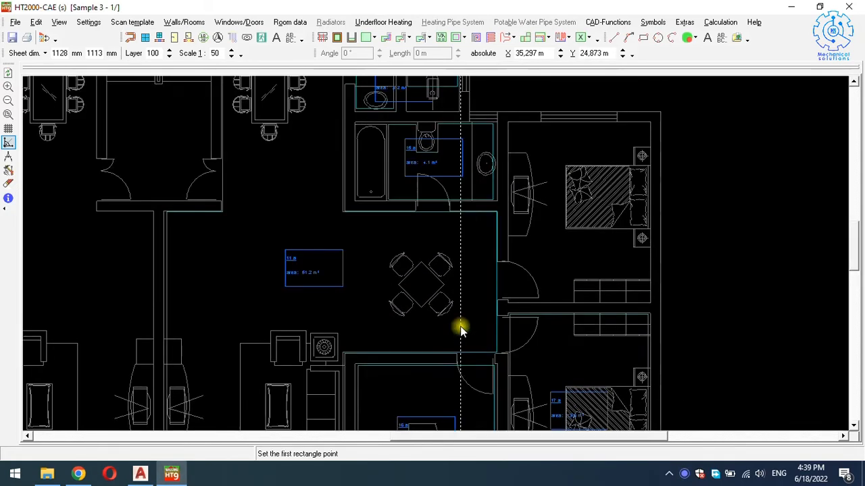
# Draw a 13.3 m² rectangular heating area, room 8, over the other bedroom at 22 °C.
pyautogui.hscroll(3, 483, 317)
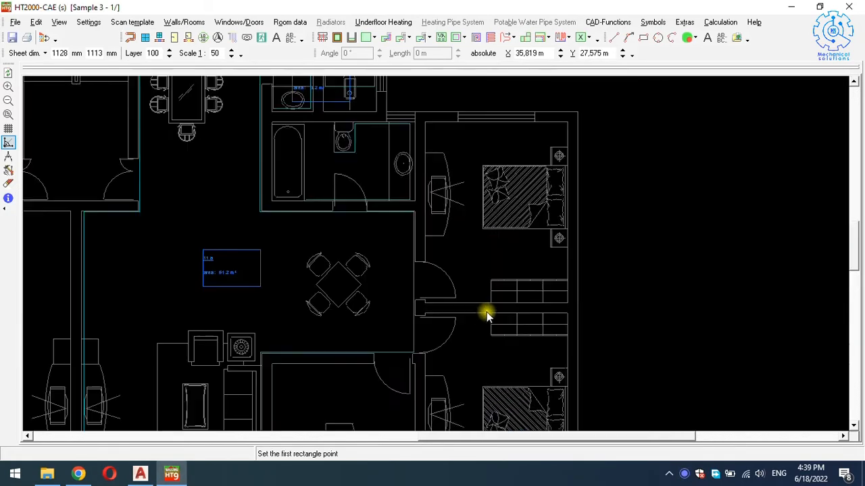
pyautogui.click(370, 37)
pyautogui.click(391, 80)
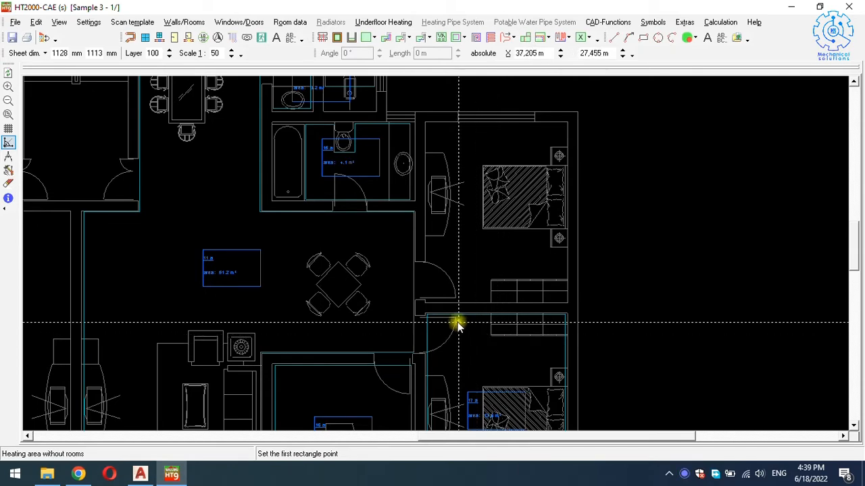
pyautogui.click(428, 301)
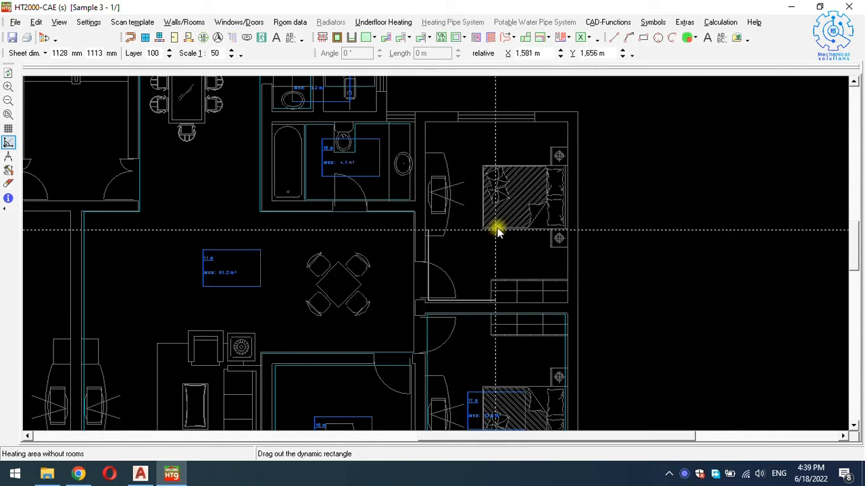
pyautogui.click(547, 148)
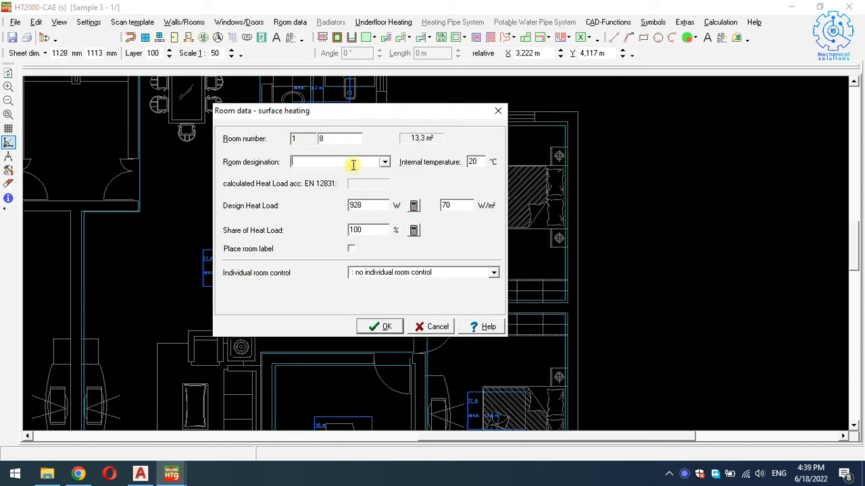
pyautogui.write('bedroom')
pyautogui.press('Return')
pyautogui.doubleClick(473, 162)
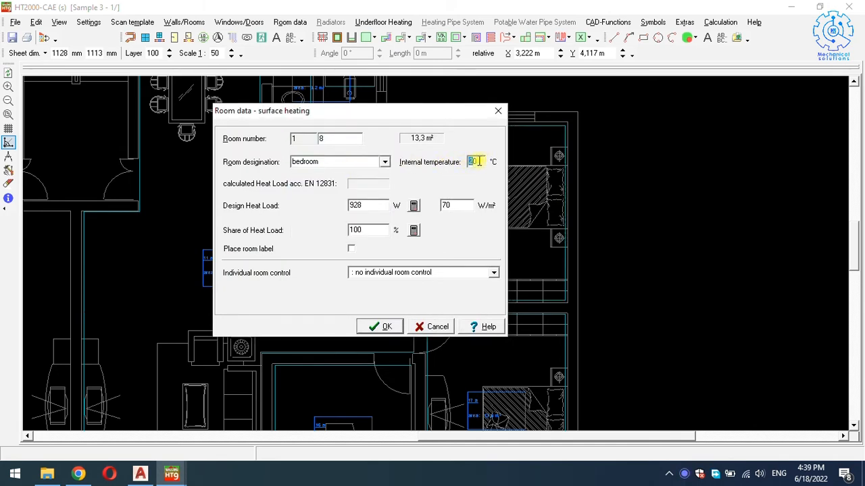
pyautogui.write('22')
pyautogui.click(376, 328)
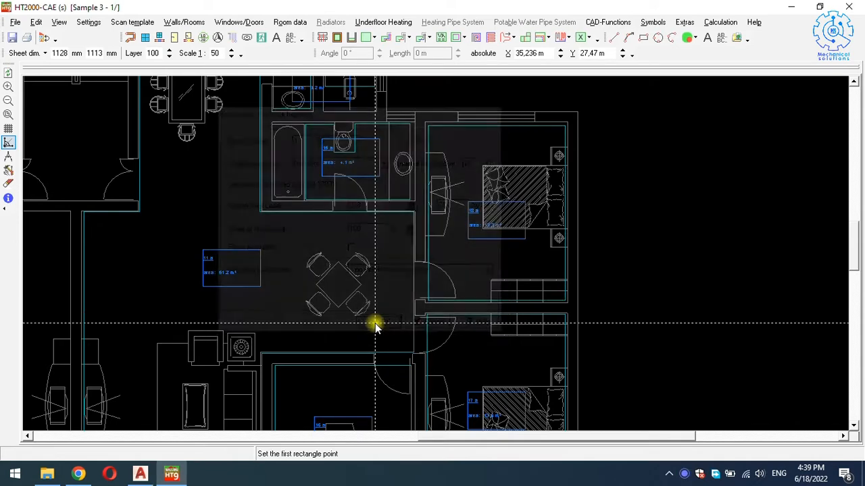
pyautogui.scroll(-3, 517, 223)
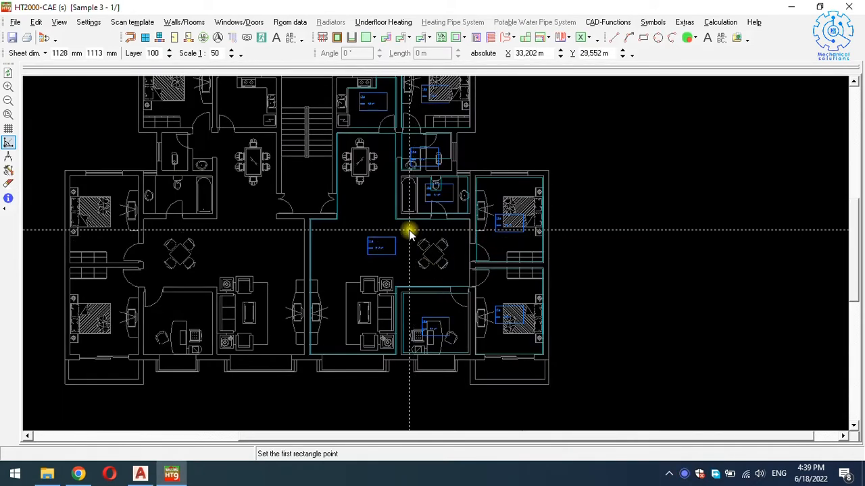
# Cancel the pending rectangle command and zoom in on living room area 11 a.
pyautogui.scroll(3, 413, 229)
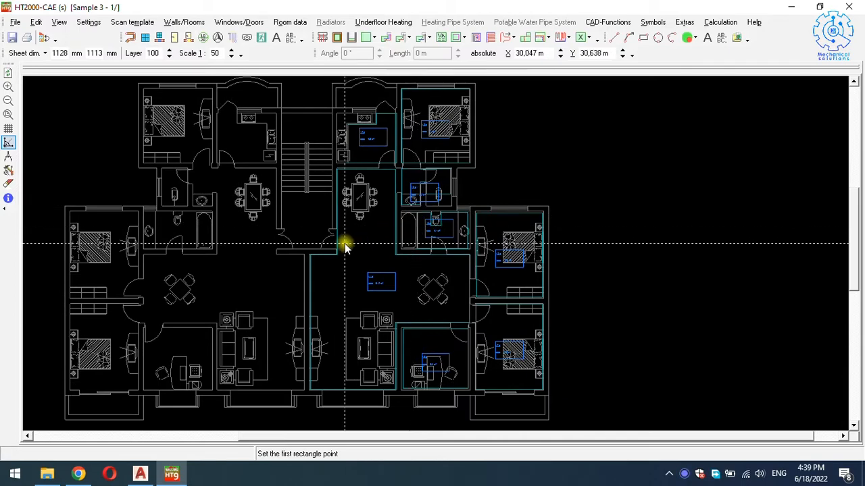
pyautogui.press('Escape')
pyautogui.scroll(2, 375, 291)
pyautogui.scroll(3, 376, 291)
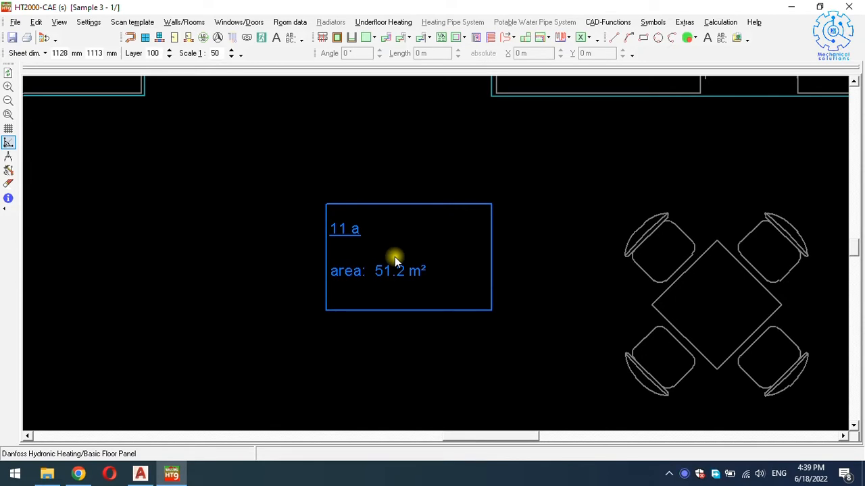
pyautogui.scroll(-3, 394, 260)
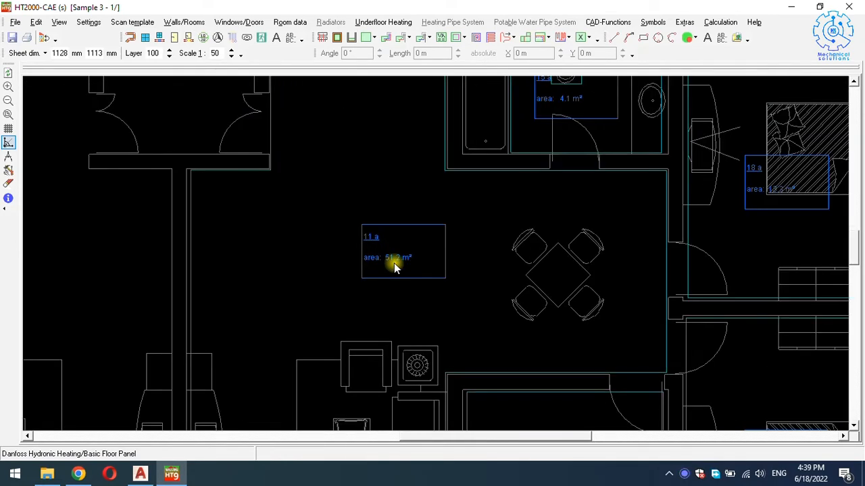
pyautogui.scroll(-1, 395, 267)
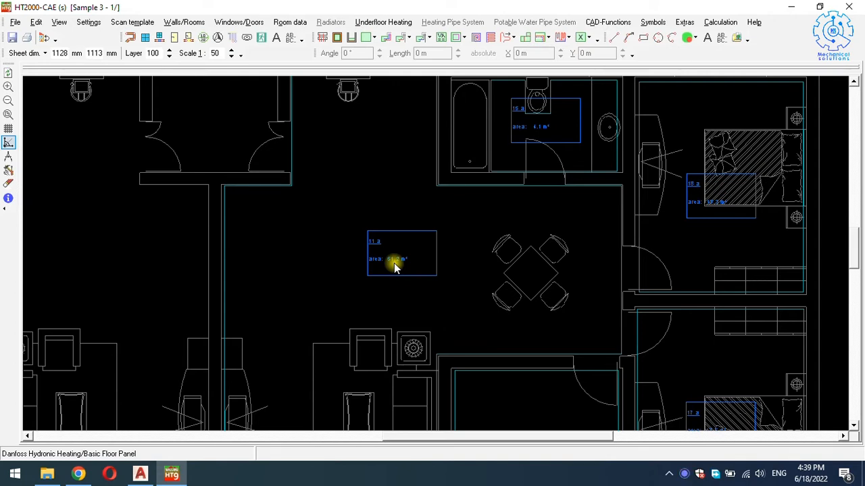
pyautogui.scroll(2, 395, 265)
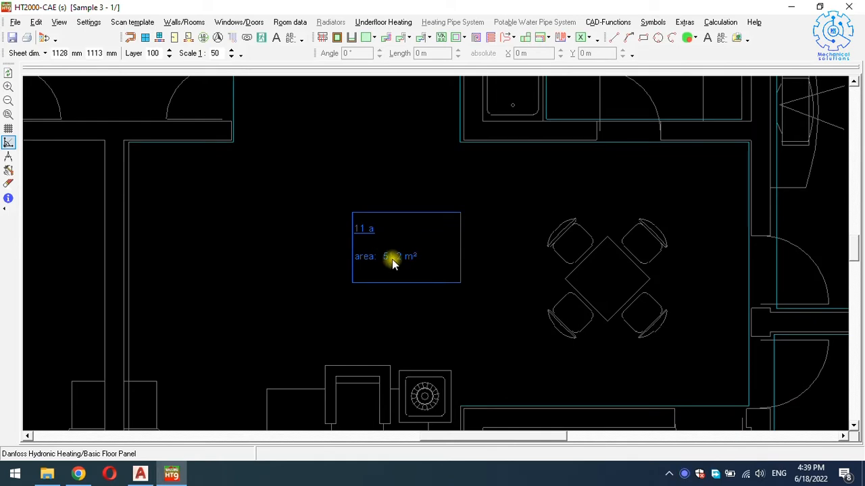
pyautogui.scroll(-3, 395, 263)
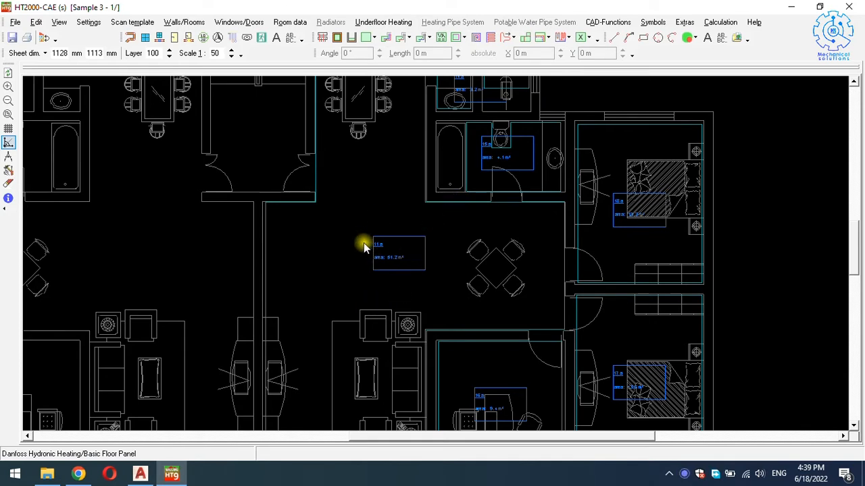
pyautogui.scroll(-2, 370, 271)
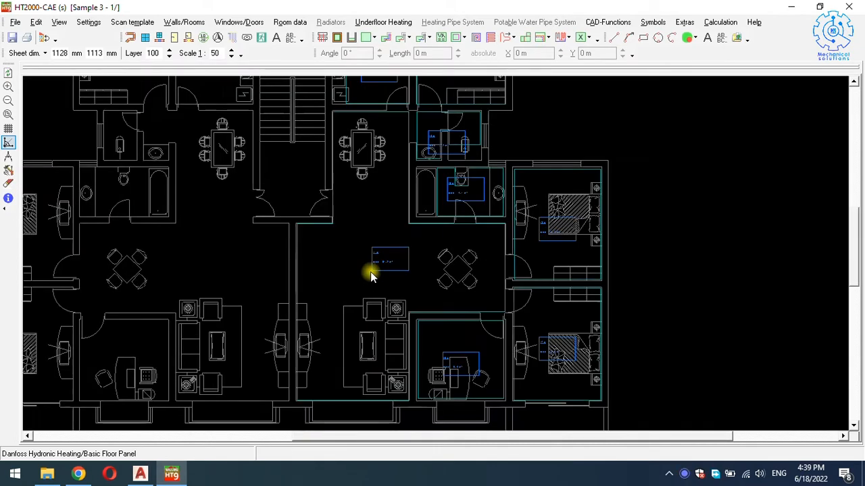
pyautogui.scroll(3, 362, 376)
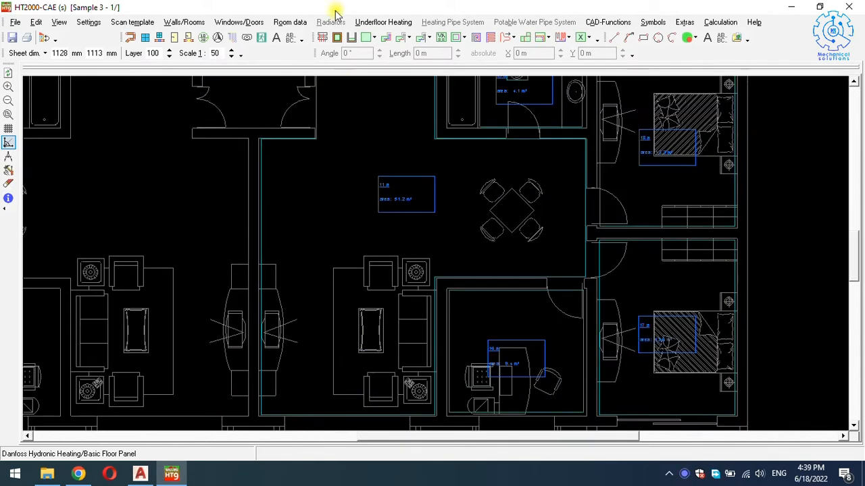
# Select the 51.2 m² living room heating area 11 a and bring up its context menu.
pyautogui.click(328, 415)
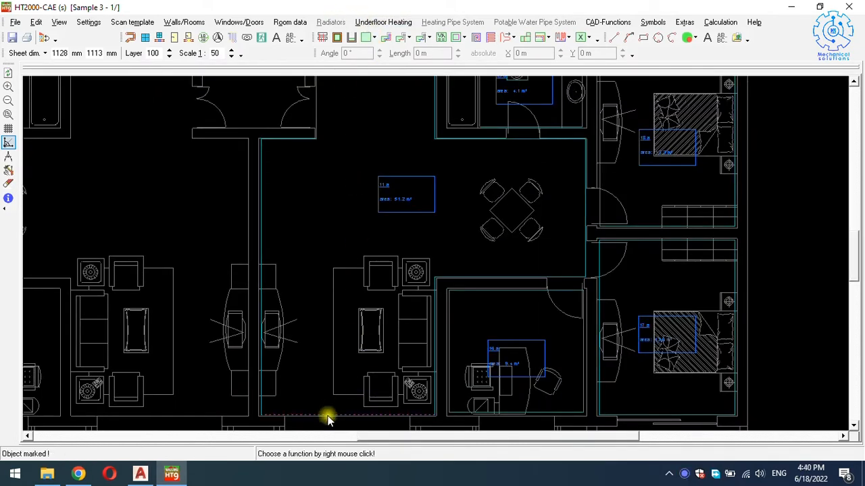
pyautogui.rightClick(329, 415)
pyautogui.click(323, 403)
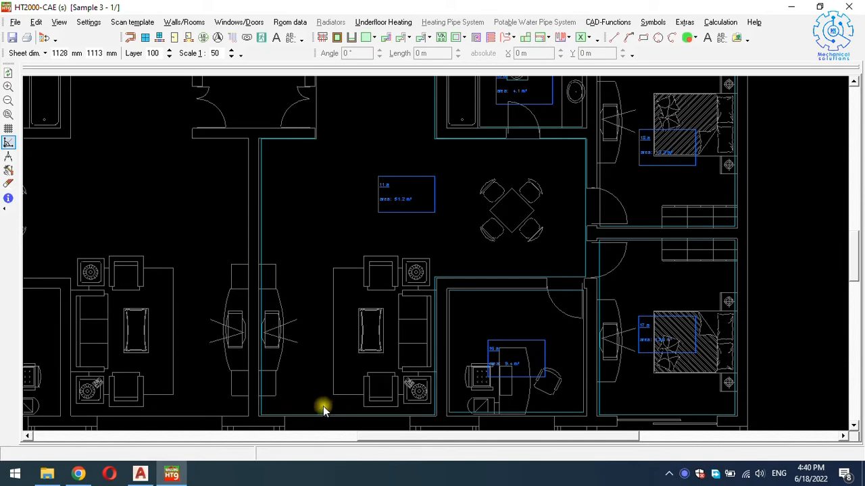
pyautogui.rightClick(323, 408)
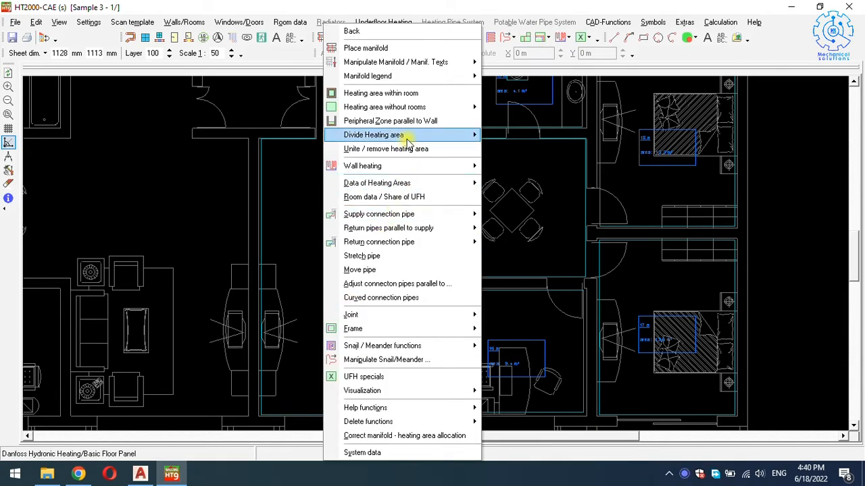
# Divide area 11 a into 4 equal parts along its bottom border, giving 12.8 m² areas 11 a–11 d.
pyautogui.moveTo(407, 139)
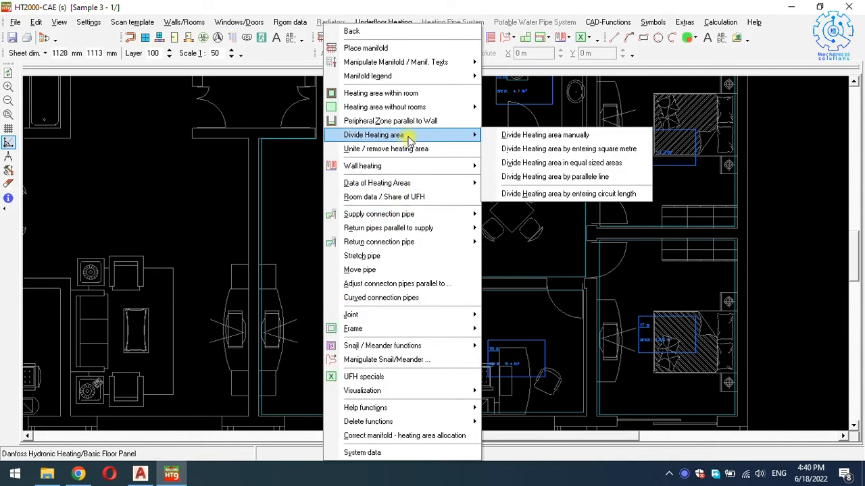
pyautogui.click(531, 166)
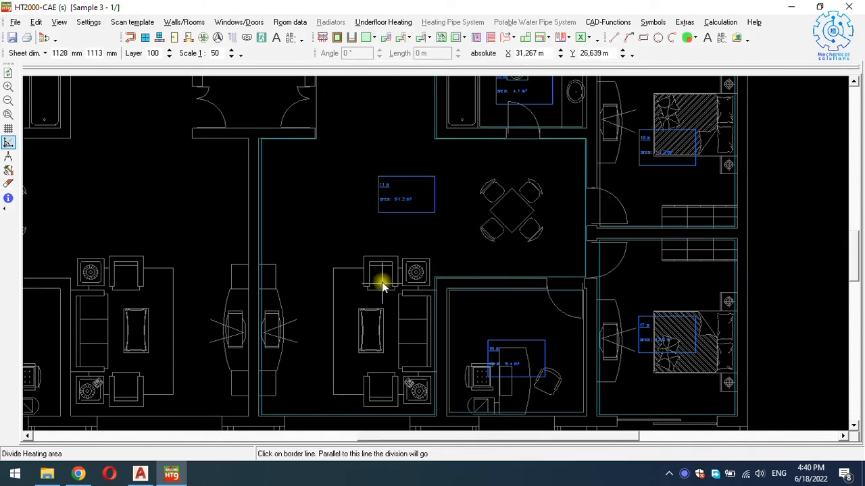
pyautogui.scroll(2, 402, 205)
pyautogui.scroll(-2, 399, 205)
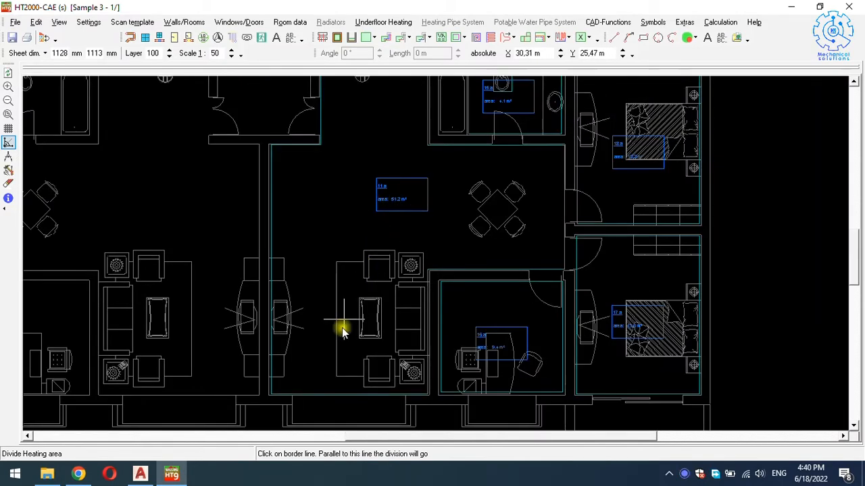
pyautogui.click(327, 392)
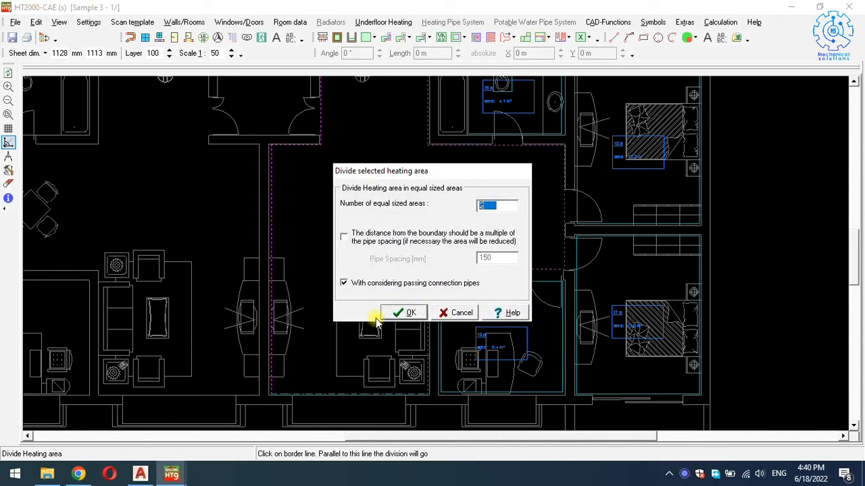
pyautogui.write('4')
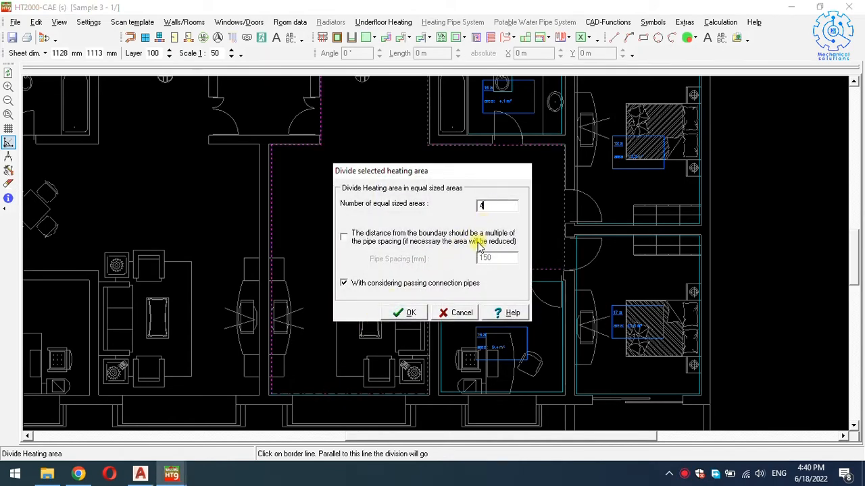
pyautogui.click(410, 314)
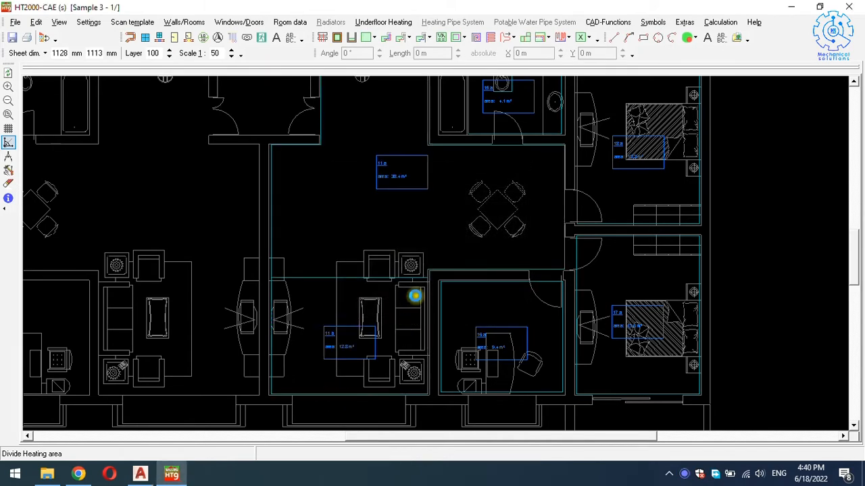
pyautogui.scroll(1, 419, 272)
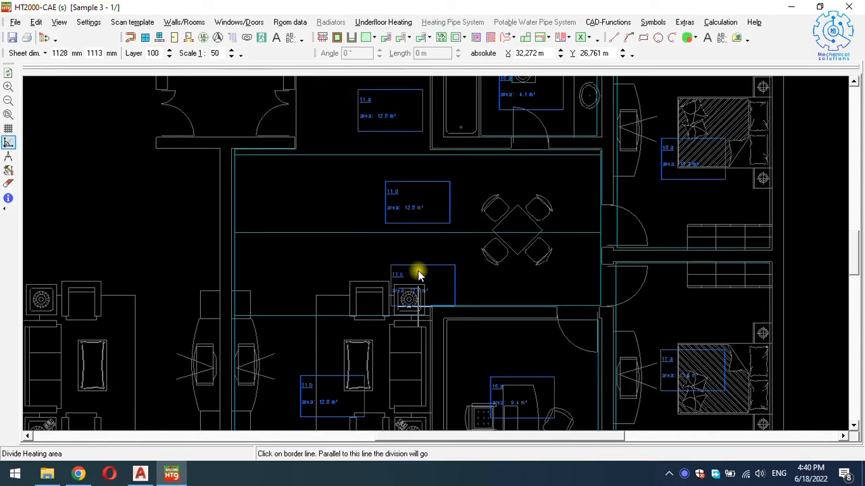
pyautogui.scroll(-2, 419, 272)
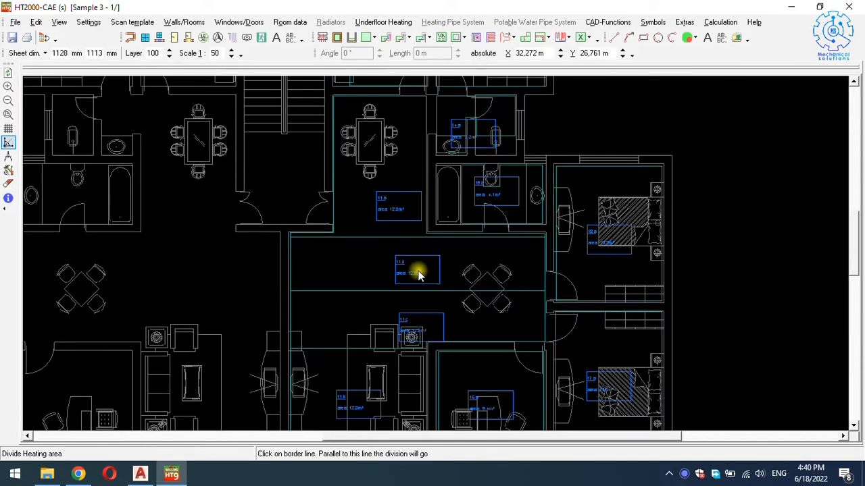
pyautogui.rightClick(382, 257)
pyautogui.press('Escape')
pyautogui.scroll(2, 405, 245)
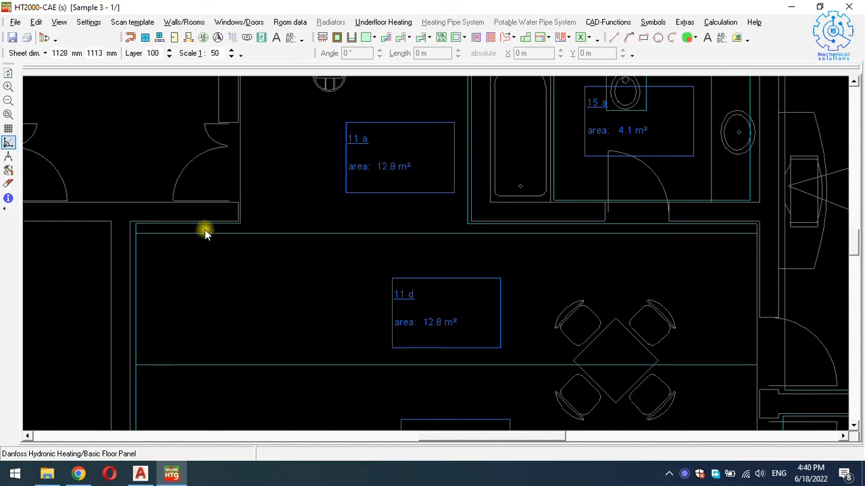
pyautogui.moveTo(243, 233); pyautogui.dragTo(243, 223)
pyautogui.scroll(-1, 264, 264)
pyautogui.scroll(-1, 356, 248)
pyautogui.scroll(-1, 356, 280)
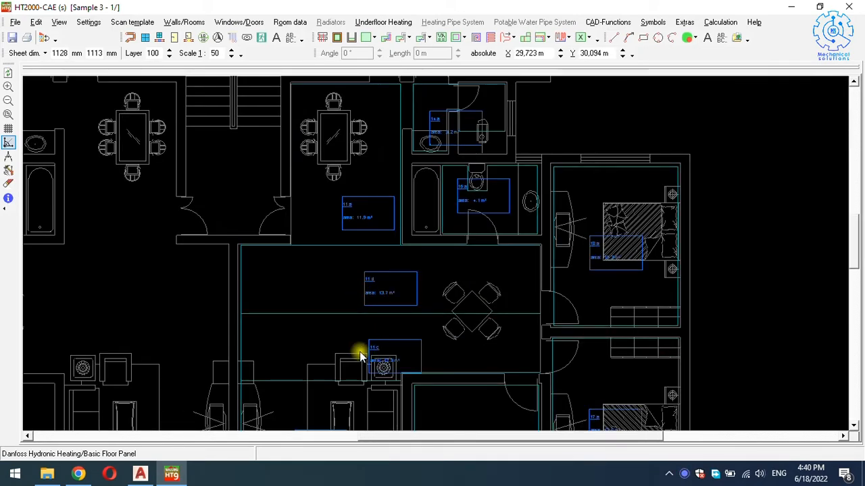
pyautogui.scroll(1, 378, 380)
pyautogui.scroll(-1, 378, 380)
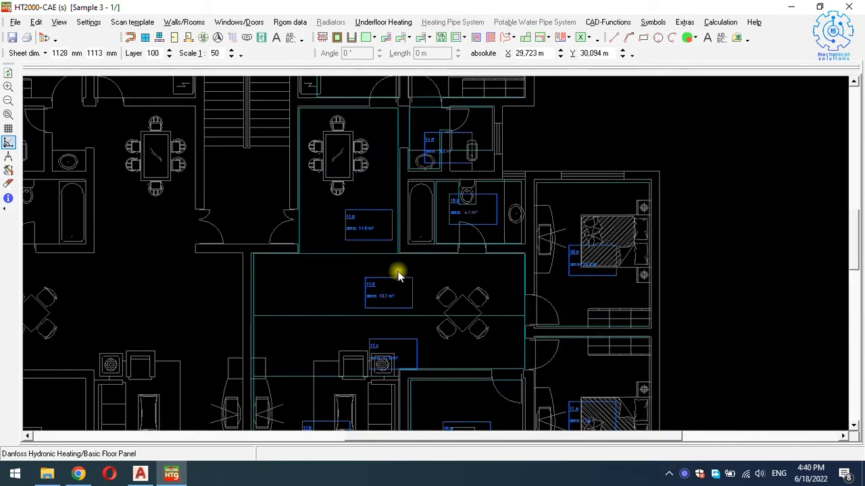
pyautogui.press('Up')
pyautogui.press('Up')
pyautogui.press('Up')
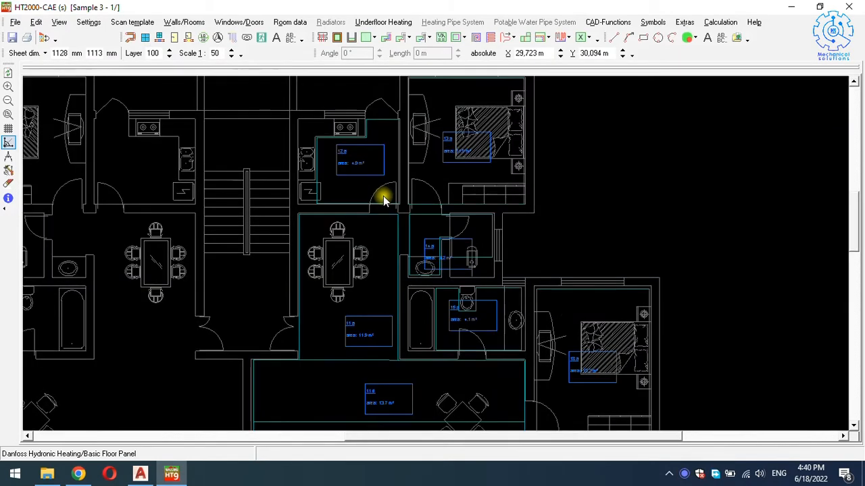
pyautogui.scroll(1, 369, 171)
pyautogui.scroll(-1, 324, 170)
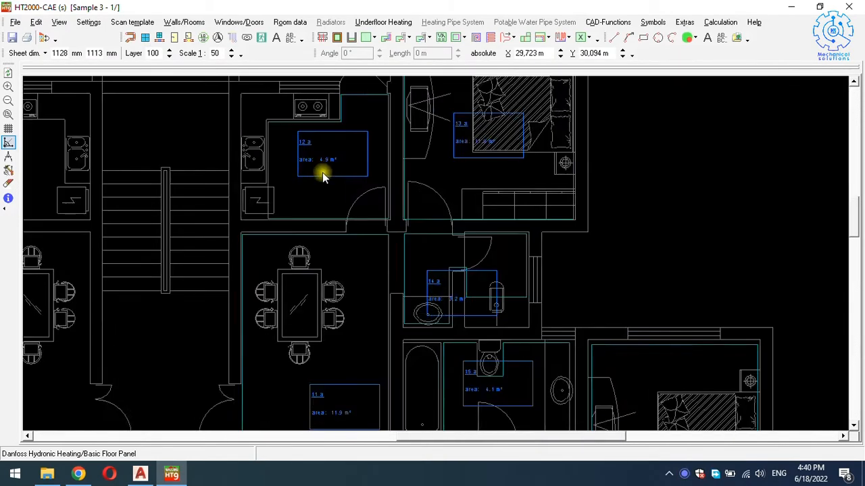
pyautogui.press('Right')
pyautogui.press('Up')
pyautogui.scroll(1, 393, 176)
pyautogui.scroll(-1, 392, 194)
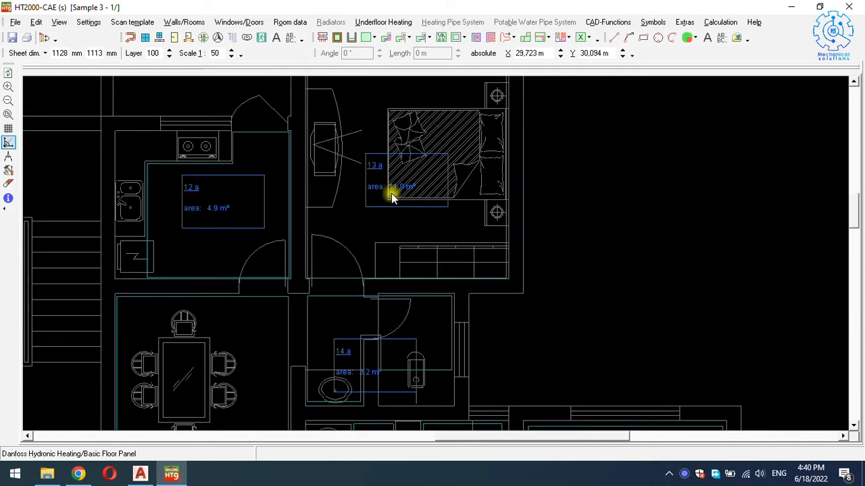
pyautogui.scroll(-1, 391, 193)
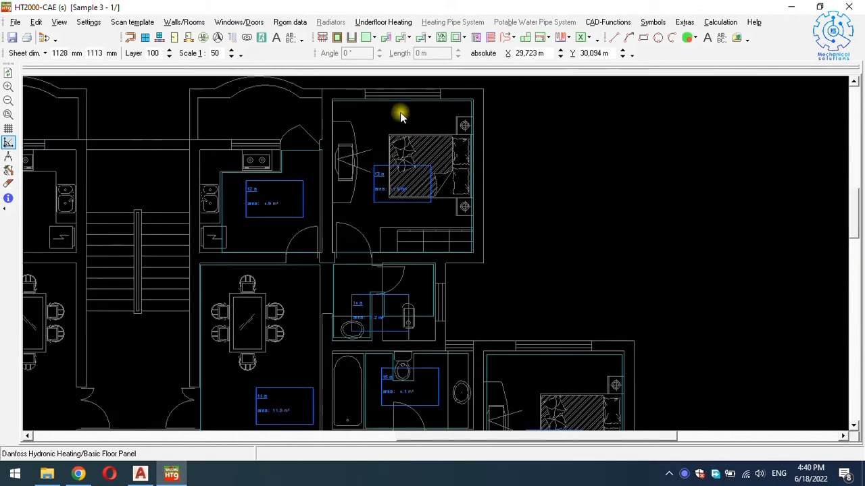
pyautogui.press('Down')
pyautogui.press('Down')
pyautogui.scroll(1, 370, 255)
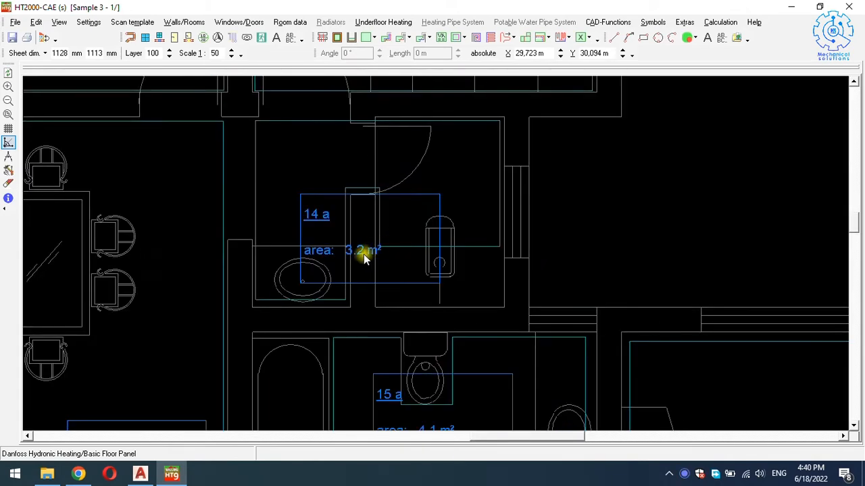
pyautogui.scroll(-1, 364, 251)
pyautogui.press('Down')
pyautogui.press('Down')
pyautogui.press('Down')
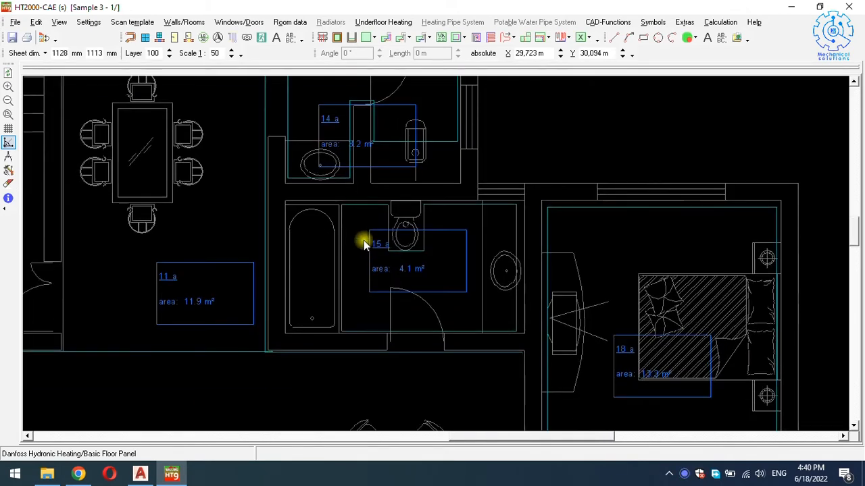
pyautogui.press('Down')
pyautogui.press('Down')
pyautogui.scroll(2, 638, 314)
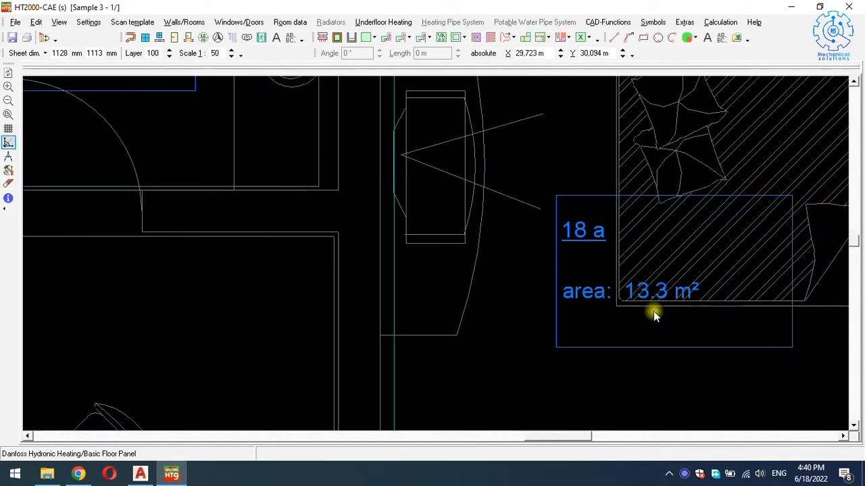
pyautogui.scroll(-3, 648, 308)
pyautogui.press('Down')
pyautogui.press('Down')
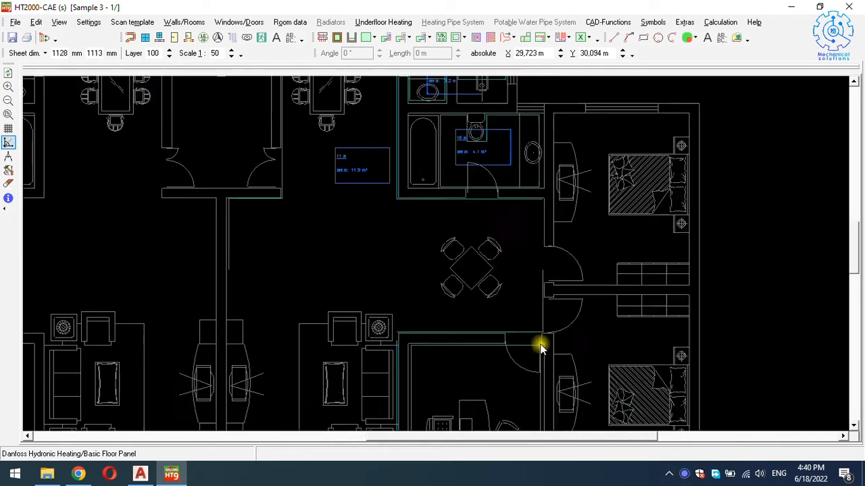
pyautogui.scroll(2, 588, 367)
pyautogui.scroll(2, 611, 312)
pyautogui.scroll(-4, 573, 295)
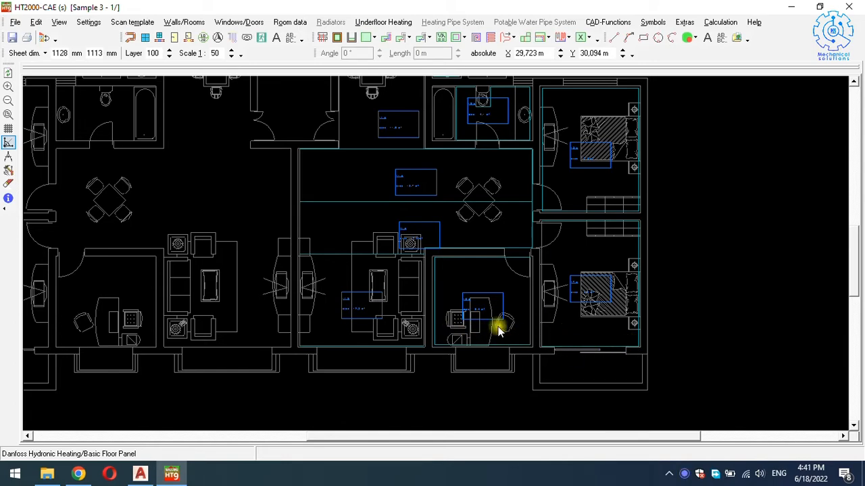
pyautogui.scroll(3, 486, 324)
pyautogui.scroll(-2, 475, 299)
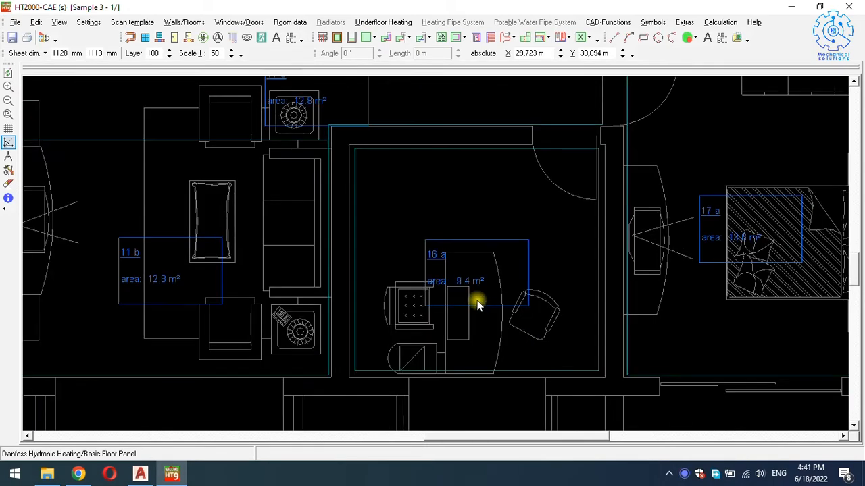
pyautogui.scroll(-2, 504, 331)
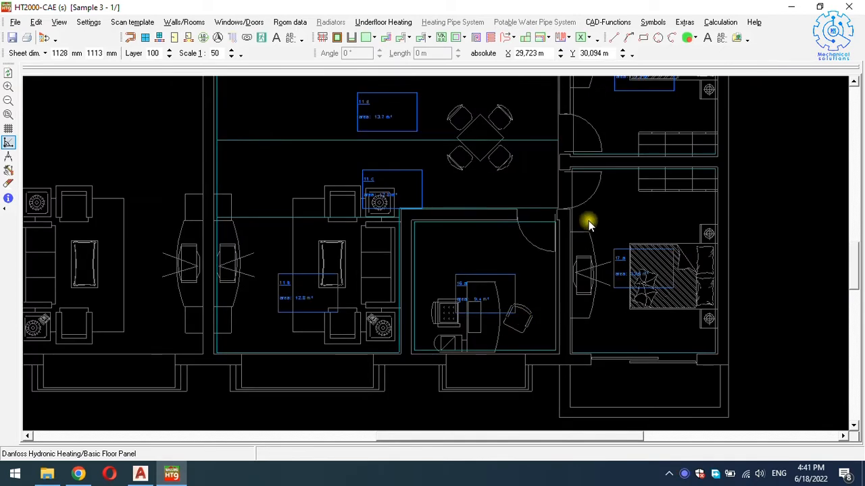
pyautogui.scroll(-2, 591, 243)
pyautogui.scroll(5, 616, 209)
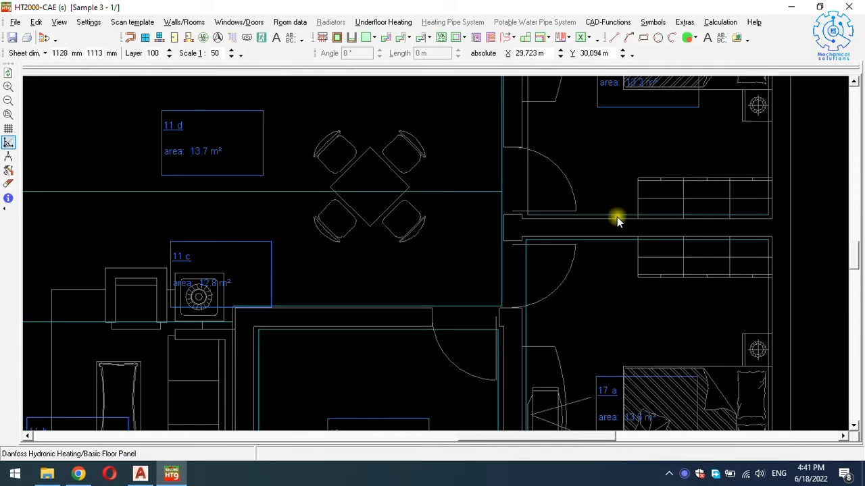
pyautogui.scroll(-3, 617, 217)
pyautogui.scroll(3, 633, 145)
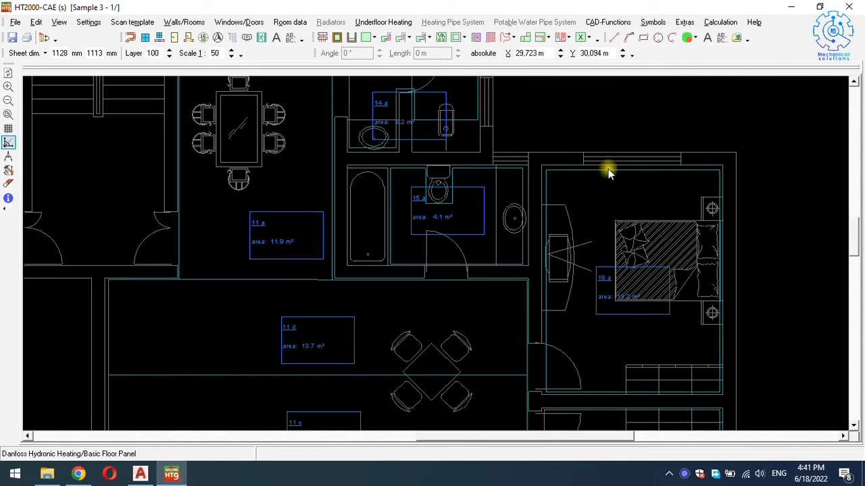
# Divide bedroom 18's heating area by a parallel line 1 m from its top wall.
pyautogui.rightClick(608, 173)
pyautogui.moveTo(638, 135)
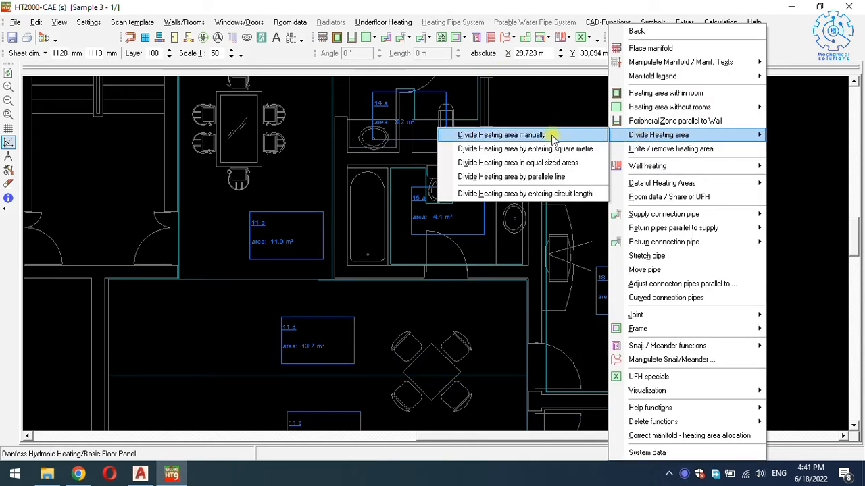
pyautogui.click(525, 179)
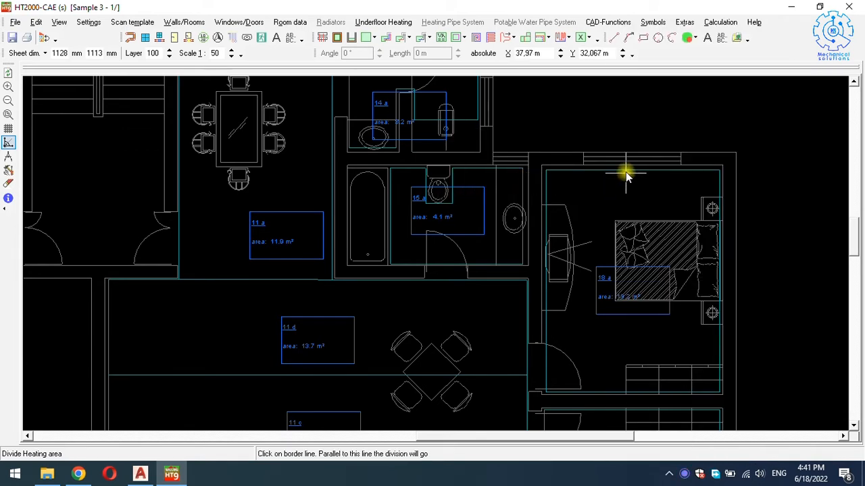
pyautogui.click(627, 173)
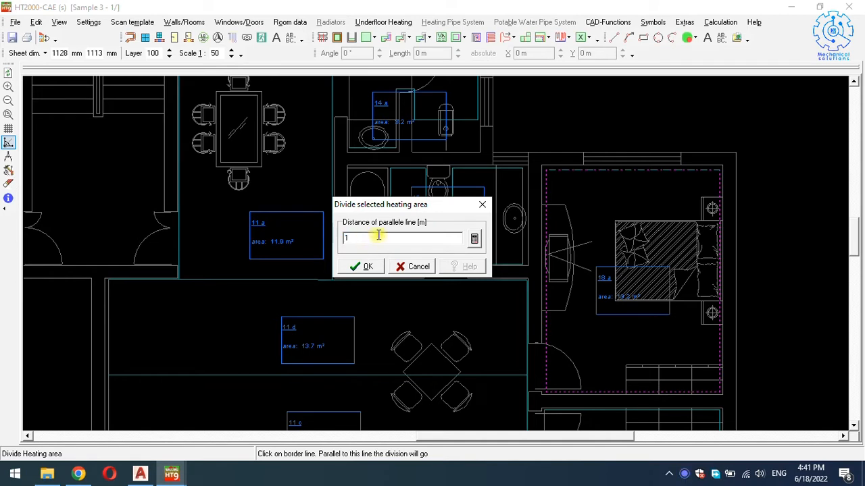
pyautogui.click(370, 267)
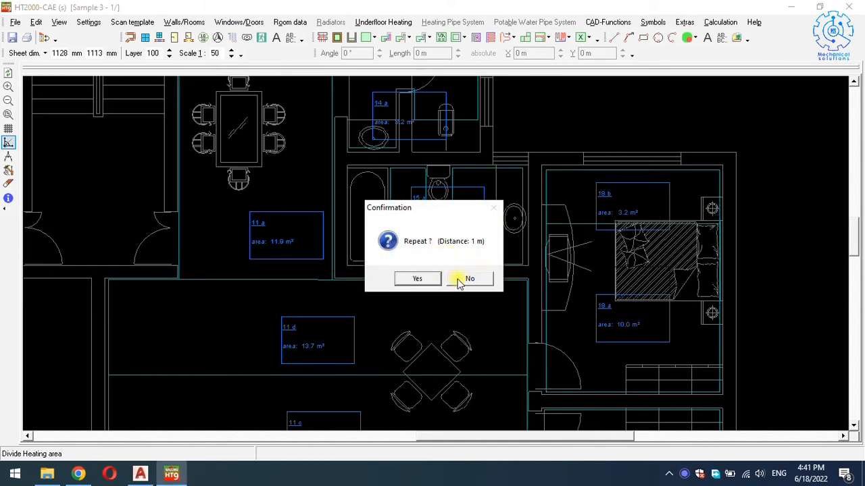
pyautogui.click(468, 279)
pyautogui.scroll(-1, 635, 221)
pyautogui.scroll(-5, 635, 220)
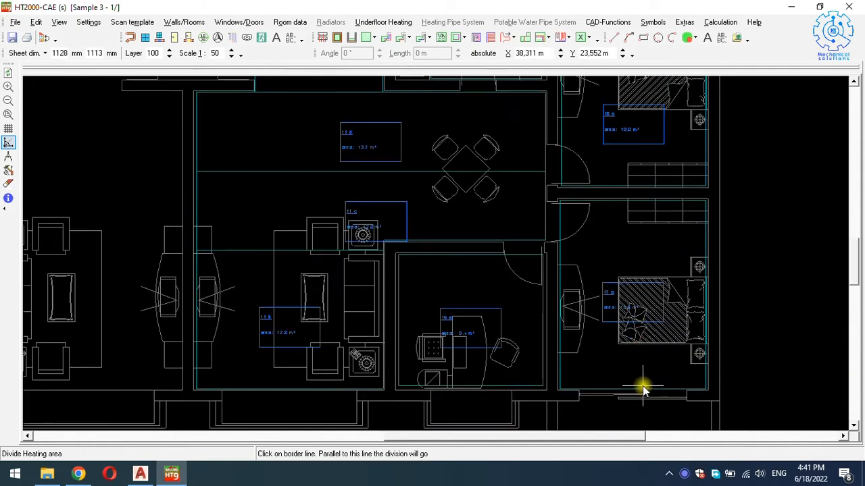
# Split bedroom 17, the office and living area 11 b 1 m from their lower walls.
pyautogui.click(639, 393)
pyautogui.click(372, 268)
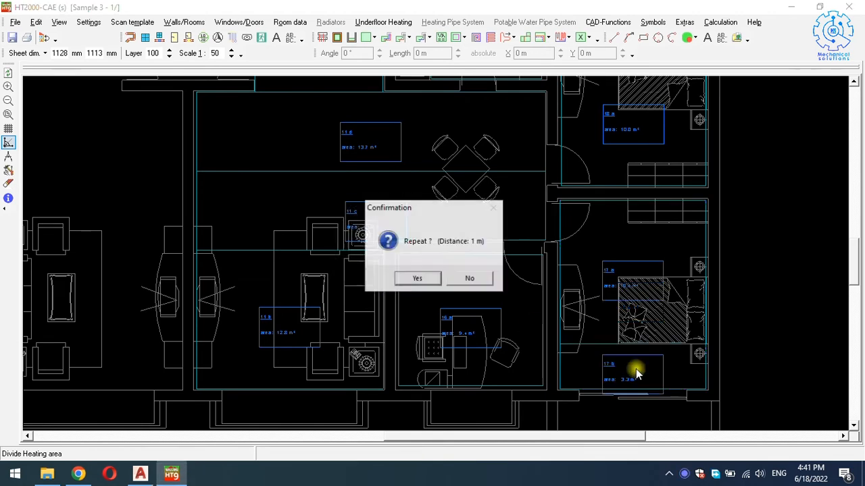
pyautogui.click(481, 279)
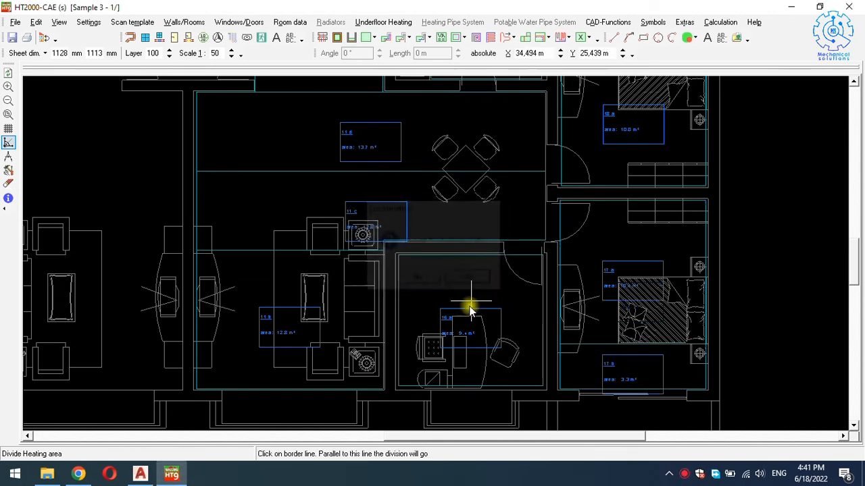
pyautogui.click(472, 382)
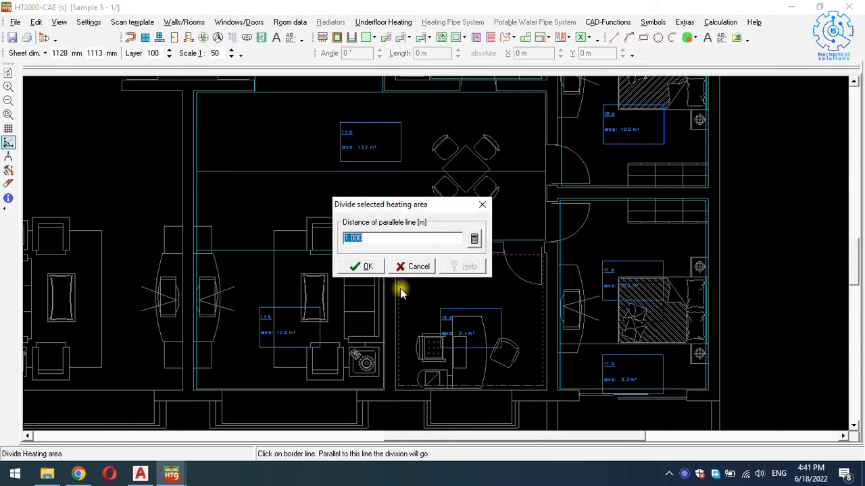
pyautogui.click(366, 267)
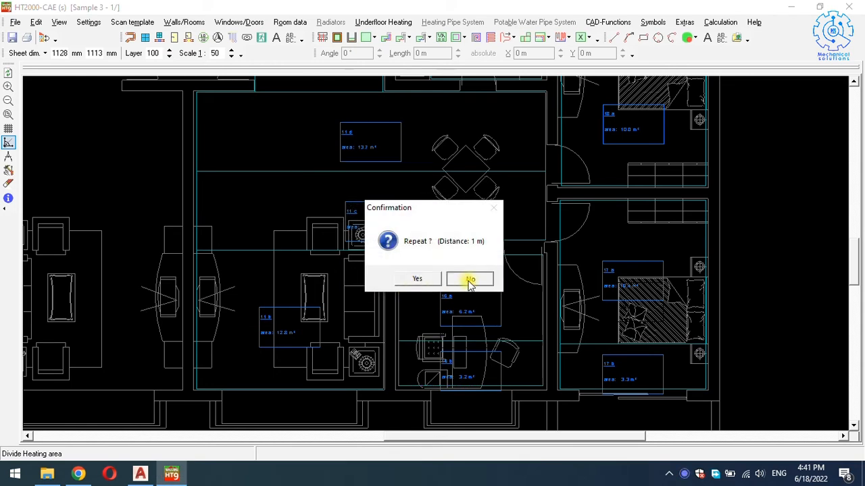
pyautogui.click(469, 280)
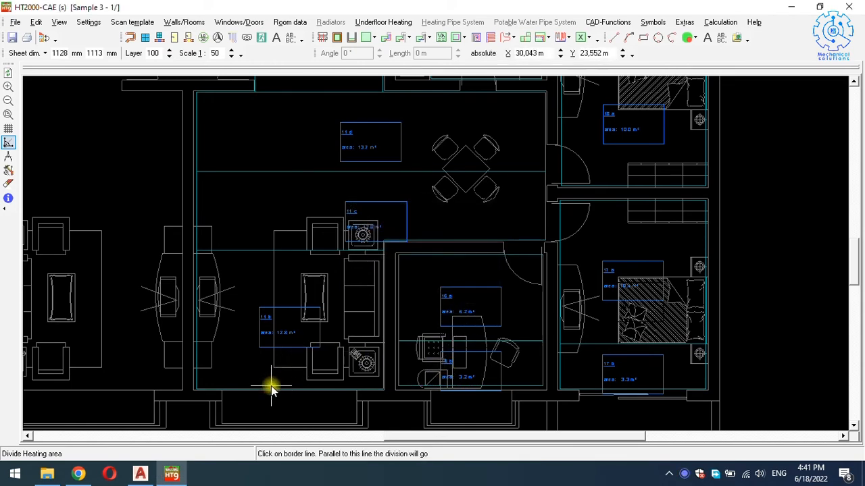
pyautogui.click(273, 390)
pyautogui.click(367, 268)
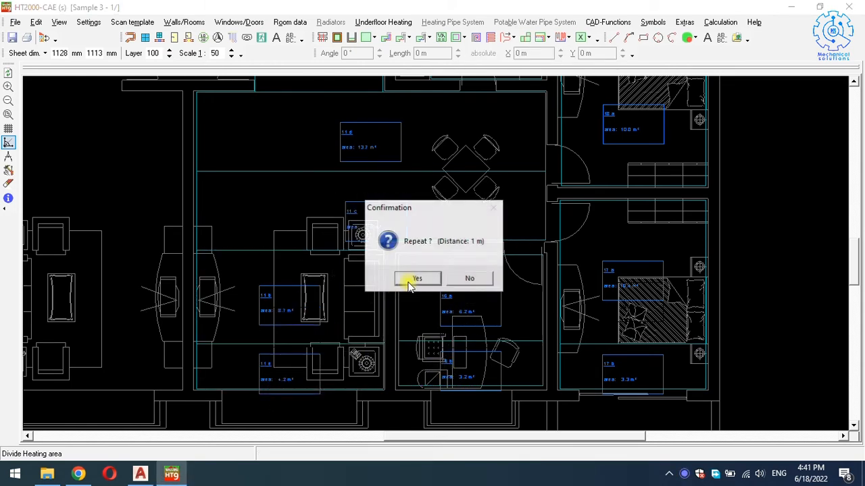
pyautogui.click(459, 279)
# Split bedroom 13 by a parallel line 1 m from its top wall and end the command.
pyautogui.scroll(6, 451, 278)
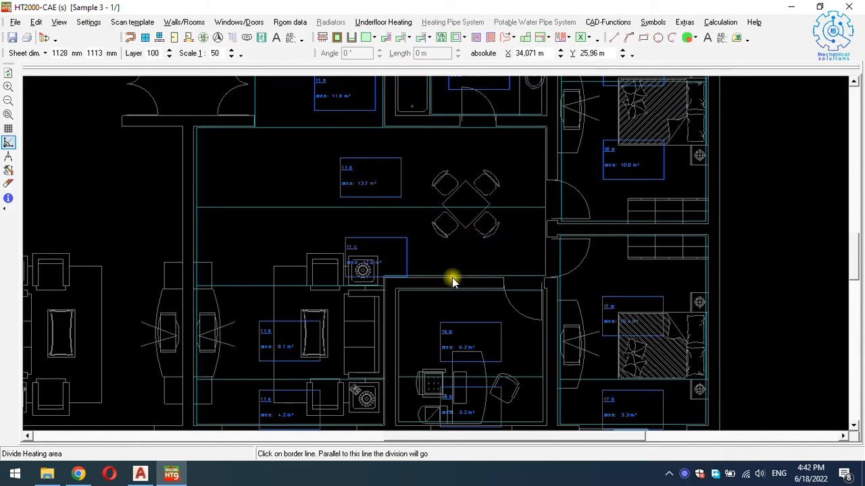
pyautogui.scroll(4, 362, 187)
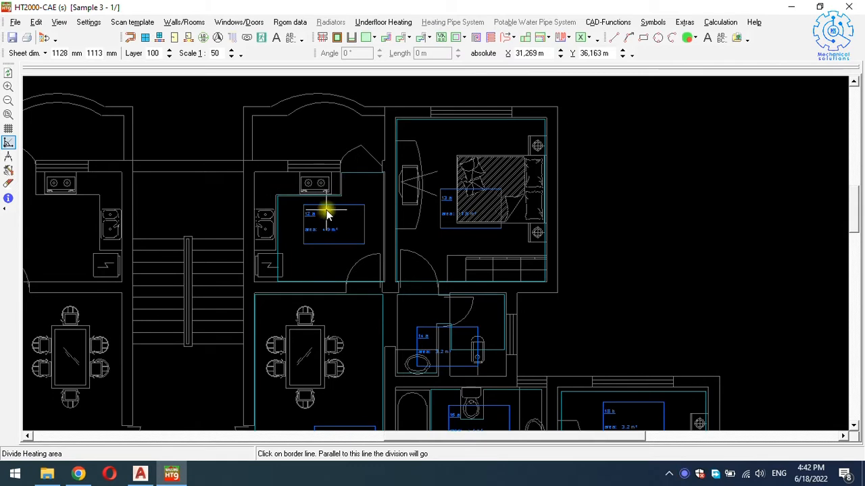
pyautogui.click(474, 120)
pyautogui.click(369, 267)
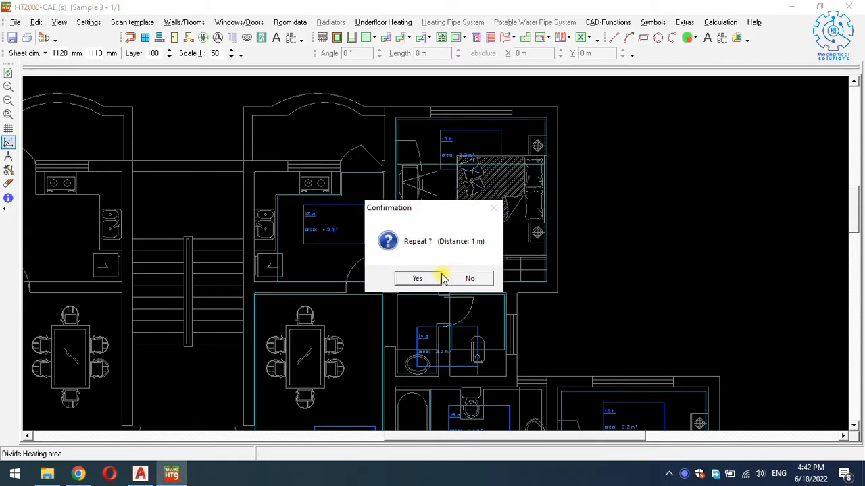
pyautogui.click(466, 279)
pyautogui.scroll(-1, 471, 211)
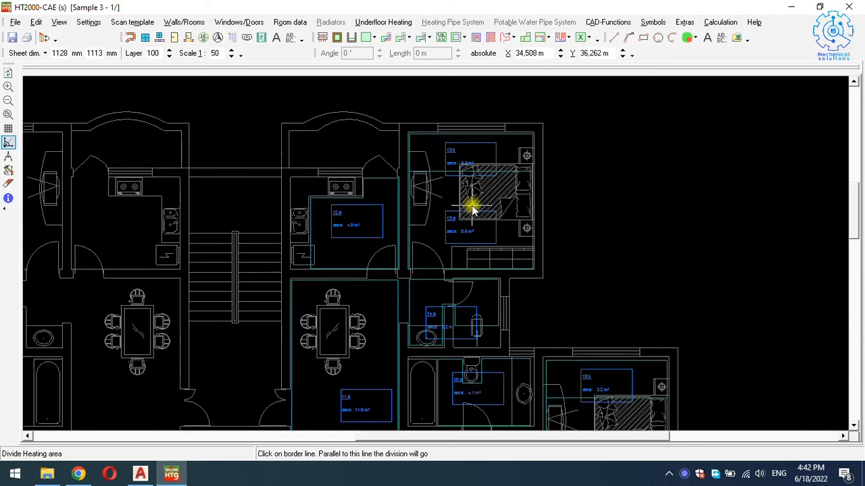
pyautogui.scroll(-1, 472, 230)
pyautogui.rightClick(554, 239)
# Zoom in on the divided bedroom 13 and bring up the floor-heating function list there.
pyautogui.press('Escape')
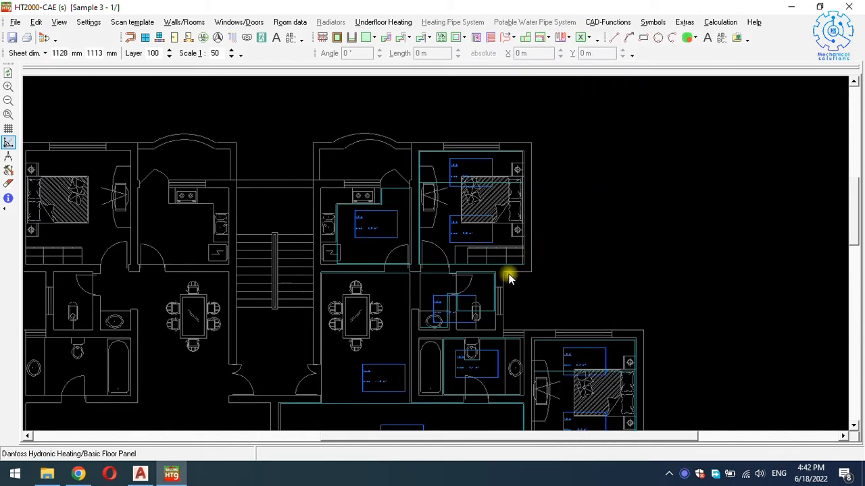
pyautogui.scroll(1, 492, 174)
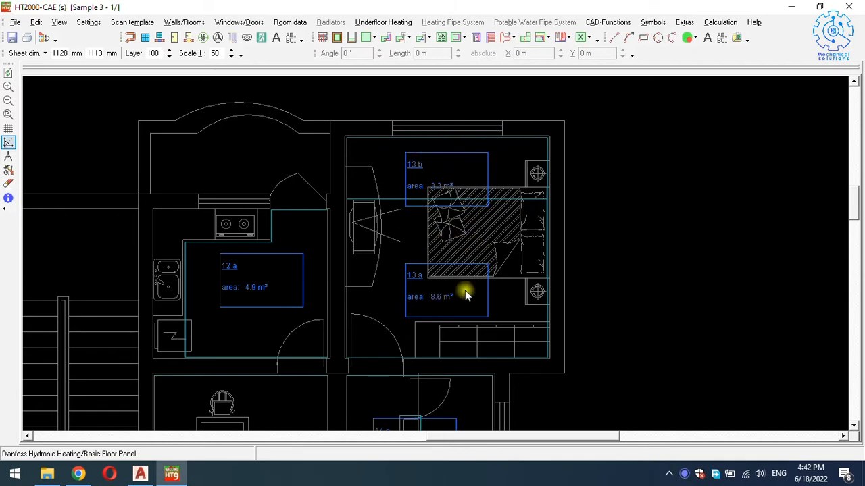
pyautogui.rightClick(507, 168)
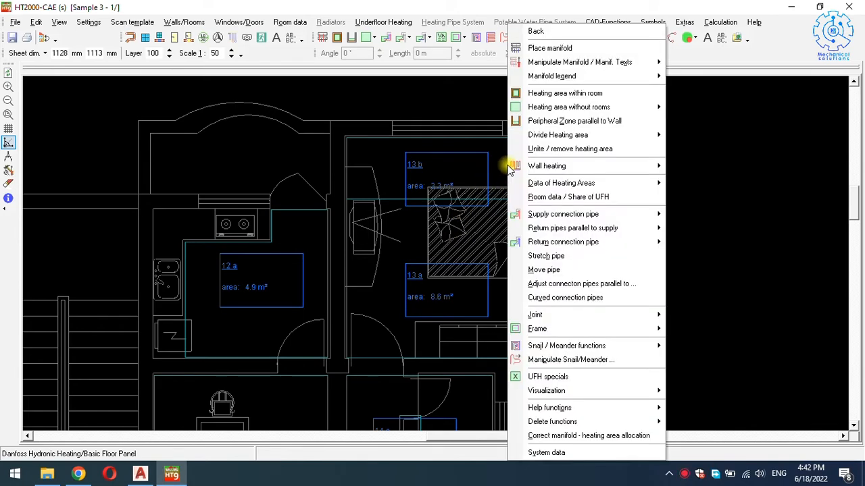
# Open the heating-area data of bedroom sub-area 13 b (3.3 m²) and list its Type of area options.
pyautogui.click(597, 198)
pyautogui.click(504, 180)
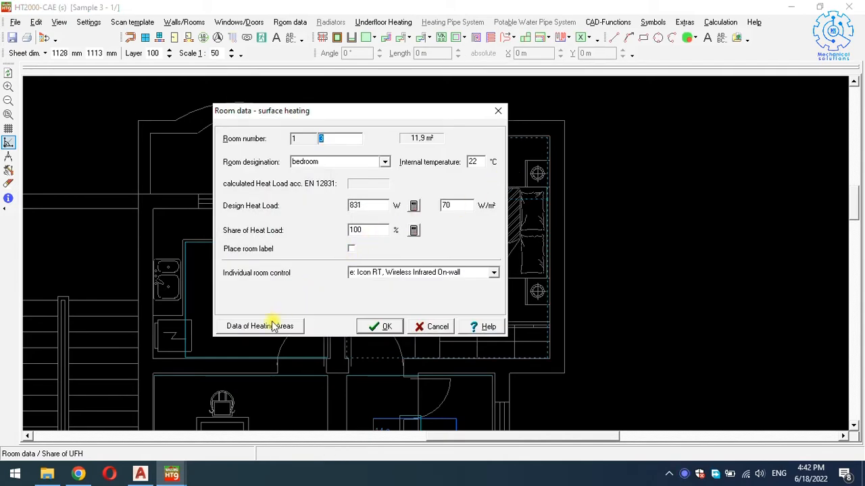
pyautogui.click(269, 326)
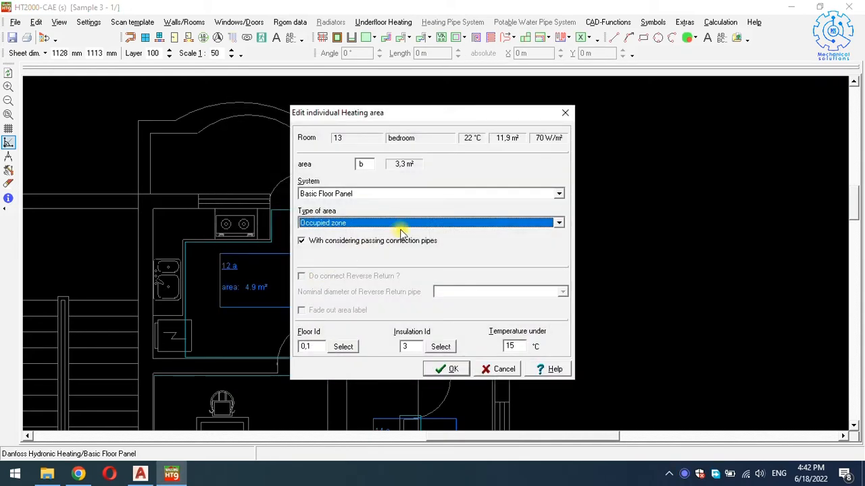
pyautogui.moveTo(421, 113); pyautogui.dragTo(239, 87)
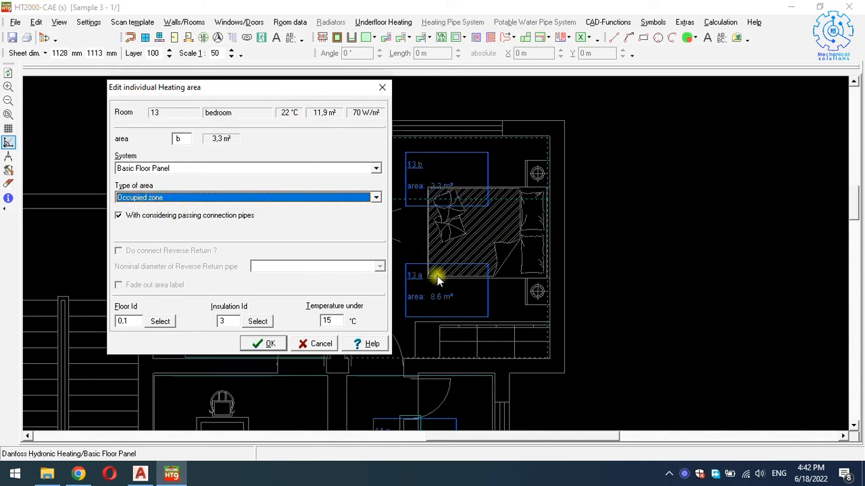
pyautogui.click(256, 196)
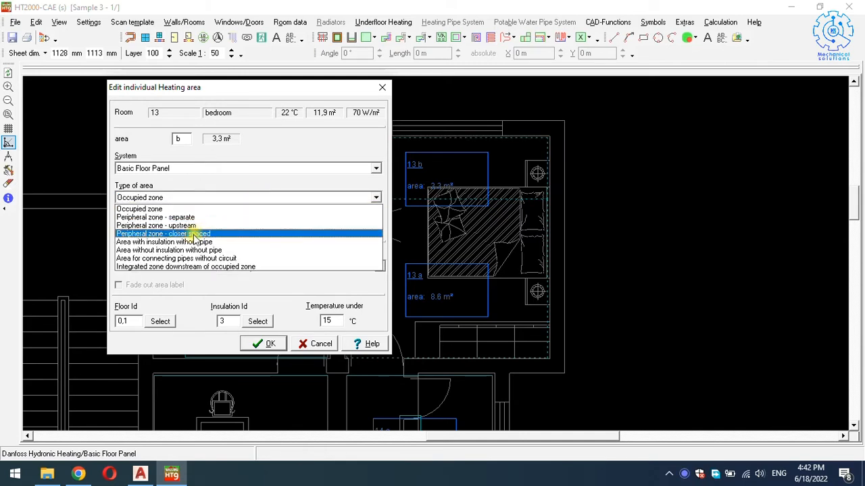
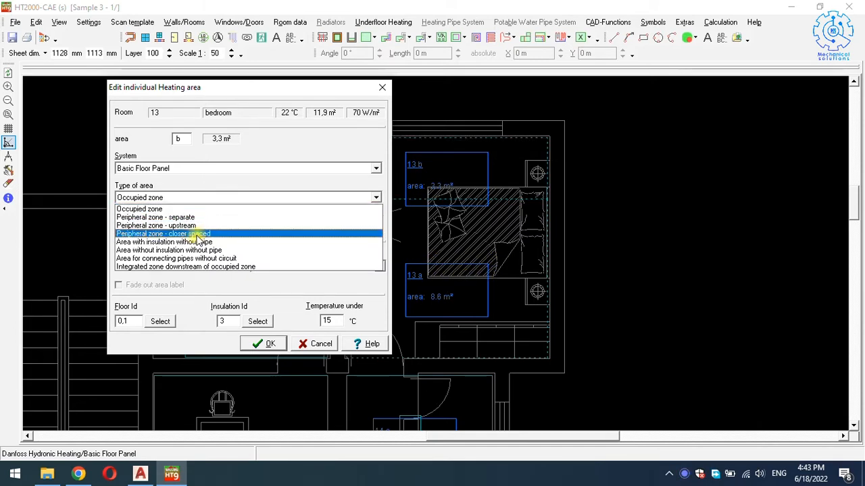
# Set area 13 b to Peripheral zone - closer spaced and link it to bedroom 13's occupied zone.
pyautogui.click(200, 235)
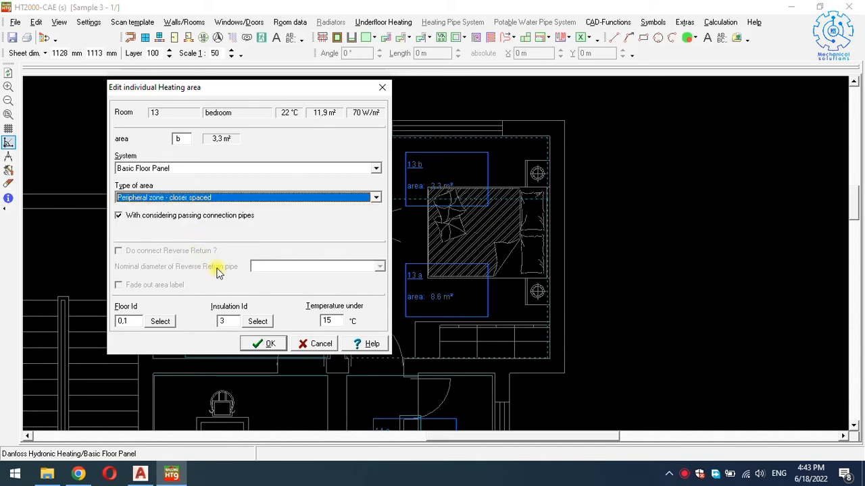
pyautogui.click(268, 345)
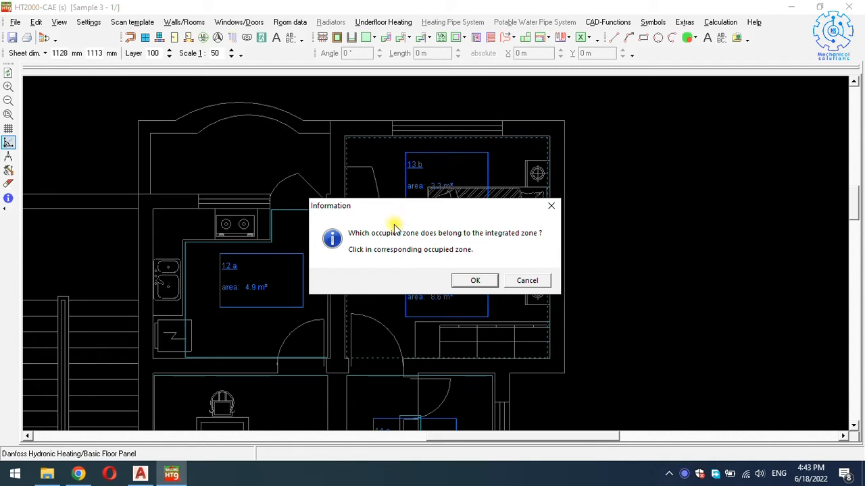
pyautogui.moveTo(404, 206); pyautogui.dragTo(264, 140)
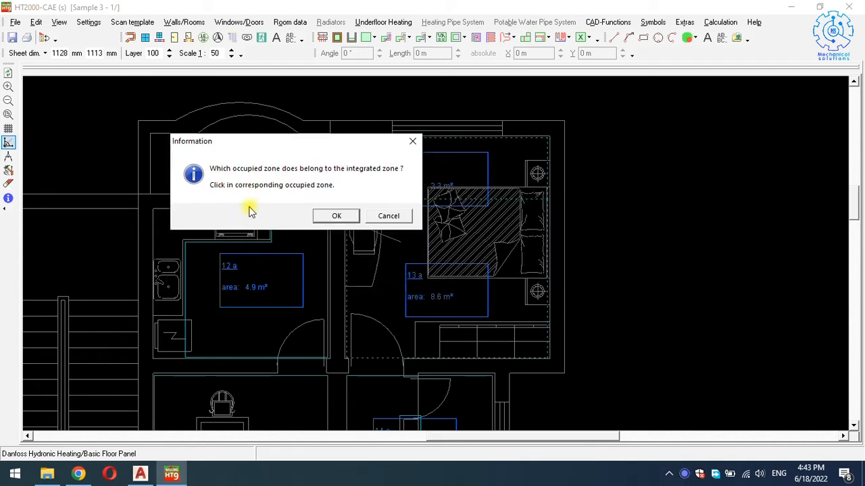
pyautogui.click(335, 217)
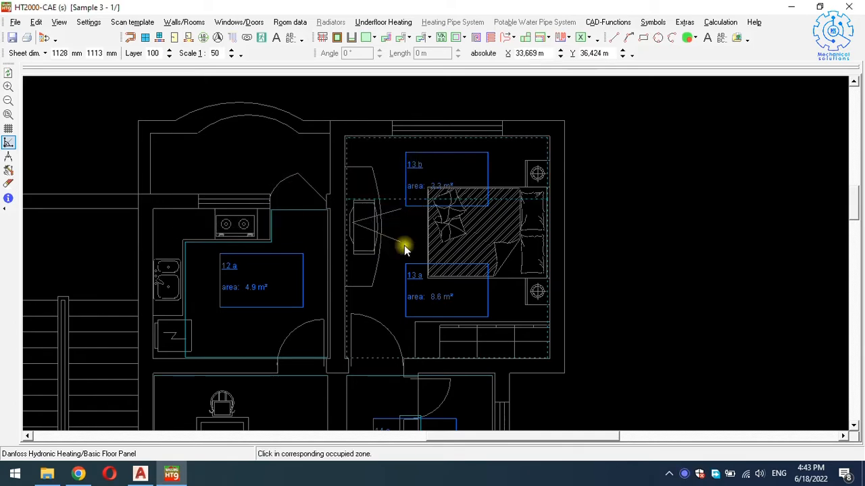
pyautogui.click(422, 240)
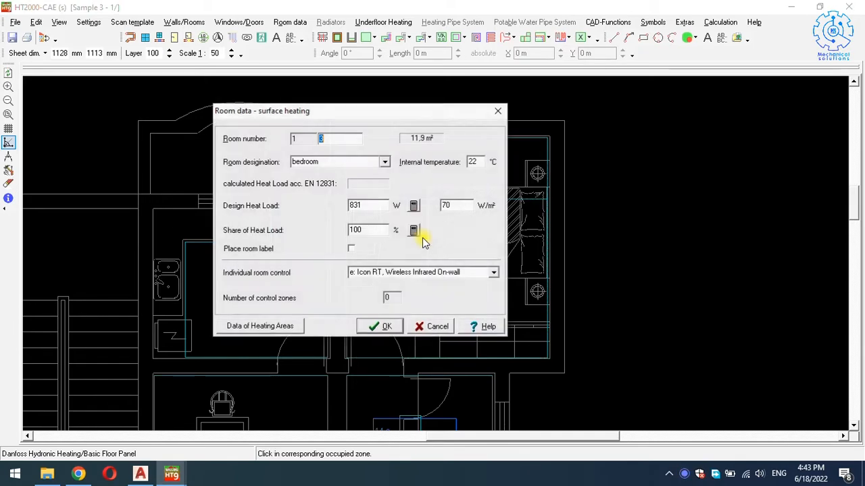
pyautogui.click(387, 327)
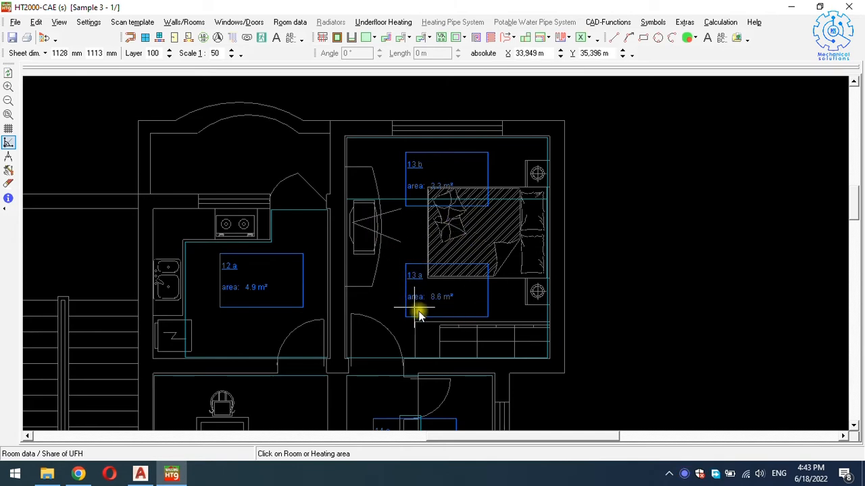
pyautogui.scroll(-1, 453, 278)
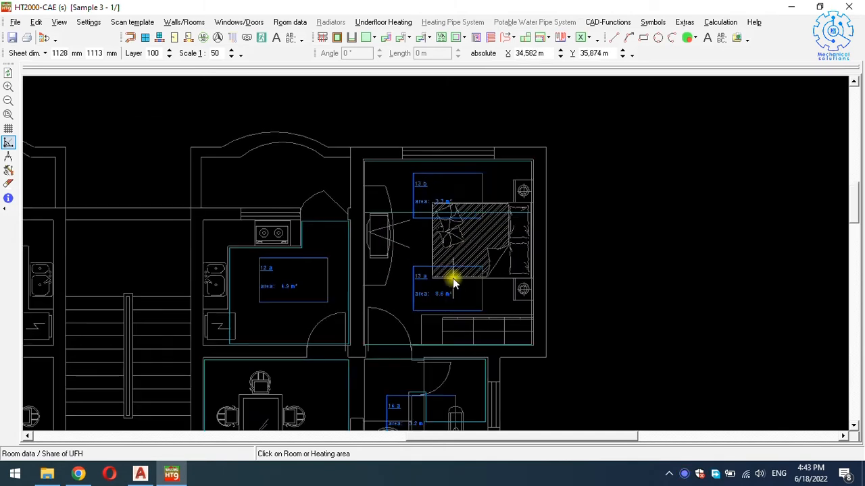
pyautogui.scroll(-3, 452, 277)
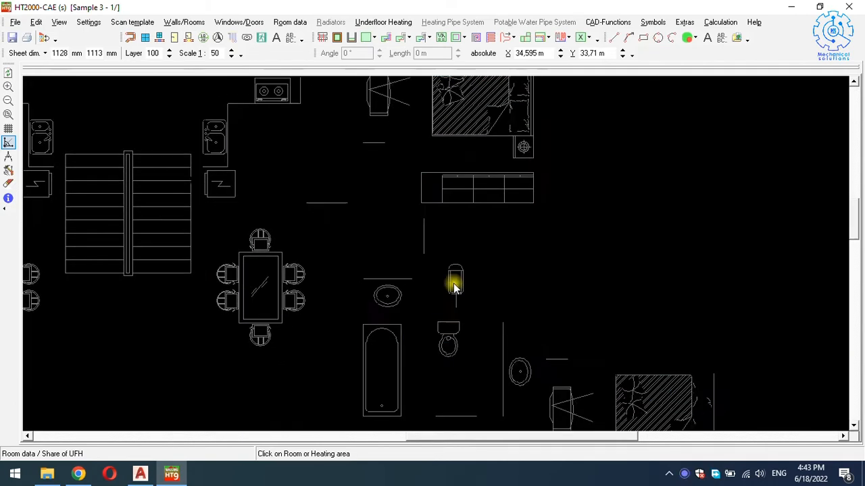
pyautogui.scroll(-2, 544, 303)
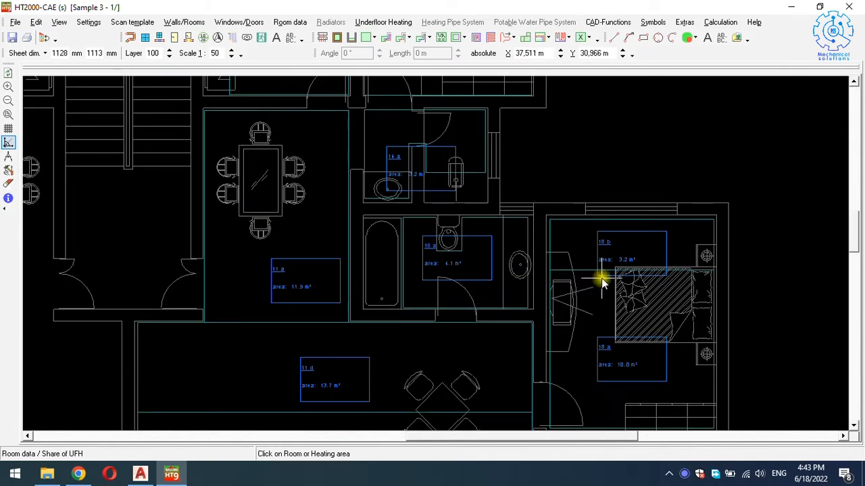
pyautogui.hscroll(2, 601, 284)
# Make bedroom area 18 b a closer-spaced peripheral zone linked to room 18's occupied zone.
pyautogui.click(599, 241)
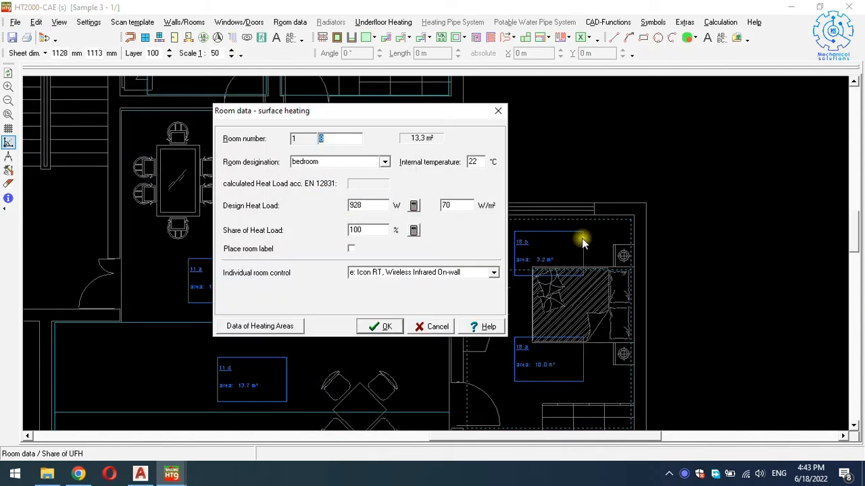
pyautogui.click(275, 333)
pyautogui.click(301, 198)
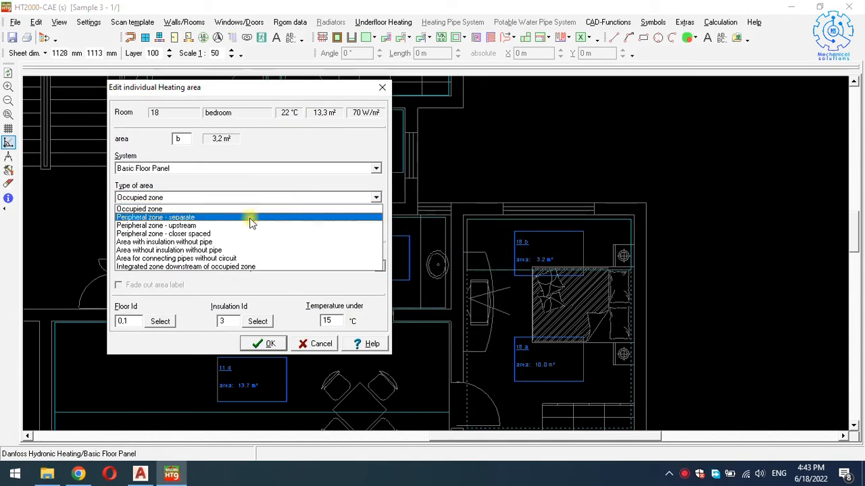
pyautogui.click(172, 234)
pyautogui.click(264, 343)
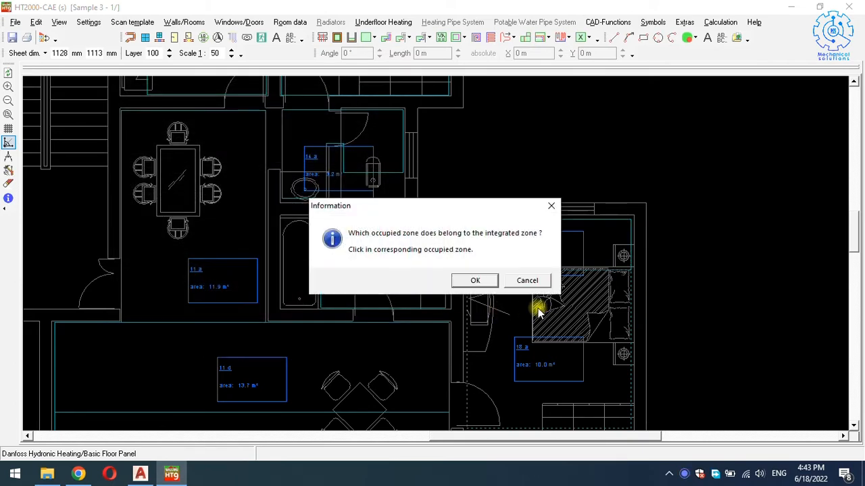
pyautogui.click(491, 282)
pyautogui.click(565, 303)
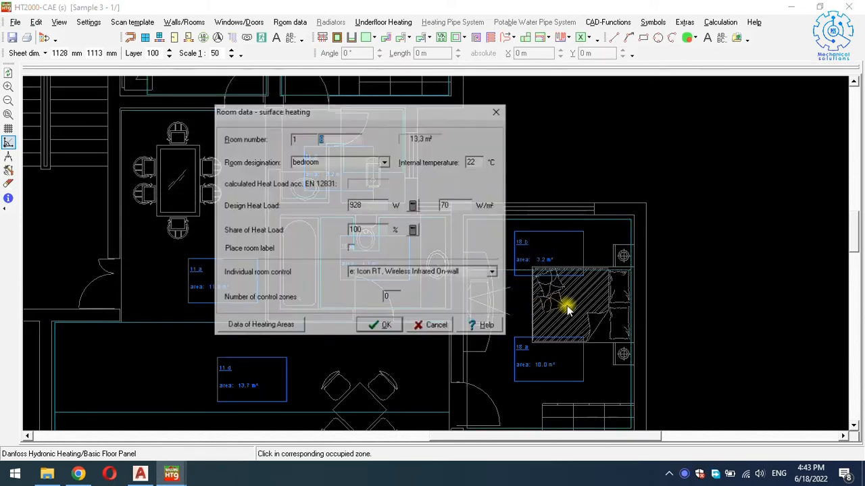
pyautogui.click(378, 326)
pyautogui.scroll(-5, 446, 253)
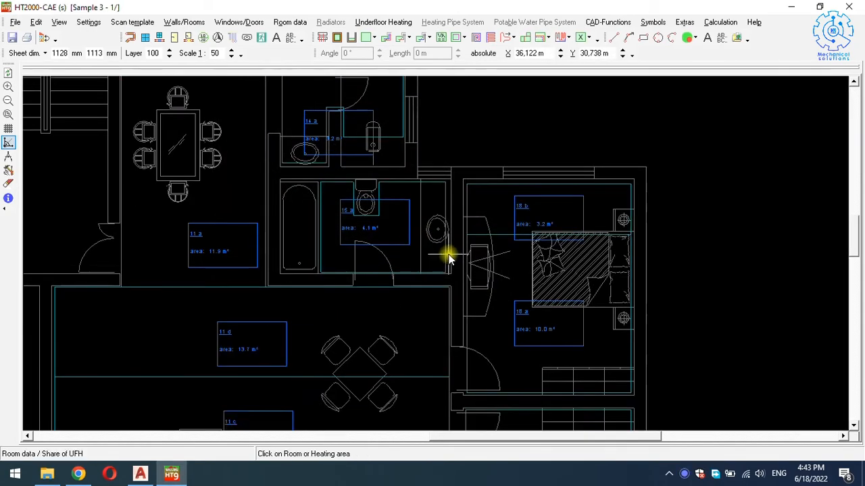
pyautogui.scroll(-5, 451, 255)
# Set bedroom area 17 b to Peripheral zone - closer spaced, tied to its occupied zone.
pyautogui.click(502, 338)
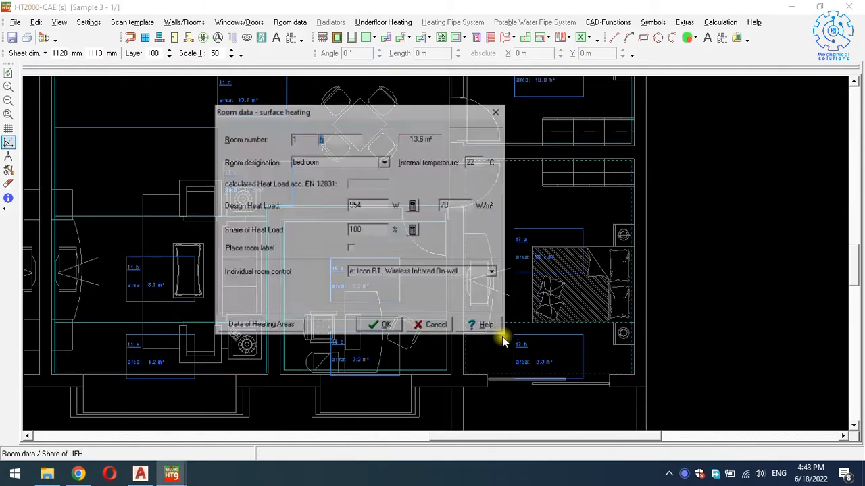
pyautogui.click(284, 326)
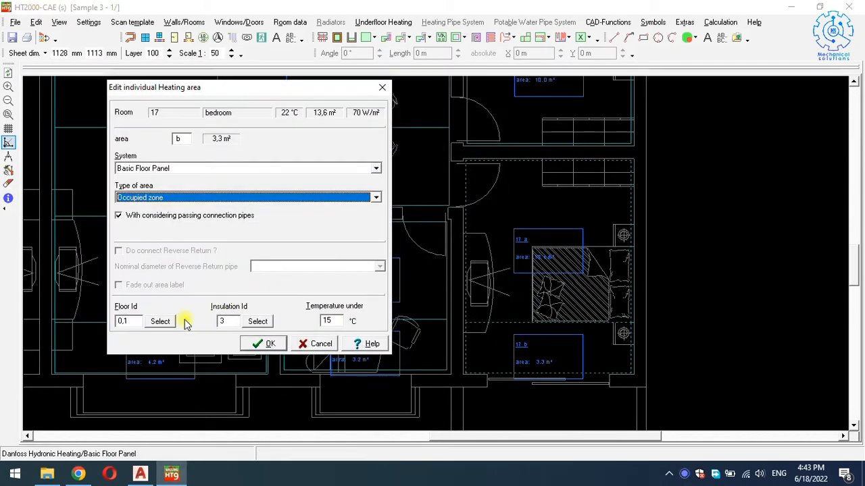
pyautogui.click(179, 197)
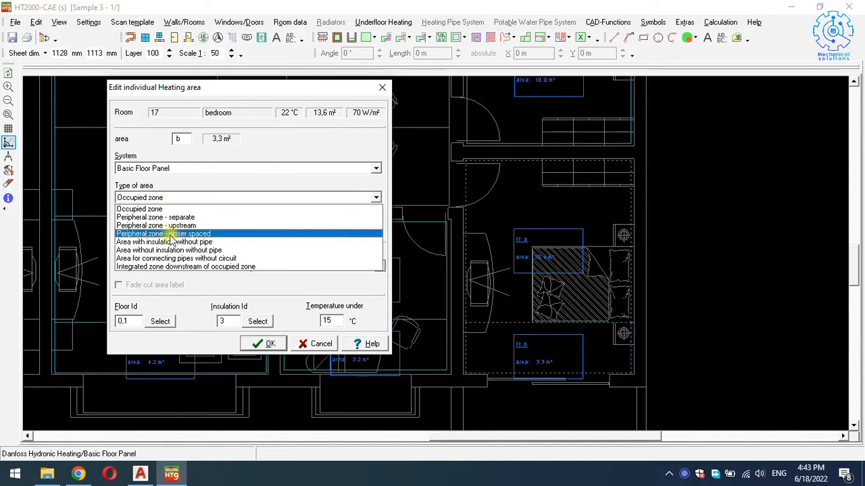
pyautogui.click(172, 234)
pyautogui.click(257, 343)
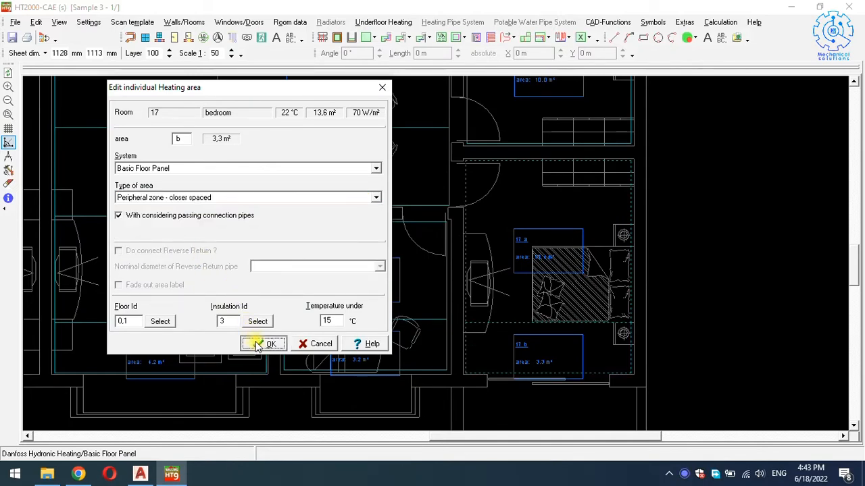
pyautogui.click(473, 280)
pyautogui.click(544, 282)
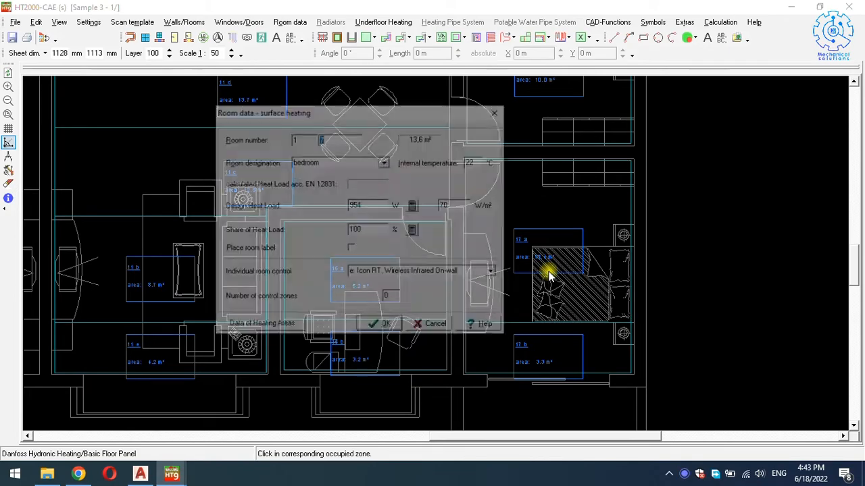
# Confirm bedroom 17, then make working-room area 16 b a closer-spaced peripheral zone linked to its occupied zone.
pyautogui.click(385, 327)
pyautogui.click(412, 348)
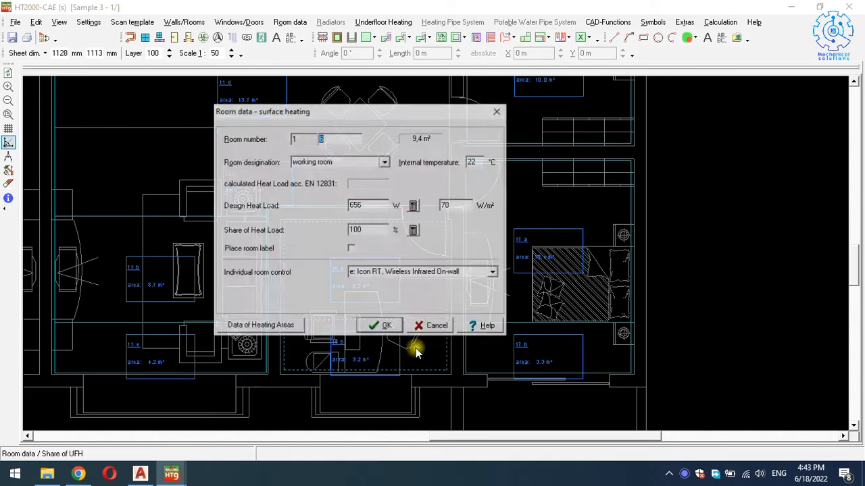
pyautogui.click(256, 323)
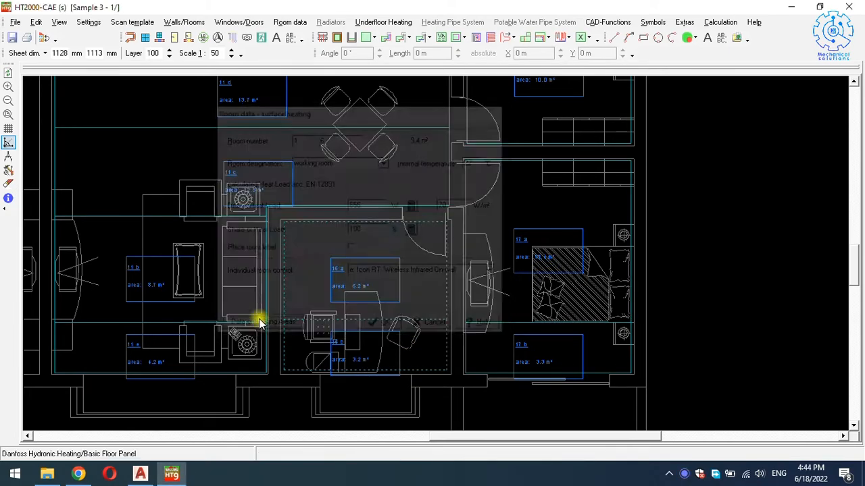
pyautogui.click(283, 198)
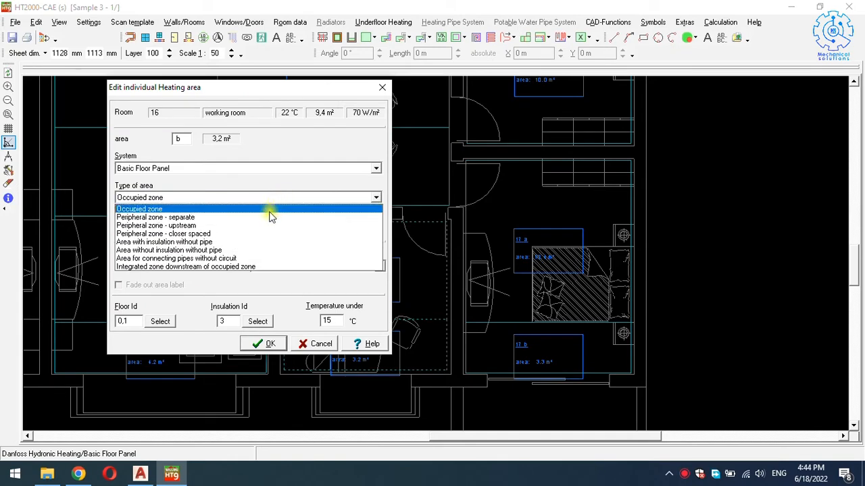
pyautogui.click(203, 233)
pyautogui.click(272, 344)
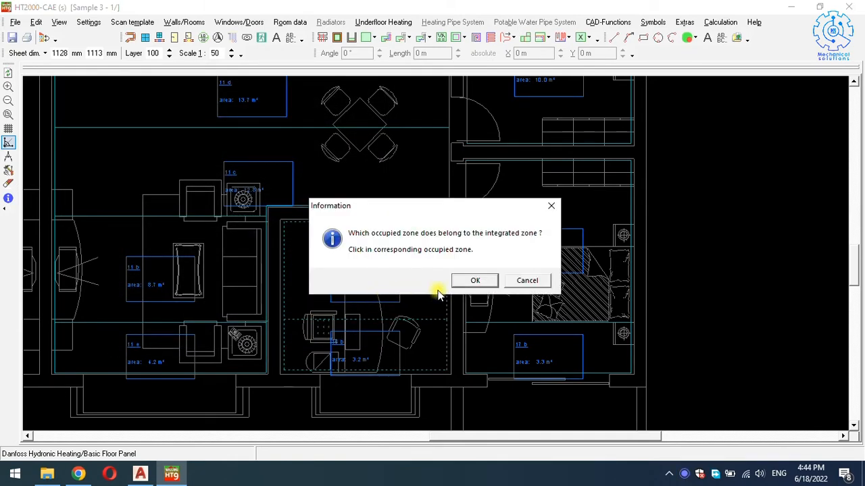
pyautogui.click(469, 281)
pyautogui.click(406, 282)
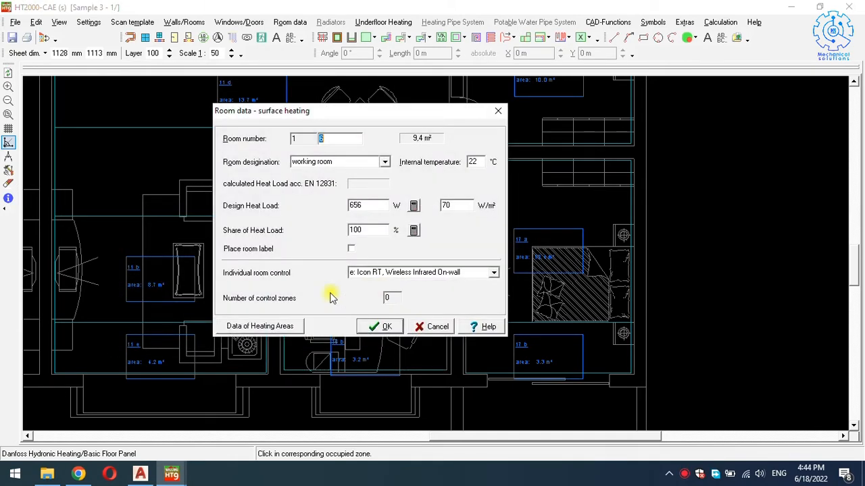
pyautogui.click(373, 327)
# Keep room 11 as living room and make area 11 e a closer-spaced peripheral zone linked to 11 b.
pyautogui.click(202, 348)
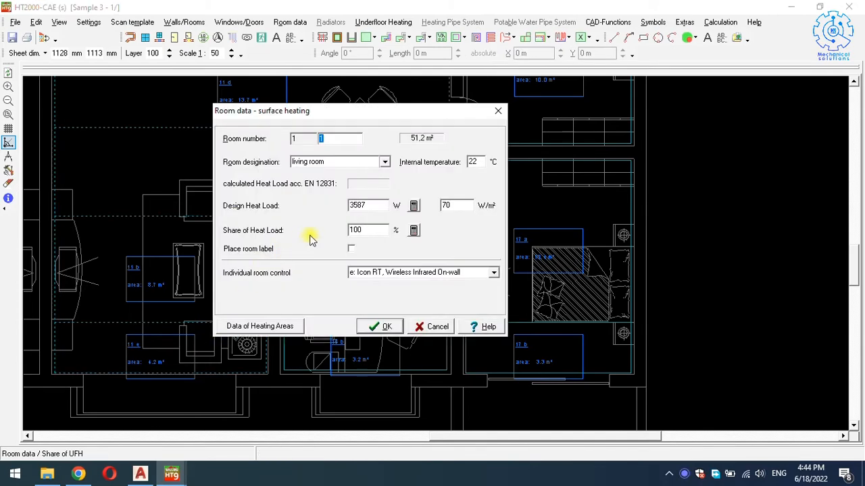
pyautogui.click(383, 163)
pyautogui.click(331, 204)
pyautogui.click(280, 326)
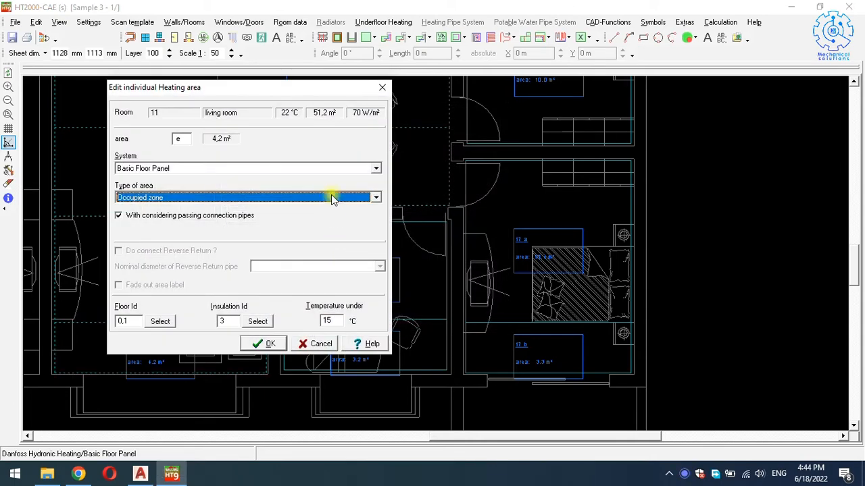
pyautogui.click(332, 197)
pyautogui.click(235, 233)
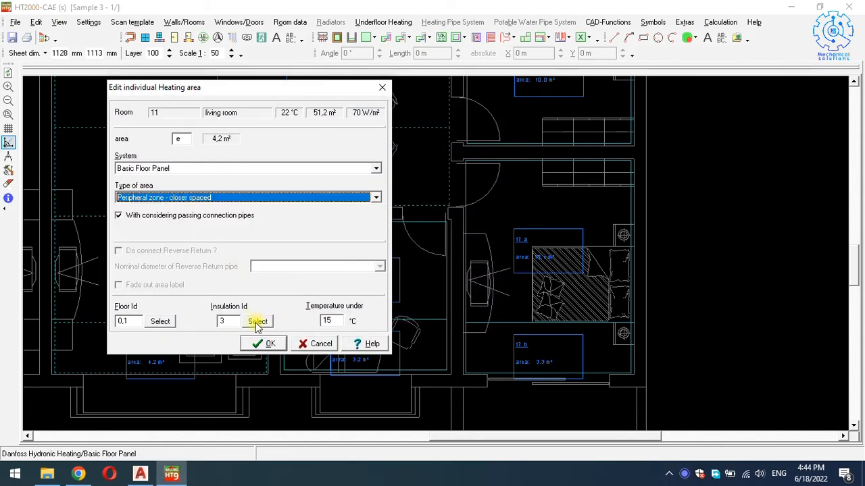
pyautogui.click(260, 343)
pyautogui.click(473, 280)
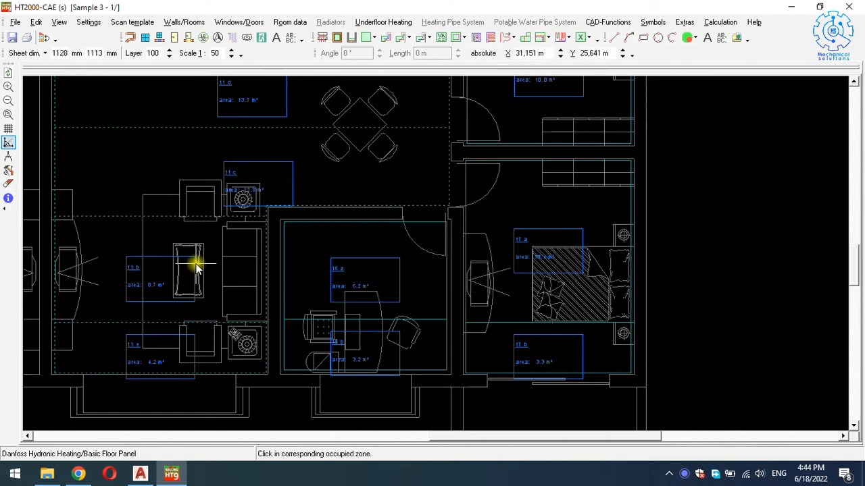
pyautogui.click(140, 260)
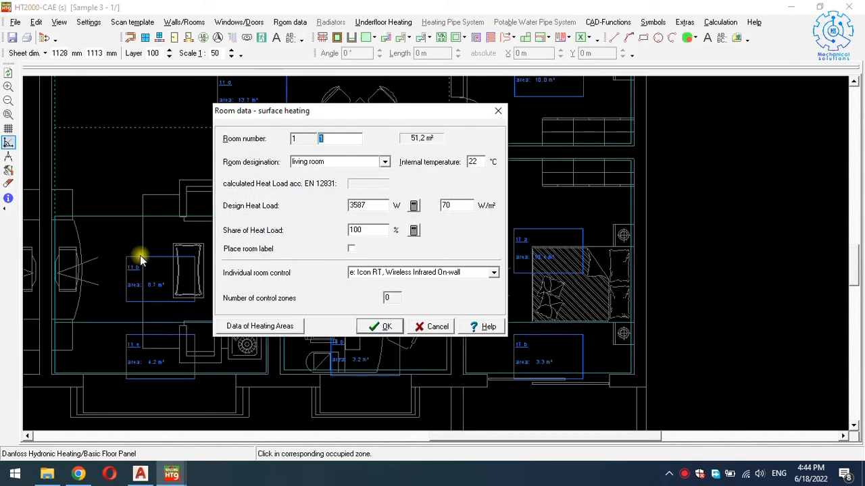
pyautogui.click(375, 328)
pyautogui.scroll(-3, 367, 318)
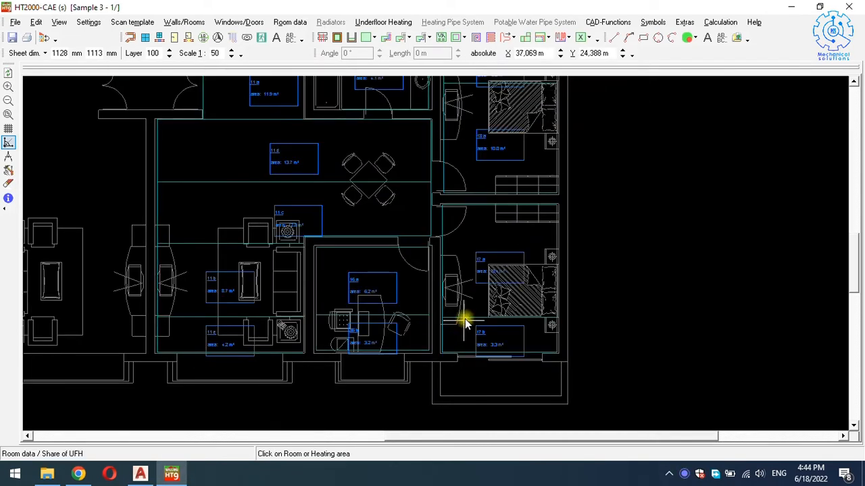
pyautogui.scroll(-1, 475, 318)
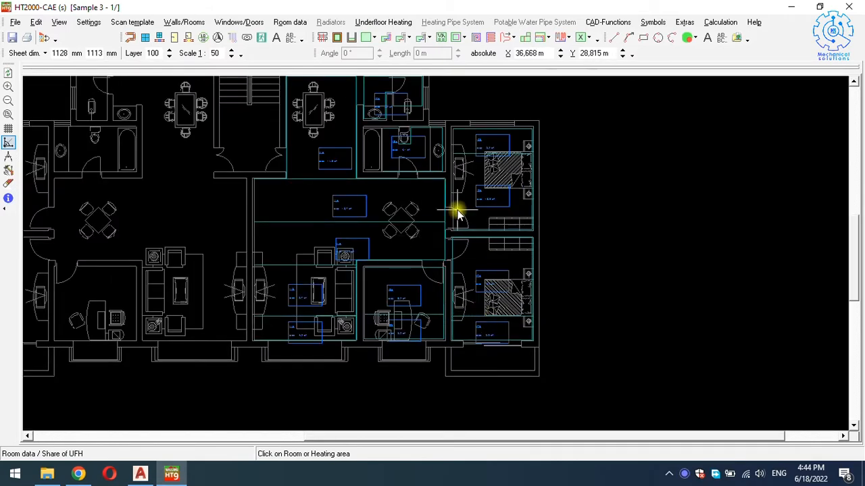
pyautogui.scroll(3, 451, 207)
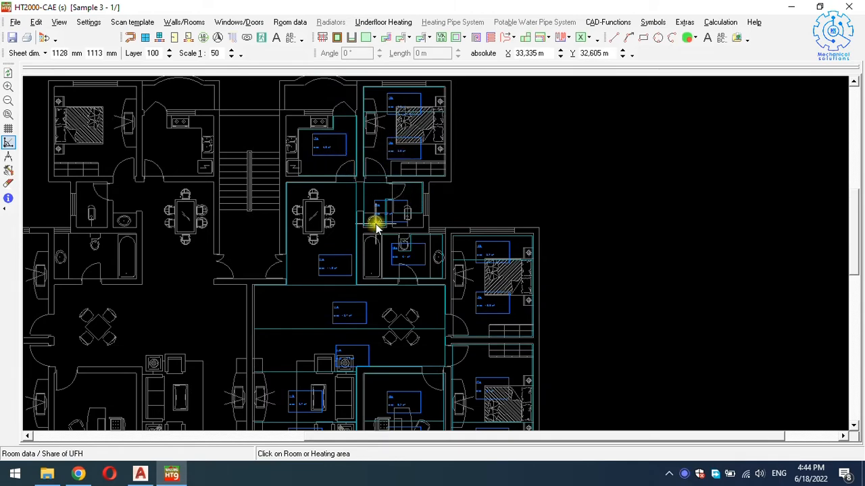
pyautogui.scroll(-1, 343, 241)
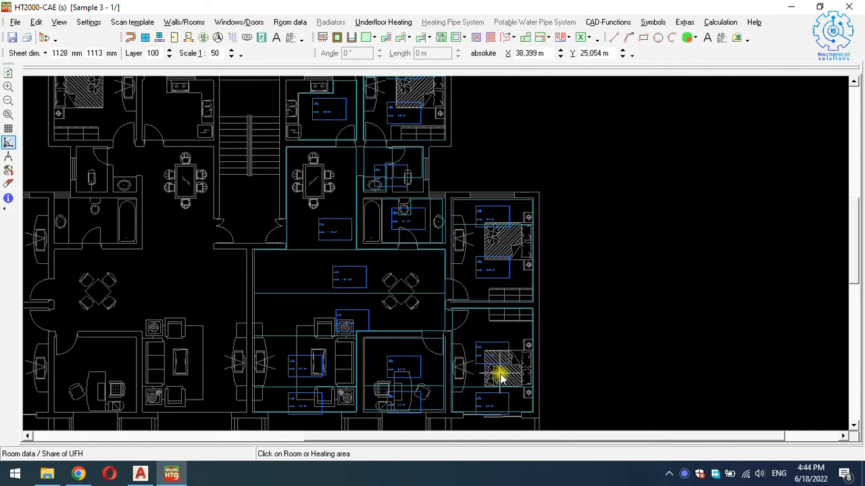
pyautogui.rightClick(457, 154)
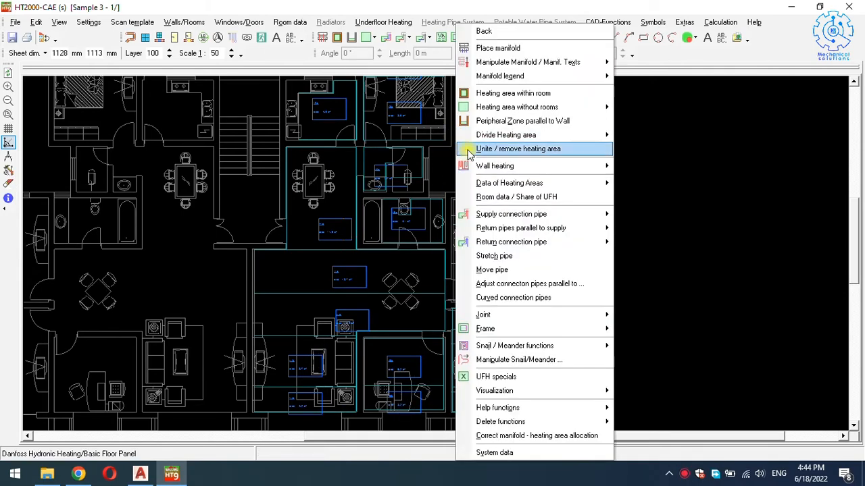
pyautogui.click(442, 166)
pyautogui.scroll(1, 431, 176)
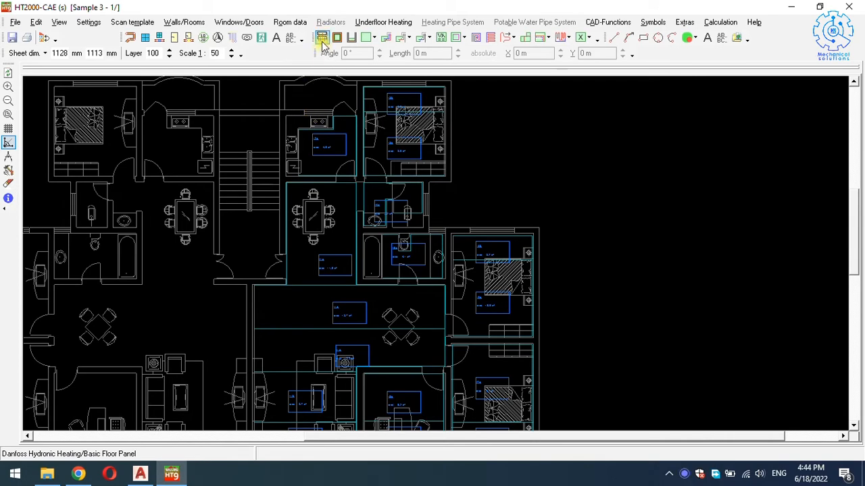
pyautogui.scroll(4, 324, 41)
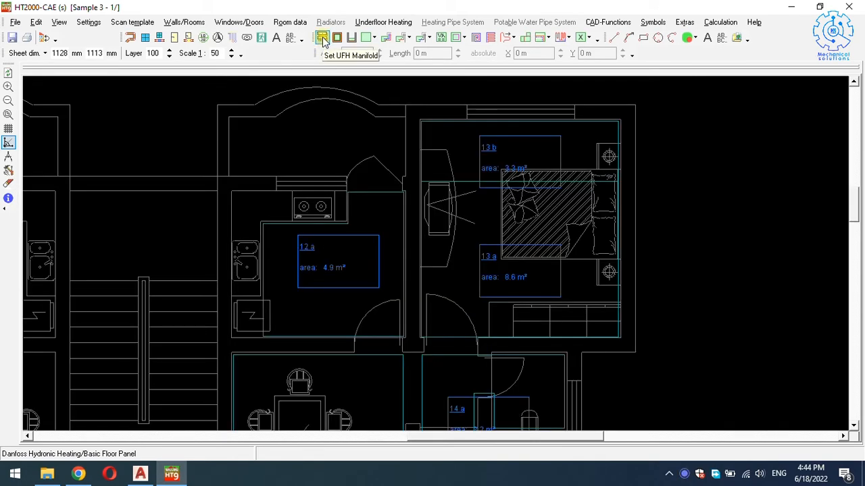
pyautogui.scroll(-1, 321, 58)
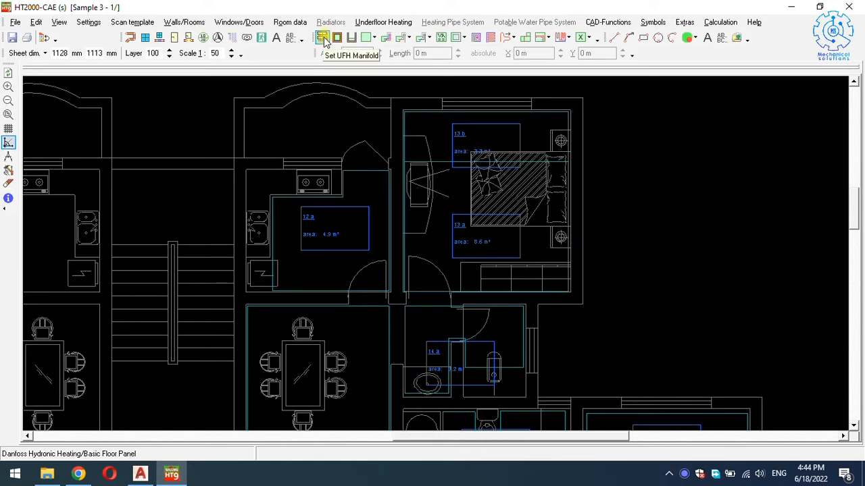
# Configure UFH manifold 1 with connection points shown, in an in-wall white FH cabinet.
pyautogui.click(323, 39)
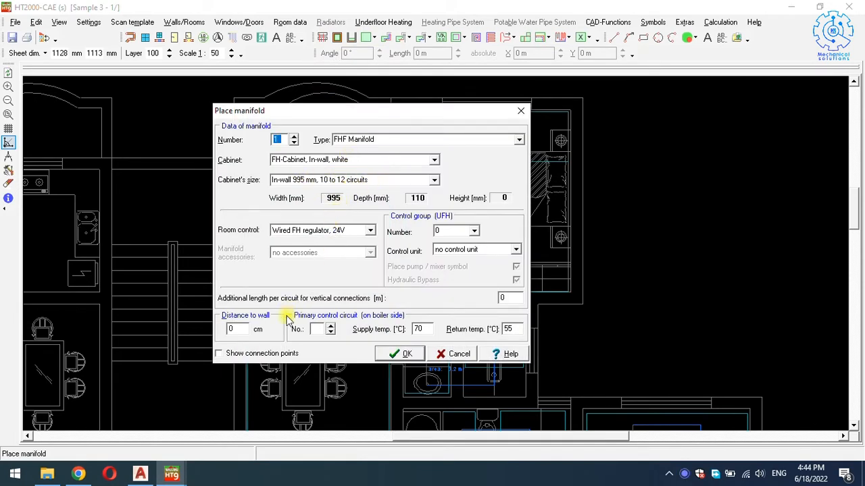
pyautogui.click(224, 356)
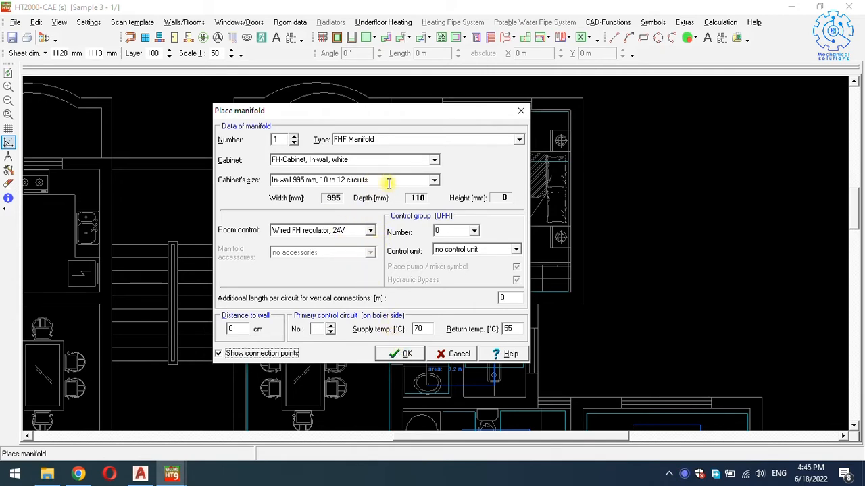
pyautogui.click(436, 160)
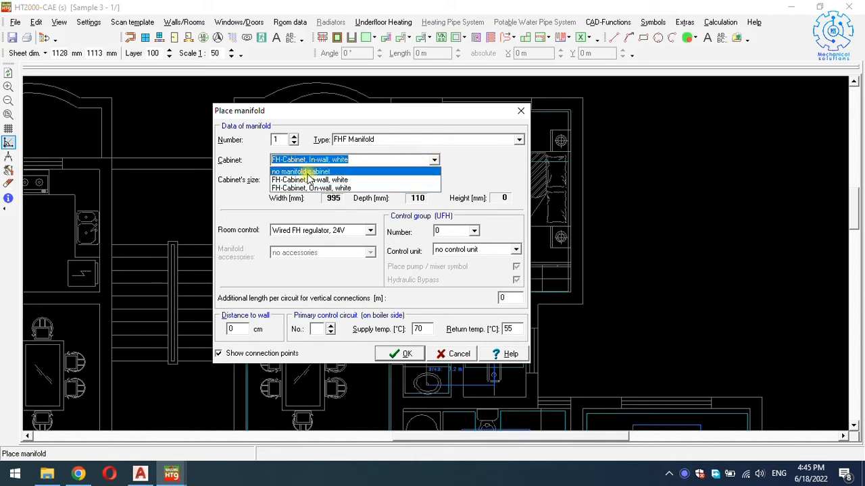
pyautogui.click(327, 181)
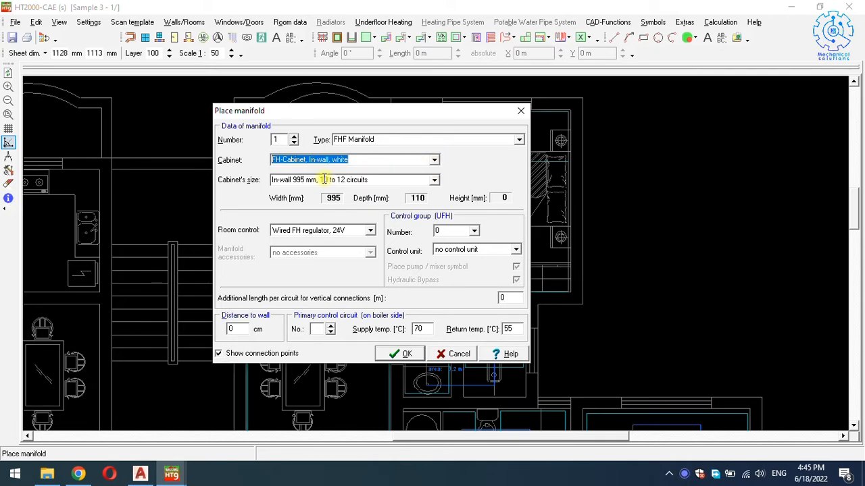
pyautogui.click(401, 354)
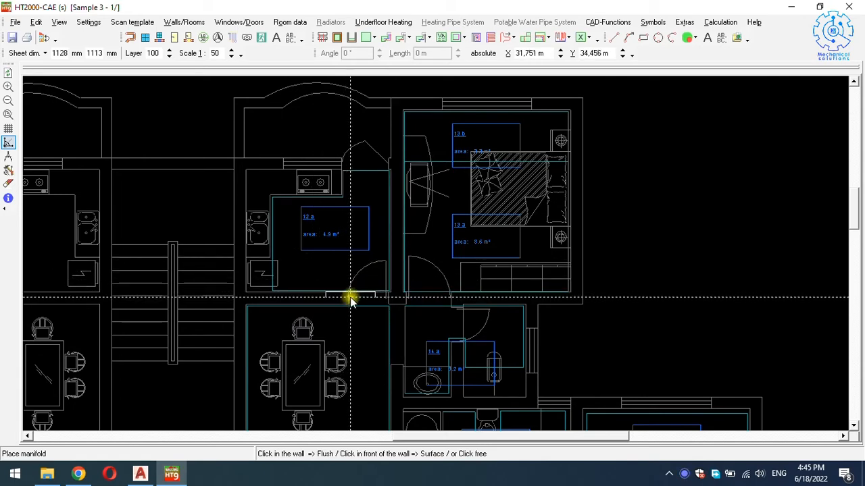
# Insert manifold Mf 1.1 into the wall between areas 12 a and 13 a, fixed at 270°.
pyautogui.scroll(2, 376, 283)
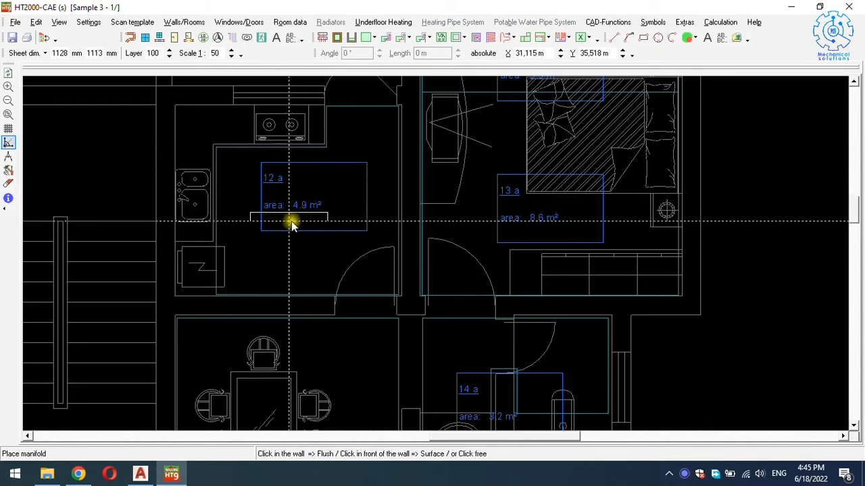
pyautogui.click(402, 246)
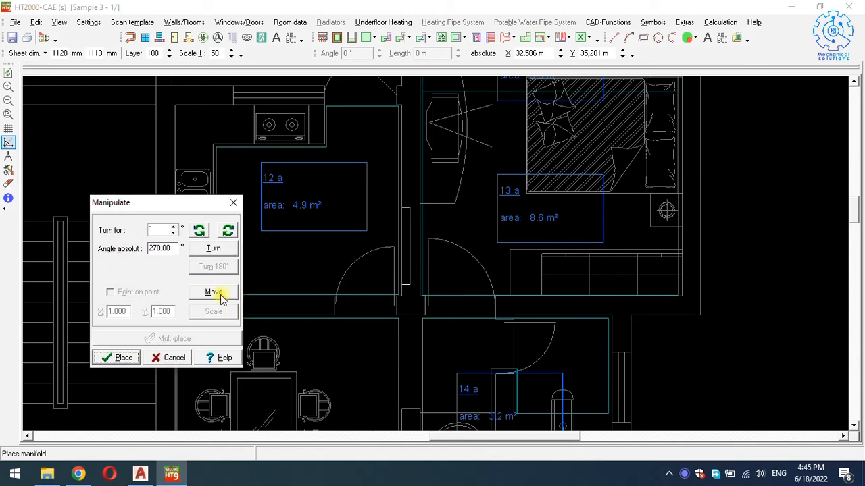
pyautogui.click(125, 358)
pyautogui.scroll(3, 408, 240)
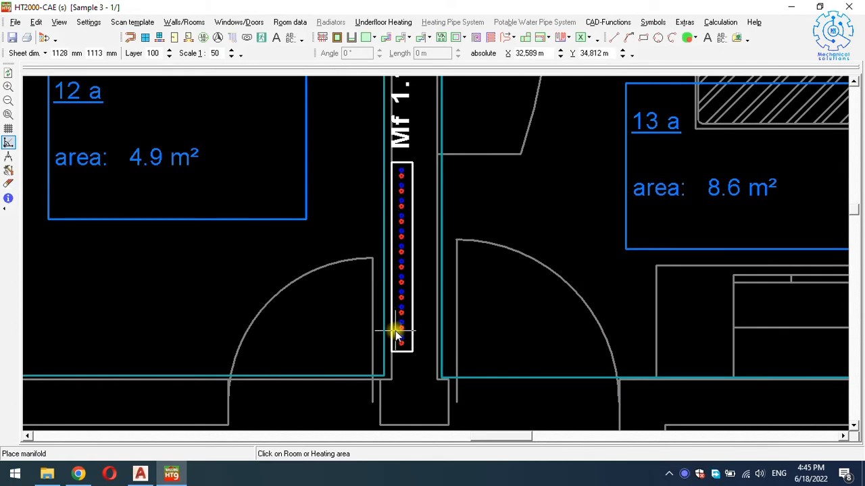
# End manifold placement and select Mf 1.1 to begin drawing UFH supply and return pipes.
pyautogui.press('Escape')
pyautogui.scroll(-5, 350, 228)
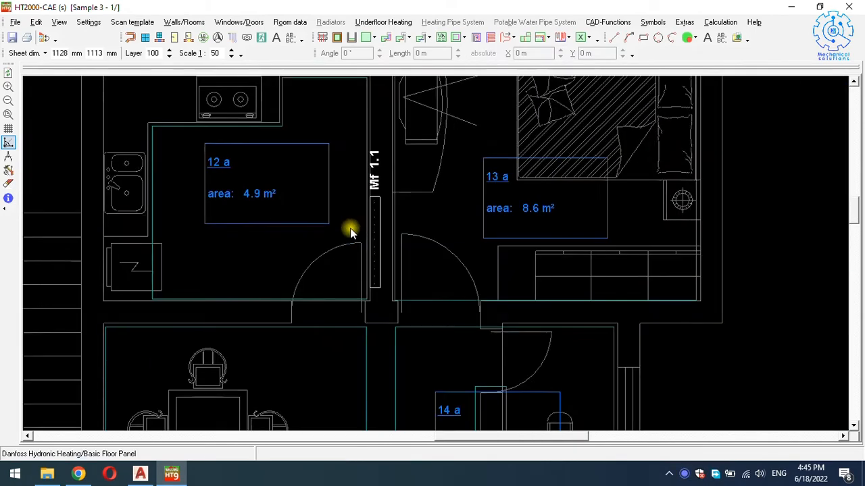
pyautogui.click(379, 253)
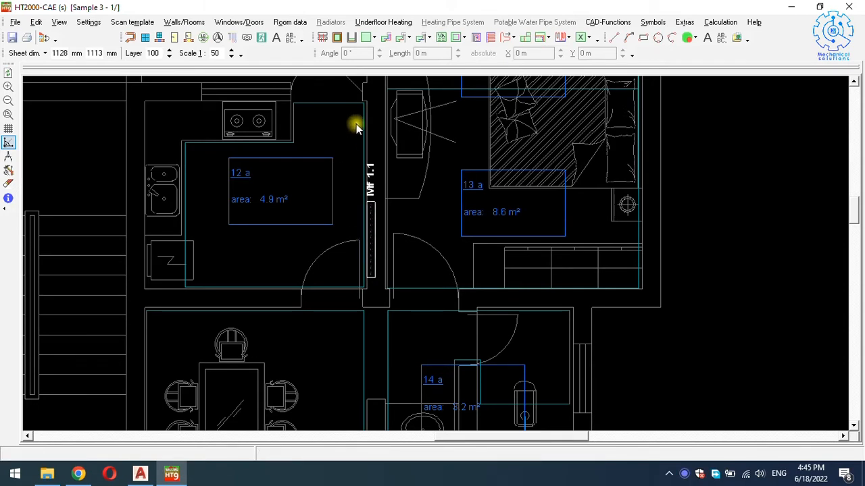
pyautogui.click(385, 38)
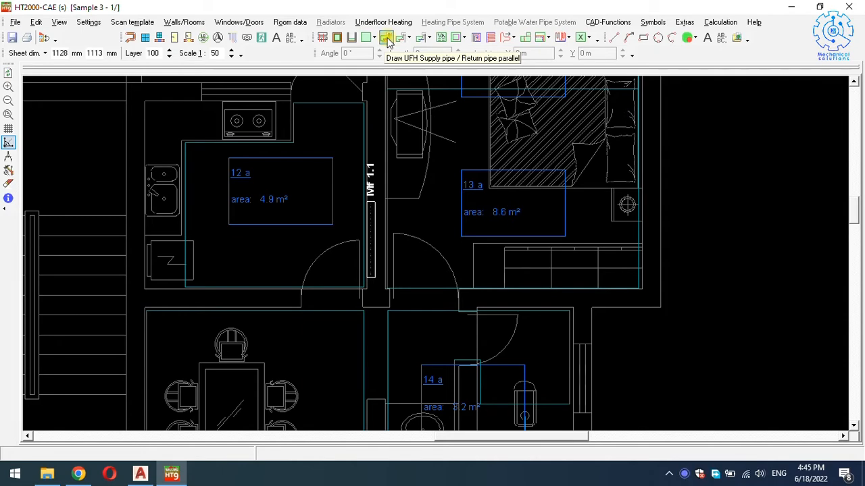
# Route a supply pipe from room 13 a below the doorway and up into Mf 1.1, with 3 cm return spacing.
pyautogui.click(387, 41)
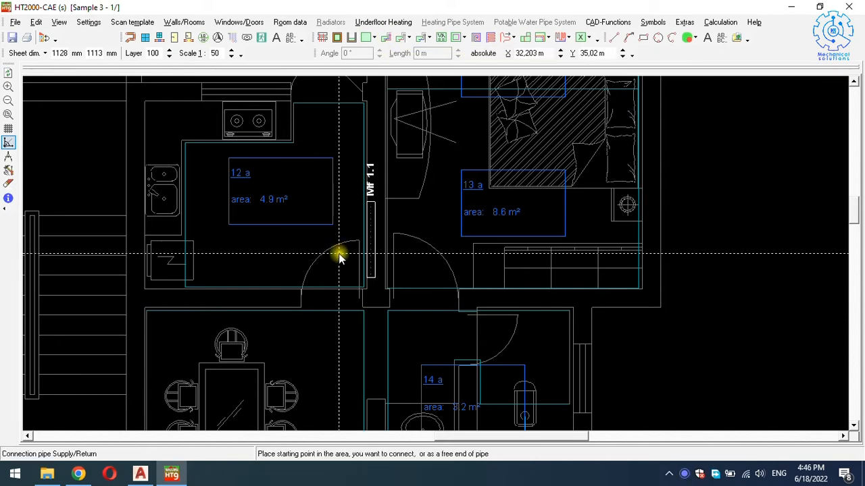
pyautogui.scroll(-2, 342, 245)
pyautogui.scroll(1, 344, 244)
pyautogui.scroll(2, 379, 237)
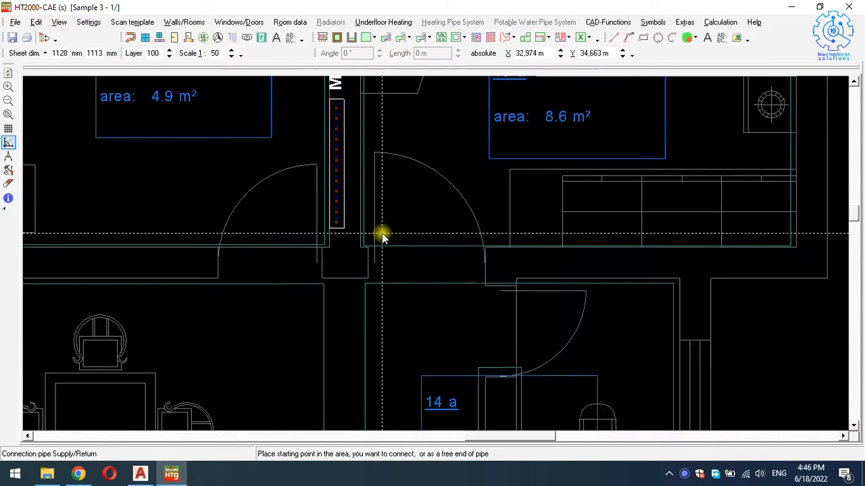
pyautogui.scroll(1, 378, 236)
pyautogui.scroll(1, 378, 237)
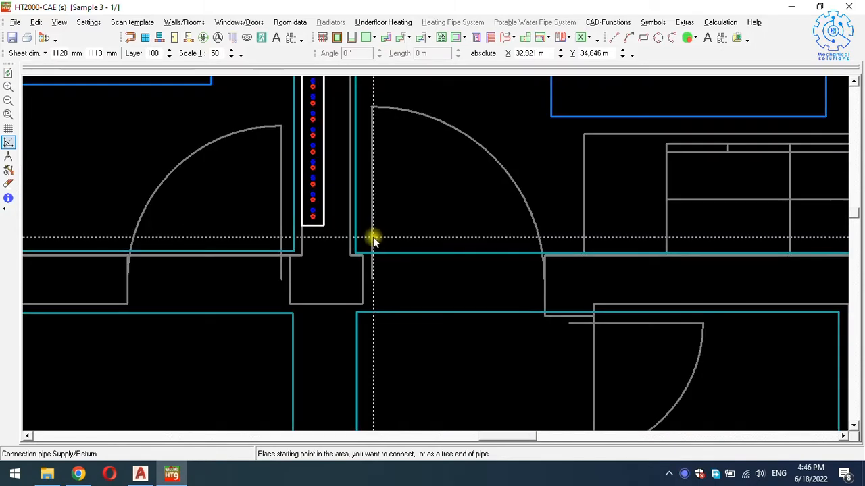
pyautogui.click(375, 236)
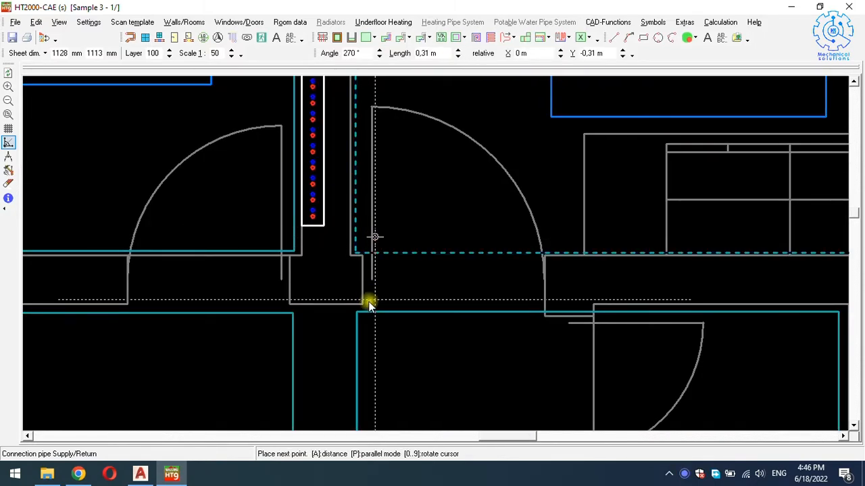
pyautogui.click(375, 321)
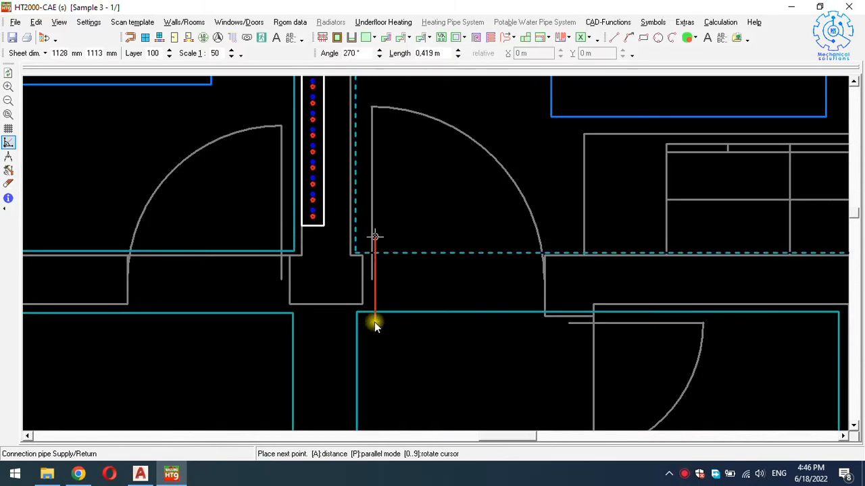
pyautogui.click(282, 322)
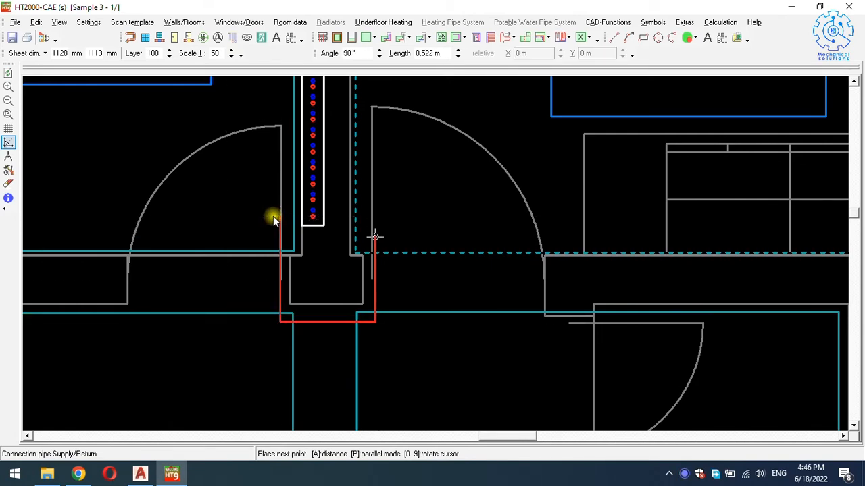
pyautogui.click(273, 216)
pyautogui.click(312, 217)
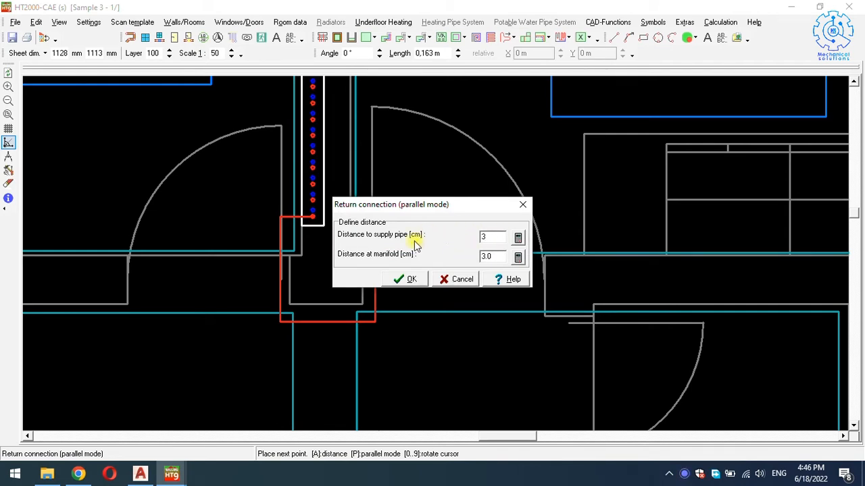
pyautogui.click(405, 280)
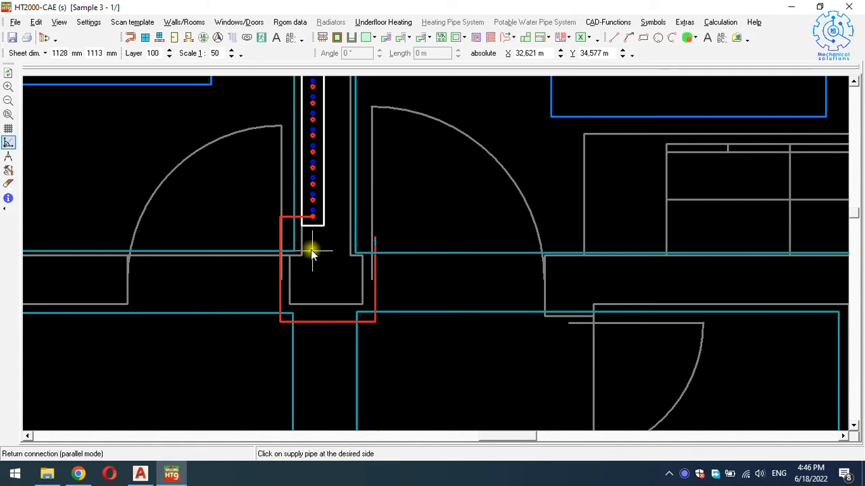
# Lay the first pipe's return on its outer side.
pyautogui.click(275, 237)
pyautogui.scroll(-3, 350, 243)
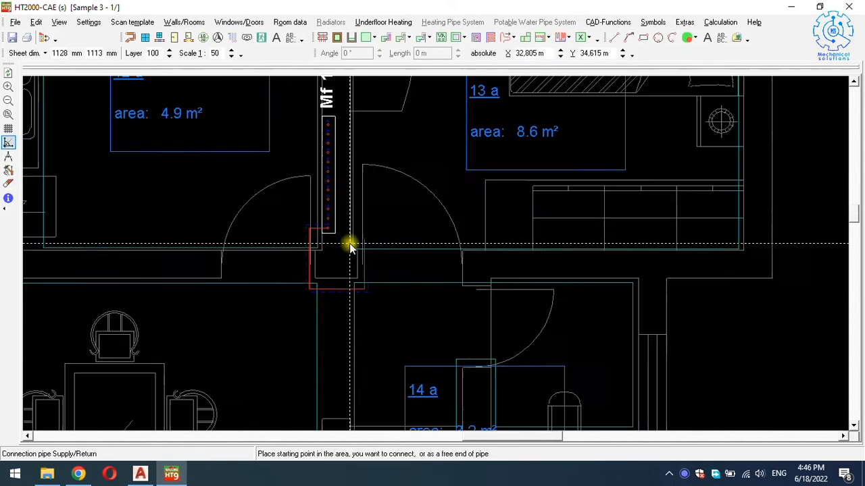
pyautogui.scroll(-2, 365, 238)
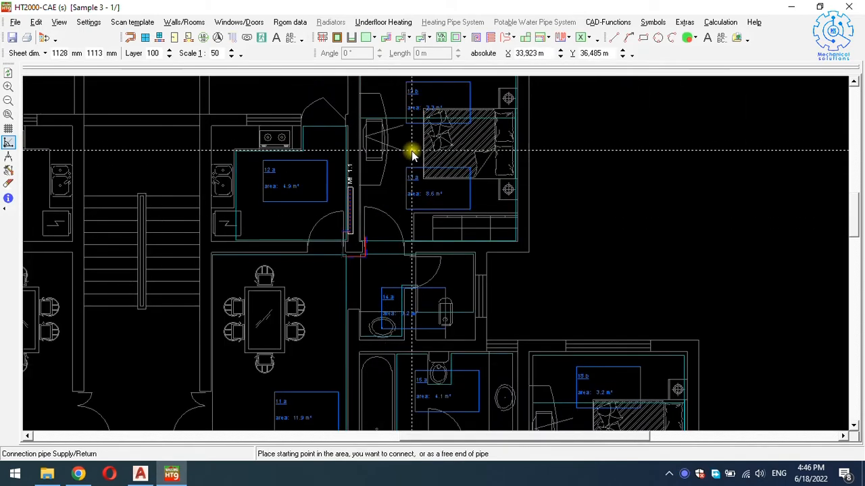
pyautogui.scroll(4, 361, 254)
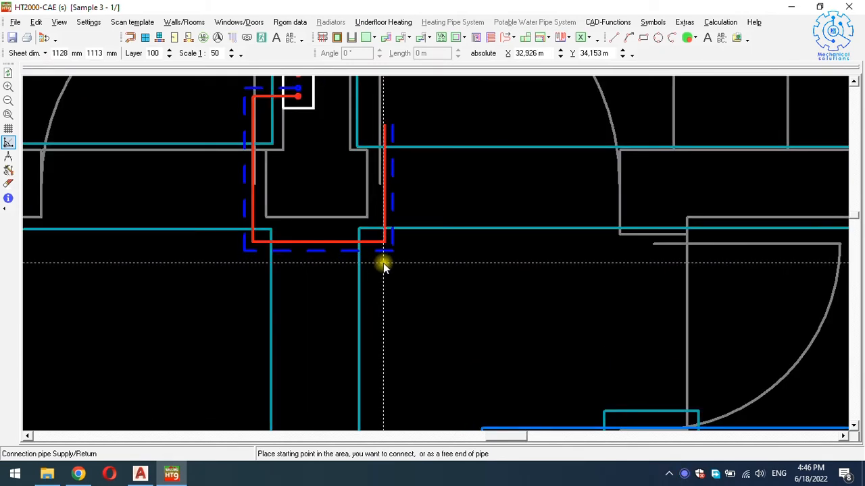
# Connect a second supply pipe from the area below into Mf 1.1, with its return 3 cm alongside.
pyautogui.click(386, 262)
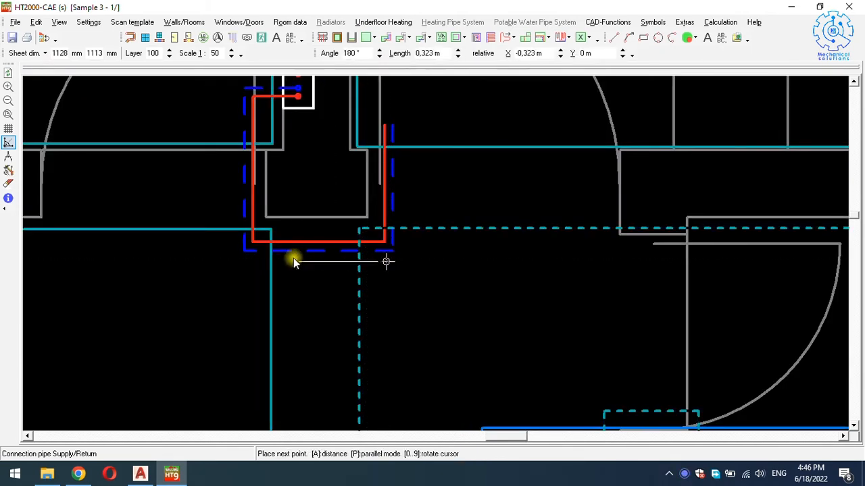
pyautogui.click(236, 264)
pyautogui.scroll(-2, 237, 263)
pyautogui.press('Up')
pyautogui.press('Up')
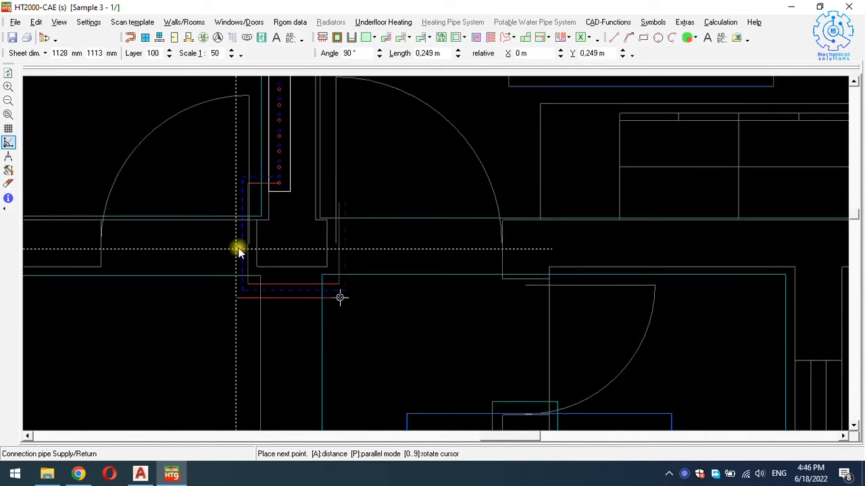
pyautogui.scroll(2, 239, 206)
pyautogui.click(239, 202)
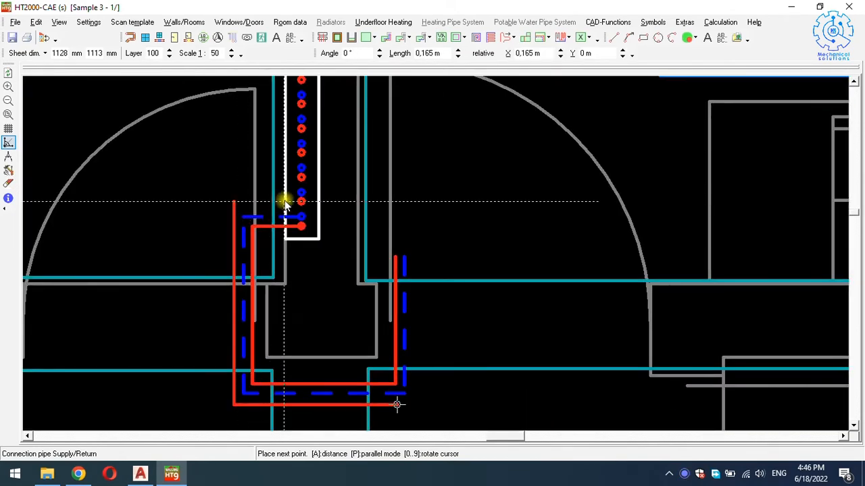
pyautogui.click(300, 202)
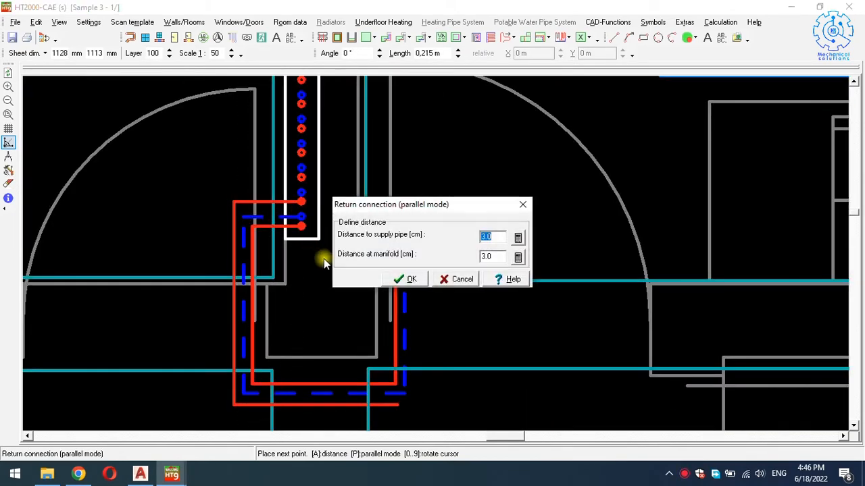
pyautogui.click(408, 280)
pyautogui.click(230, 276)
pyautogui.scroll(-5, 270, 223)
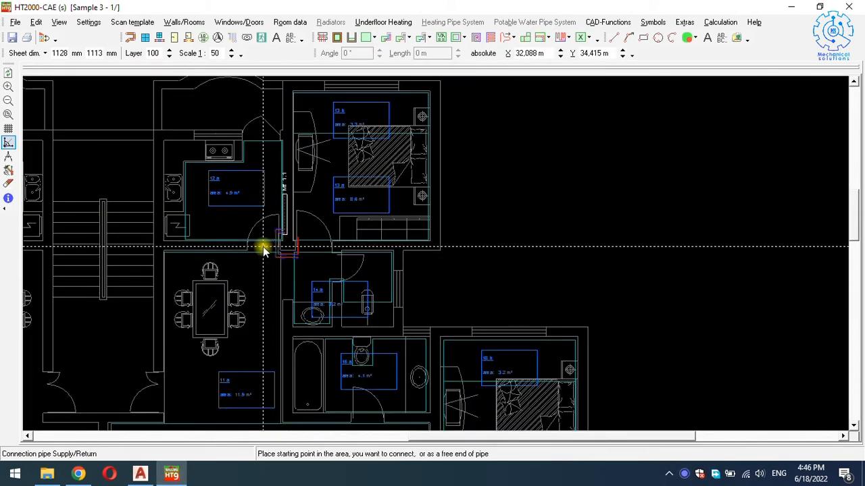
# Run a supply/return pair from bathroom 15 a's door up to a Mf 1.1 outlet at 3.0 cm spacing.
pyautogui.scroll(-2, 294, 269)
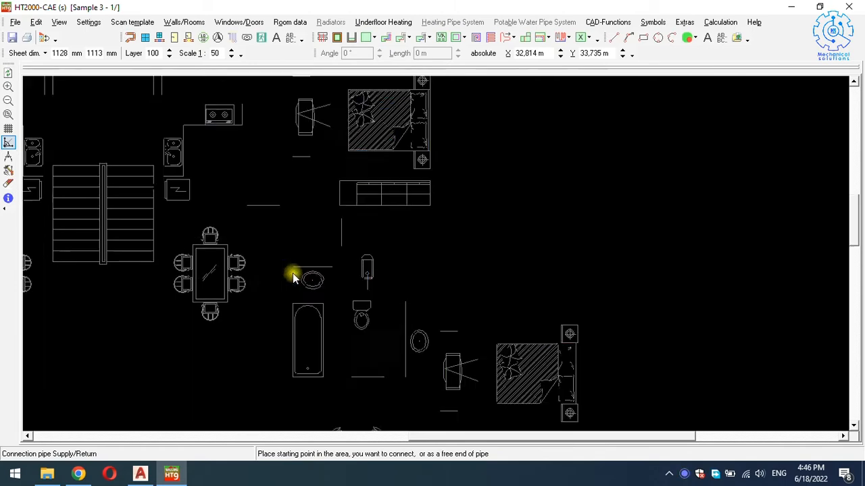
pyautogui.scroll(-5, 292, 268)
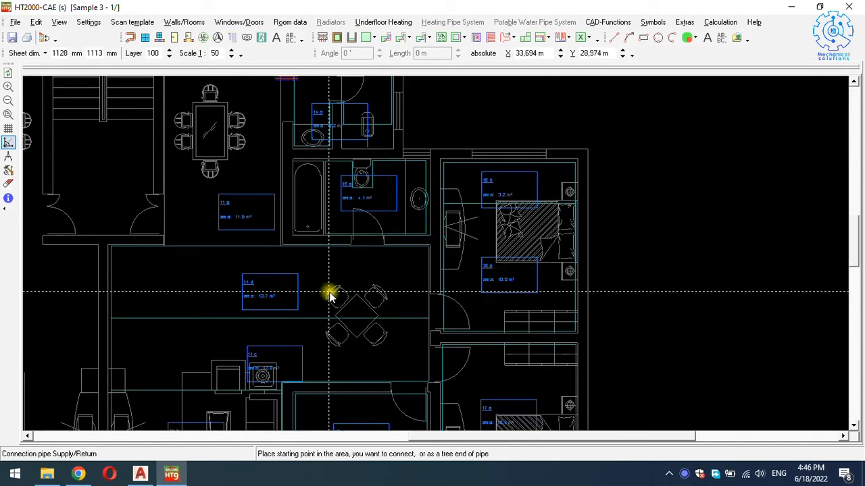
pyautogui.scroll(-2, 378, 321)
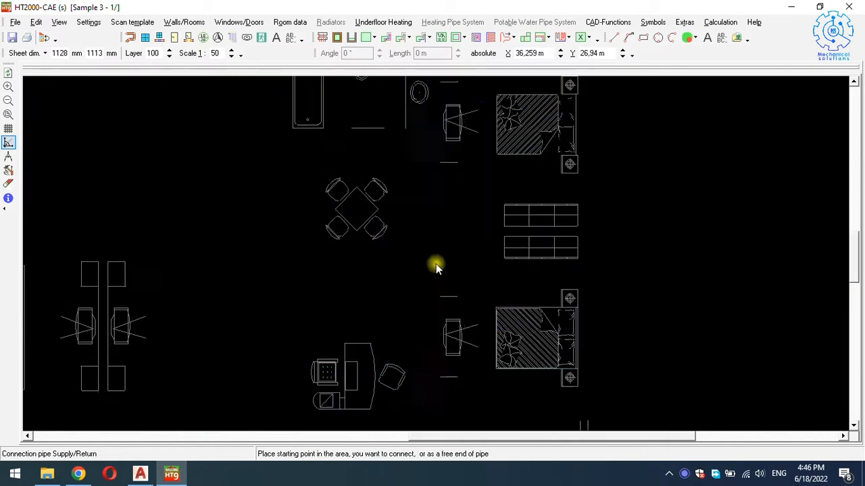
pyautogui.scroll(3, 449, 262)
pyautogui.keyDown('ctrl'); pyautogui.scroll(3, 444, 316); pyautogui.keyUp('ctrl')
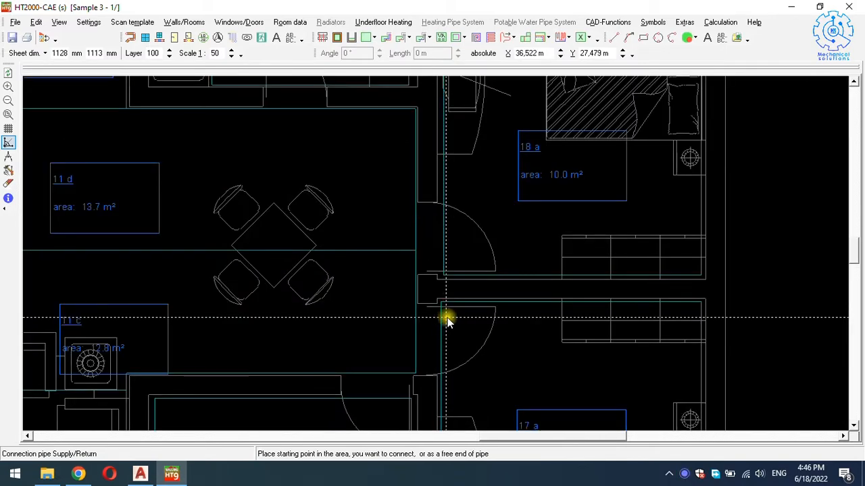
pyautogui.keyDown('ctrl'); pyautogui.scroll(-3, 446, 254); pyautogui.keyUp('ctrl')
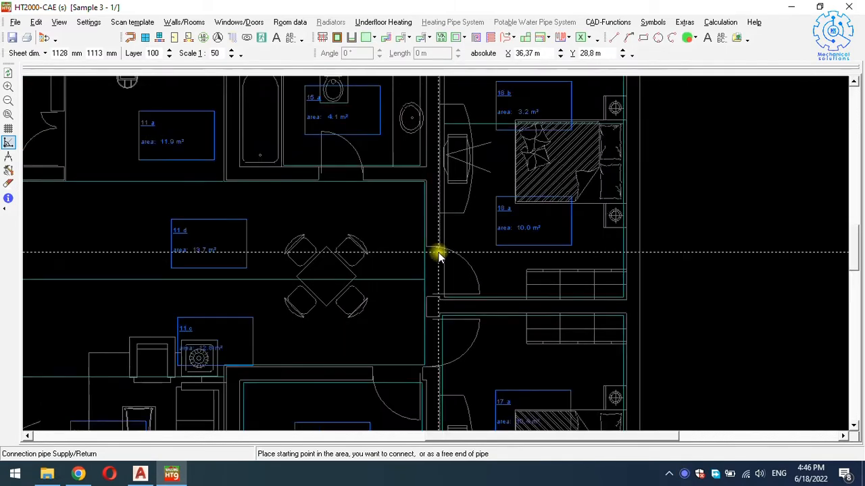
pyautogui.keyDown('ctrl'); pyautogui.scroll(4, 436, 258); pyautogui.keyUp('ctrl')
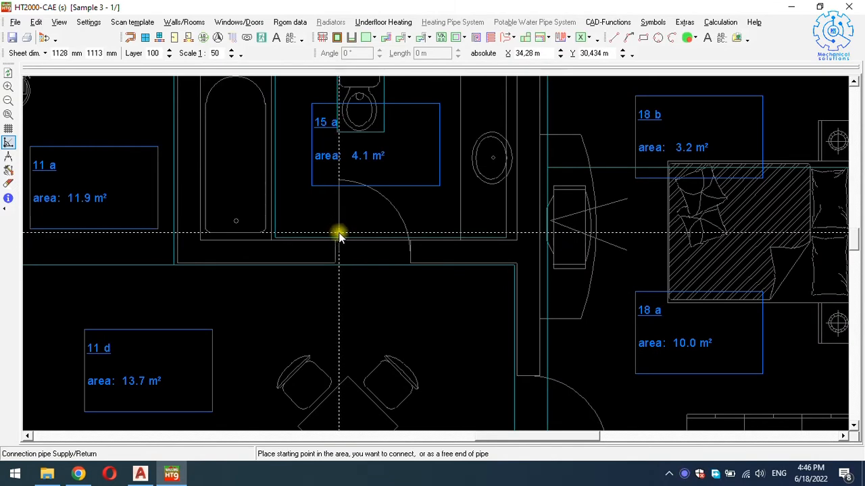
pyautogui.click(339, 232)
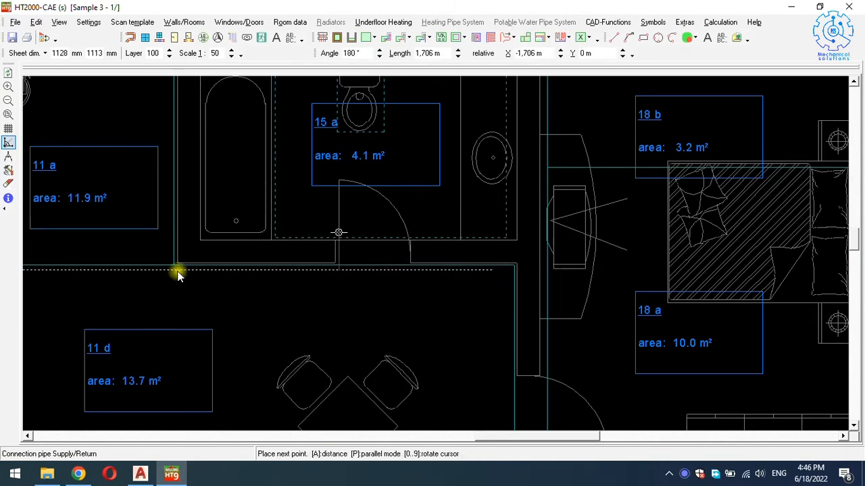
pyautogui.keyDown('ctrl'); pyautogui.scroll(-4, 168, 275); pyautogui.keyUp('ctrl')
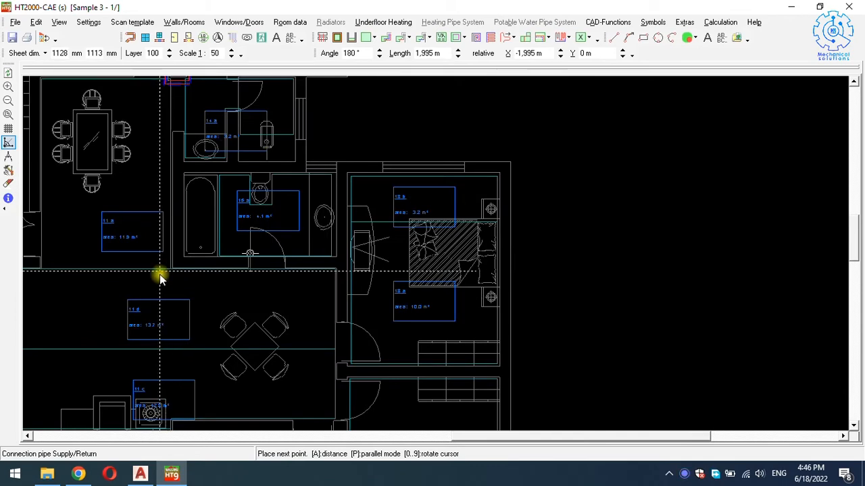
pyautogui.scroll(3, 160, 277)
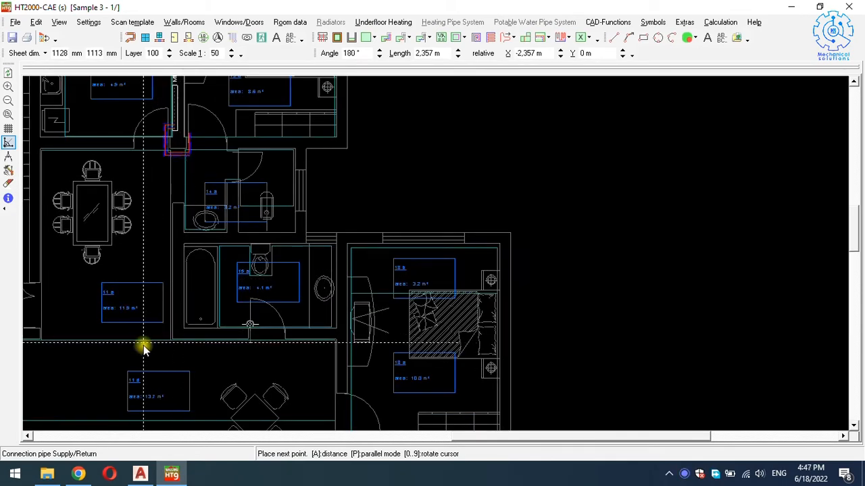
pyautogui.keyDown('ctrl'); pyautogui.scroll(6, 165, 129); pyautogui.keyUp('ctrl')
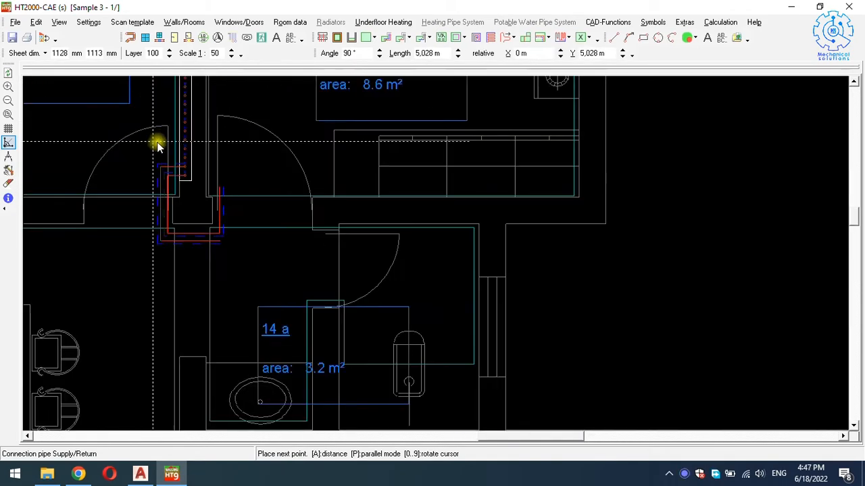
pyautogui.click(160, 177)
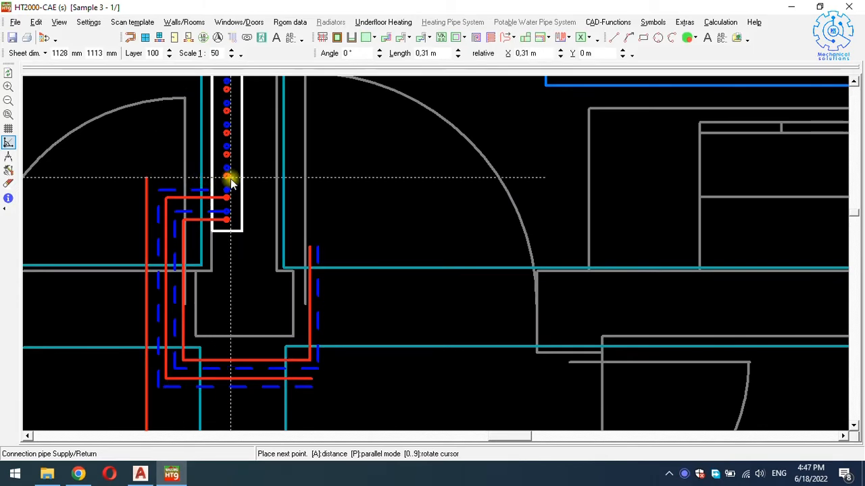
pyautogui.click(227, 179)
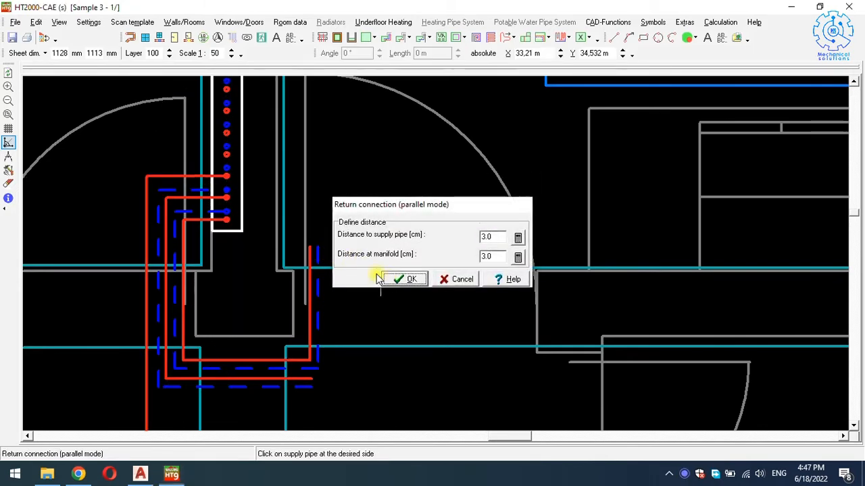
pyautogui.click(399, 278)
pyautogui.scroll(-4, 257, 159)
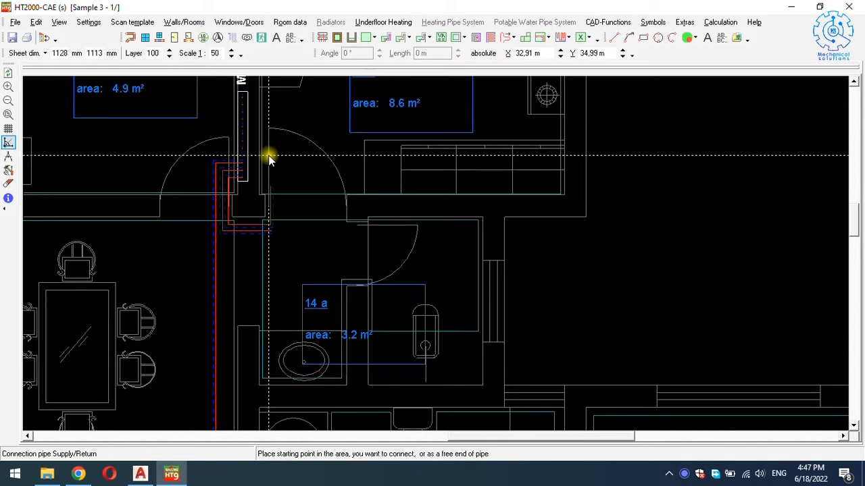
# Exit the pipe tool and reposition the vertical red supply pipe beside the manifold.
pyautogui.press('Escape')
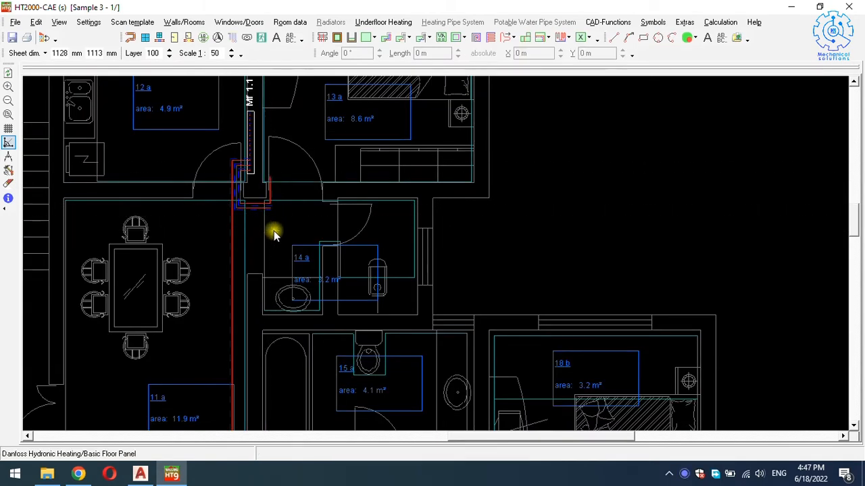
pyautogui.scroll(5, 233, 194)
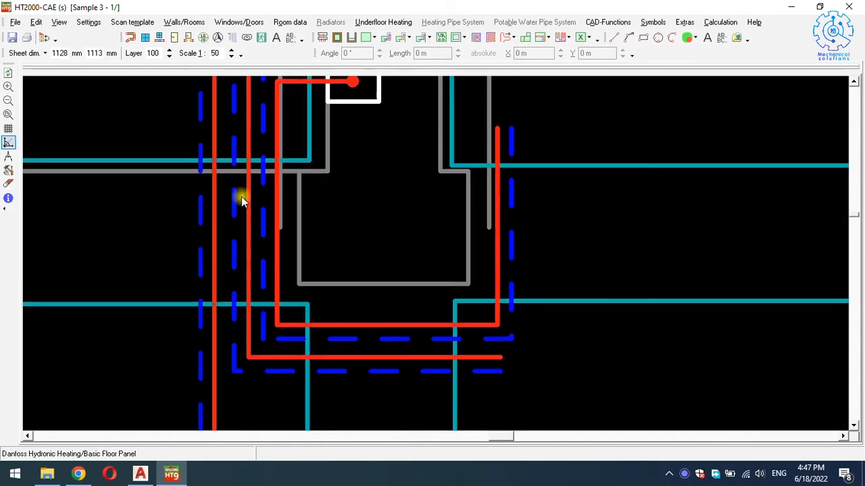
pyautogui.click(215, 196)
pyautogui.click(220, 197)
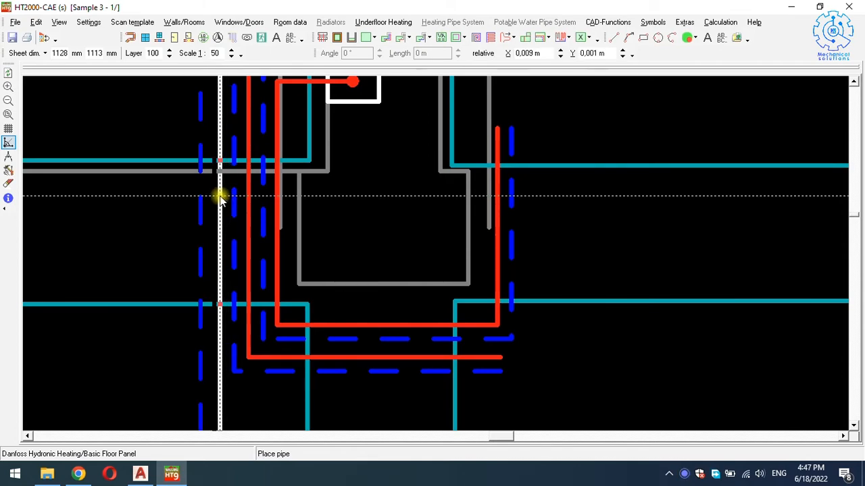
pyautogui.click(218, 196)
# Move the blue dashed return pipe further right, alongside its supply.
pyautogui.click(201, 208)
pyautogui.click(201, 208)
pyautogui.click(218, 195)
pyautogui.scroll(-4, 291, 191)
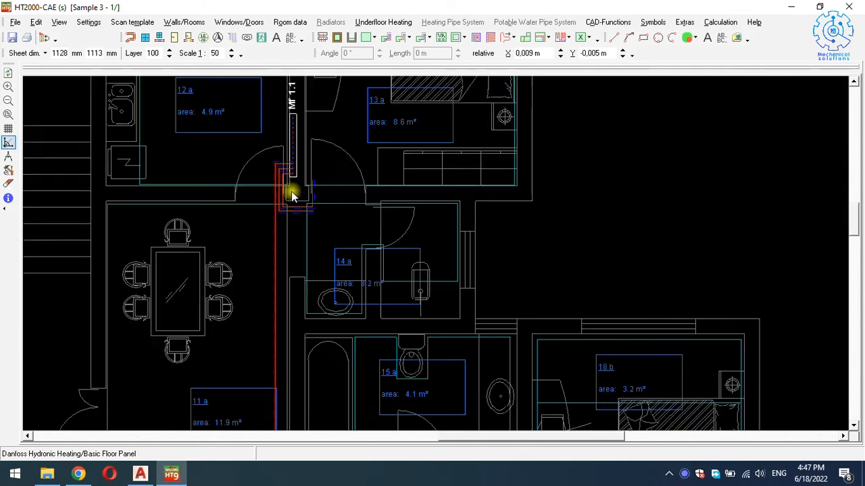
pyautogui.scroll(-2, 291, 191)
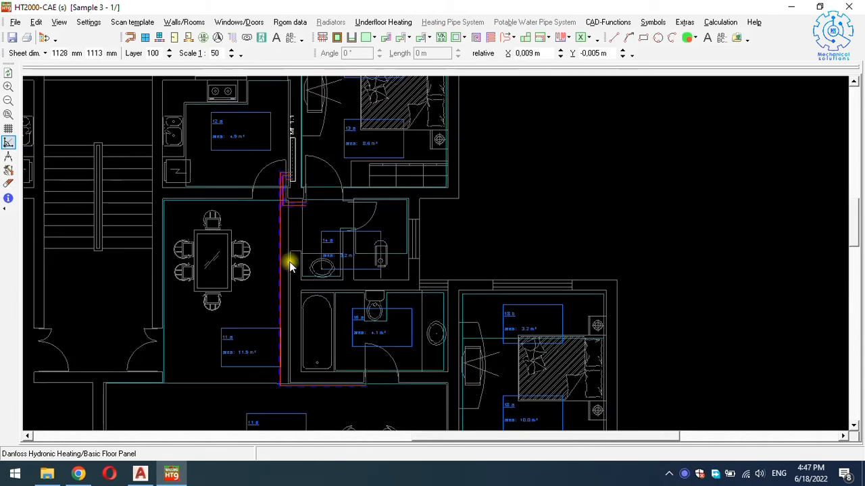
pyautogui.scroll(2, 290, 256)
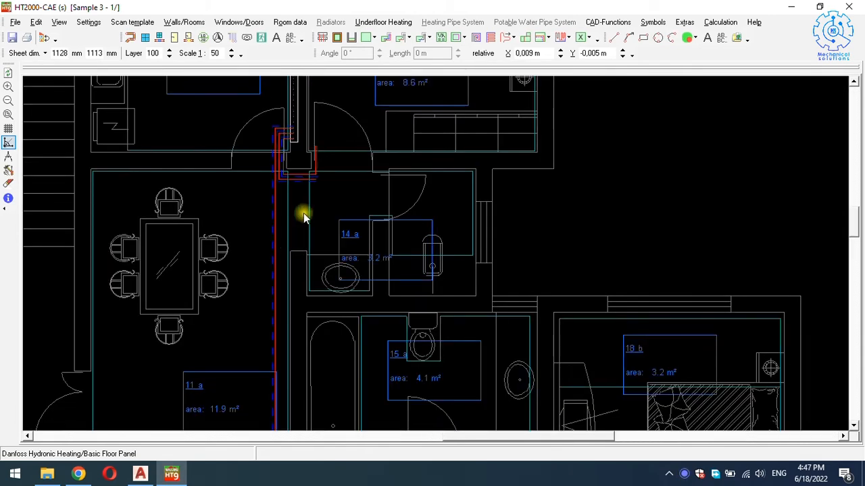
pyautogui.scroll(-3, 305, 213)
pyautogui.scroll(3, 385, 331)
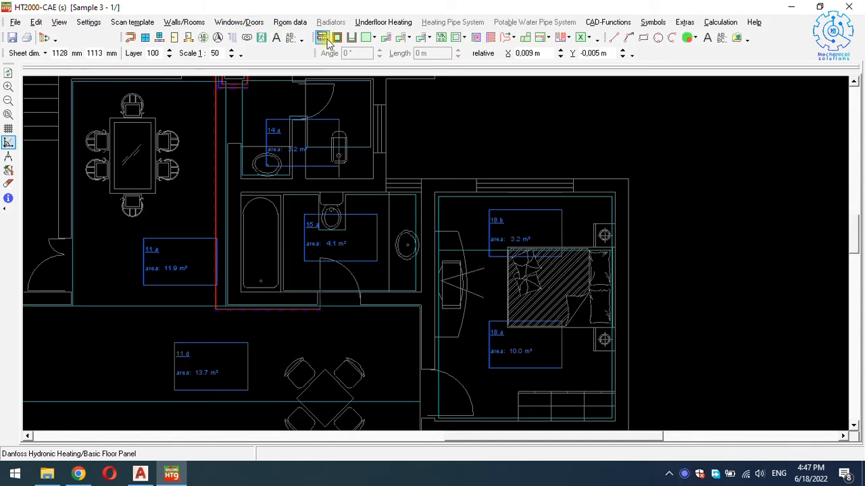
# Start a supply/return connection pipe at the bedroom 18 a doorway, running left then up.
pyautogui.click(386, 39)
pyautogui.scroll(3, 439, 378)
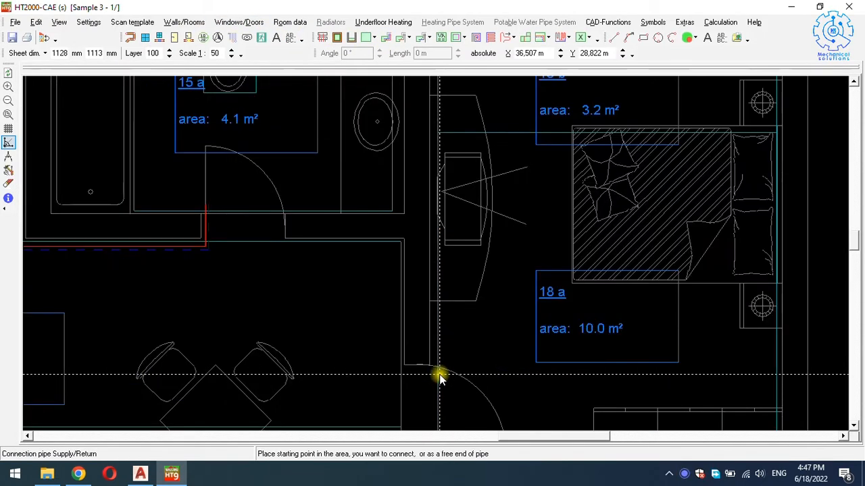
pyautogui.click(442, 378)
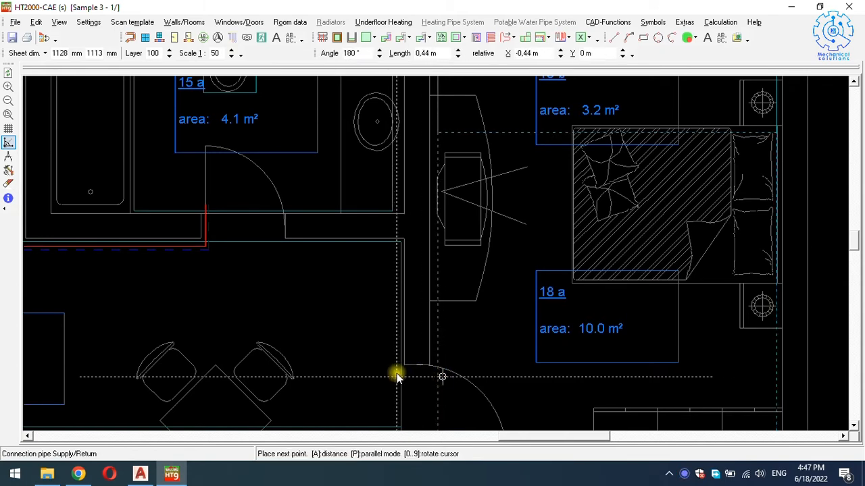
pyautogui.click(397, 377)
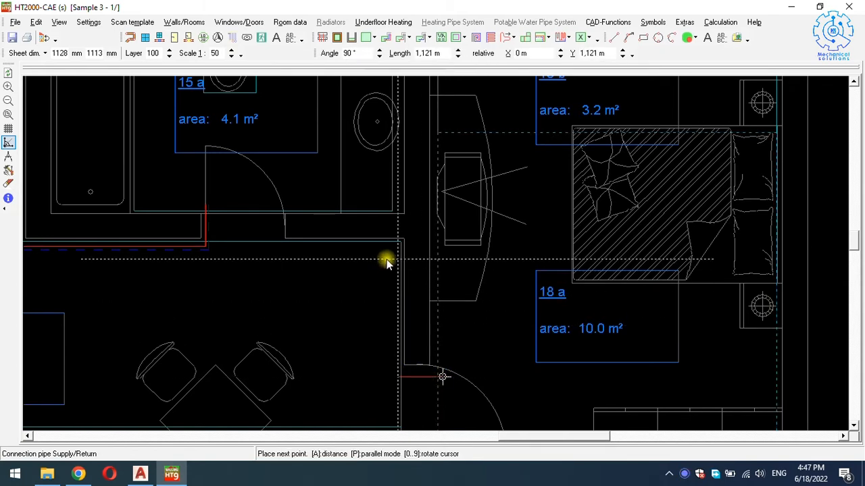
pyautogui.scroll(3, 385, 254)
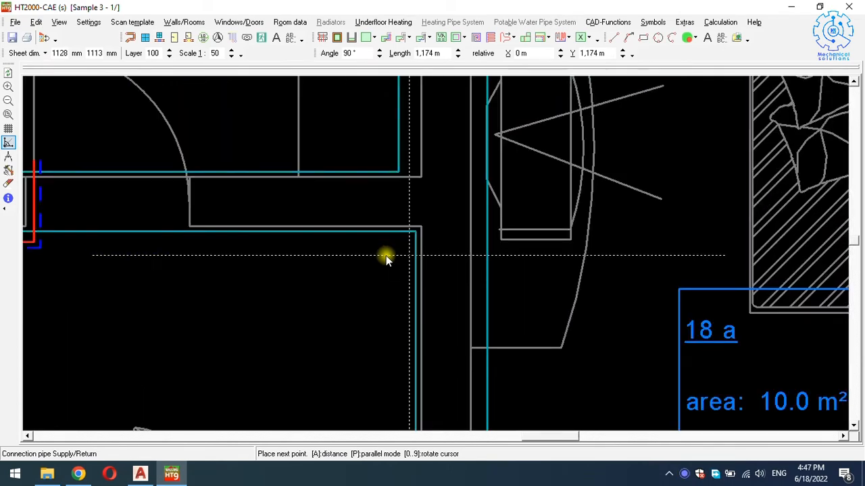
pyautogui.scroll(-1, 386, 256)
pyautogui.click(385, 256)
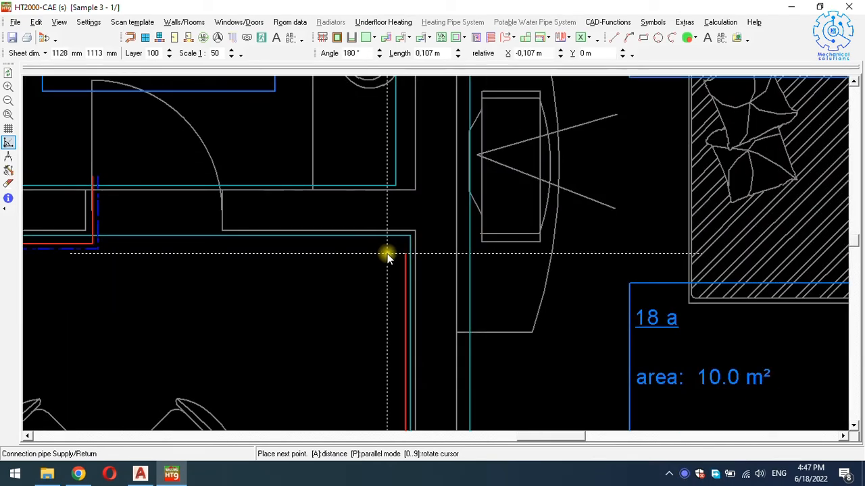
# Route the supply pipe along the bathroom wall and end it at the manifold outlet.
pyautogui.scroll(-2, 385, 256)
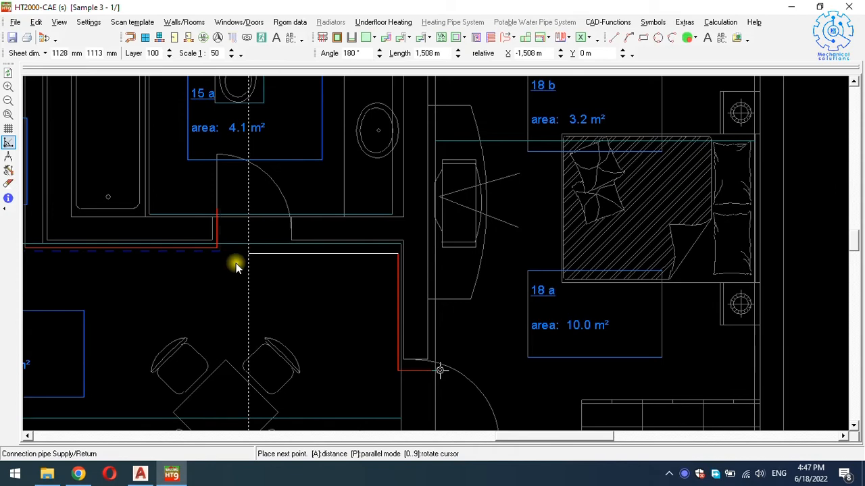
pyautogui.scroll(-1, 200, 262)
pyautogui.scroll(3, 183, 256)
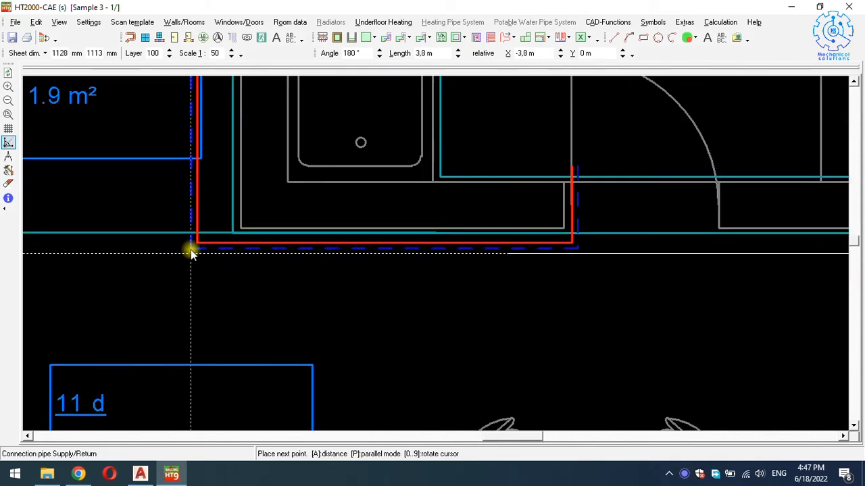
pyautogui.click(183, 253)
pyautogui.scroll(-2, 180, 276)
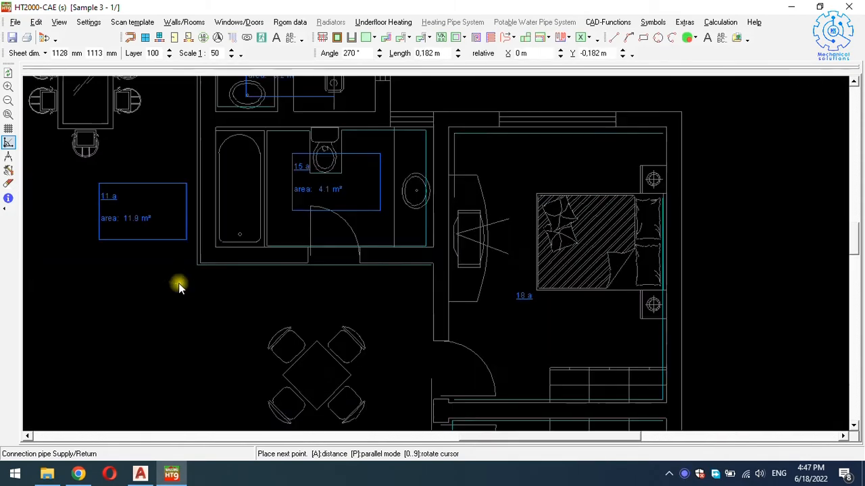
pyautogui.scroll(5, 181, 236)
pyautogui.scroll(6, 183, 185)
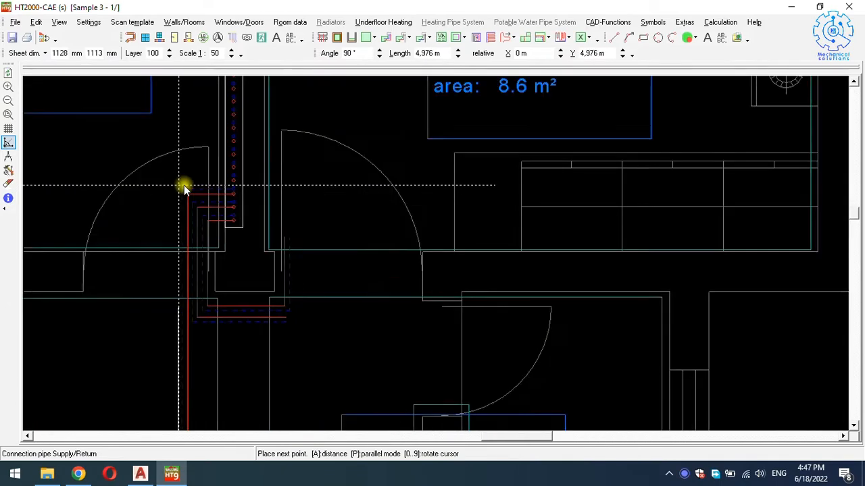
pyautogui.scroll(1, 184, 185)
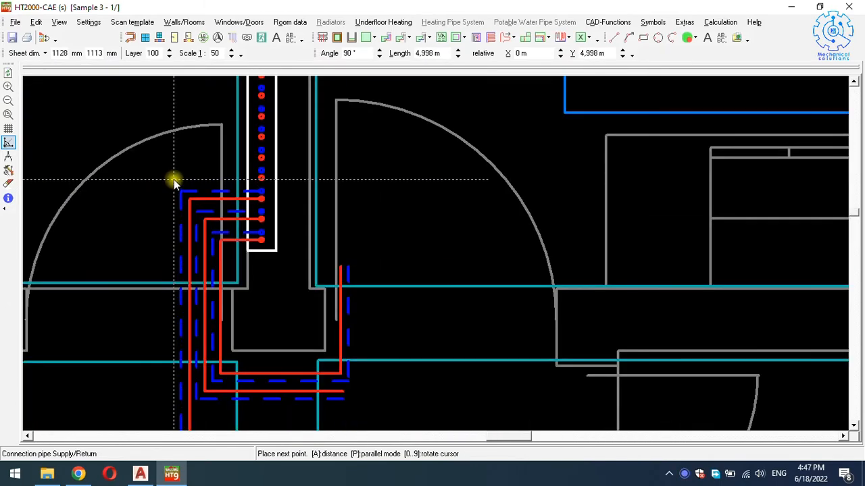
pyautogui.click(174, 181)
pyautogui.click(260, 179)
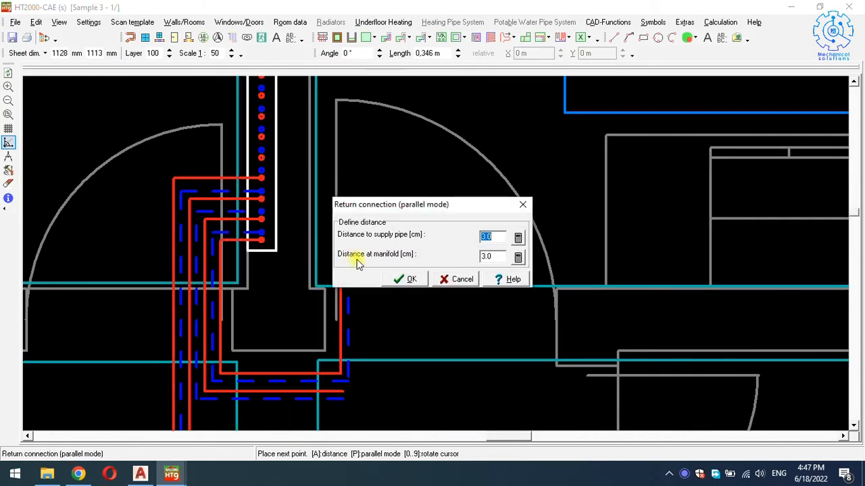
# Accept the 3.0 cm return spacing and lay the return pipe beside the supply.
pyautogui.click(404, 279)
pyautogui.click(224, 177)
pyautogui.scroll(-4, 281, 187)
# Start a connection pipe at the bedroom 18 a door and turn its corners left.
pyautogui.scroll(-3, 302, 249)
pyautogui.scroll(4, 446, 365)
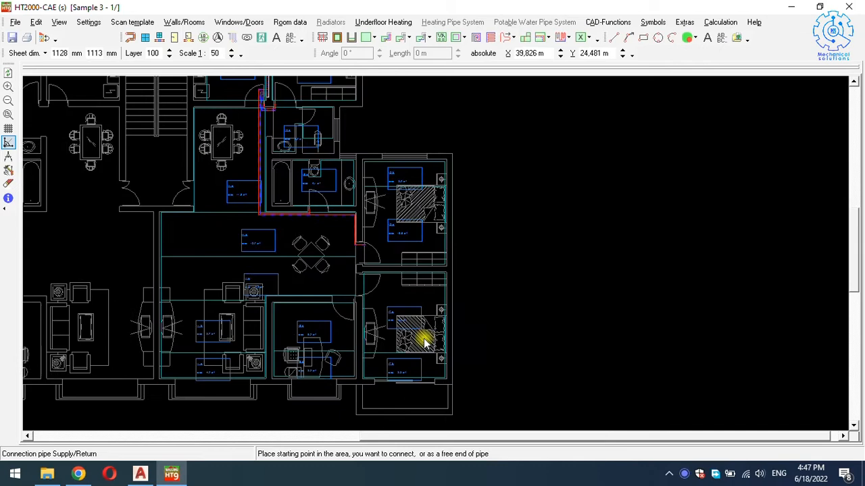
pyautogui.scroll(5, 376, 278)
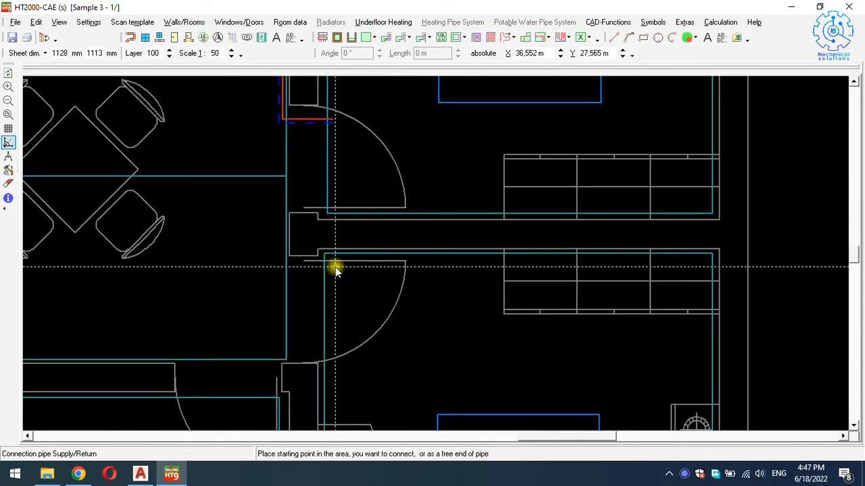
pyautogui.click(333, 266)
pyautogui.click(275, 265)
pyautogui.press('Up')
pyautogui.press('Up')
pyautogui.press('Up')
pyautogui.press('Up')
pyautogui.press('Up')
pyautogui.scroll(3, 270, 162)
pyautogui.scroll(1, 270, 161)
pyautogui.click(273, 161)
# Continue the supply pipe above room 11 d and finish it at the manifold outlet.
pyautogui.scroll(-2, 274, 161)
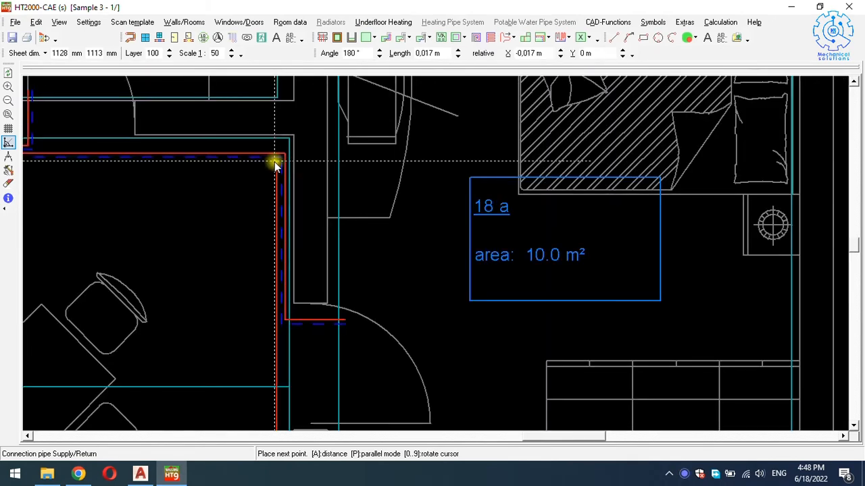
pyautogui.press('Left')
pyautogui.press('Left')
pyautogui.press('Left')
pyautogui.press('Left')
pyautogui.press('Left')
pyautogui.press('Left')
pyautogui.scroll(1, 232, 160)
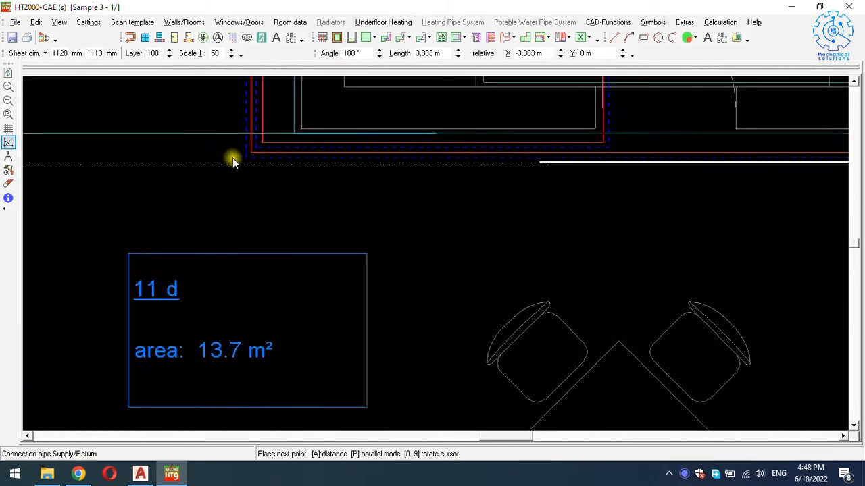
pyautogui.scroll(1, 232, 162)
pyautogui.click(244, 158)
pyautogui.press('Up')
pyautogui.press('Up')
pyautogui.press('Up')
pyautogui.press('Up')
pyautogui.press('Up')
pyautogui.press('Up')
pyautogui.press('Up')
pyautogui.press('Up')
pyautogui.press('Up')
pyautogui.press('Up')
pyautogui.press('Up')
pyautogui.press('Up')
pyautogui.press('Up')
pyautogui.press('Up')
pyautogui.press('Up')
pyautogui.press('Up')
pyautogui.press('Up')
pyautogui.press('Up')
pyautogui.press('Up')
pyautogui.press('Up')
pyautogui.press('Up')
pyautogui.press('Up')
pyautogui.press('Up')
pyautogui.scroll(-1, 234, 169)
pyautogui.press('Up')
pyautogui.press('Up')
pyautogui.press('Up')
pyautogui.press('Up')
pyautogui.press('Up')
pyautogui.press('Up')
pyautogui.press('Up')
pyautogui.scroll(2, 239, 149)
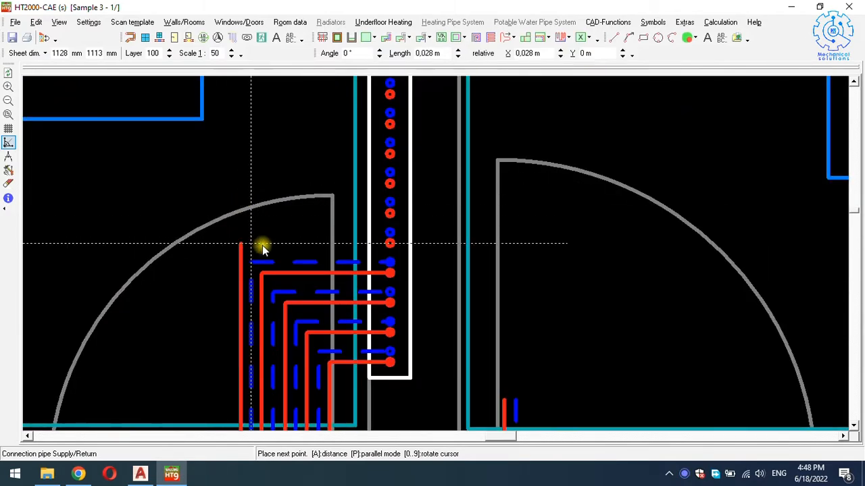
pyautogui.click(389, 243)
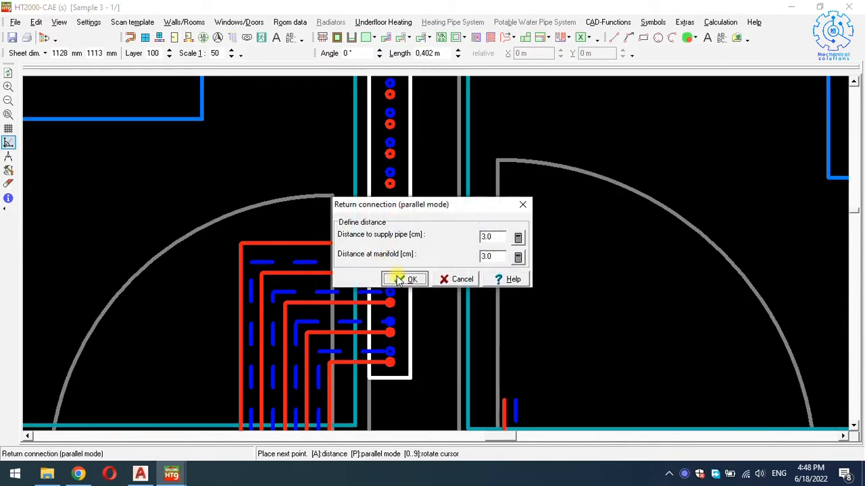
# Accept the 3.0 cm return spacing and place the return pipe alongside the supply.
pyautogui.click(400, 280)
pyautogui.click(286, 234)
pyautogui.scroll(-5, 334, 212)
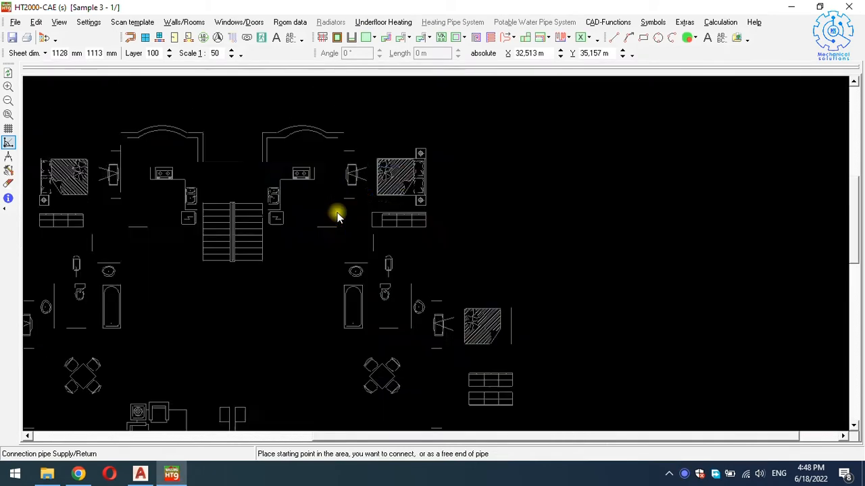
# Start a new connection pipe at bedroom 17 a's door and fix its first corner.
pyautogui.scroll(1, 406, 351)
pyautogui.press('Down')
pyautogui.press('Down')
pyautogui.press('Down')
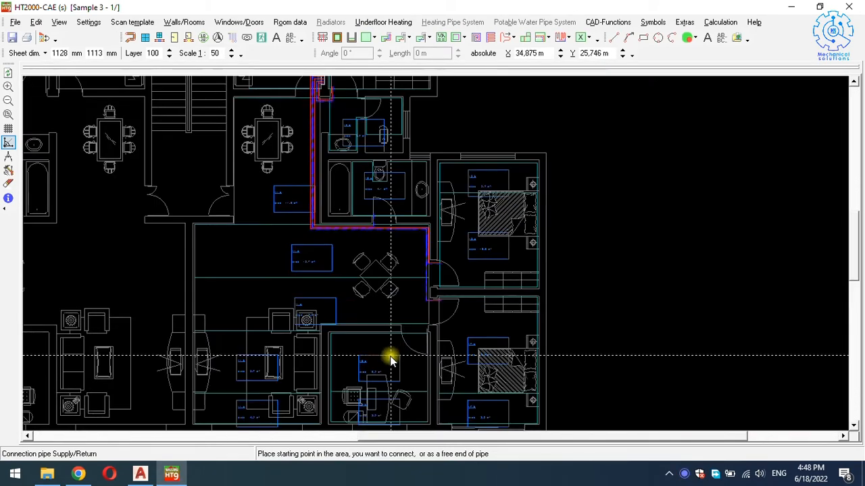
pyautogui.scroll(2, 418, 340)
pyautogui.scroll(1, 430, 329)
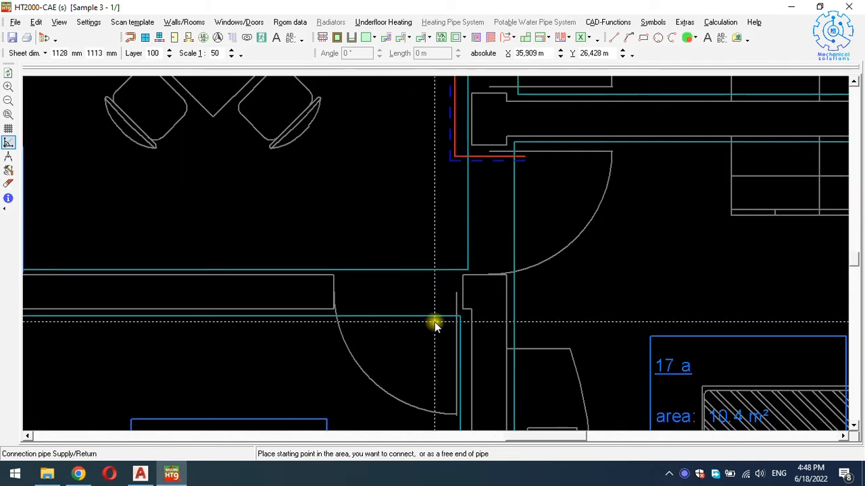
pyautogui.scroll(1, 441, 322)
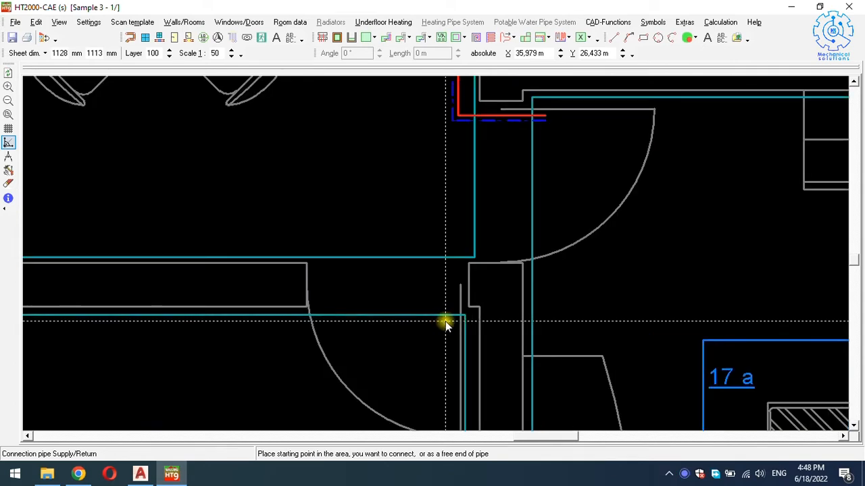
pyautogui.click(443, 321)
pyautogui.scroll(-2, 449, 278)
pyautogui.scroll(4, 436, 179)
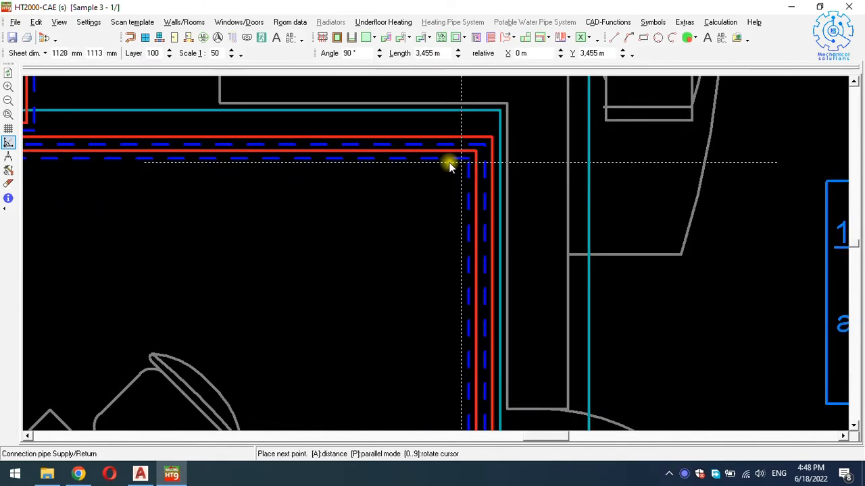
pyautogui.click(454, 165)
# Route the supply pipe above room 11 d, past the nearby door, into the manifold outlet.
pyautogui.scroll(-2, 454, 168)
pyautogui.scroll(1, 366, 168)
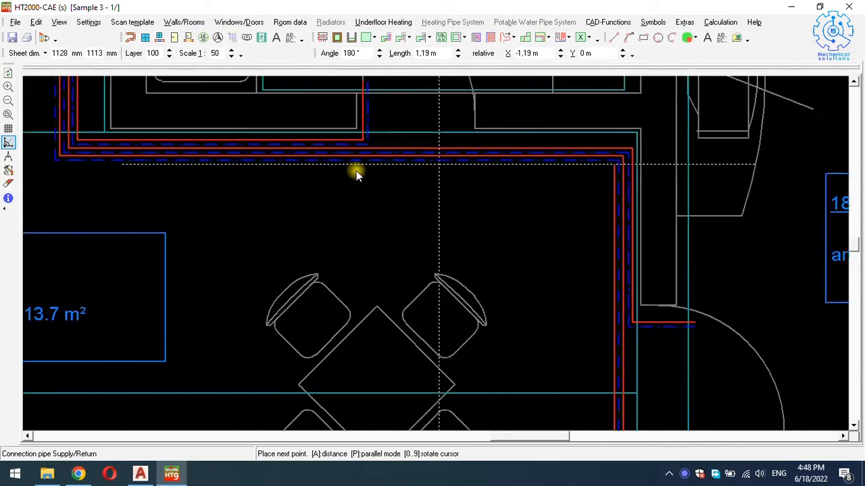
pyautogui.scroll(2, 305, 163)
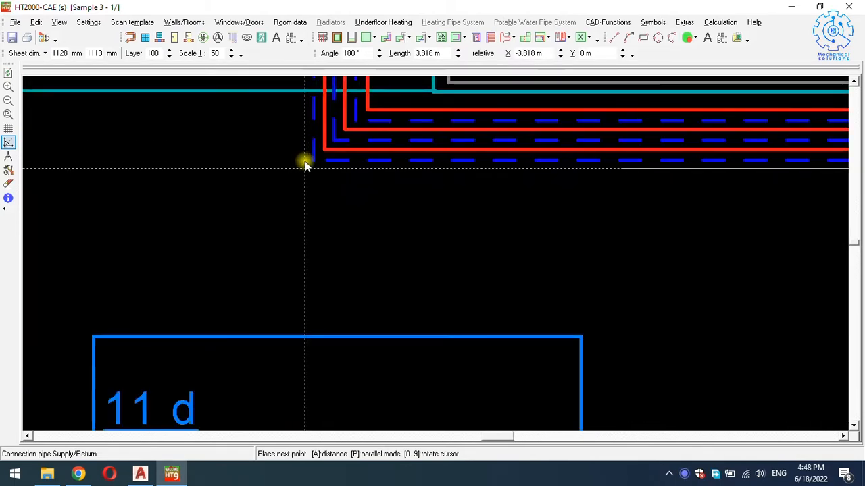
pyautogui.click(304, 164)
pyautogui.scroll(-2, 289, 200)
pyautogui.press('Up')
pyautogui.press('Up')
pyautogui.press('Up')
pyautogui.press('Up')
pyautogui.press('Up')
pyautogui.press('Up')
pyautogui.press('Up')
pyautogui.press('Up')
pyautogui.press('Up')
pyautogui.press('Up')
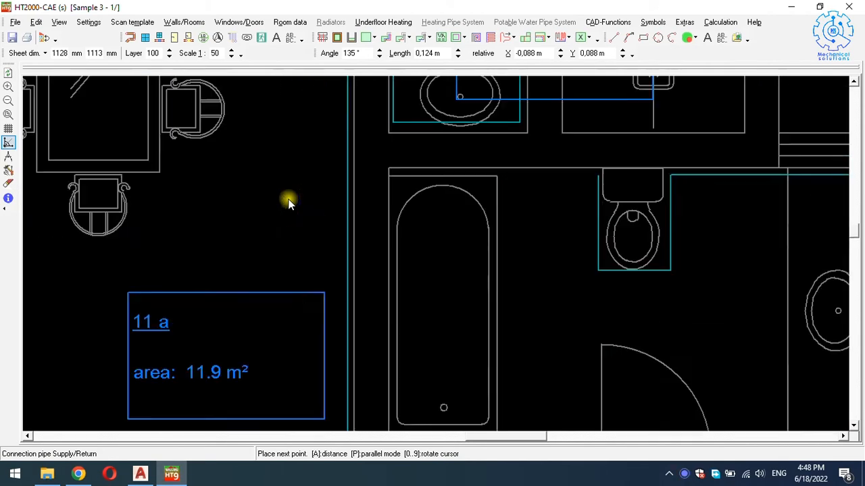
pyautogui.press('Up')
pyautogui.press('Up')
pyautogui.press('Up')
pyautogui.press('Up')
pyautogui.press('Up')
pyautogui.press('Up')
pyautogui.press('Up')
pyautogui.press('Up')
pyautogui.press('Up')
pyautogui.press('Up')
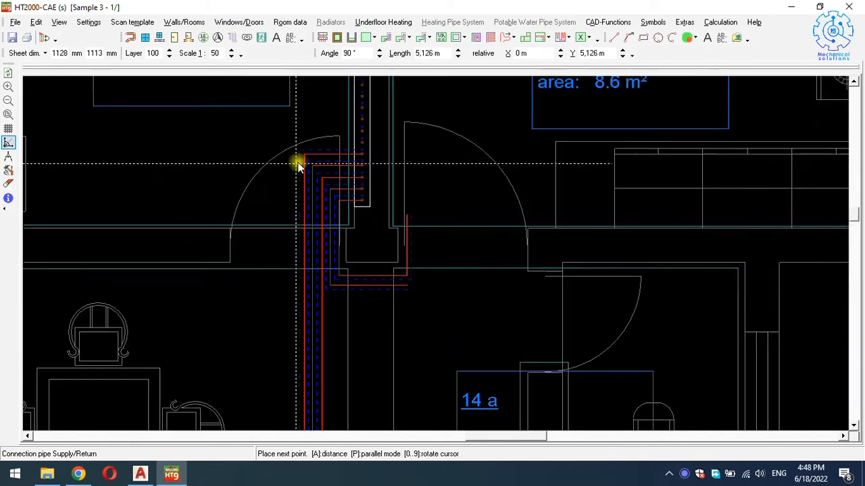
pyautogui.scroll(2, 296, 168)
pyautogui.click(295, 200)
pyautogui.click(497, 200)
# Accept the 3.0 cm return spacing and add the return pipe alongside.
pyautogui.click(404, 277)
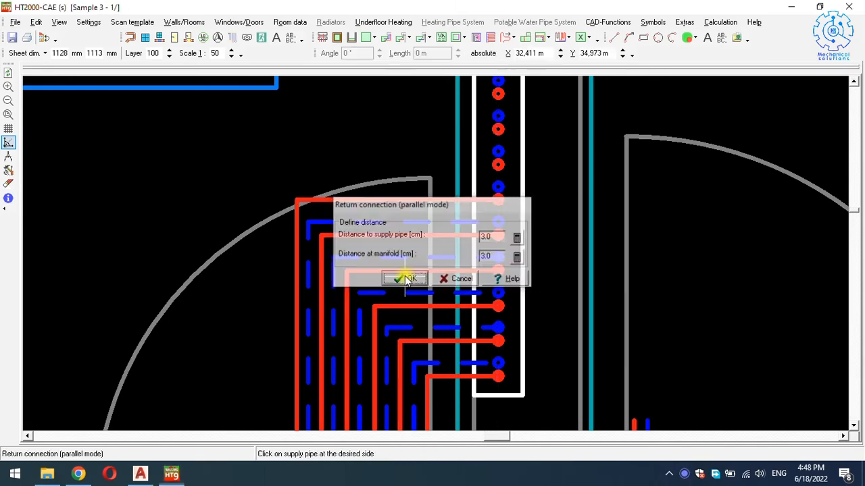
pyautogui.click(363, 191)
pyautogui.scroll(-12, 373, 192)
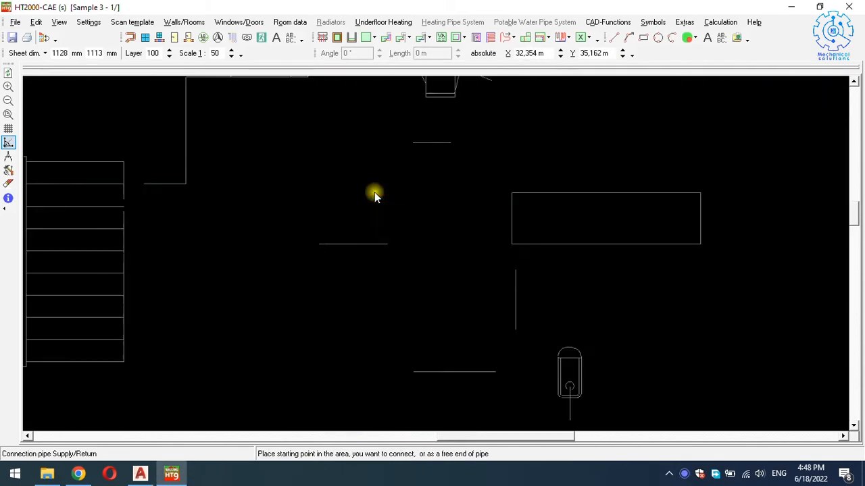
# Start a connection pipe in the living room near area 11 b, up to the top wall.
pyautogui.scroll(-6, 422, 288)
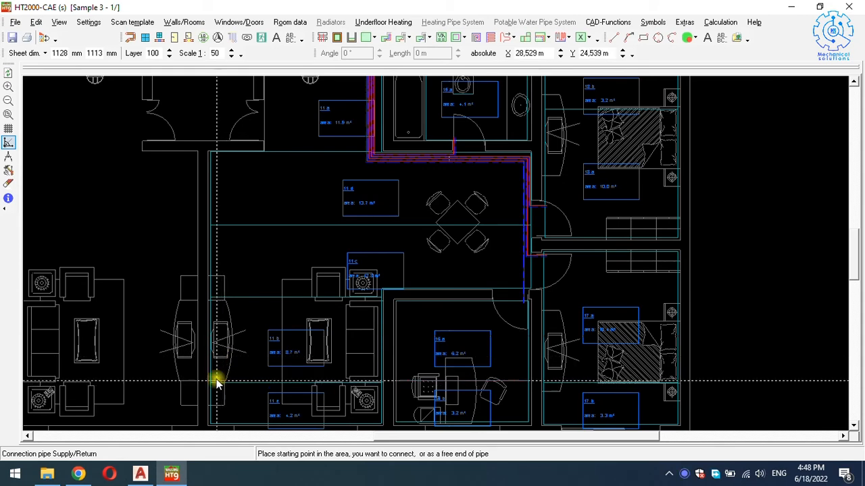
pyautogui.scroll(-3, 216, 304)
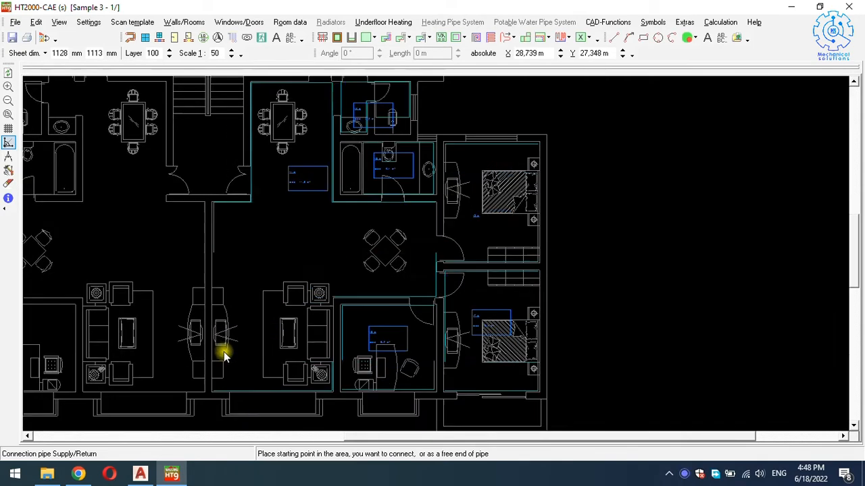
pyautogui.scroll(1, 217, 319)
pyautogui.scroll(3, 218, 316)
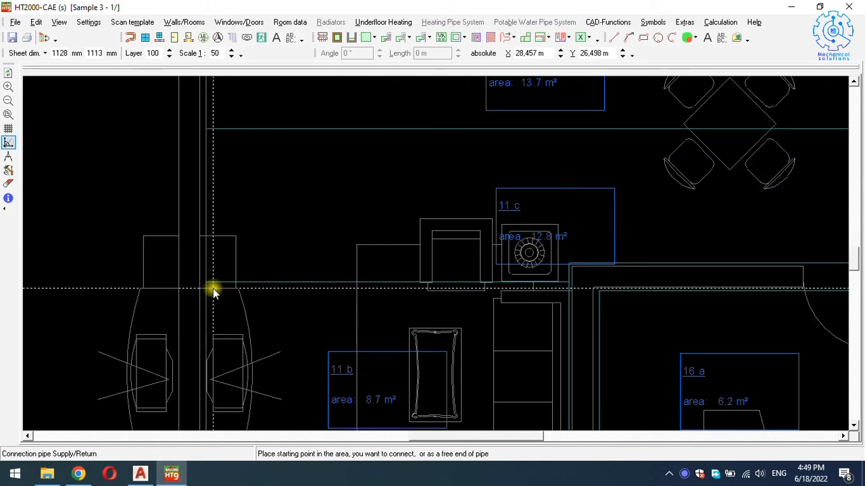
pyautogui.click(213, 289)
pyautogui.scroll(-4, 215, 286)
pyautogui.scroll(3, 220, 200)
pyautogui.scroll(1, 215, 192)
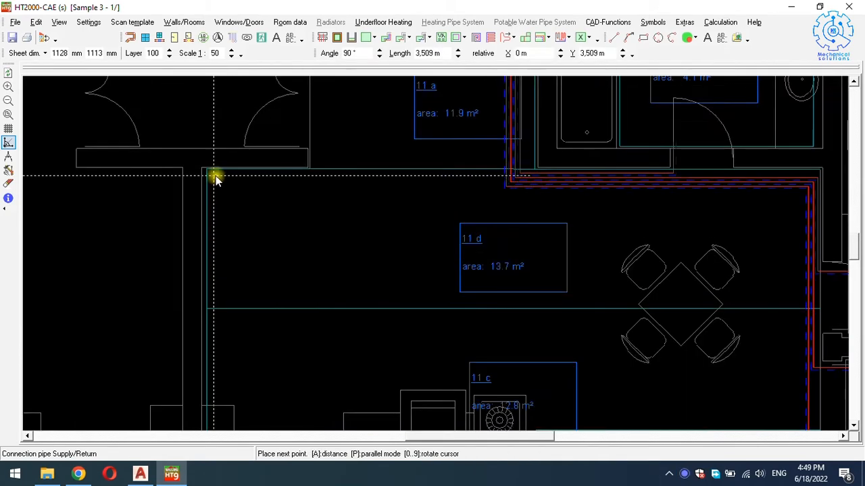
pyautogui.click(316, 178)
# Route the supply pipe above the dining table, up beside the 4.9 m² area, into the manifold.
pyautogui.scroll(7, 315, 178)
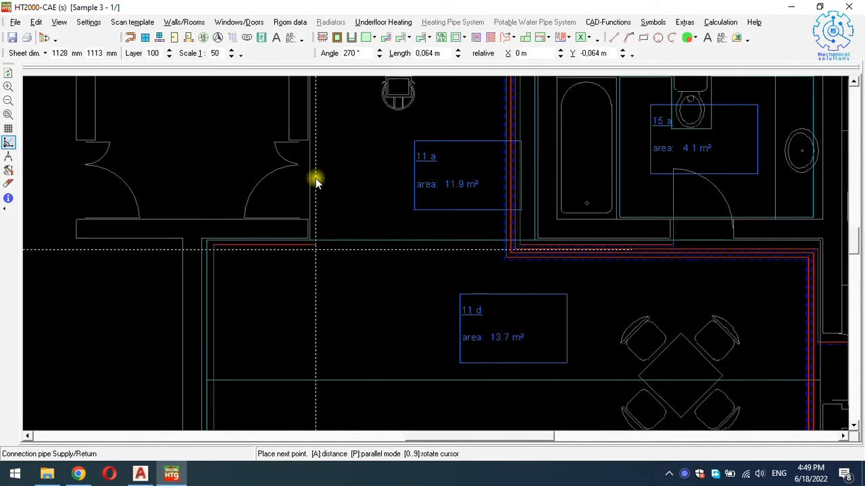
pyautogui.scroll(3, 315, 178)
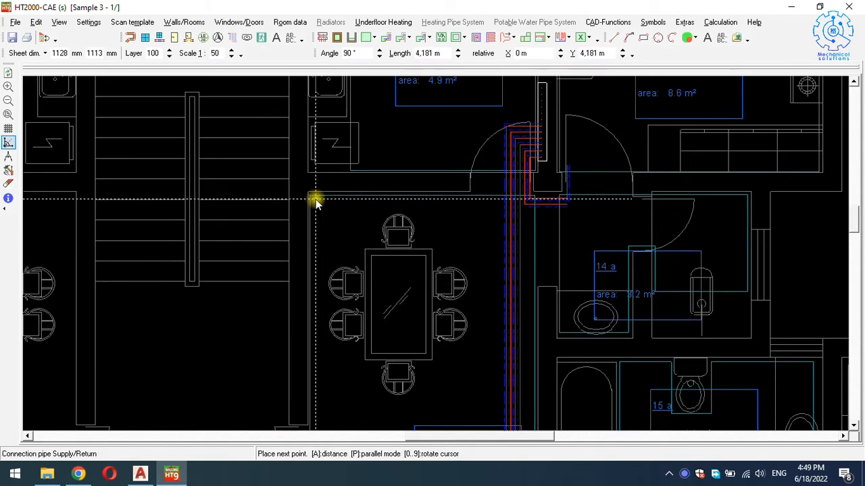
pyautogui.click(315, 201)
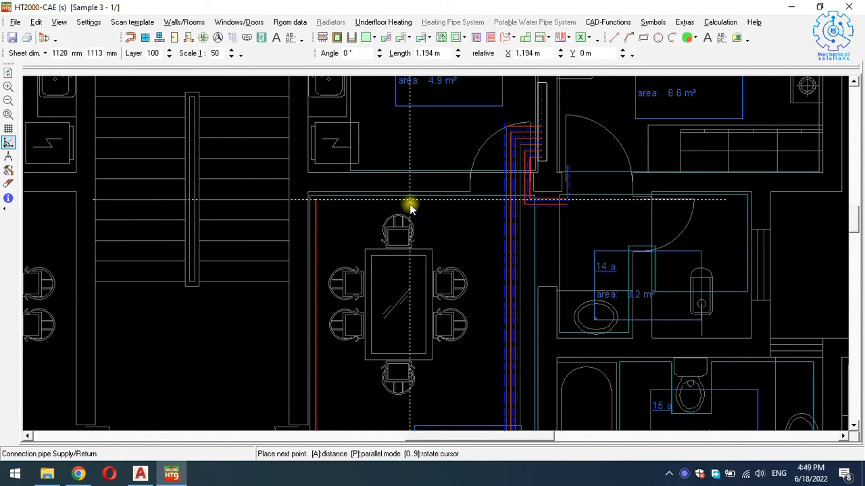
pyautogui.click(471, 200)
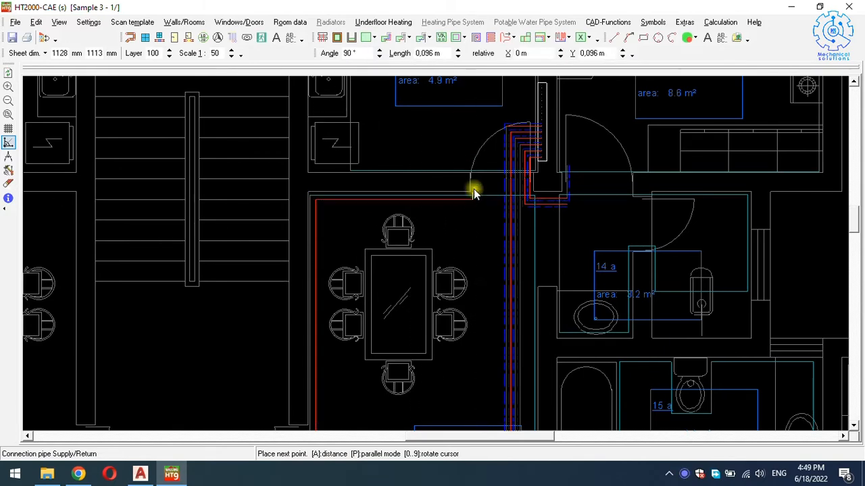
pyautogui.scroll(3, 496, 114)
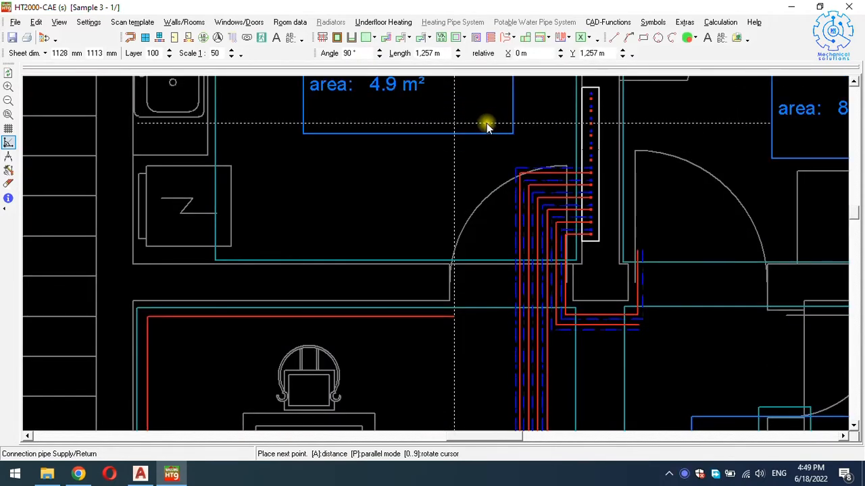
pyautogui.click(490, 110)
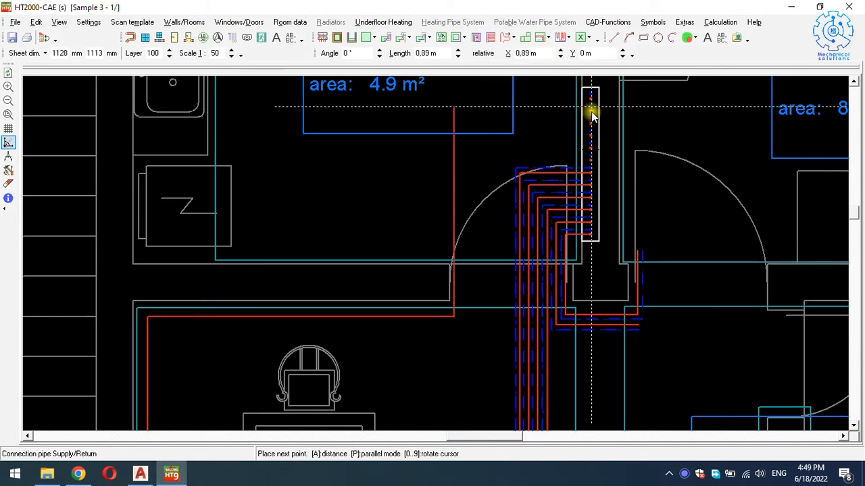
pyautogui.click(591, 114)
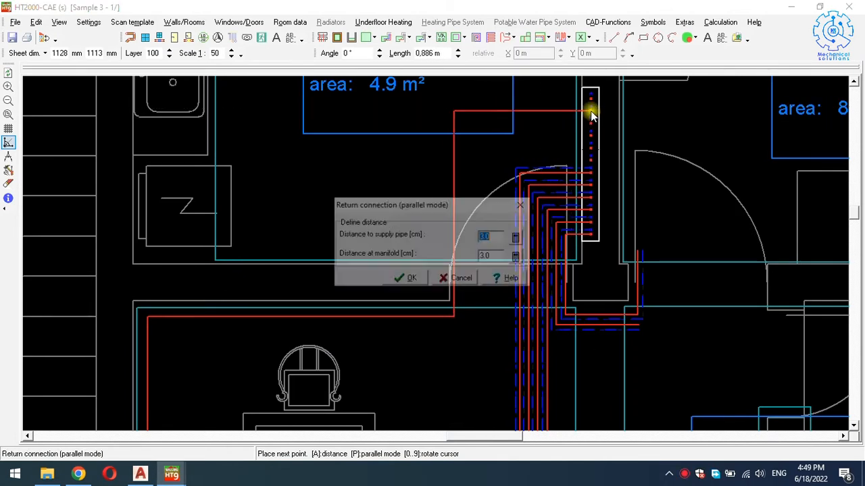
# Accept the 3.0 cm return spacing and place the return pipe along the supply.
pyautogui.click(405, 279)
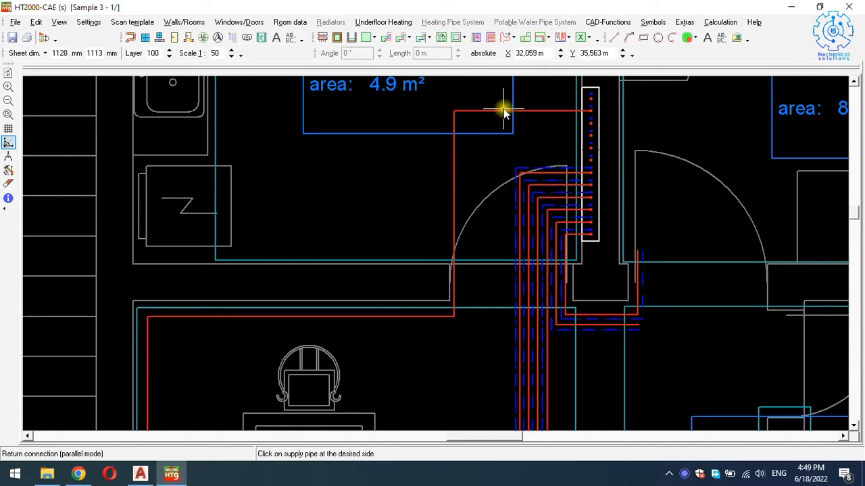
pyautogui.click(503, 109)
pyautogui.keyDown('ctrl'); pyautogui.scroll(-3, 507, 108); pyautogui.keyUp('ctrl')
pyautogui.scroll(-8, 500, 128)
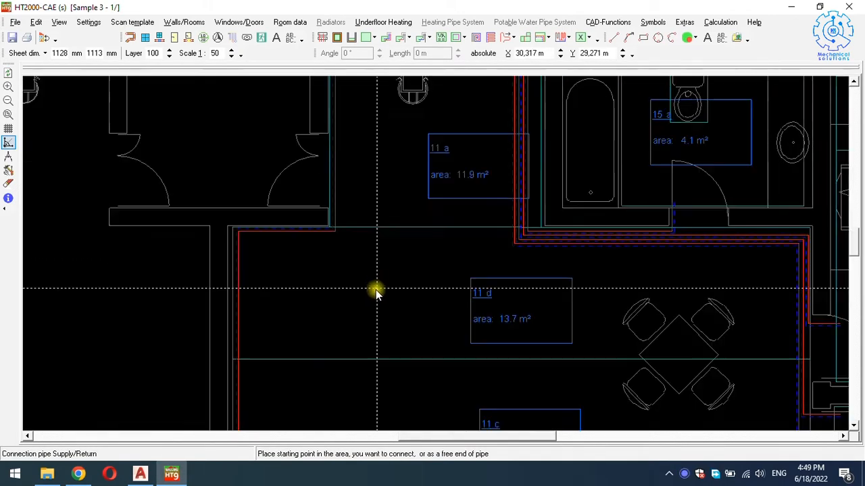
# Start a connection pipe at the heating area edge and run it vertically up.
pyautogui.scroll(-2, 375, 291)
pyautogui.keyDown('ctrl'); pyautogui.scroll(-3, 374, 291); pyautogui.keyUp('ctrl')
pyautogui.scroll(-3, 374, 291)
pyautogui.keyDown('ctrl'); pyautogui.scroll(3, 292, 252); pyautogui.keyUp('ctrl')
pyautogui.keyDown('ctrl'); pyautogui.scroll(-2, 315, 247); pyautogui.keyUp('ctrl')
pyautogui.scroll(3, 325, 230)
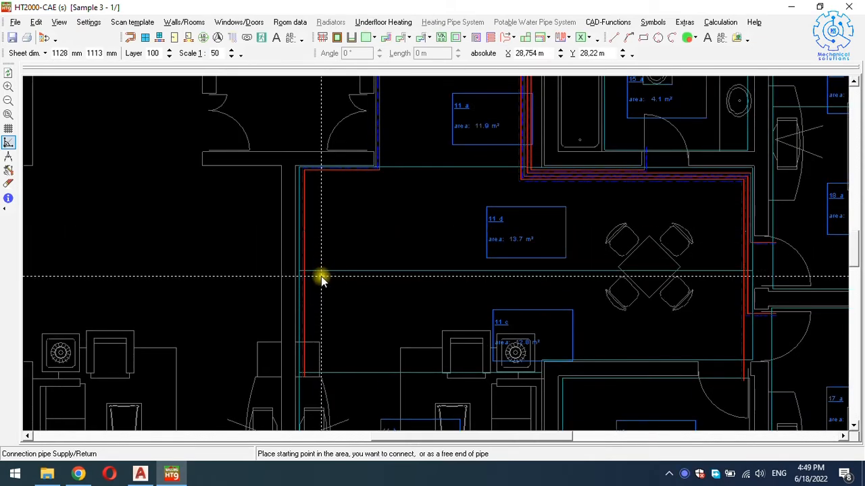
pyautogui.keyDown('ctrl'); pyautogui.scroll(3, 319, 276); pyautogui.keyUp('ctrl')
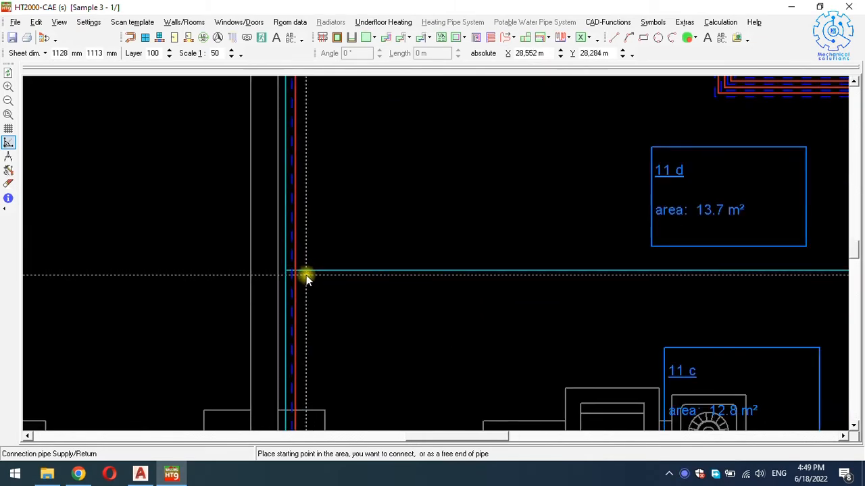
pyautogui.keyDown('ctrl'); pyautogui.scroll(2, 304, 277); pyautogui.keyUp('ctrl')
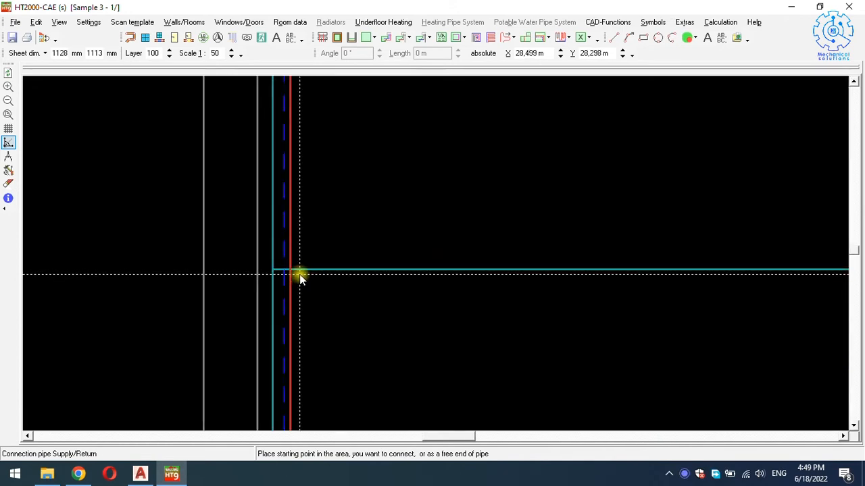
pyautogui.keyDown('ctrl'); pyautogui.scroll(-3, 301, 277); pyautogui.keyUp('ctrl')
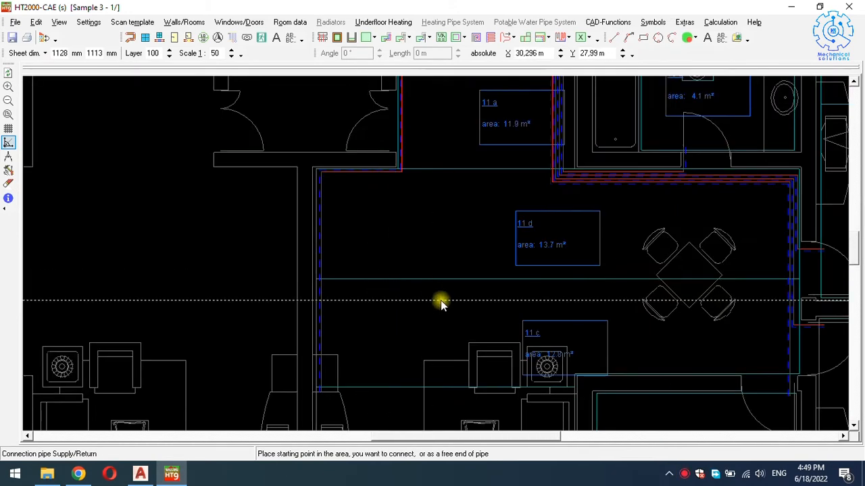
pyautogui.keyDown('ctrl'); pyautogui.scroll(4, 323, 286); pyautogui.keyUp('ctrl')
pyautogui.click(325, 287)
pyautogui.keyDown('ctrl'); pyautogui.scroll(-2, 325, 286); pyautogui.keyUp('ctrl')
pyautogui.scroll(2, 341, 216)
pyautogui.scroll(2, 341, 193)
pyautogui.keyDown('ctrl'); pyautogui.scroll(2, 329, 188); pyautogui.keyUp('ctrl')
pyautogui.click(328, 187)
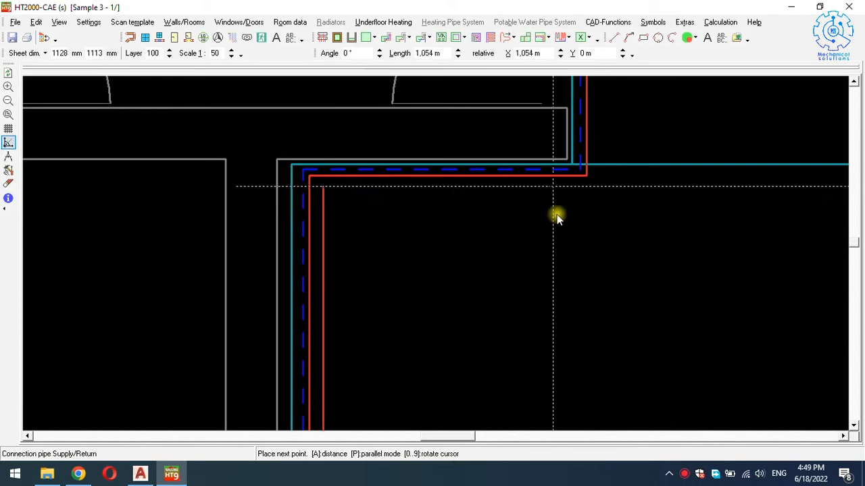
# Route the pipe across and above the table to beside the riser pipes.
pyautogui.click(595, 199)
pyautogui.scroll(2, 596, 201)
pyautogui.keyDown('ctrl'); pyautogui.scroll(-6, 585, 213); pyautogui.keyUp('ctrl')
pyautogui.scroll(4, 598, 177)
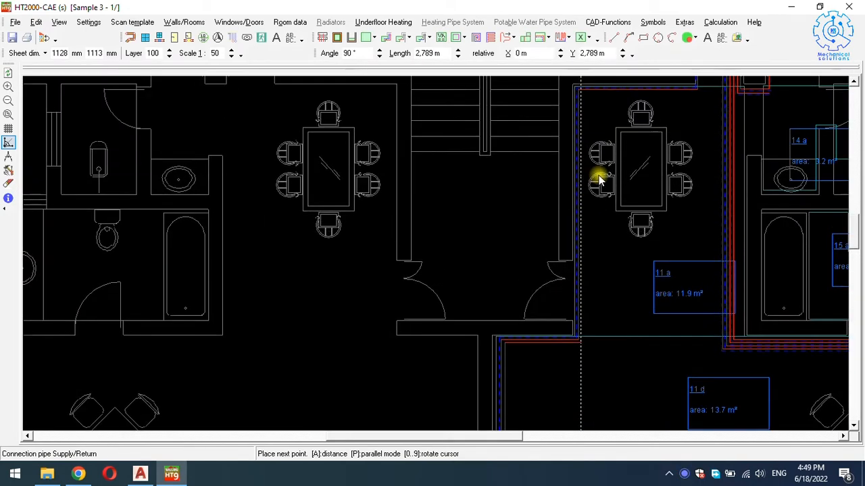
pyautogui.keyDown('ctrl'); pyautogui.scroll(1, 596, 162); pyautogui.keyUp('ctrl')
pyautogui.keyDown('ctrl'); pyautogui.scroll(3, 597, 164); pyautogui.keyUp('ctrl')
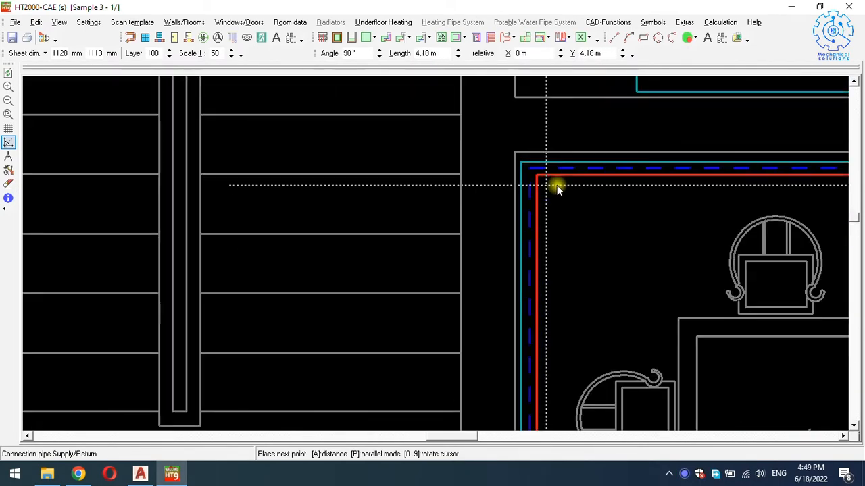
pyautogui.click(555, 185)
pyautogui.keyDown('ctrl'); pyautogui.scroll(-2, 555, 186); pyautogui.keyUp('ctrl')
pyautogui.hscroll(3, 555, 186)
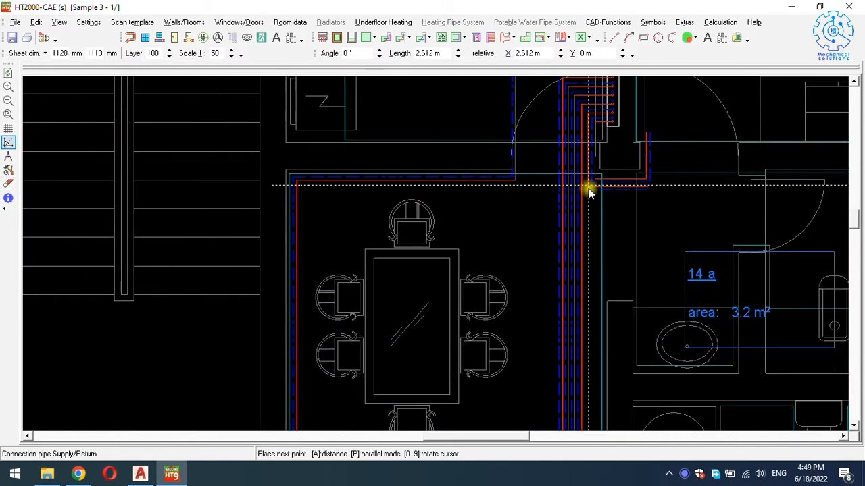
pyautogui.keyDown('ctrl'); pyautogui.scroll(2, 506, 185); pyautogui.keyUp('ctrl')
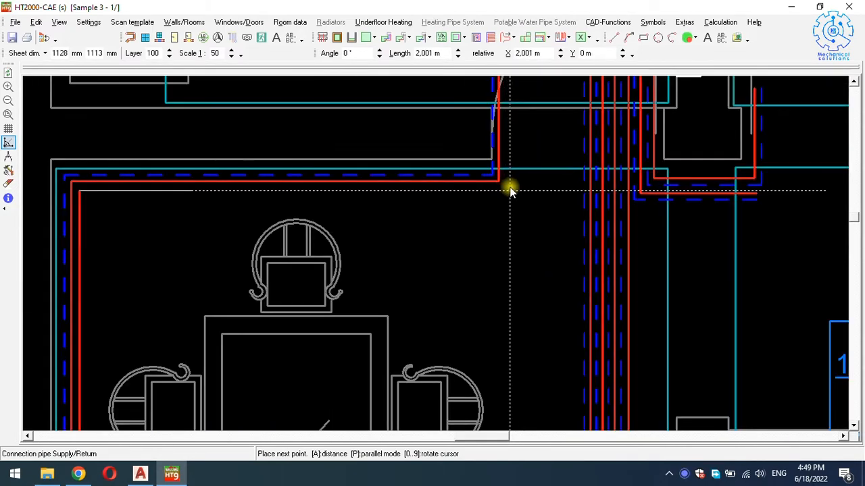
pyautogui.click(507, 186)
# Run the supply below the 4.9 m² area into a free manifold outlet, with return 3.0 cm alongside.
pyautogui.keyDown('ctrl'); pyautogui.scroll(-1, 507, 186); pyautogui.keyUp('ctrl')
pyautogui.scroll(4, 515, 181)
pyautogui.keyDown('ctrl'); pyautogui.scroll(2, 518, 149); pyautogui.keyUp('ctrl')
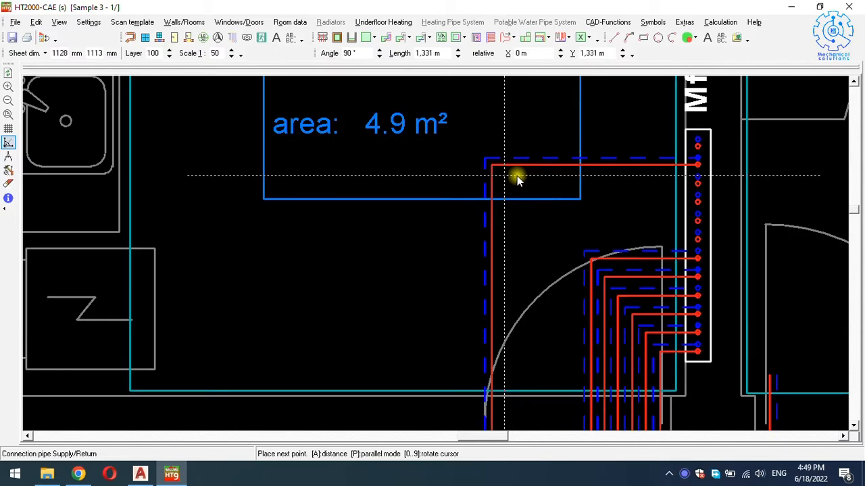
pyautogui.click(517, 181)
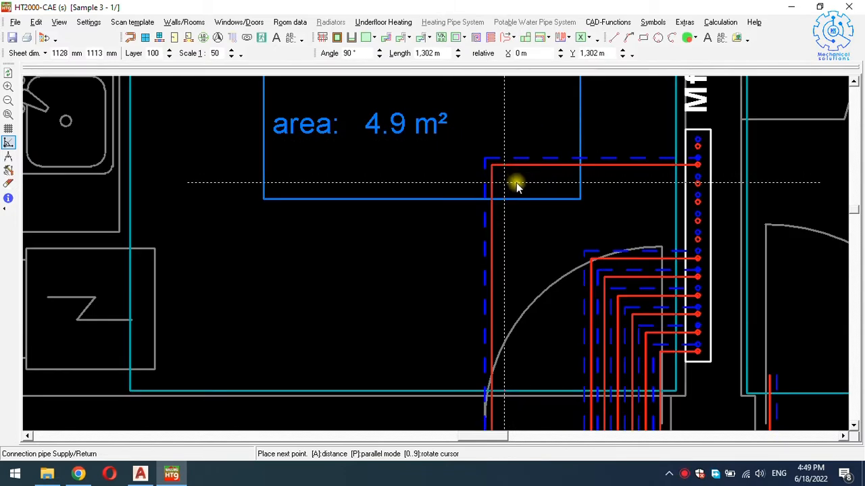
pyautogui.click(697, 184)
pyautogui.click(410, 280)
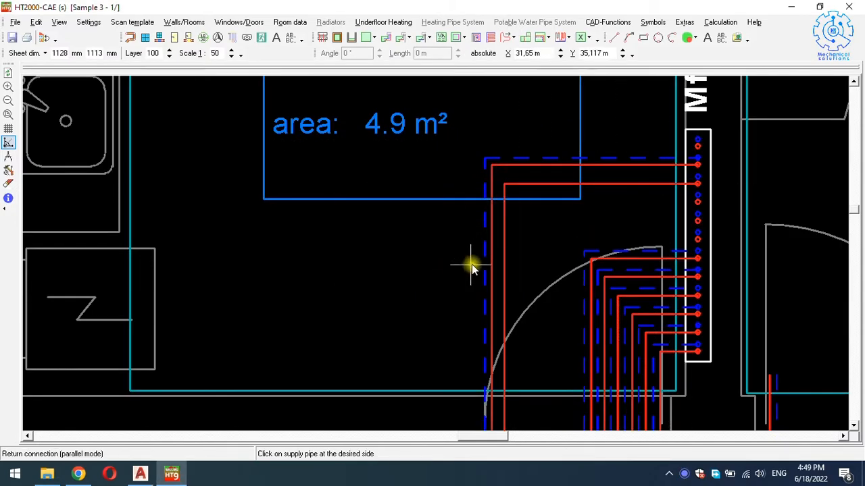
pyautogui.click(500, 245)
# Start a new connection pipe at the existing pipe corner and run it up above the table.
pyautogui.scroll(-3, 513, 212)
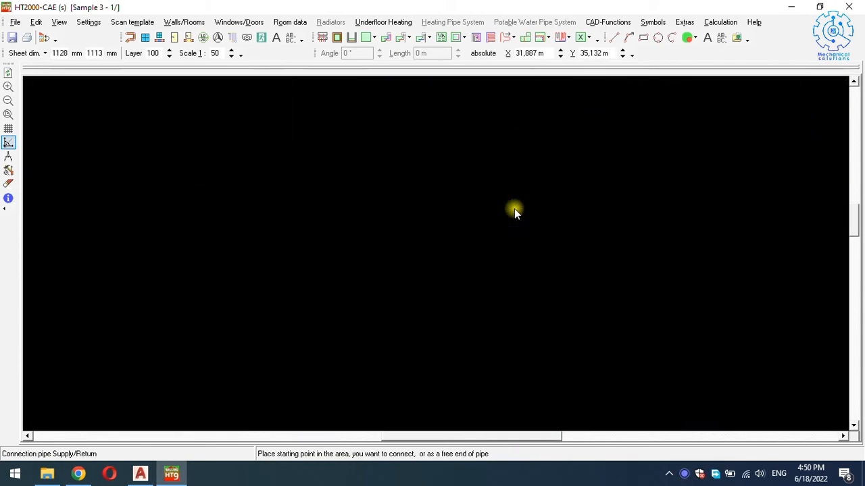
pyautogui.keyDown('ctrl'); pyautogui.scroll(-1, 477, 280); pyautogui.keyUp('ctrl')
pyautogui.scroll(-2, 479, 295)
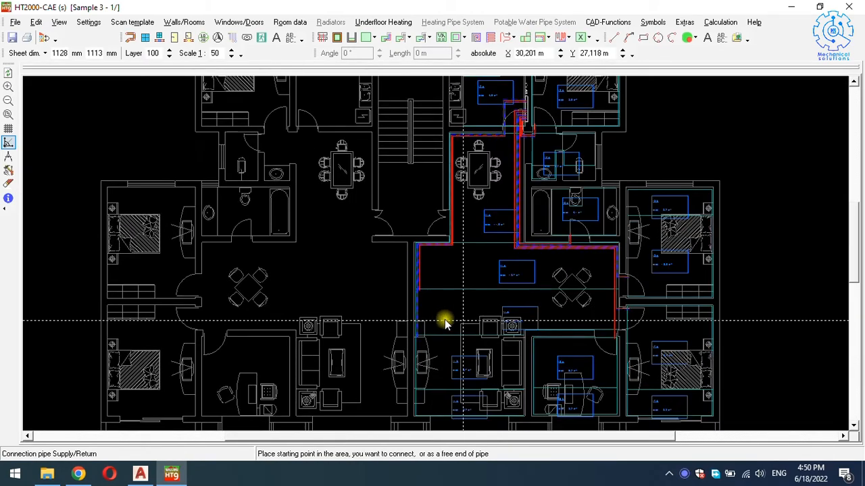
pyautogui.scroll(1, 473, 233)
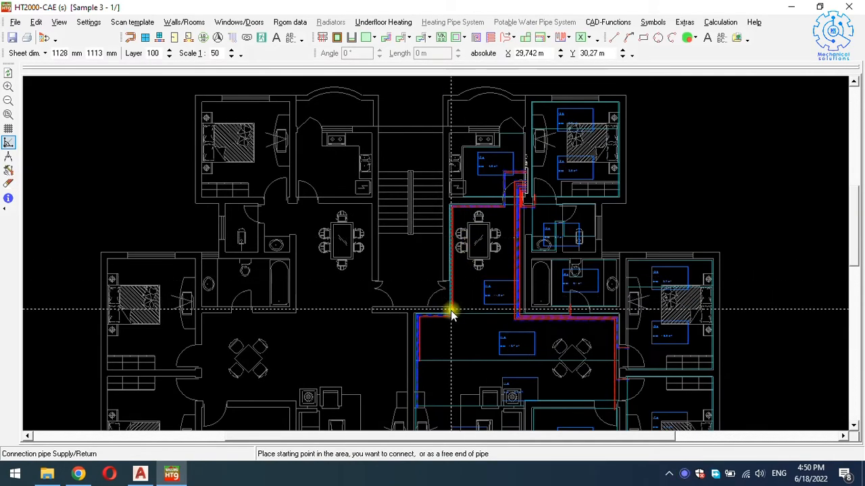
pyautogui.keyDown('ctrl'); pyautogui.scroll(2, 451, 304); pyautogui.keyUp('ctrl')
pyautogui.keyDown('ctrl'); pyautogui.scroll(4, 456, 317); pyautogui.keyUp('ctrl')
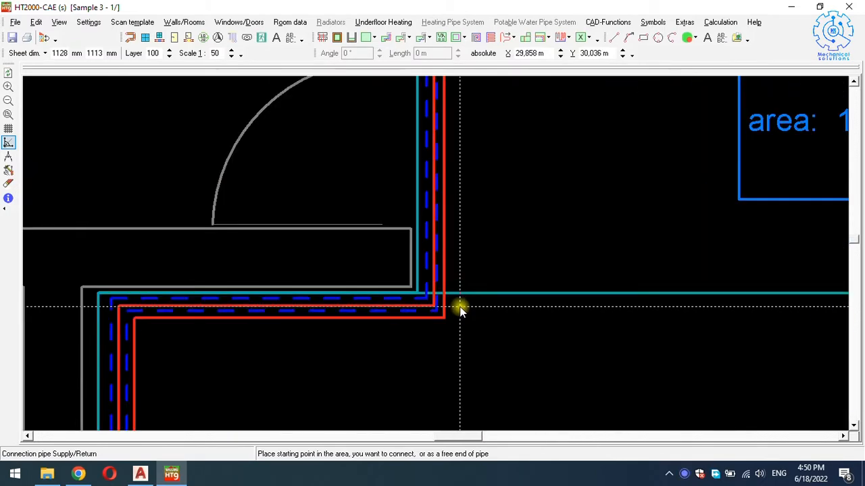
pyautogui.click(460, 305)
pyautogui.keyDown('ctrl'); pyautogui.scroll(-2, 465, 284); pyautogui.keyUp('ctrl')
pyautogui.scroll(2, 481, 196)
pyautogui.scroll(3, 475, 143)
pyautogui.keyDown('ctrl'); pyautogui.scroll(3, 473, 169); pyautogui.keyUp('ctrl')
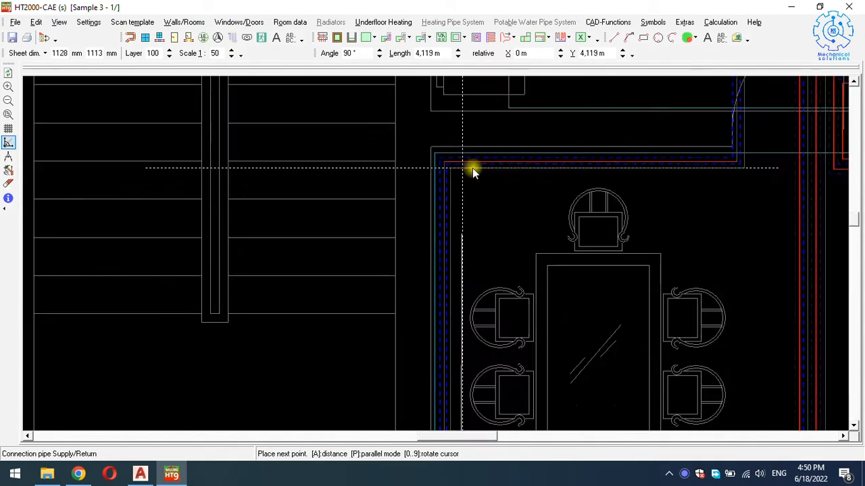
pyautogui.click(463, 177)
# Route the supply beside the riser and 4.9 m² area into the manifold, accepting 3.0 cm return spacing.
pyautogui.keyDown('shift'); pyautogui.hscroll(4, 466, 182); pyautogui.keyUp('shift')
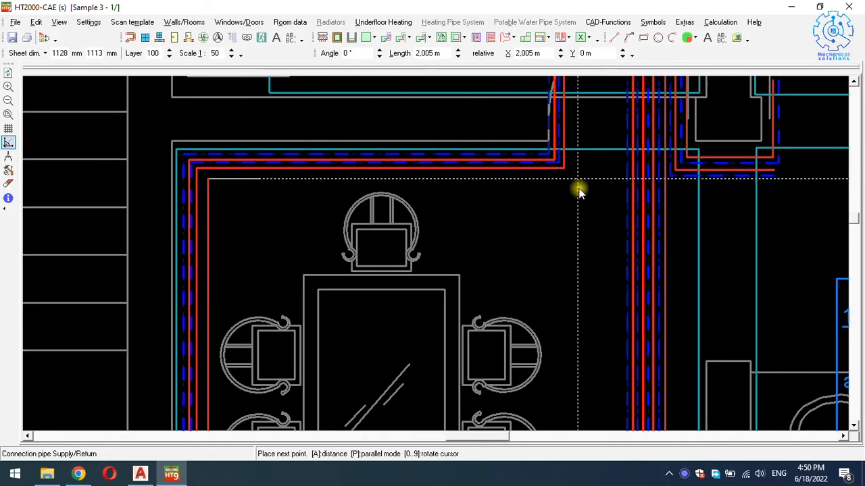
pyautogui.click(576, 179)
pyautogui.keyDown('ctrl'); pyautogui.scroll(-3, 575, 183); pyautogui.keyUp('ctrl')
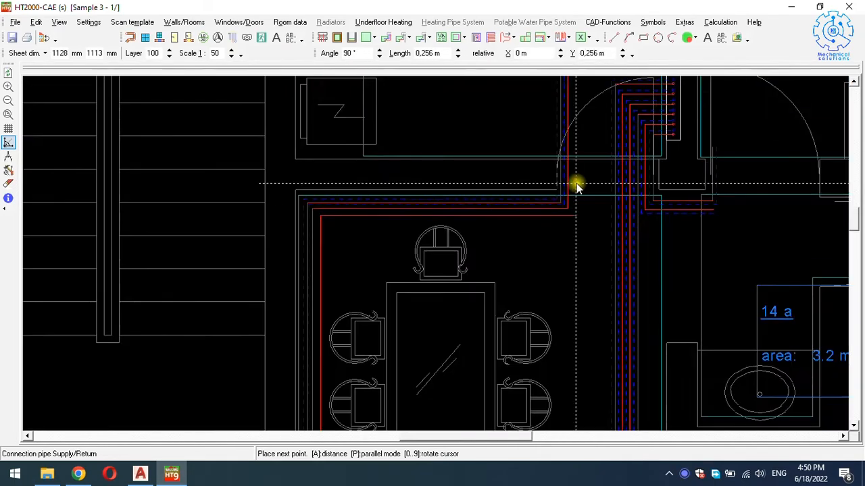
pyautogui.keyDown('ctrl'); pyautogui.scroll(3, 588, 181); pyautogui.keyUp('ctrl')
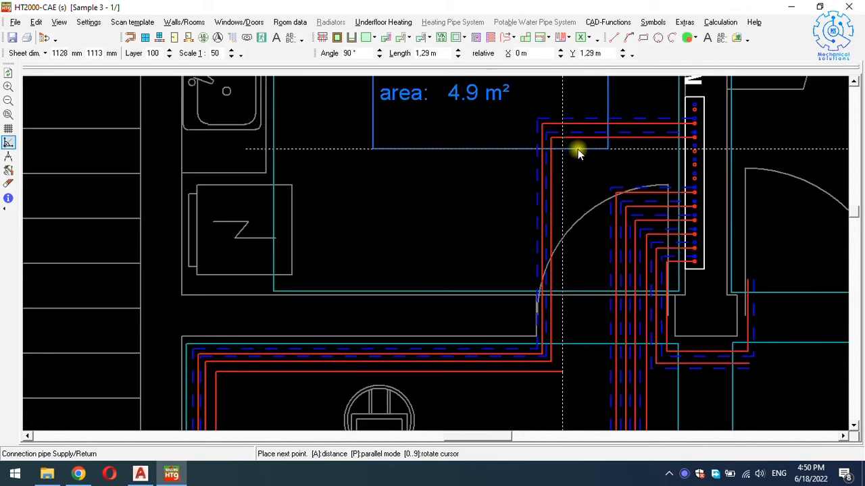
pyautogui.click(576, 152)
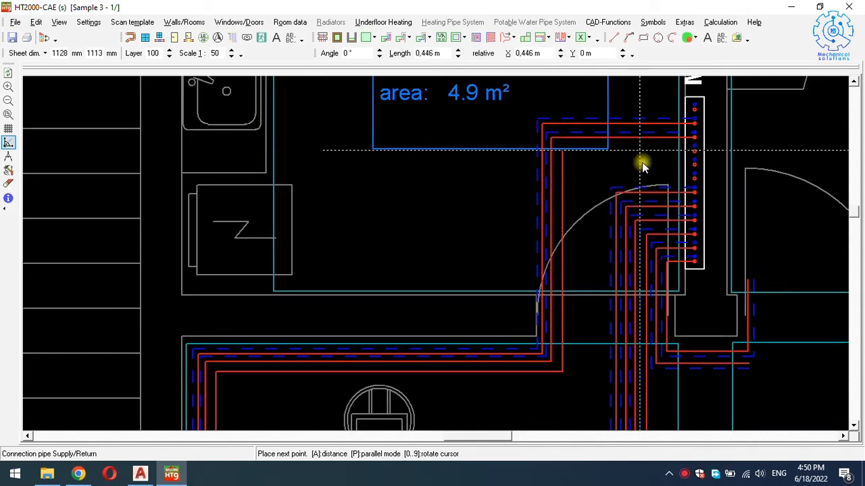
pyautogui.click(698, 155)
pyautogui.click(413, 279)
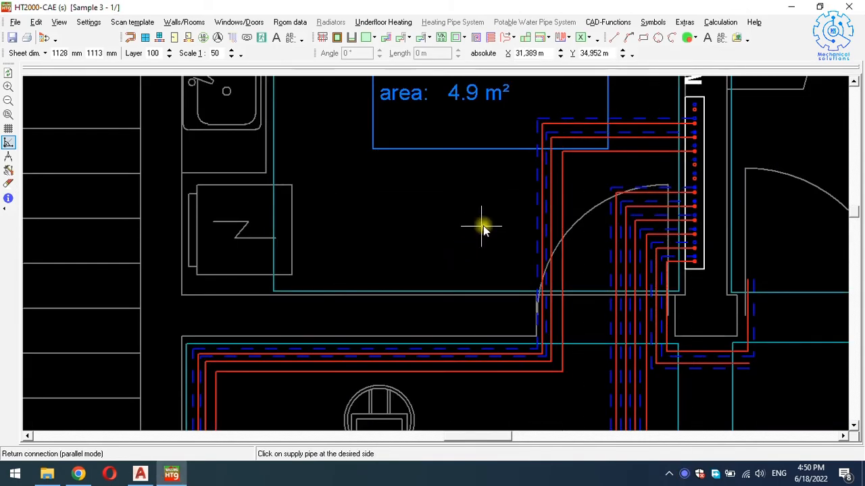
# Place the return pipe beside the previous supply pipe, then zoom around the plan.
pyautogui.click(561, 168)
pyautogui.scroll(-3, 533, 215)
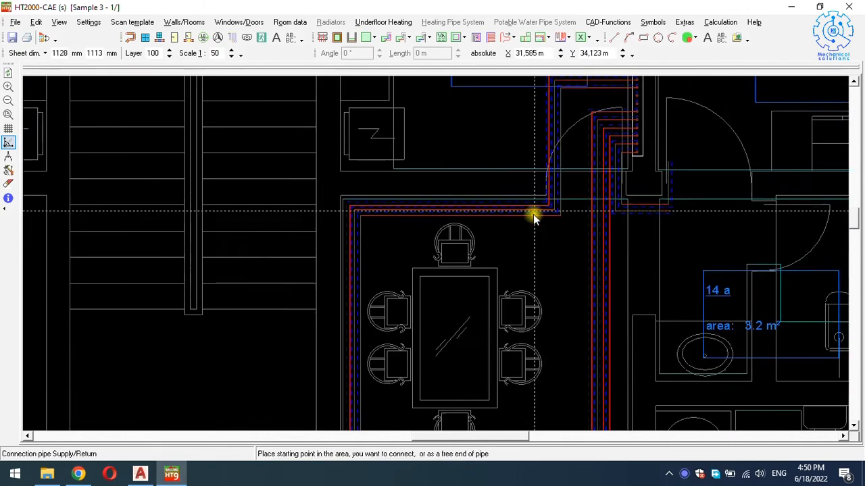
pyautogui.scroll(-2, 482, 270)
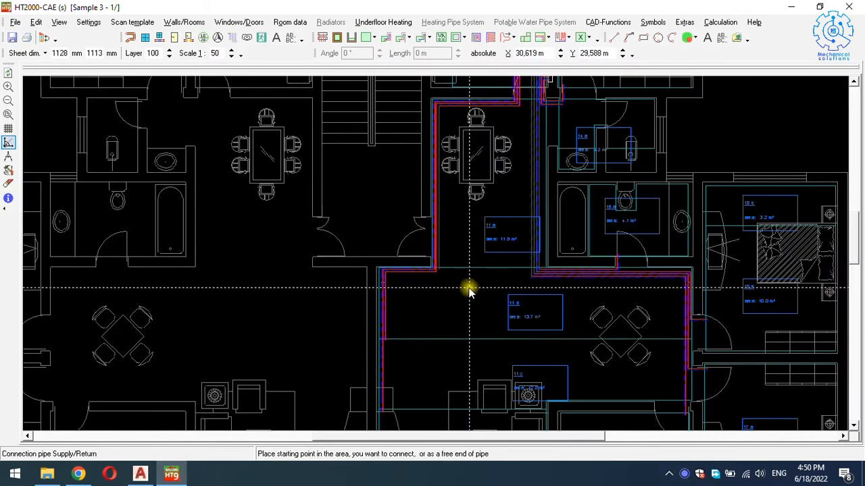
pyautogui.scroll(1, 534, 185)
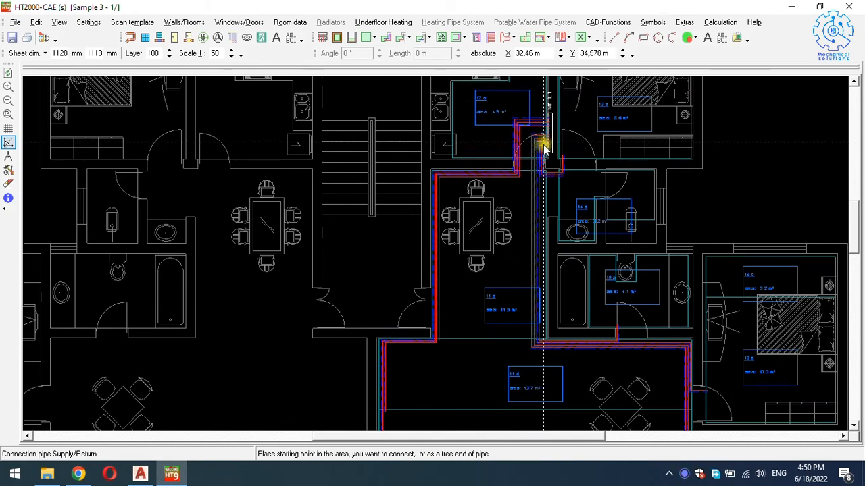
pyautogui.scroll(-2, 541, 184)
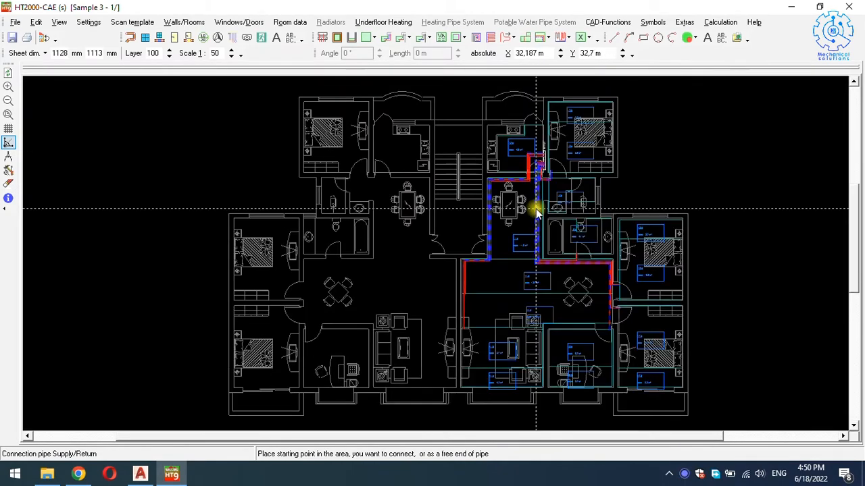
pyautogui.scroll(1, 531, 239)
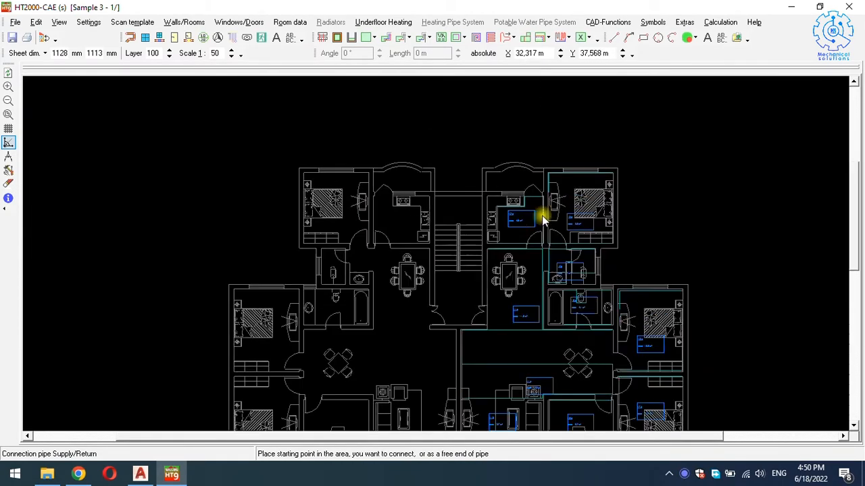
pyautogui.scroll(5, 531, 269)
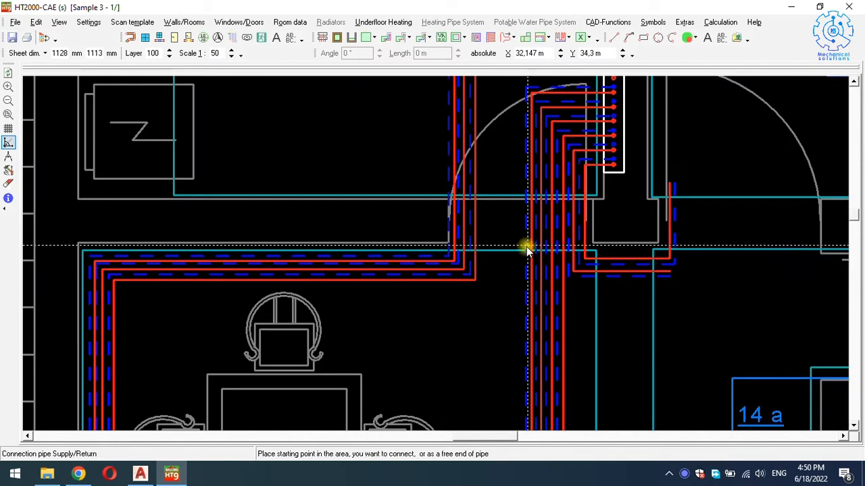
pyautogui.scroll(-3, 508, 273)
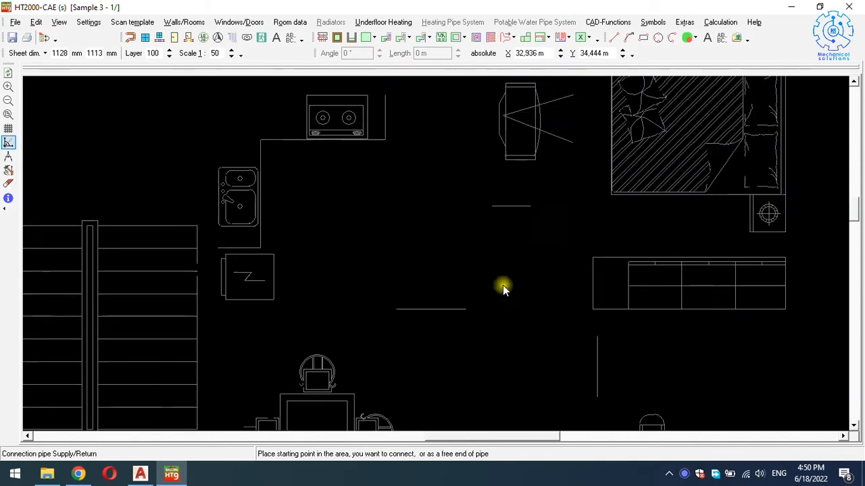
pyautogui.scroll(1, 431, 339)
pyautogui.scroll(2, 428, 338)
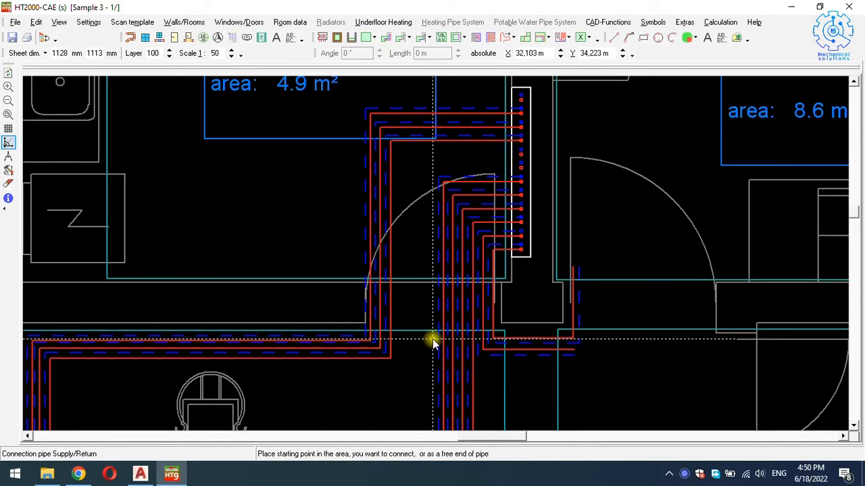
# Run a supply/return pair from below the manifold up into a free outlet, 3.0 cm return spacing.
pyautogui.click(432, 339)
pyautogui.click(443, 170)
pyautogui.click(521, 170)
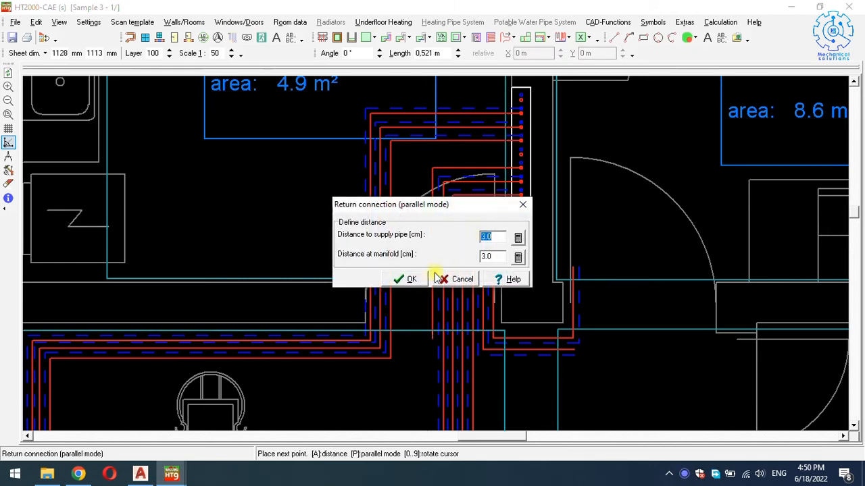
pyautogui.click(411, 280)
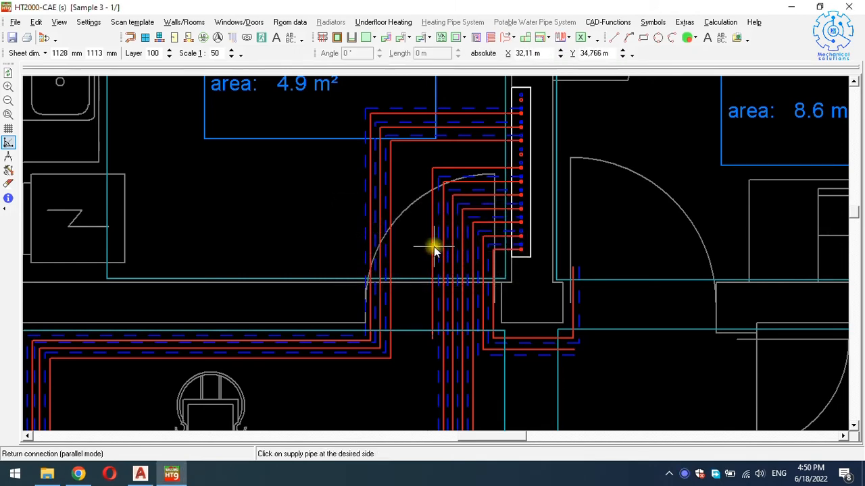
pyautogui.click(430, 245)
pyautogui.scroll(-3, 433, 240)
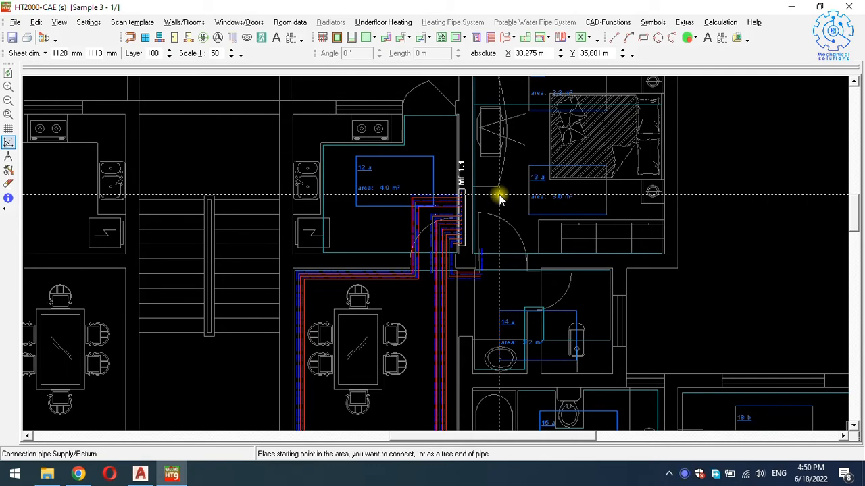
pyautogui.scroll(-2, 498, 196)
# End pipe placement and zoom in on the connection pipes at manifold Mf 1.1 beside room 12a.
pyautogui.press('Escape')
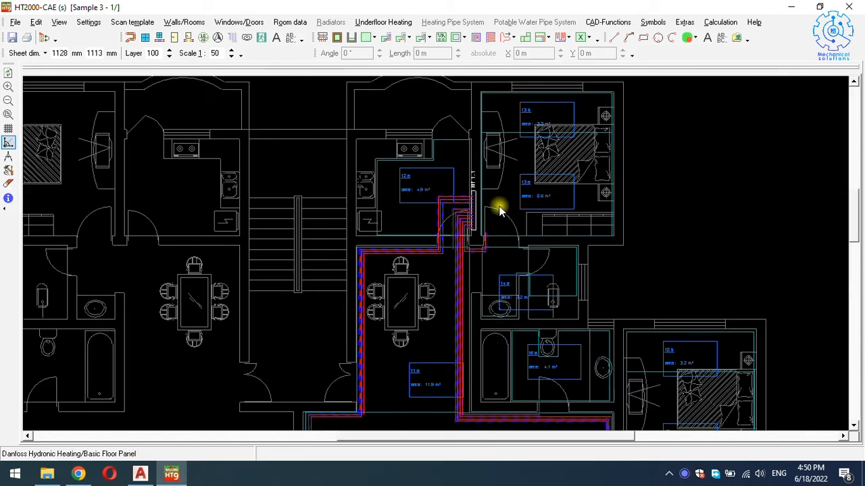
pyautogui.scroll(-1, 493, 220)
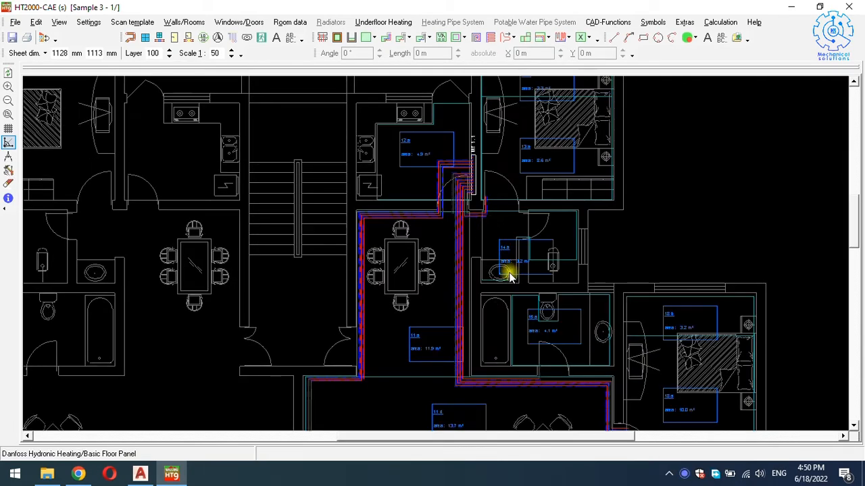
pyautogui.scroll(-6, 503, 304)
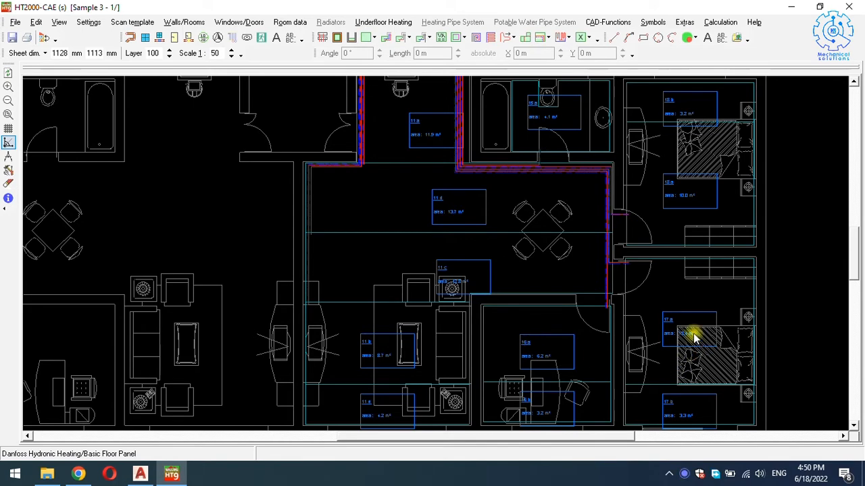
pyautogui.scroll(3, 682, 219)
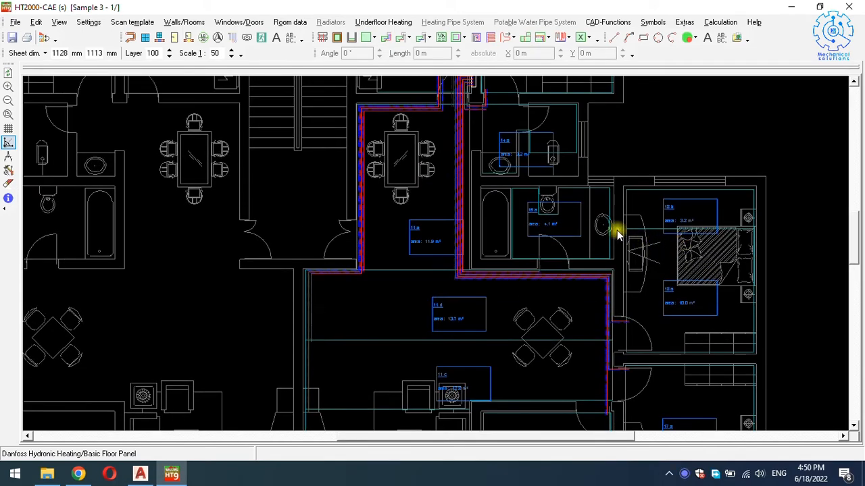
pyautogui.scroll(4, 546, 228)
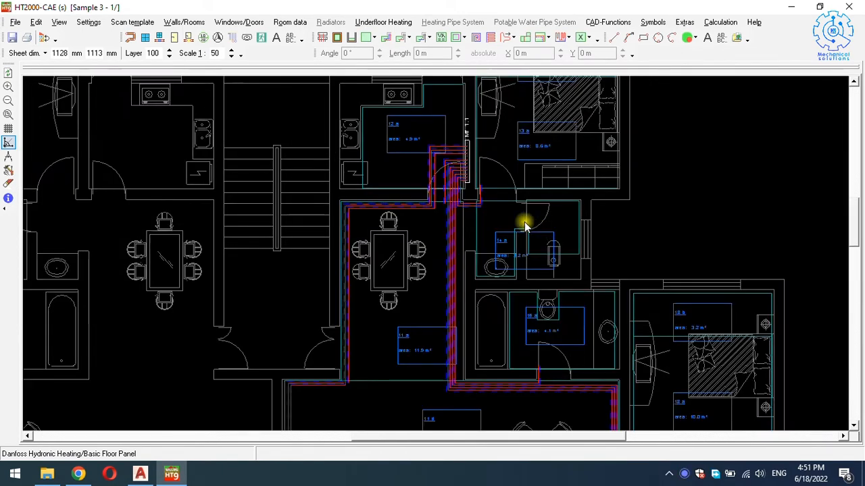
pyautogui.scroll(1, 522, 243)
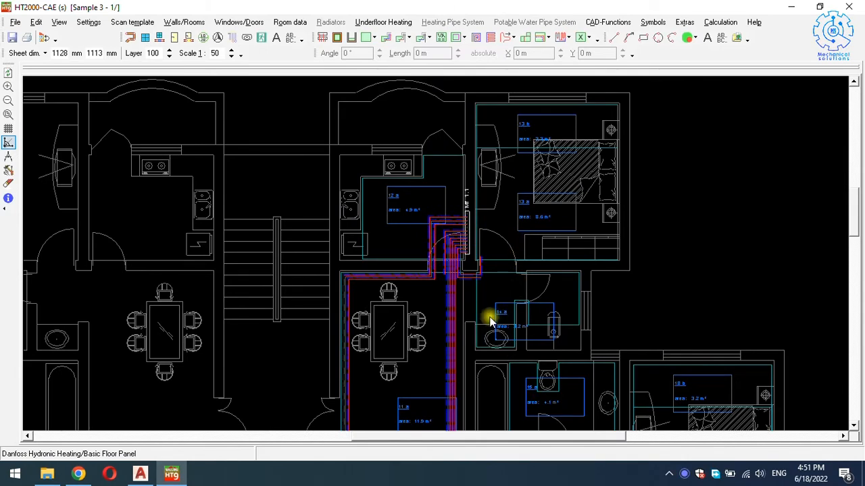
pyautogui.scroll(2, 491, 320)
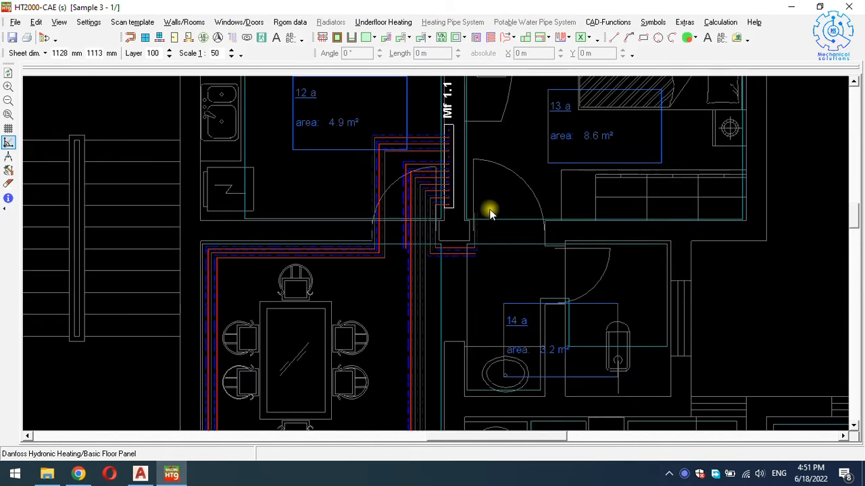
pyautogui.scroll(-2, 491, 213)
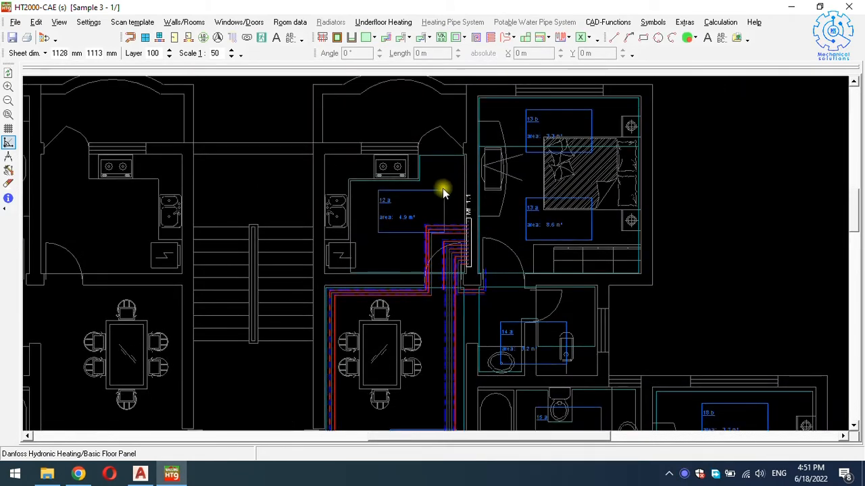
pyautogui.scroll(2, 430, 228)
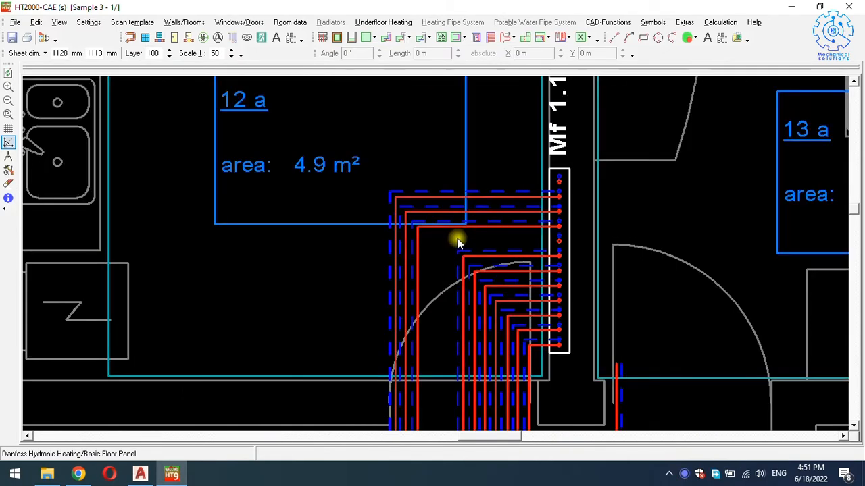
# Shift the first connection pipe run right and lower the adjacent run slightly.
pyautogui.click(419, 273)
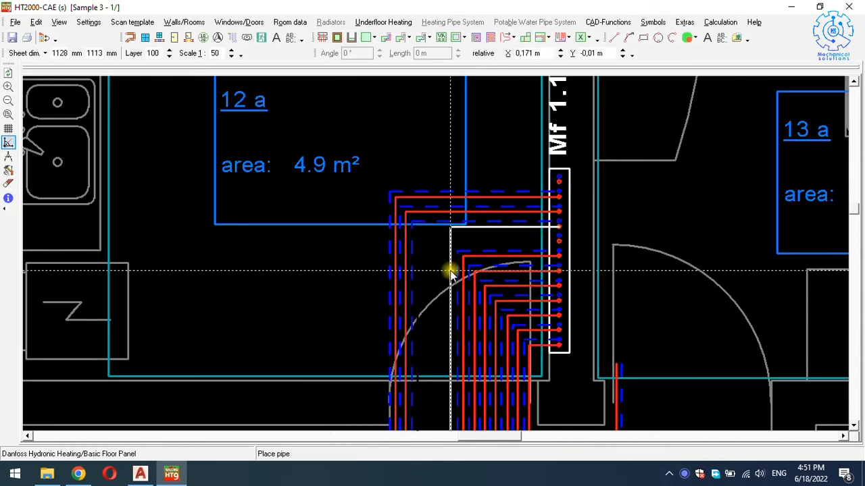
pyautogui.click(415, 277)
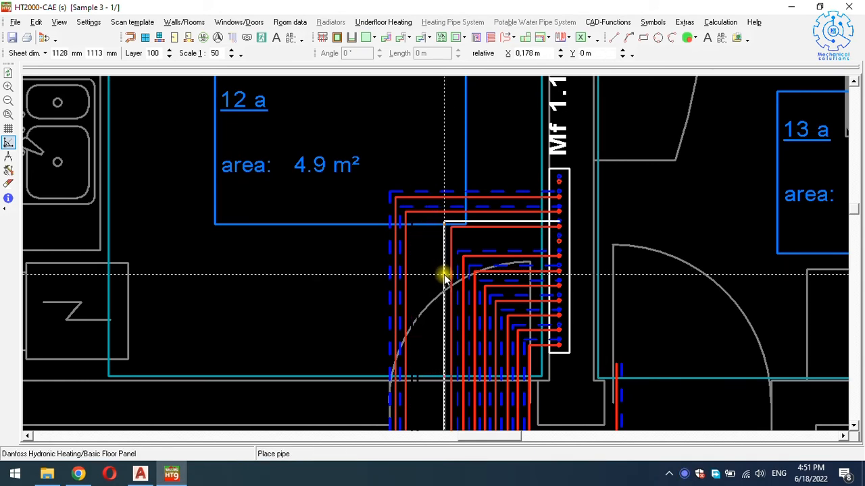
pyautogui.click(444, 277)
pyautogui.click(520, 231)
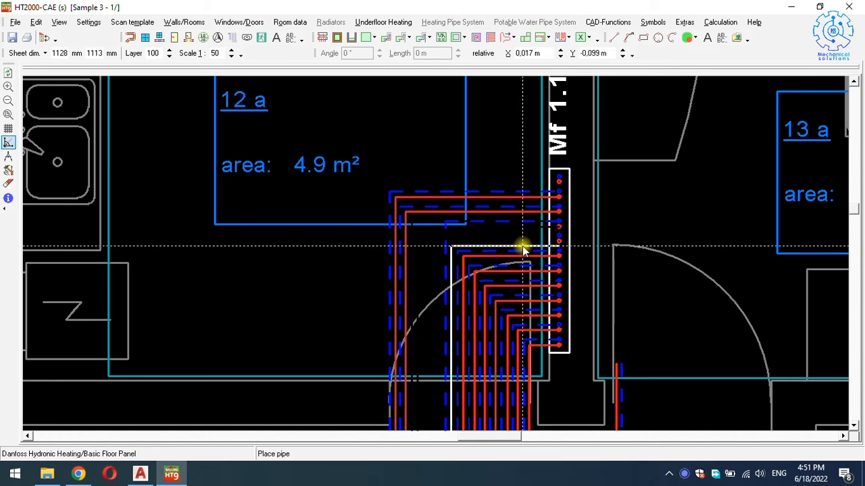
pyautogui.click(522, 245)
# Lower the next pipe segments at the manifold so they sit nearer the other circuits.
pyautogui.click(521, 220)
pyautogui.click(522, 220)
pyautogui.click(521, 214)
pyautogui.click(521, 215)
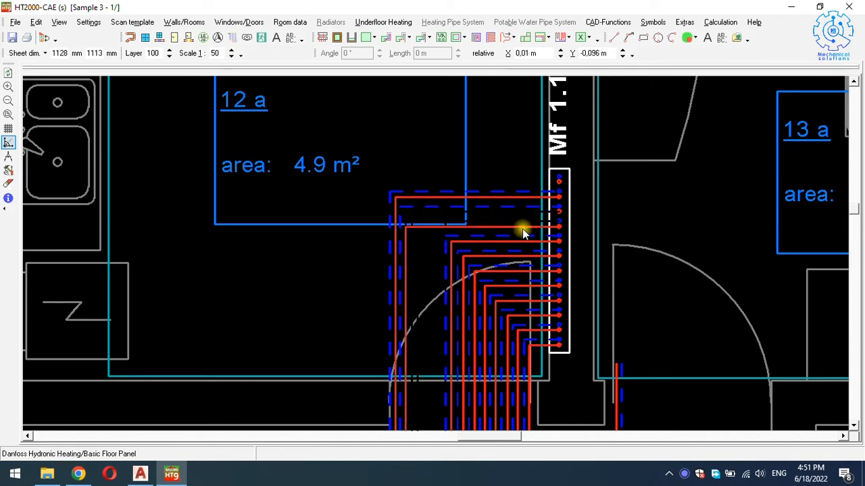
pyautogui.click(524, 205)
pyautogui.click(531, 213)
pyautogui.click(528, 196)
pyautogui.click(527, 197)
pyautogui.click(526, 197)
pyautogui.click(527, 191)
pyautogui.click(527, 190)
pyautogui.click(504, 220)
# Pull the outermost pipe run right toward the manifold, tight against the other circuits.
pyautogui.click(405, 251)
pyautogui.click(400, 257)
pyautogui.click(412, 254)
pyautogui.click(433, 259)
pyautogui.click(396, 251)
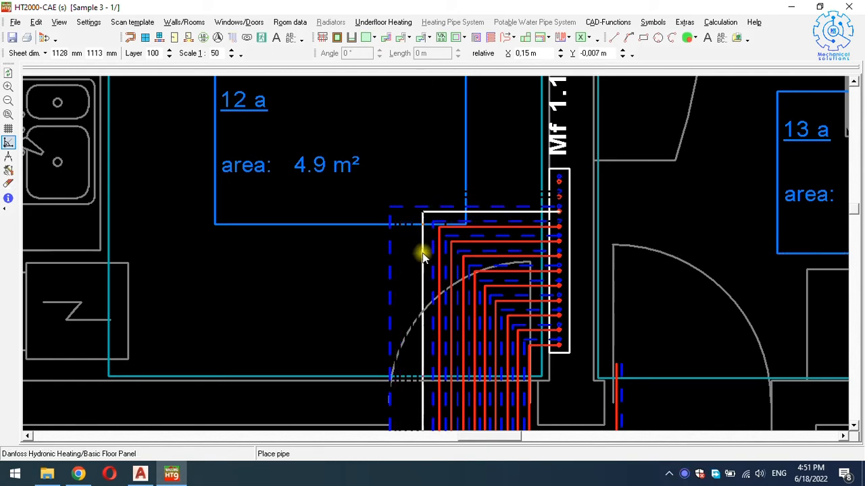
pyautogui.click(427, 250)
pyautogui.click(398, 248)
pyautogui.click(400, 248)
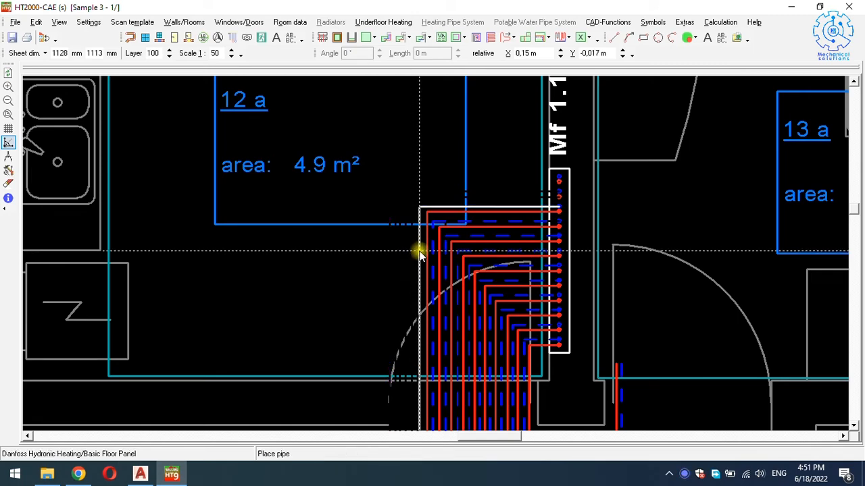
pyautogui.click(421, 250)
pyautogui.scroll(-4, 465, 239)
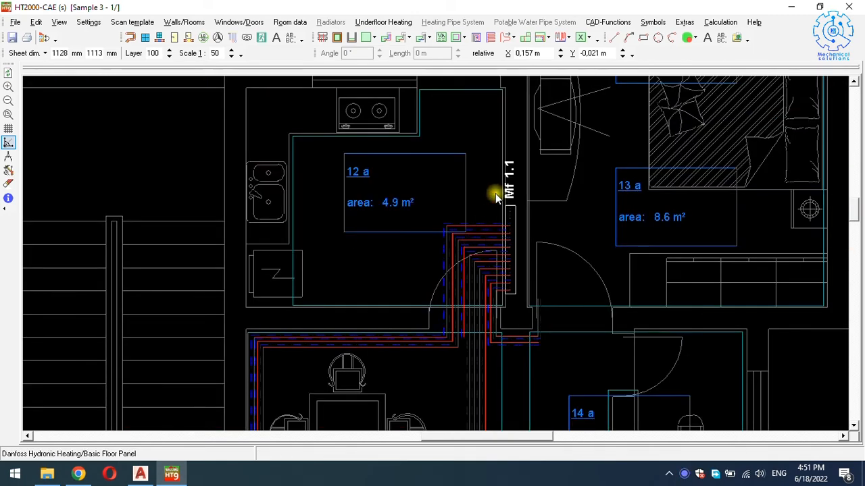
pyautogui.scroll(4, 496, 213)
pyautogui.scroll(-2, 394, 108)
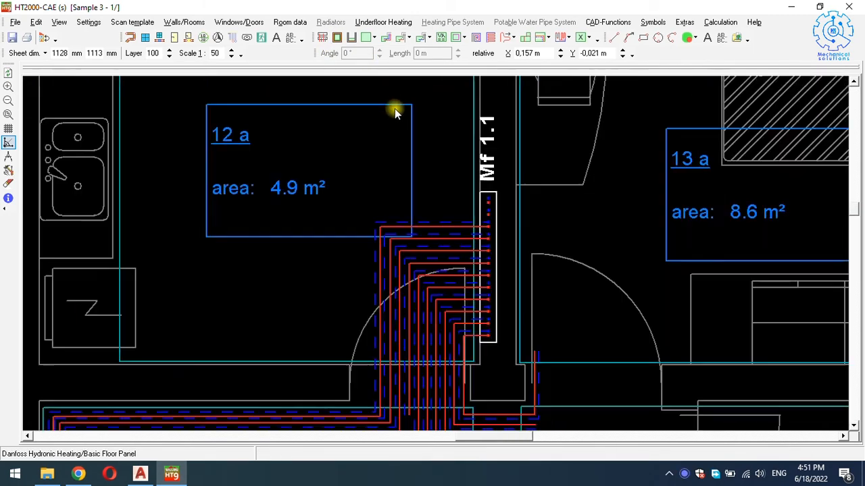
# Draw a supply/return connection pipe from the manifold's free outlet, accepting the return spacing.
pyautogui.click(385, 37)
pyautogui.scroll(3, 459, 211)
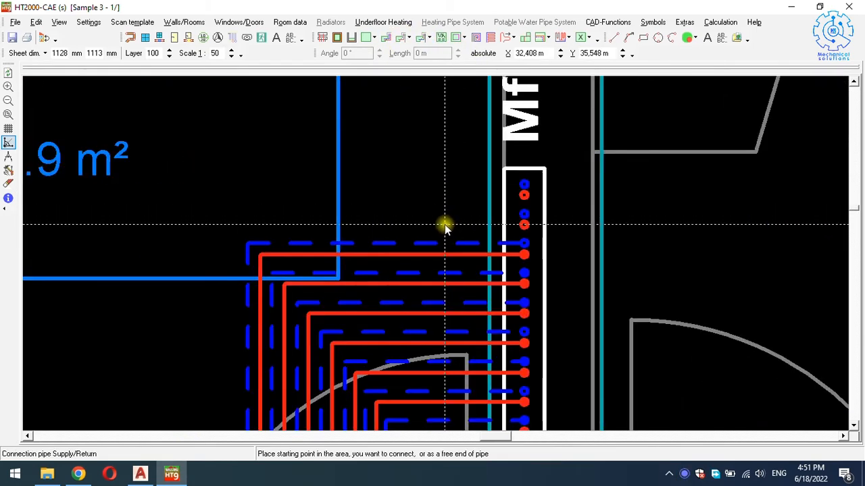
pyautogui.click(446, 224)
pyautogui.press('p')
pyautogui.click(410, 279)
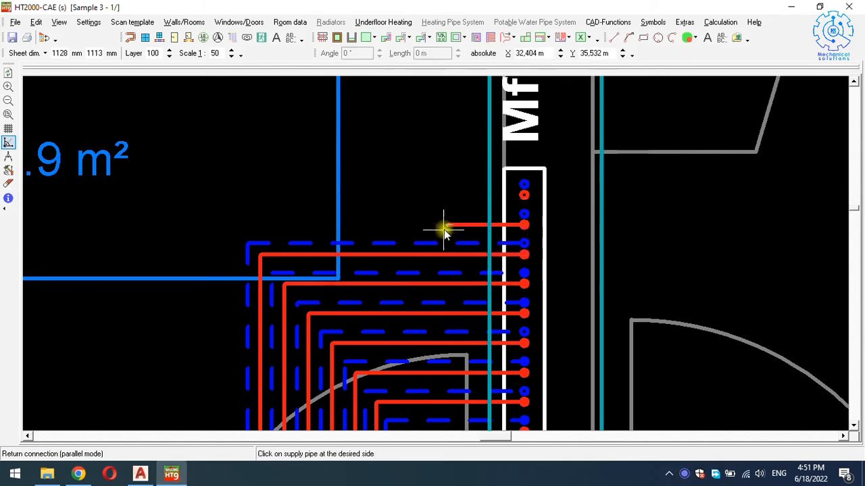
pyautogui.click(461, 215)
pyautogui.scroll(-4, 467, 206)
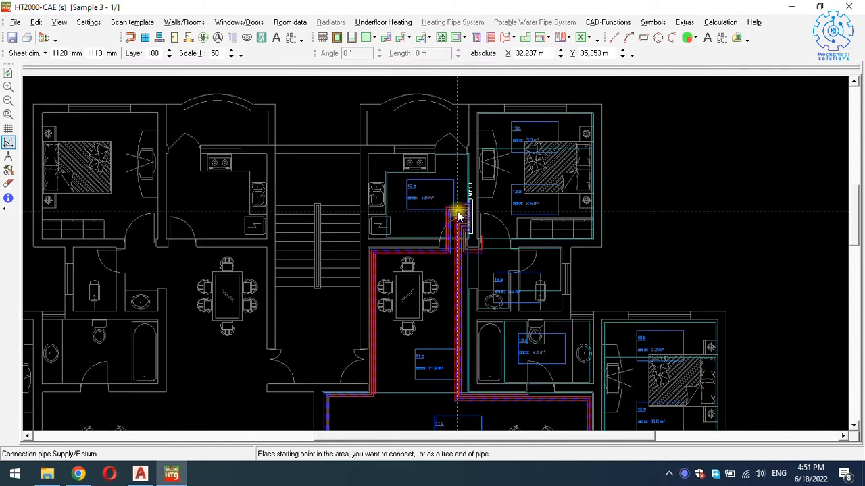
pyautogui.scroll(-1, 458, 215)
pyautogui.press('Escape')
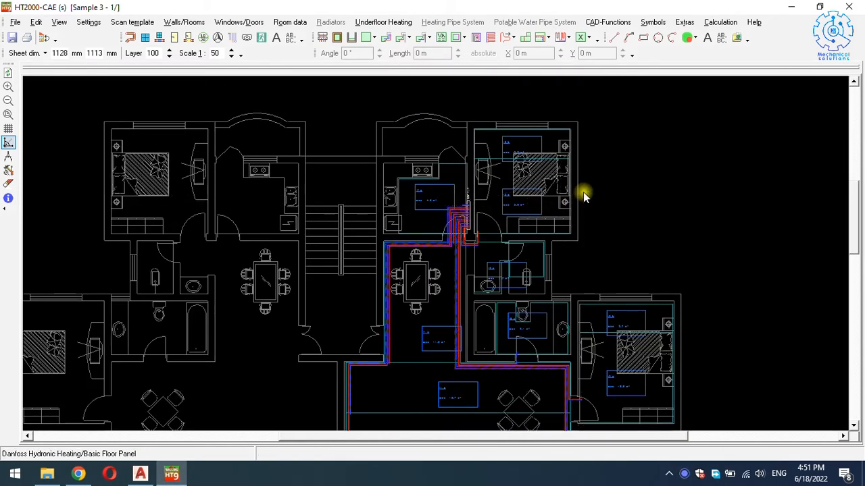
# Mark the heating area near the manifold and bring up its Underfloor Heating functions.
pyautogui.click(487, 233)
pyautogui.press('Escape')
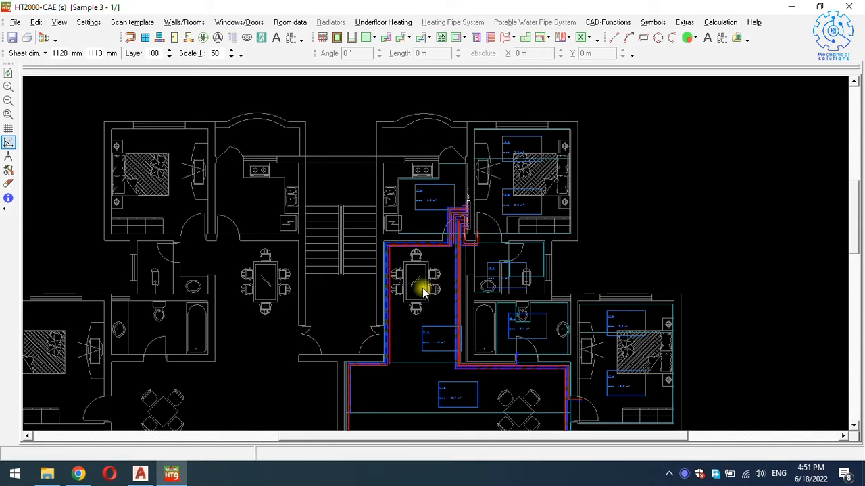
pyautogui.click(494, 233)
pyautogui.rightClick(495, 233)
pyautogui.click(493, 221)
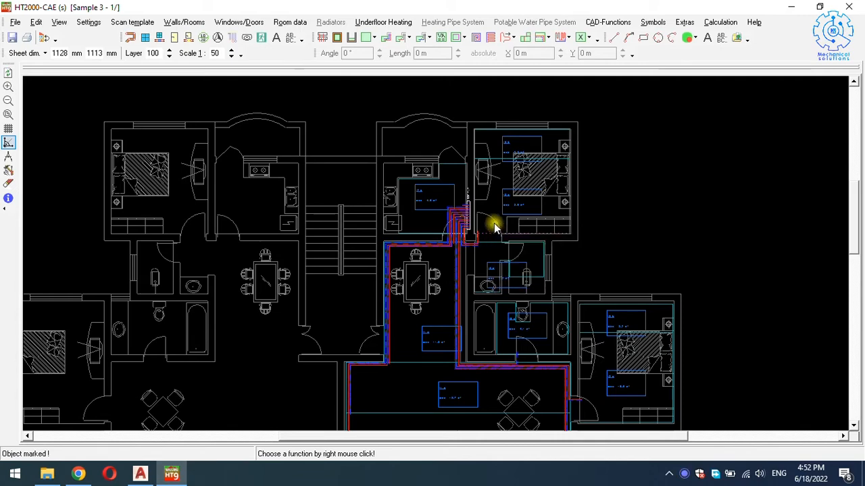
pyautogui.rightClick(493, 221)
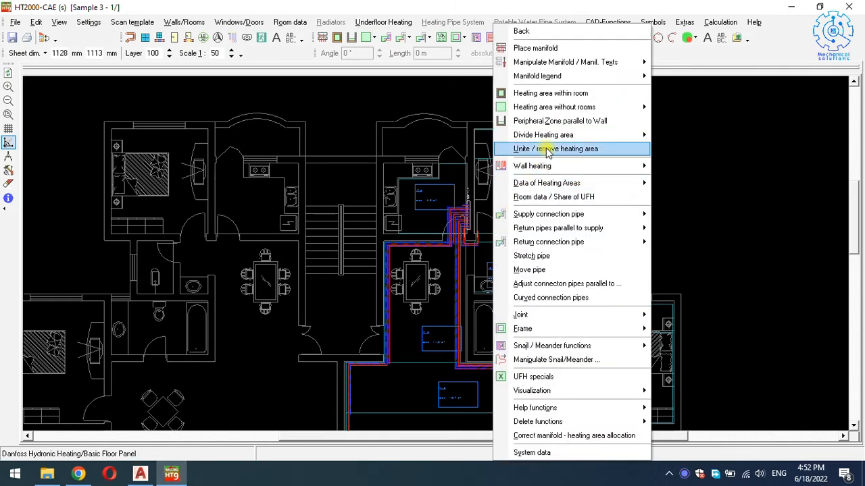
# Open the bedroom's heating area data and set the floor covering to Synth.fibre, Parquet.
pyautogui.click(552, 197)
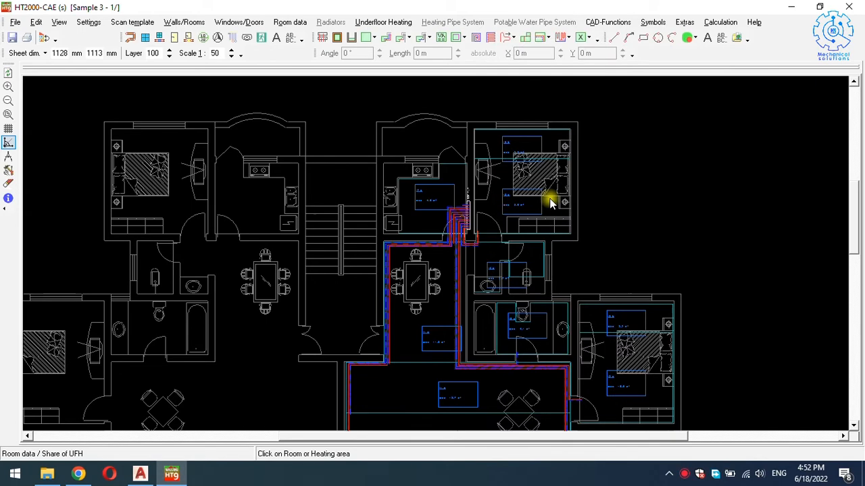
pyautogui.click(483, 223)
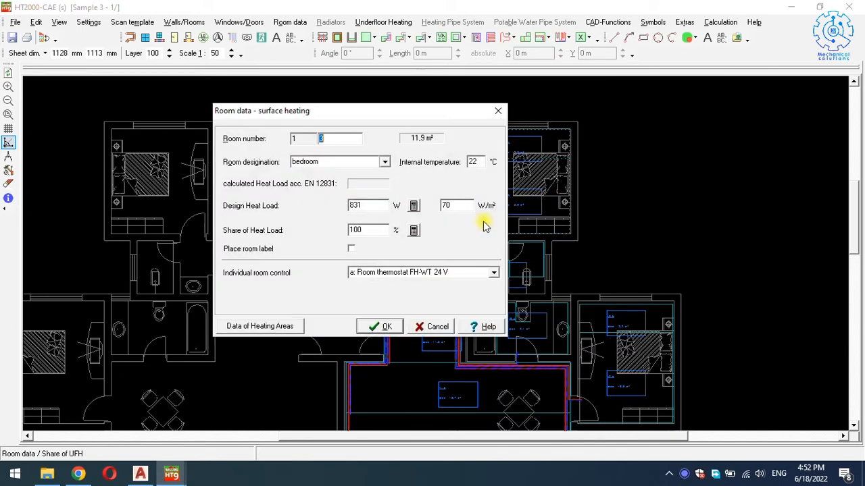
pyautogui.click(249, 327)
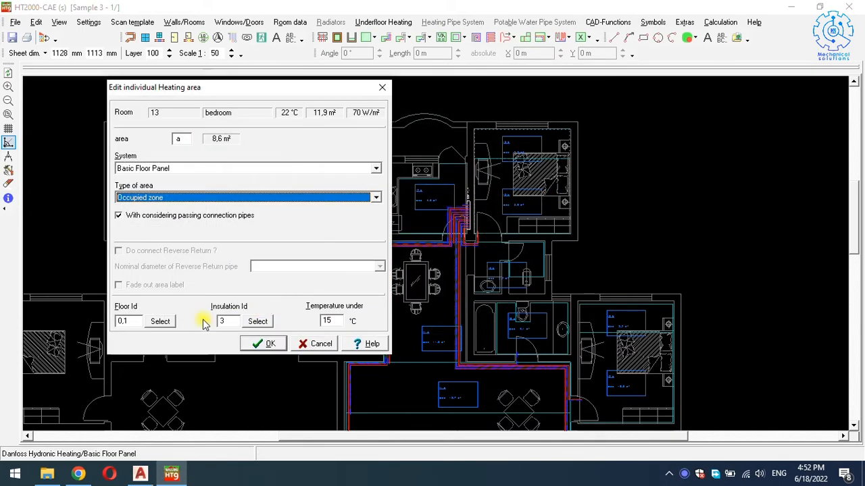
pyautogui.click(159, 322)
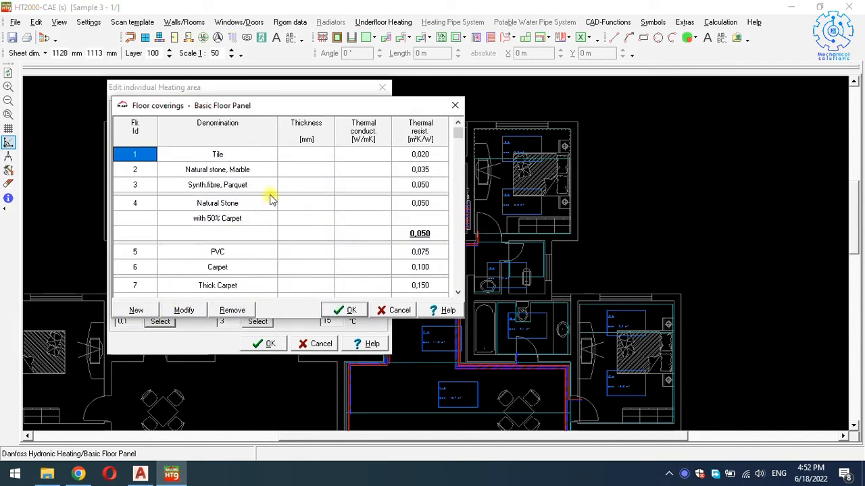
pyautogui.click(202, 186)
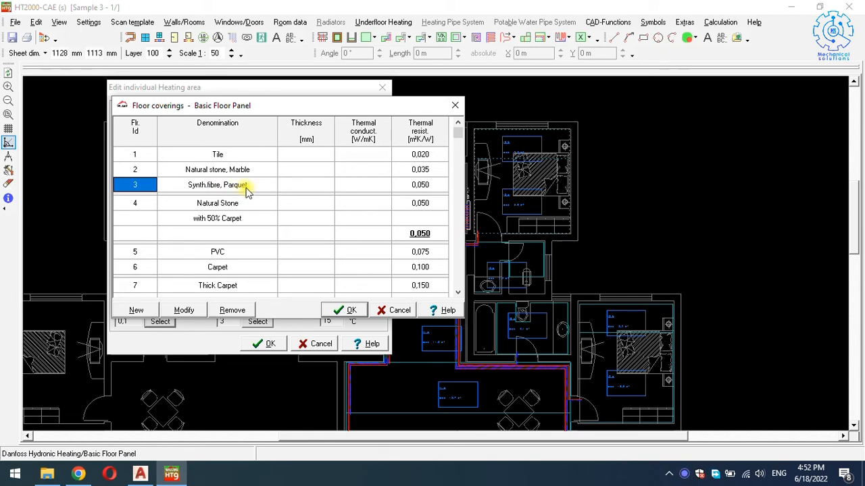
pyautogui.click(338, 310)
# Set Insulation Id to 9, Basic Panel Standard with 40 mm EPS.
pyautogui.doubleClick(219, 321)
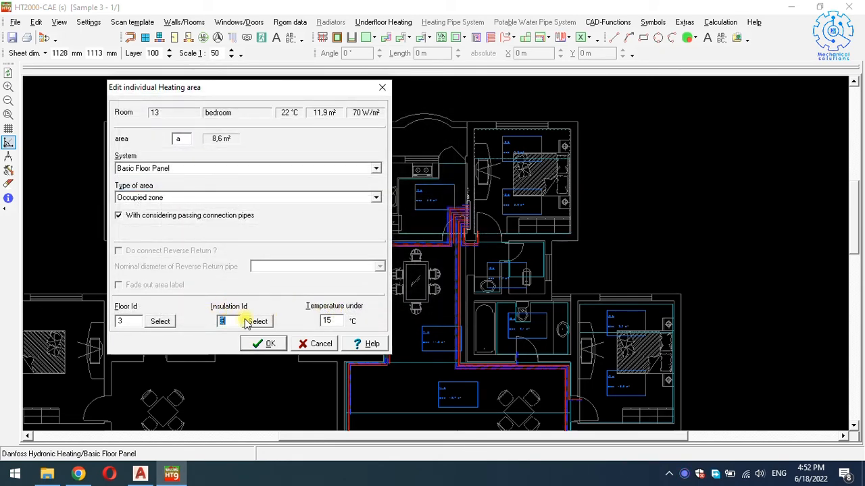
pyautogui.click(257, 322)
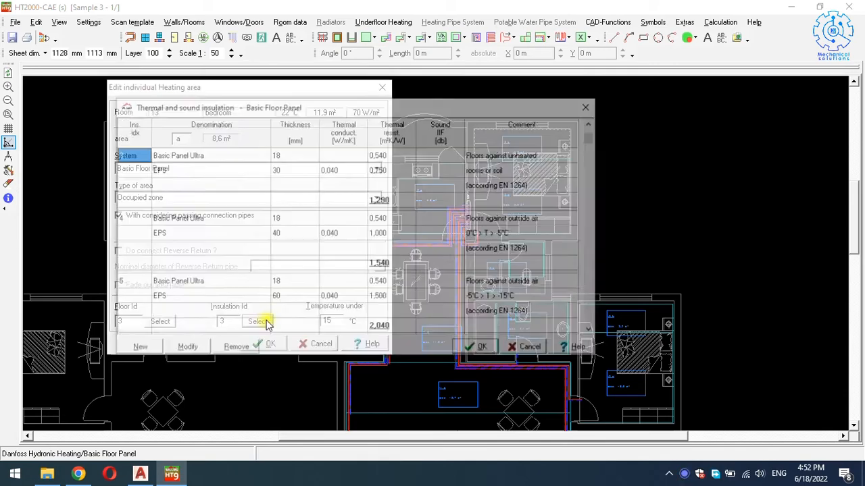
pyautogui.scroll(2, 204, 164)
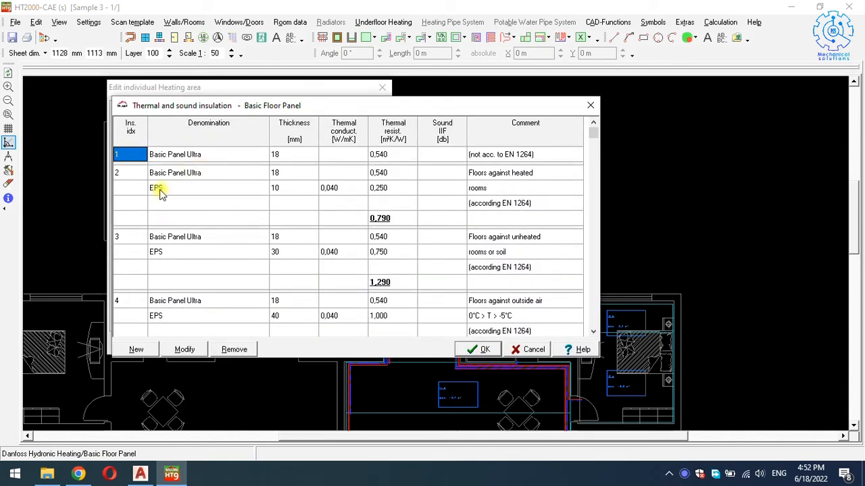
pyautogui.click(131, 238)
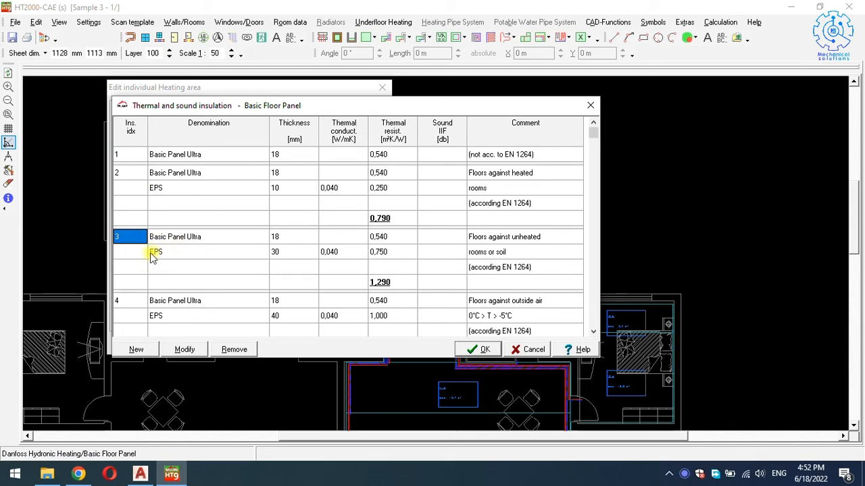
pyautogui.scroll(-3, 137, 308)
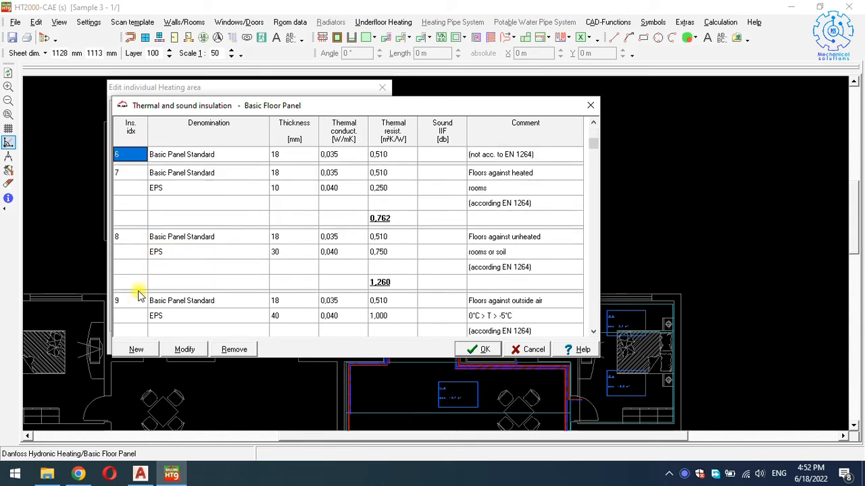
pyautogui.click(146, 302)
pyautogui.scroll(-1, 219, 286)
pyautogui.scroll(2, 218, 286)
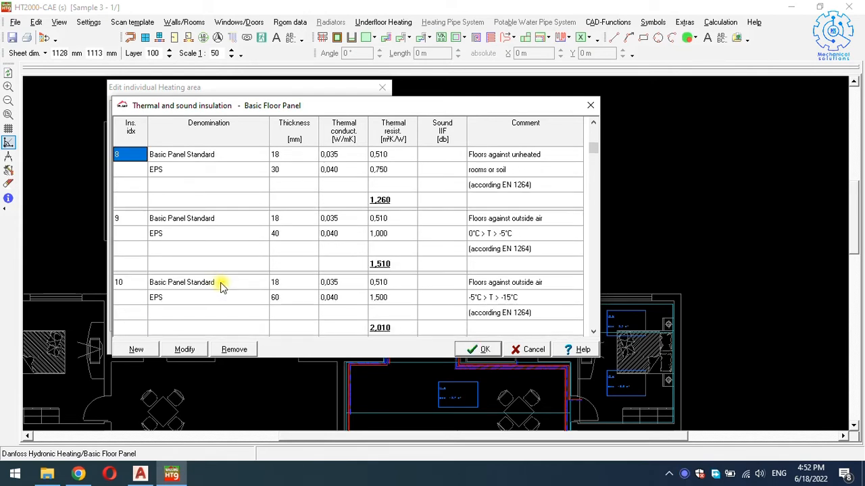
pyautogui.scroll(1, 141, 162)
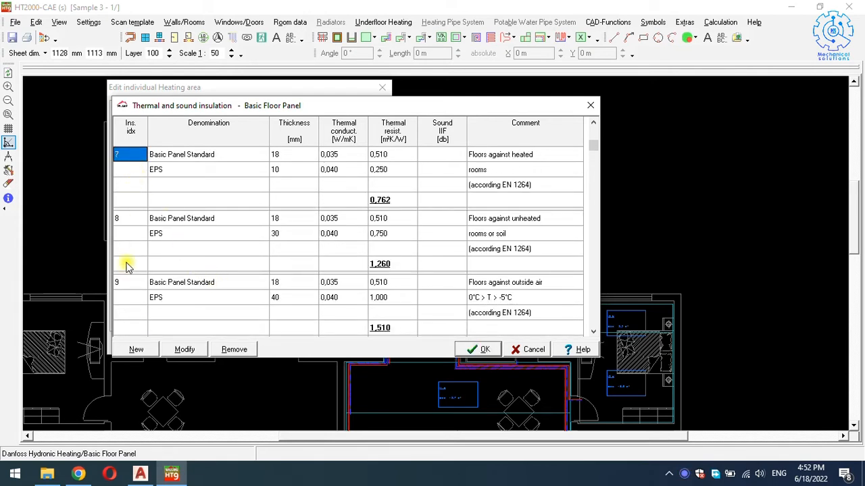
pyautogui.click(128, 284)
pyautogui.click(476, 350)
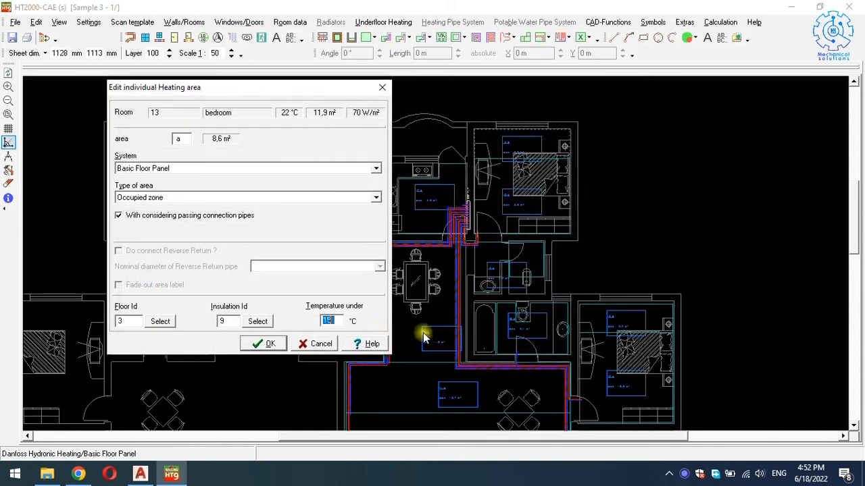
# Apply the insulation and floor covering changes to all same-type areas and confirm bedroom 13's room data.
pyautogui.click(257, 344)
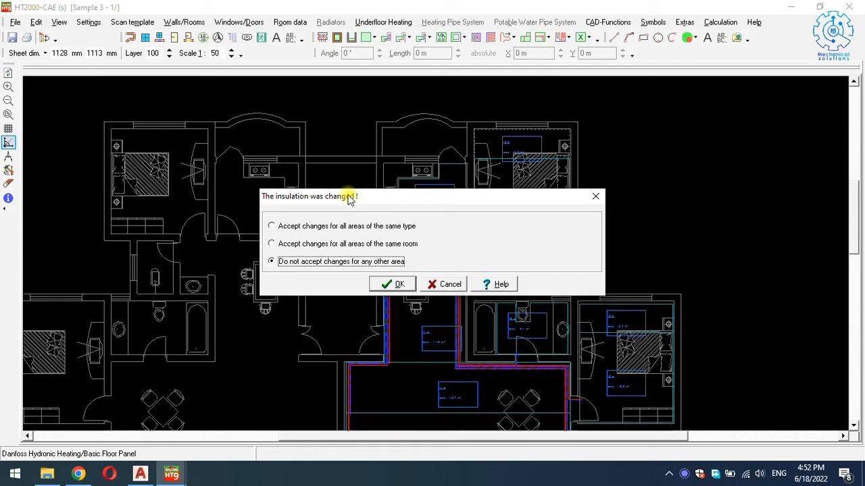
pyautogui.click(318, 228)
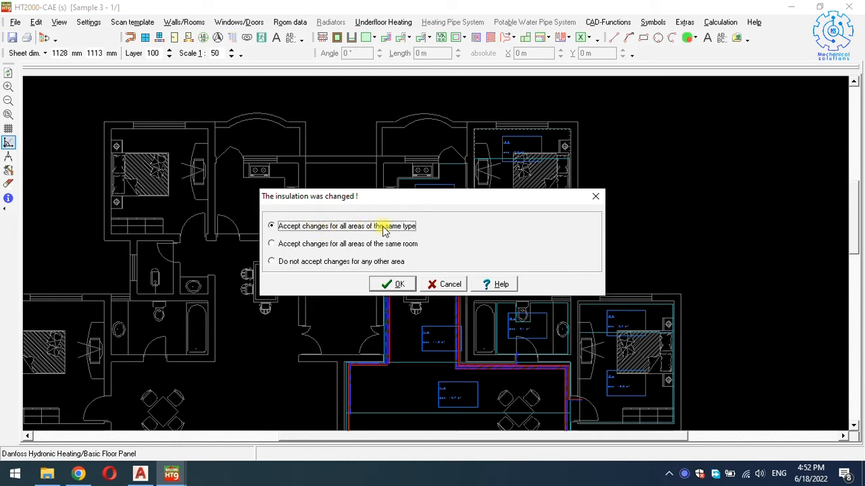
pyautogui.click(390, 284)
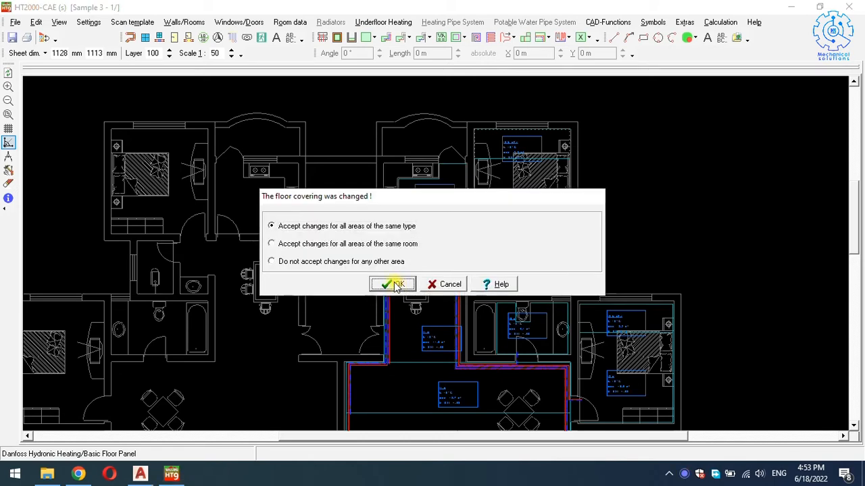
pyautogui.click(390, 285)
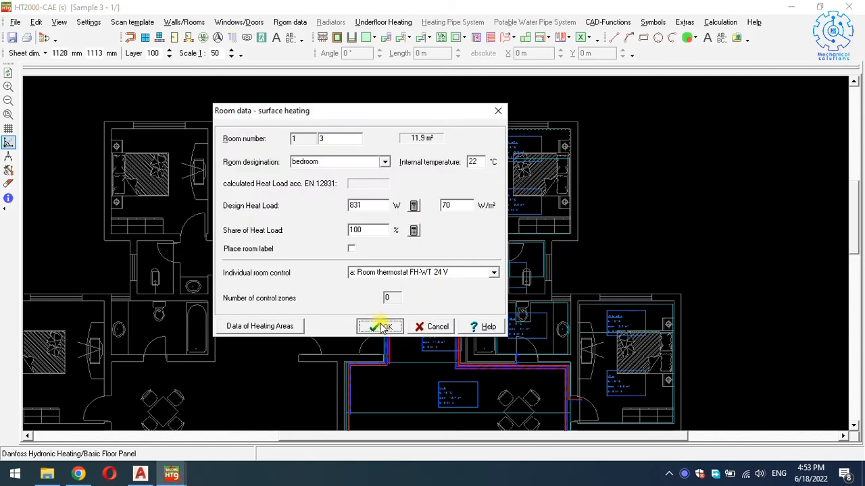
pyautogui.click(382, 327)
pyautogui.scroll(-1, 581, 284)
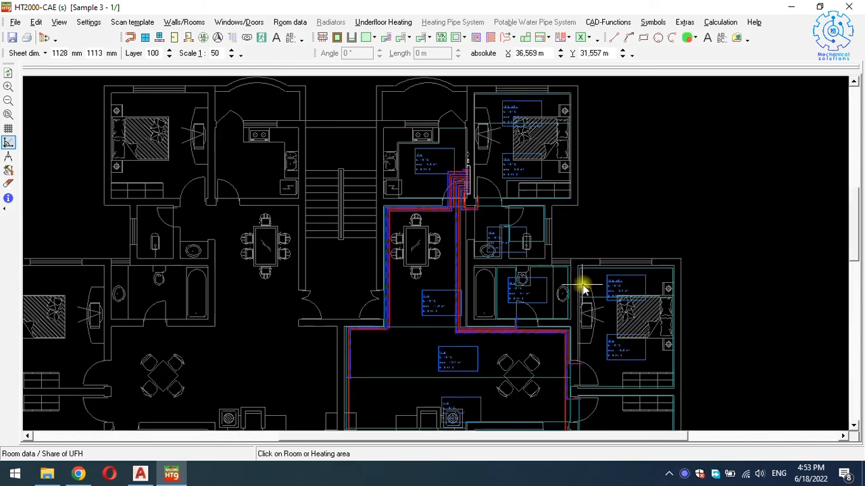
pyautogui.scroll(5, 637, 304)
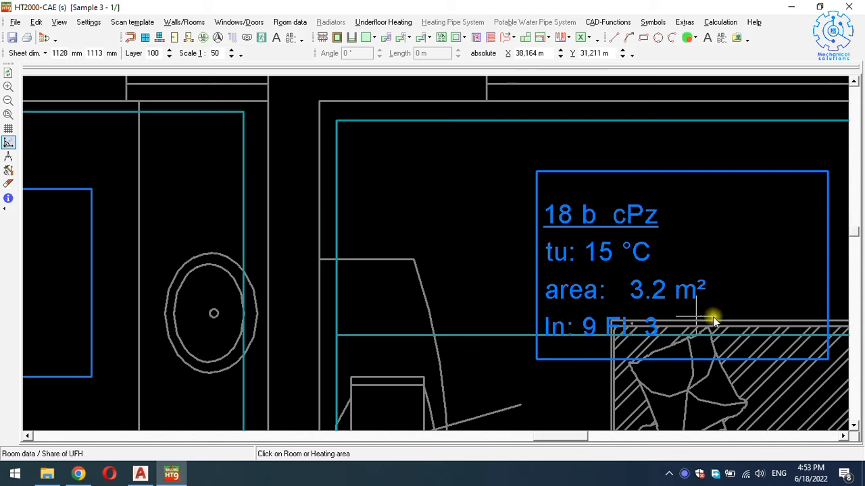
pyautogui.scroll(-3, 566, 262)
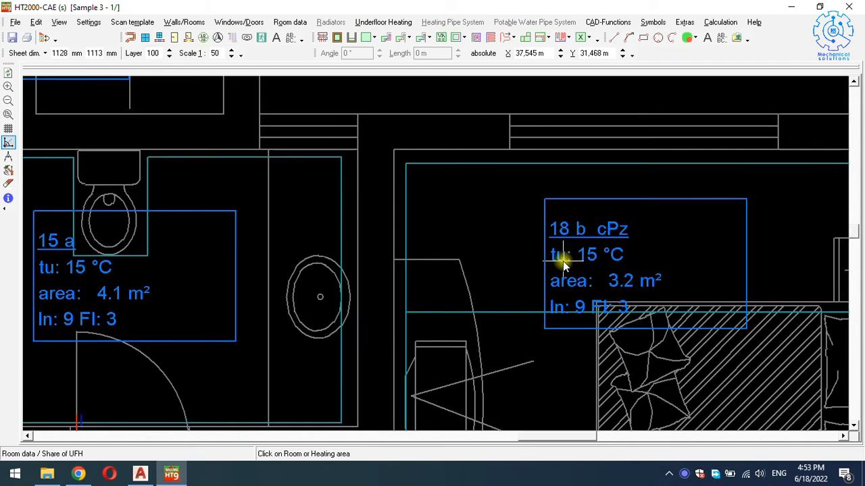
pyautogui.scroll(2, 561, 256)
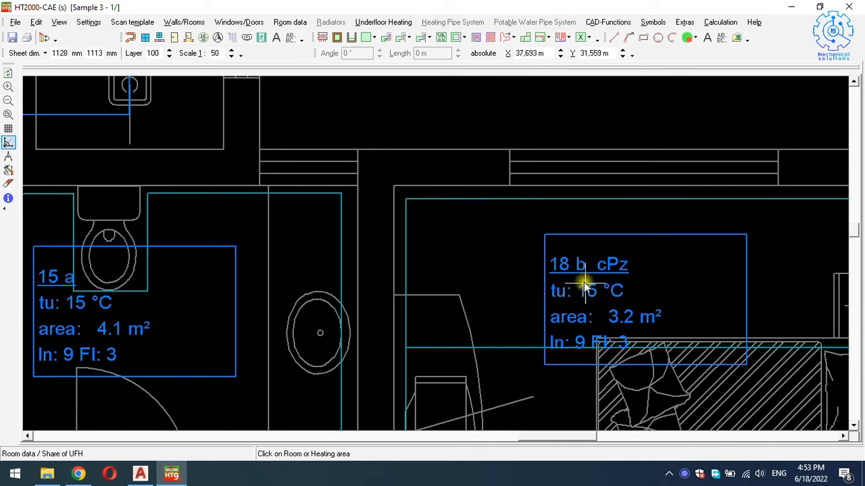
pyautogui.scroll(-1, 549, 285)
pyautogui.scroll(-2, 549, 284)
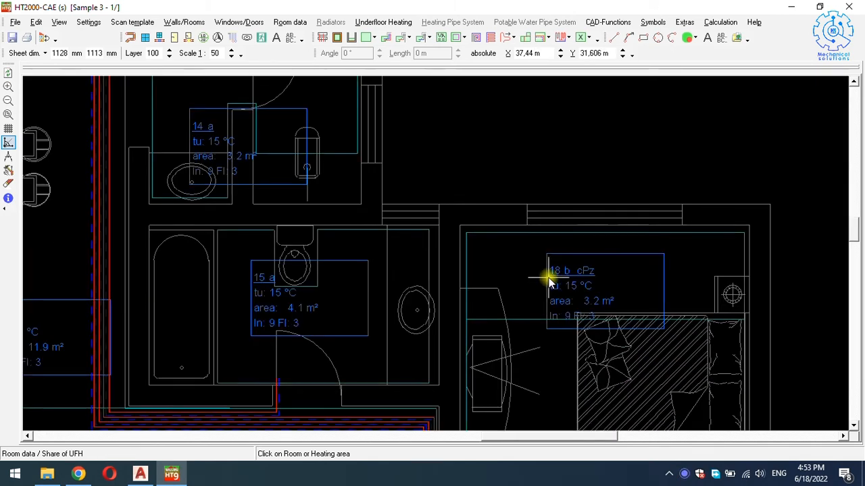
pyautogui.scroll(-4, 547, 285)
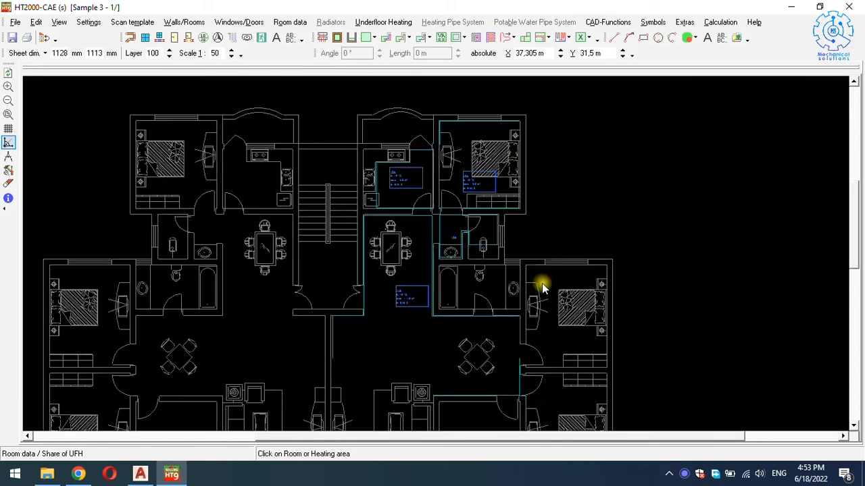
pyautogui.rightClick(579, 126)
pyautogui.click(574, 136)
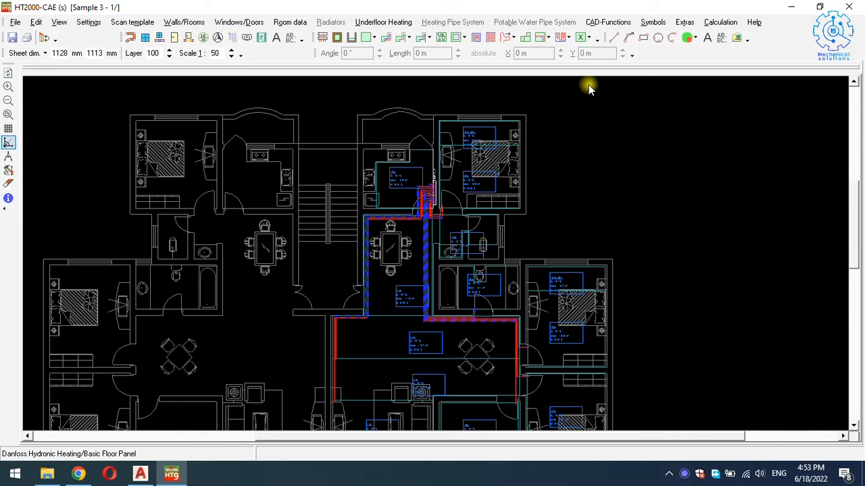
# Launch Calculation > Surface heating design with edit/printout and move the variant 5 System data aside.
pyautogui.click(713, 25)
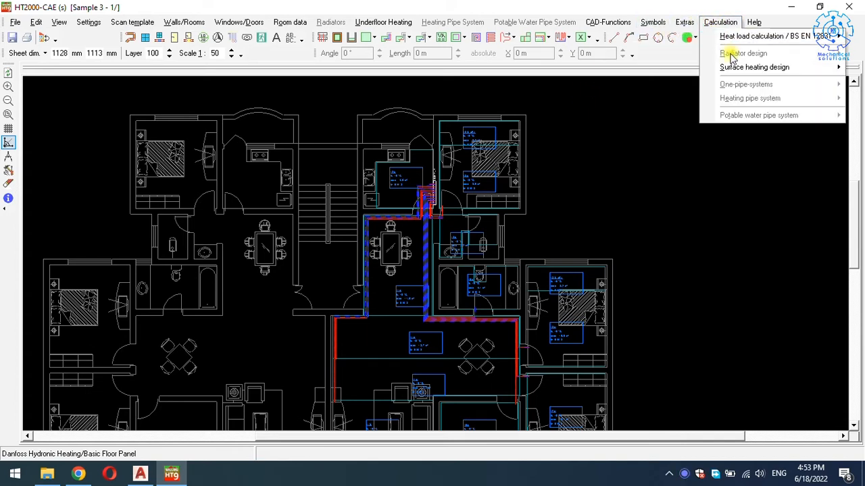
pyautogui.moveTo(740, 73)
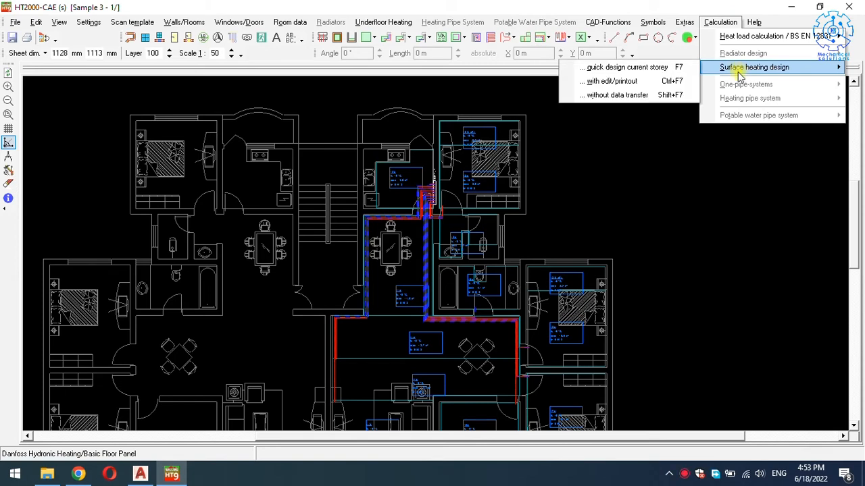
pyautogui.click(610, 82)
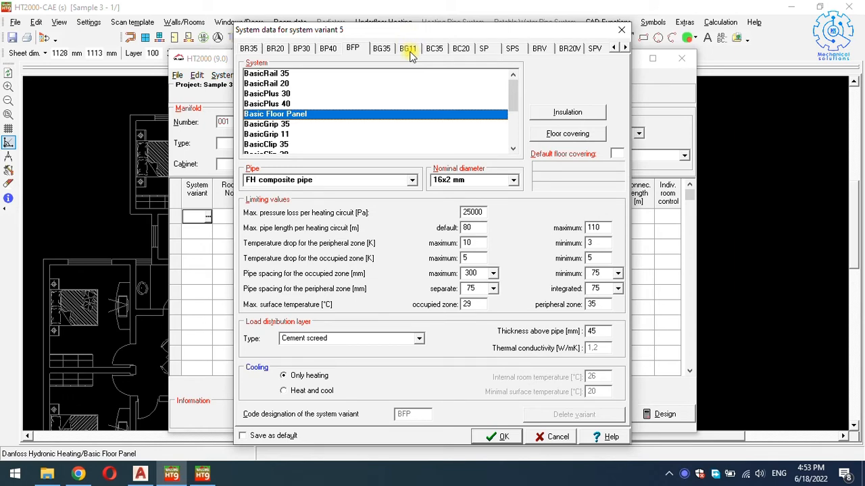
pyautogui.moveTo(408, 34); pyautogui.dragTo(390, 30)
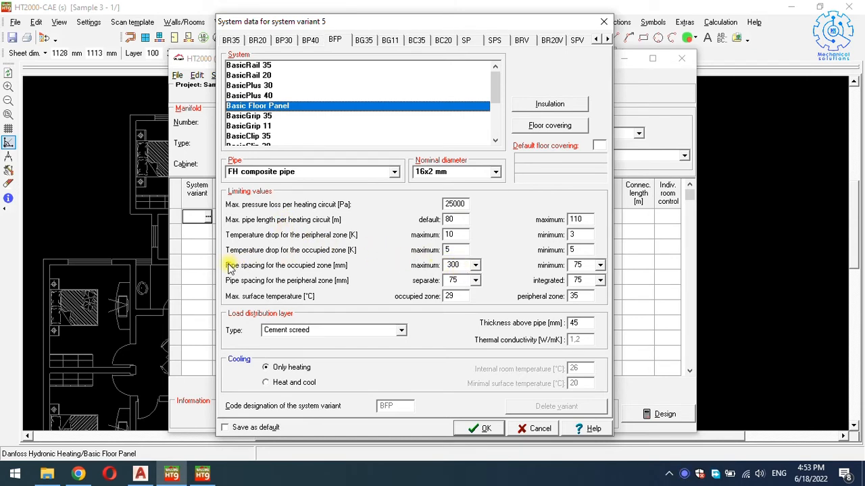
# Set occupied-zone maximum and minimum pipe spacing both to 225 mm.
pyautogui.click(475, 265)
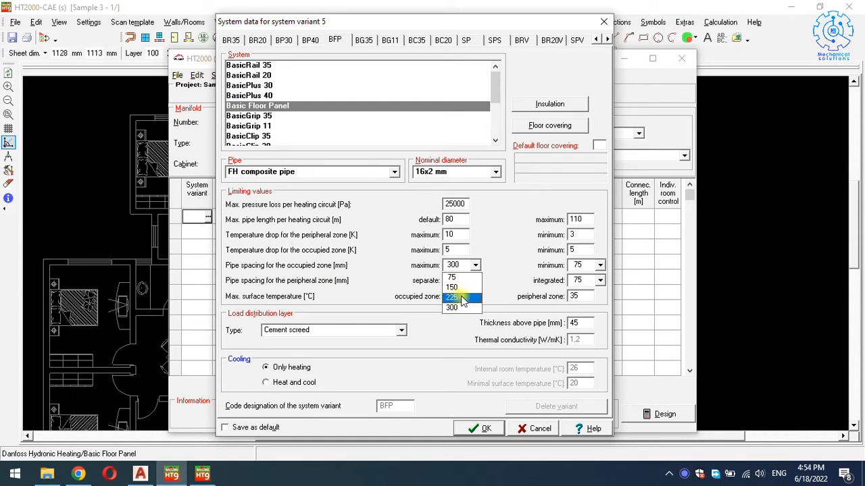
pyautogui.click(462, 298)
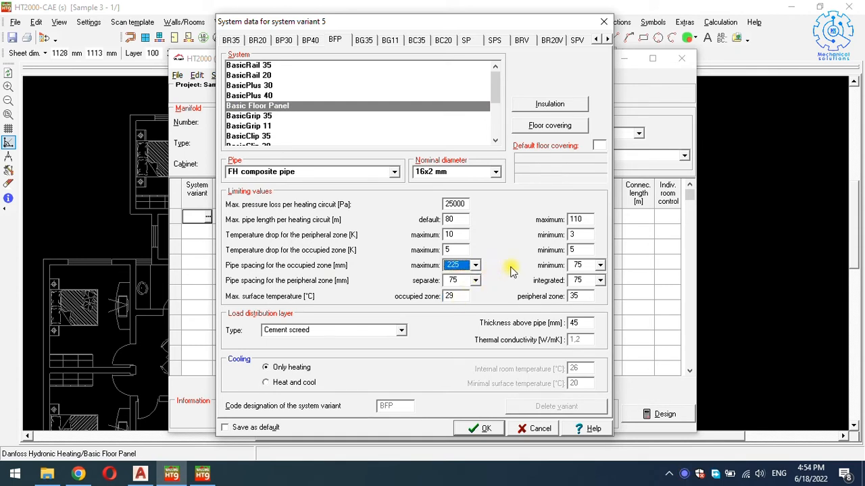
pyautogui.click(589, 268)
pyautogui.click(580, 298)
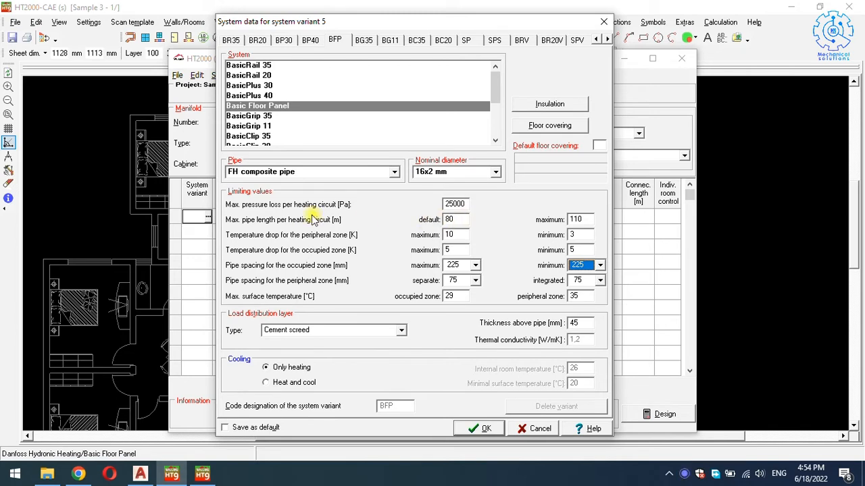
# Set default pipe length 100 m, peripheral minimum drop 5 K, occupied-zone drop 7/3 K.
pyautogui.doubleClick(459, 219)
pyautogui.write('100')
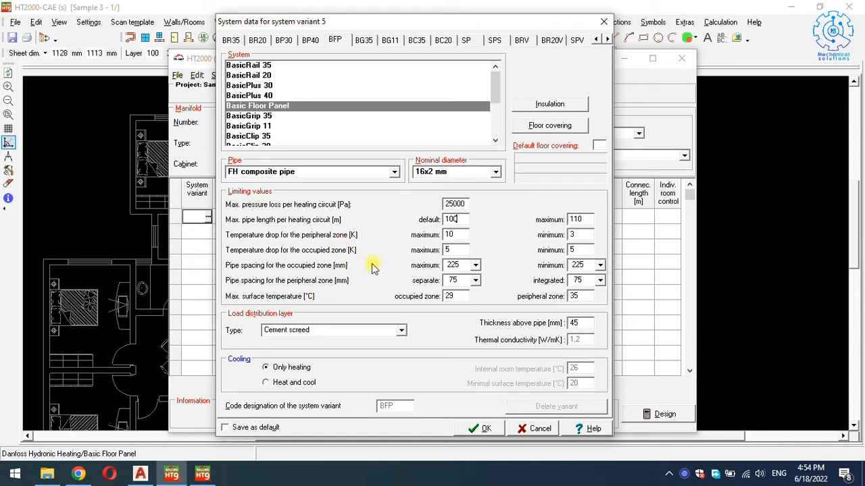
pyautogui.doubleClick(574, 235)
pyautogui.write('5')
pyautogui.doubleClick(447, 250)
pyautogui.write('7')
pyautogui.doubleClick(574, 250)
pyautogui.write('3')
pyautogui.press('Tab')
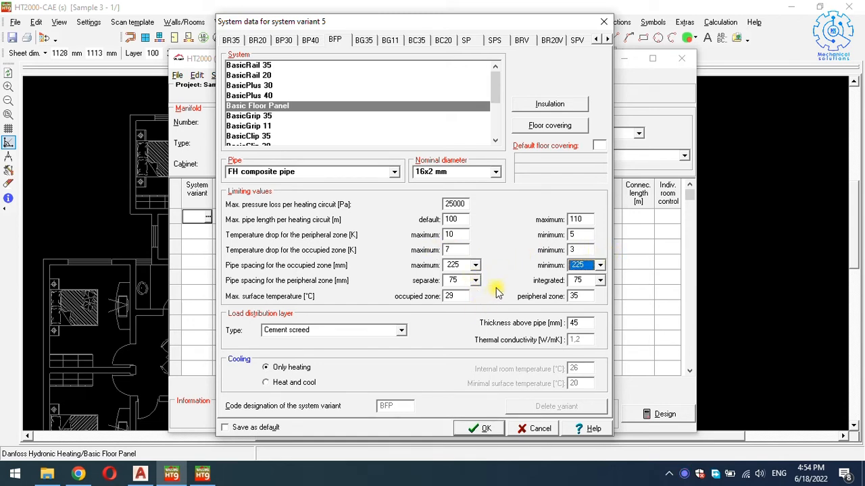
# Confirm system data and run the design at 50 °C flow temperature, acknowledging the warning.
pyautogui.click(478, 429)
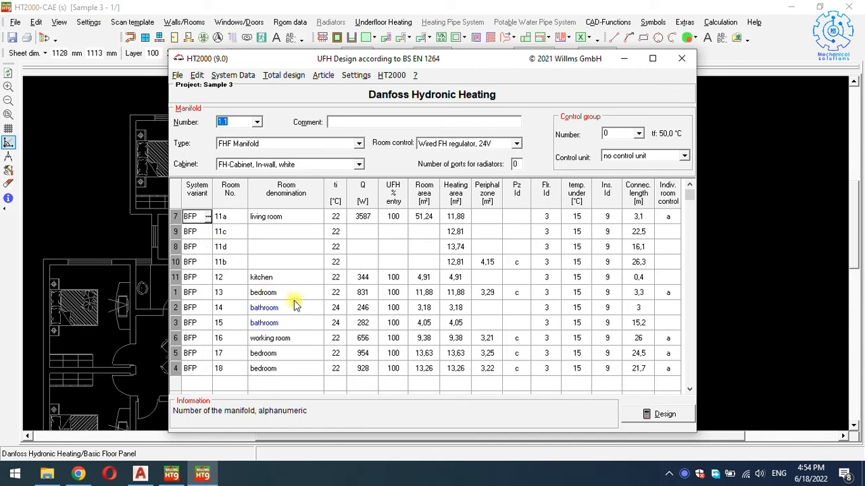
pyautogui.click(655, 414)
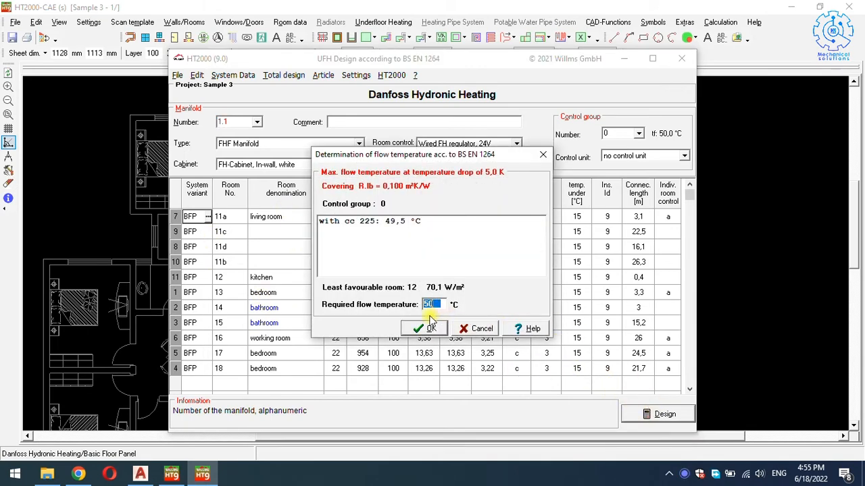
pyautogui.click(427, 331)
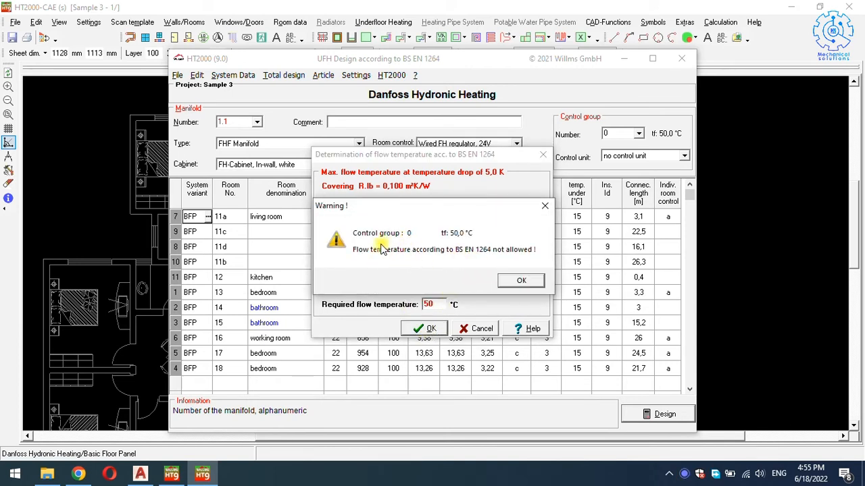
pyautogui.click(520, 281)
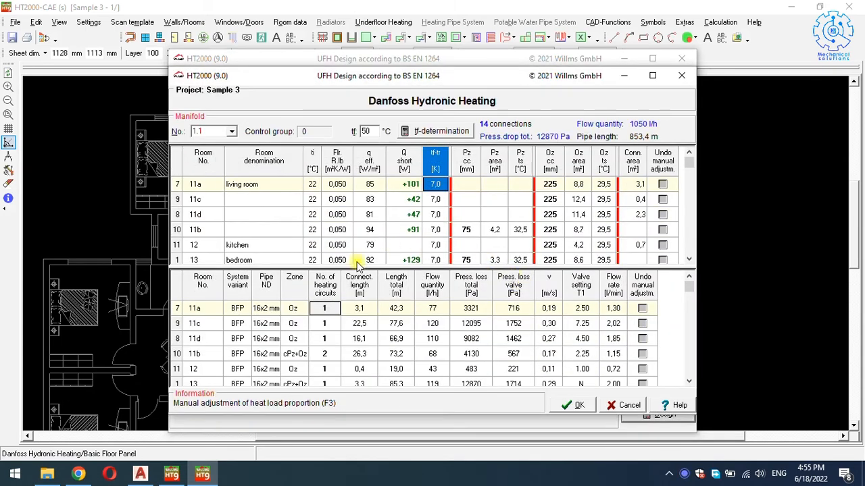
pyautogui.scroll(-2, 365, 208)
pyautogui.scroll(-8, 353, 300)
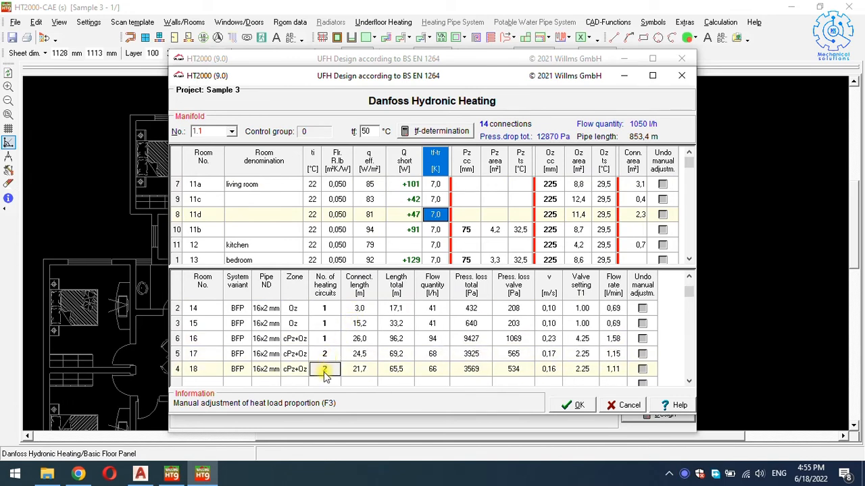
pyautogui.click(331, 358)
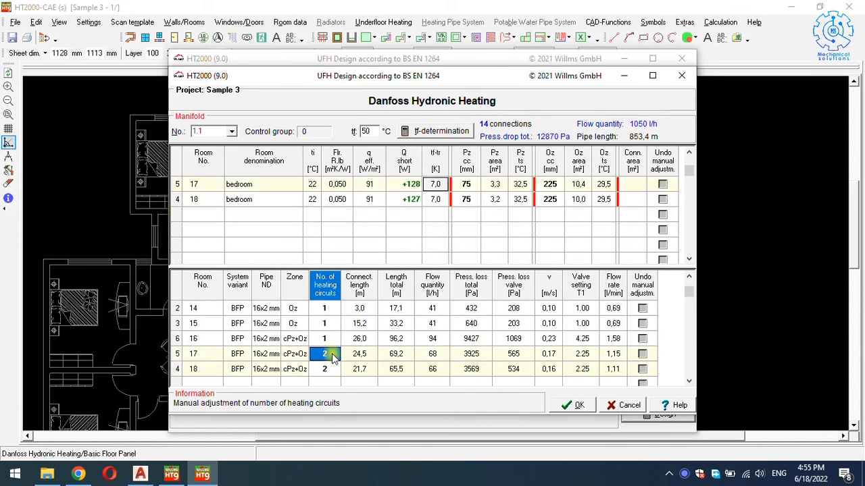
pyautogui.scroll(5, 263, 330)
pyautogui.scroll(4, 277, 331)
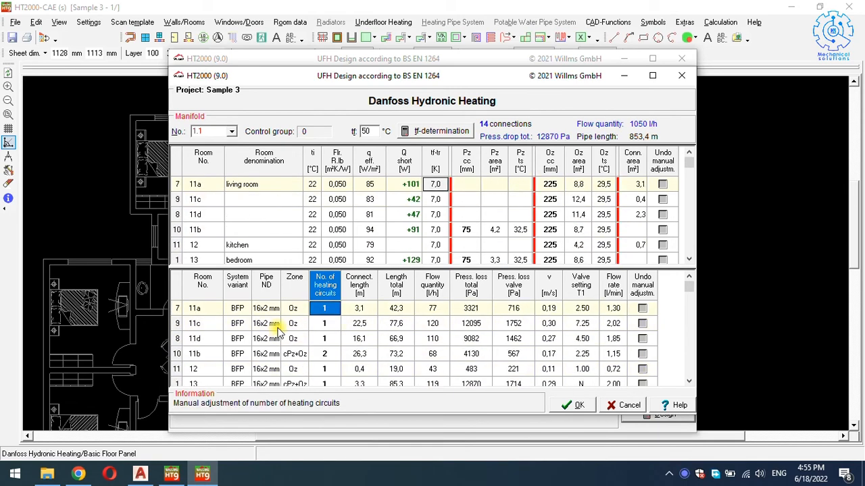
pyautogui.click(324, 355)
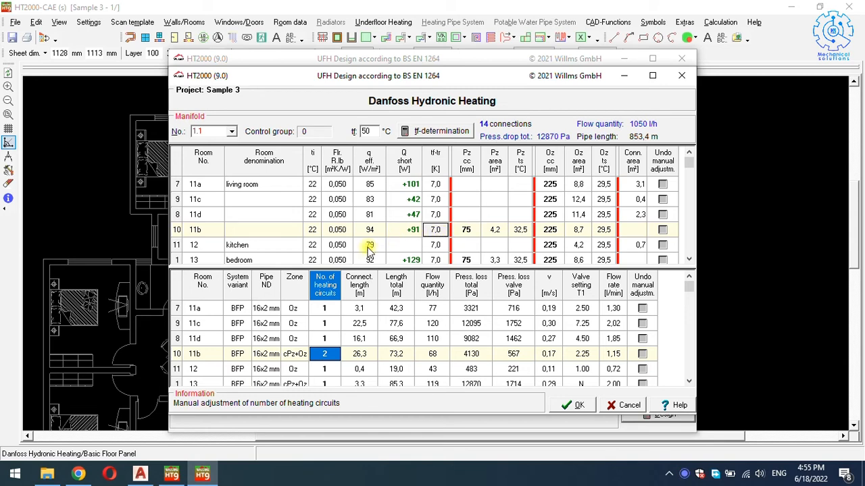
# Enter 1 as room 11b's number of heating circuits, flagging it as a manual adjustment.
pyautogui.click(324, 354)
pyautogui.write('1')
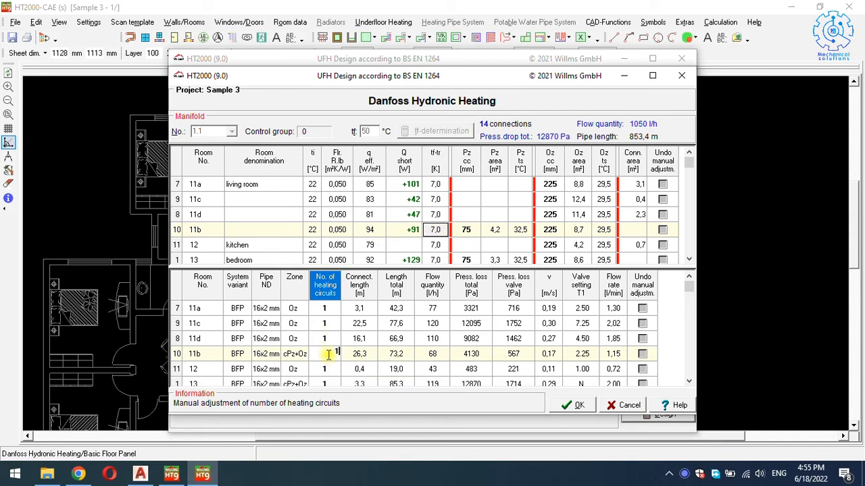
pyautogui.press('Return')
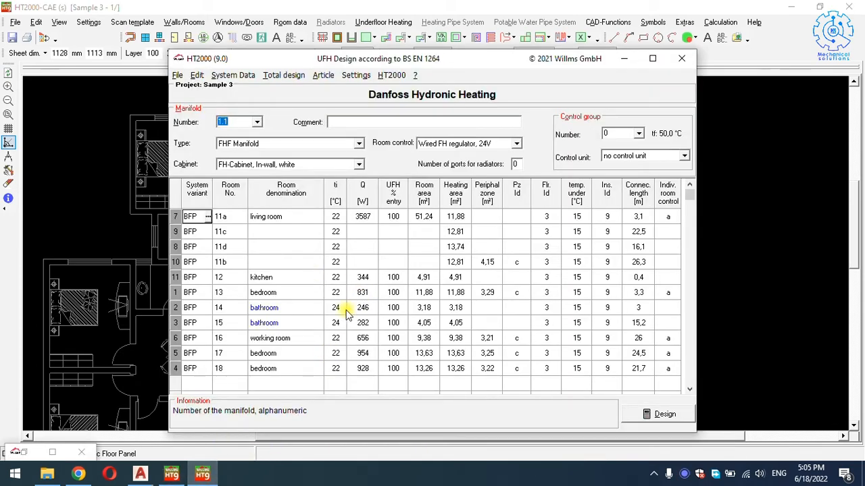
# Run the manifold design at 50 °C flow, dismiss the warning, and bring the room table forward.
pyautogui.moveTo(351, 51); pyautogui.dragTo(304, 21)
pyautogui.click(587, 383)
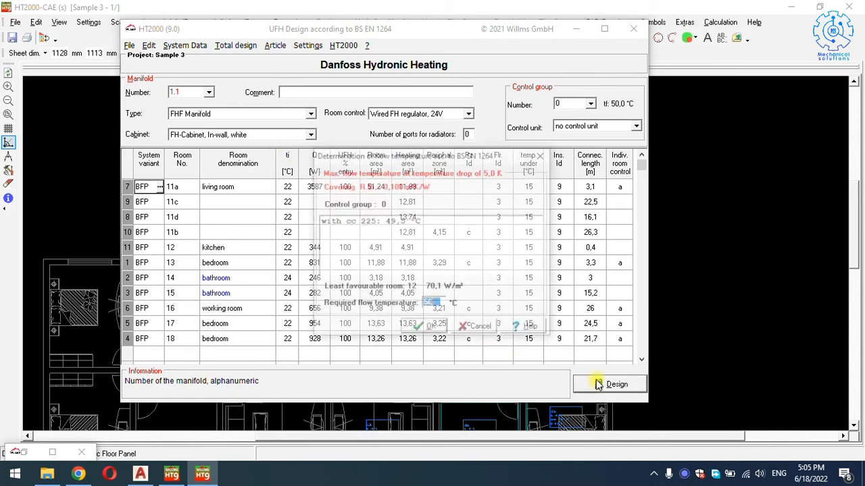
pyautogui.click(426, 329)
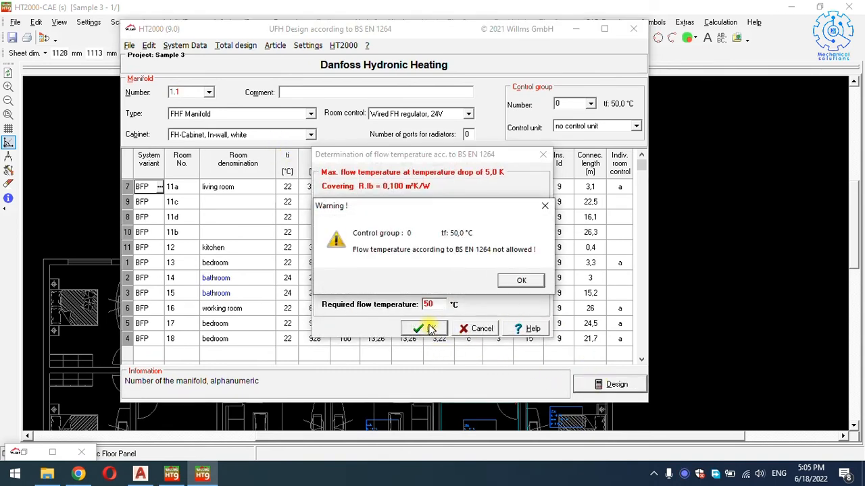
pyautogui.click(520, 281)
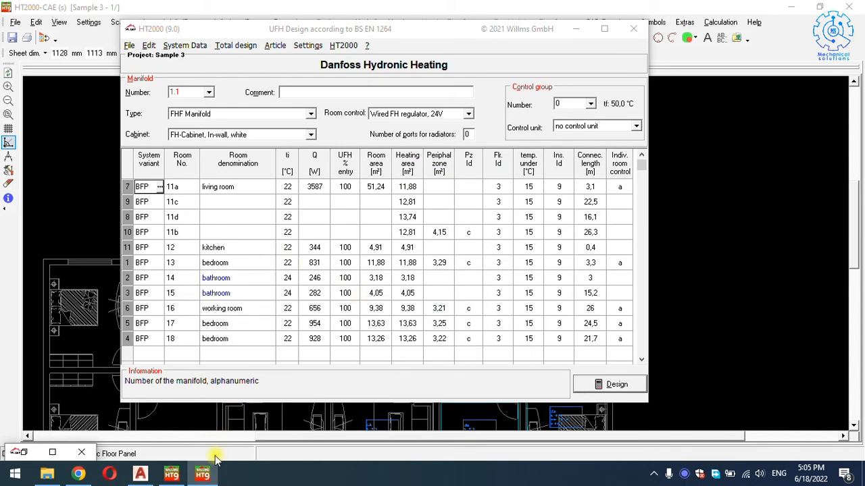
pyautogui.hotkey('alt', 'Tab')
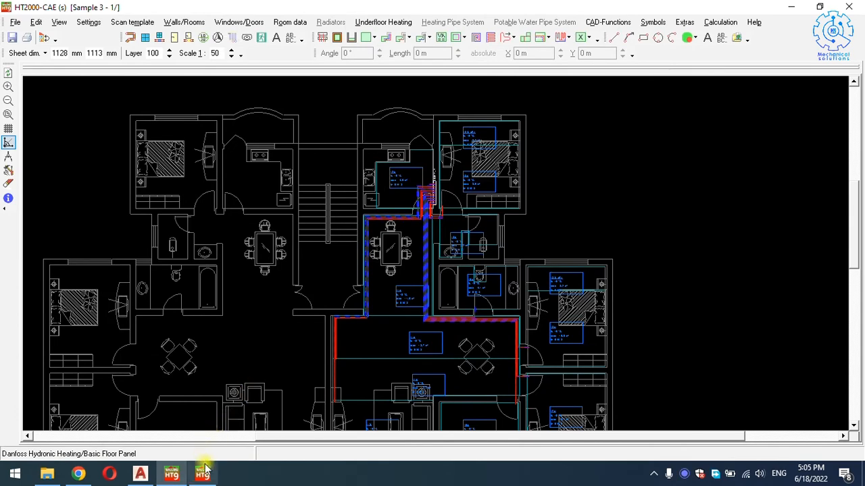
pyautogui.click(202, 473)
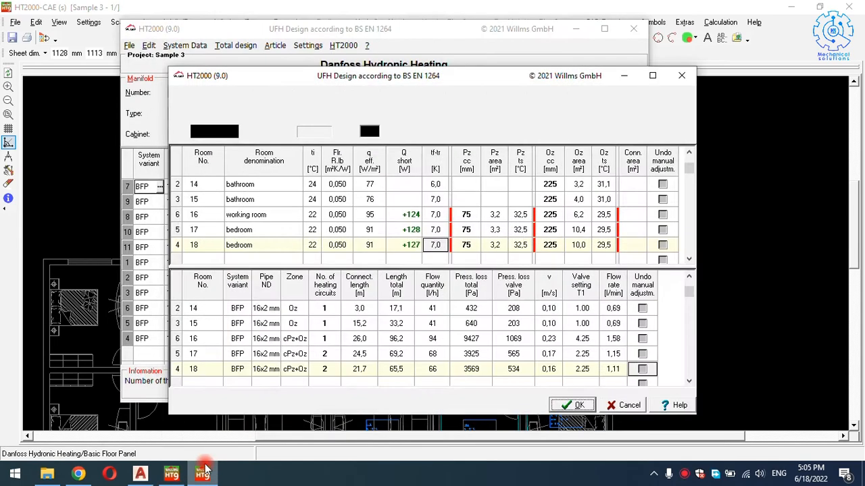
# Set room 17 to 2 heating circuits and room 18 to 1.
pyautogui.click(325, 356)
pyautogui.write('2')
pyautogui.press('Return')
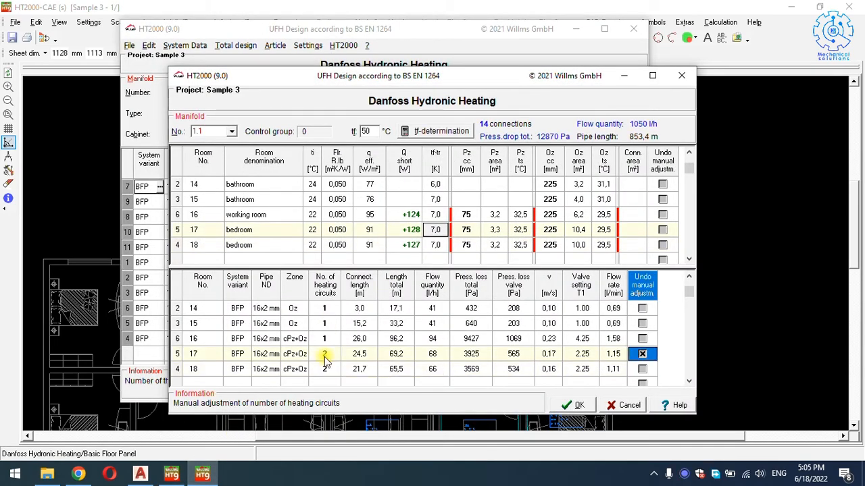
pyautogui.click(326, 369)
pyautogui.write('1')
pyautogui.press('Return')
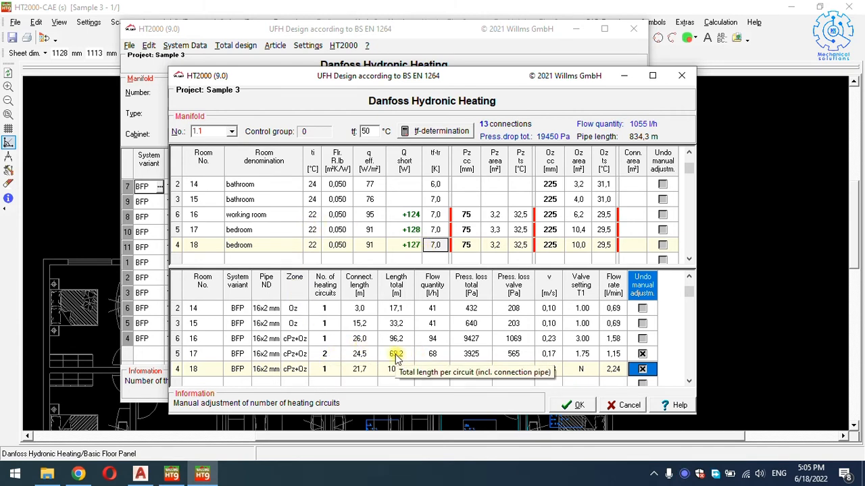
# Check the manual-adjustment flags for rooms 17 and 11b, then accept the 13-connection design.
pyautogui.click(330, 354)
pyautogui.press('Tab')
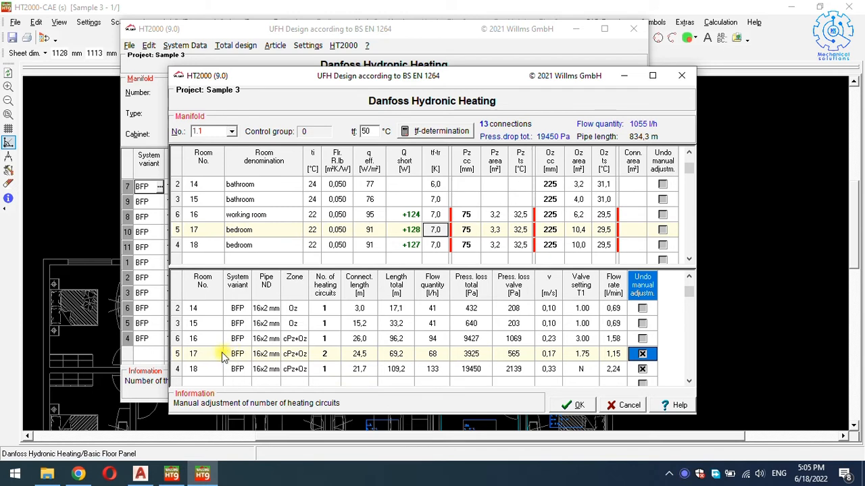
pyautogui.click(330, 356)
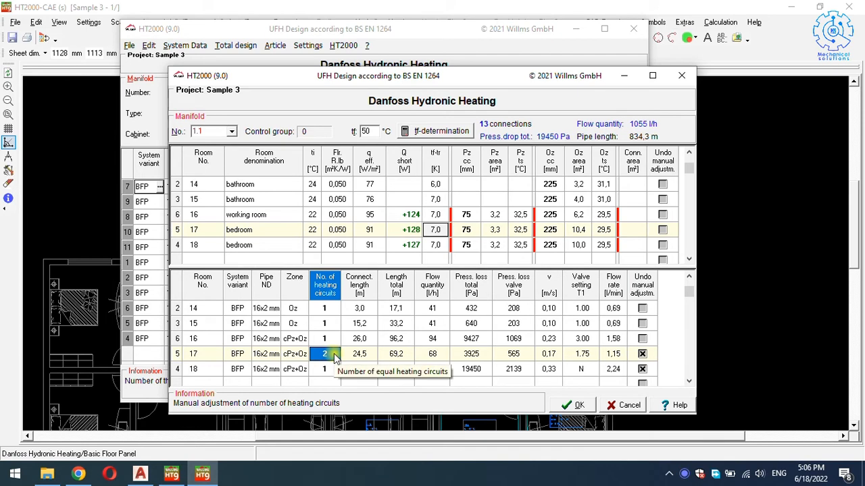
pyautogui.scroll(3, 336, 350)
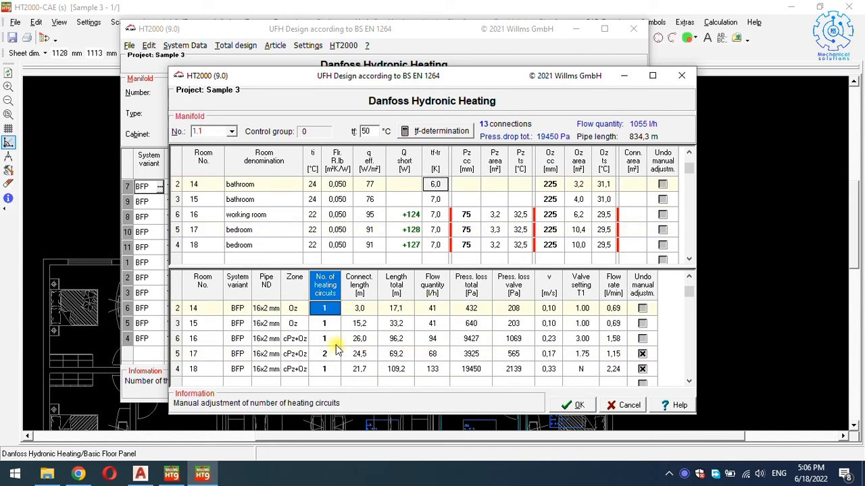
pyautogui.scroll(7, 336, 350)
pyautogui.click(331, 355)
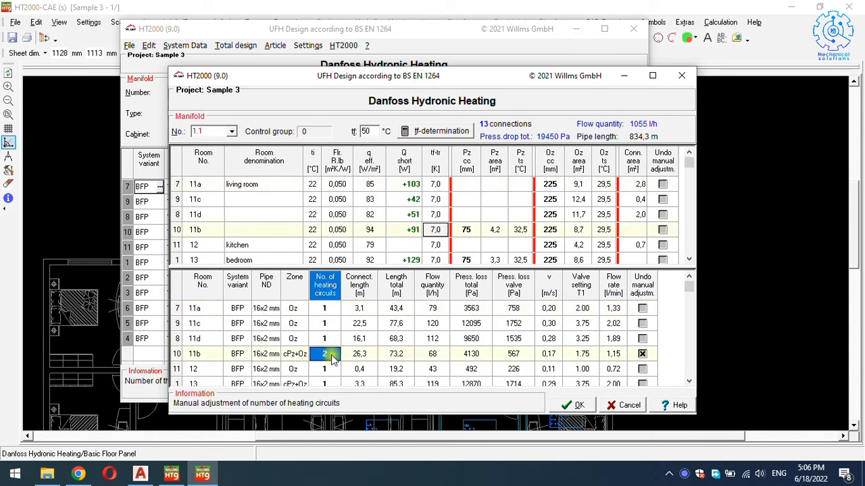
pyautogui.press('Tab')
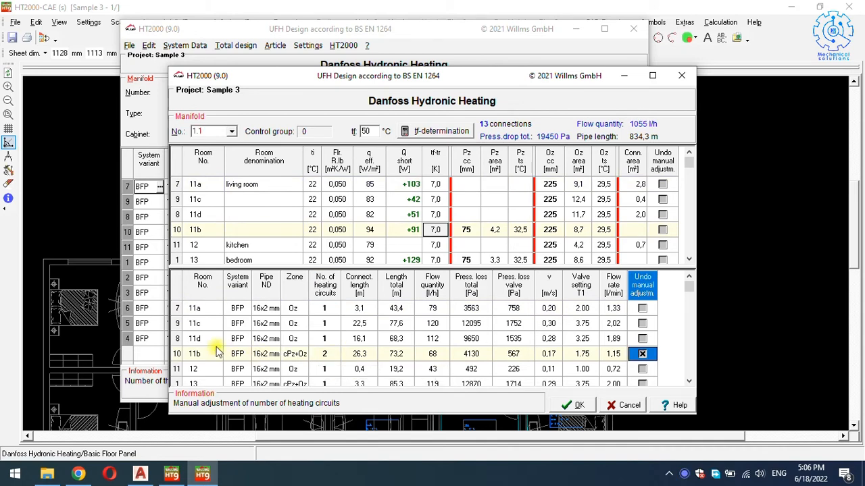
pyautogui.scroll(-6, 195, 351)
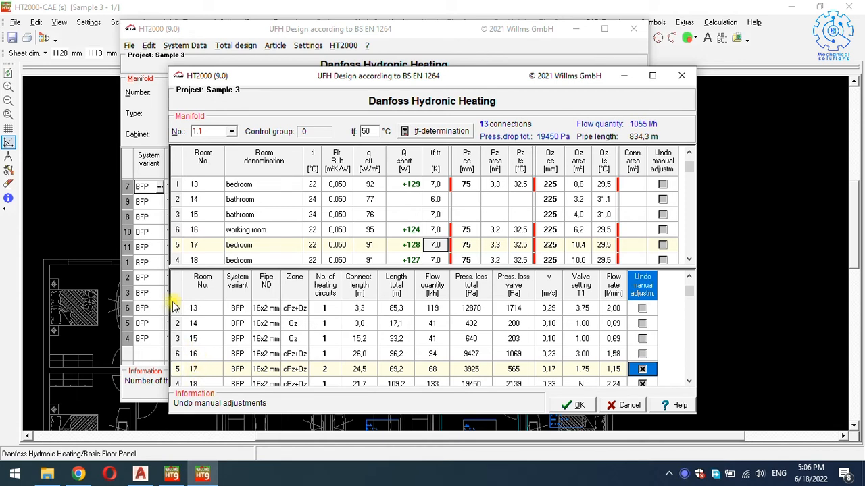
pyautogui.click(577, 405)
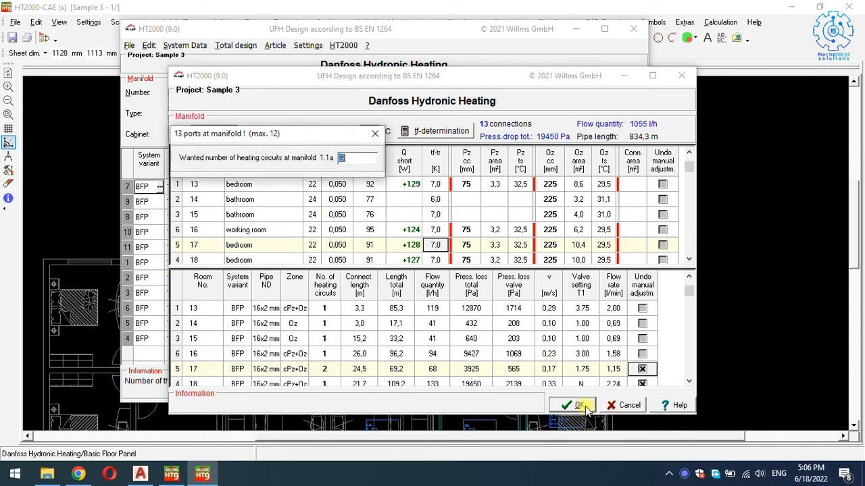
pyautogui.press('Return')
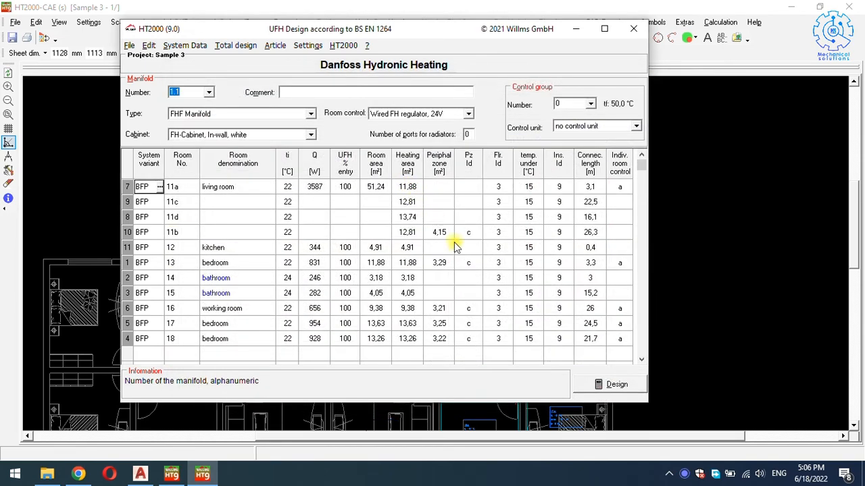
# Close the manifold window and zoom the floor plan to rooms 11b and 11e.
pyautogui.click(633, 28)
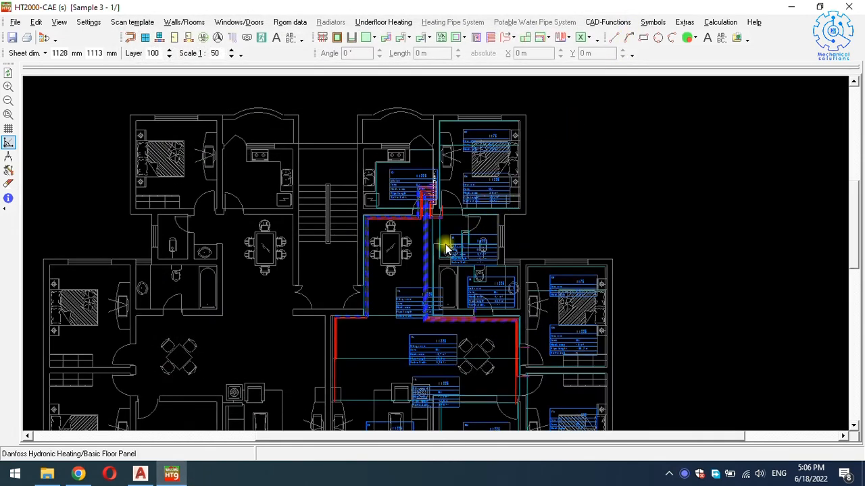
pyautogui.scroll(2, 464, 194)
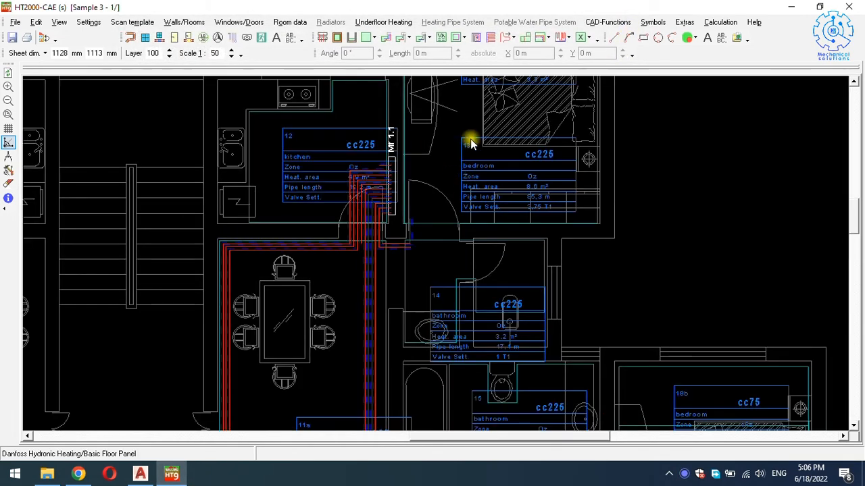
pyautogui.scroll(-4, 462, 232)
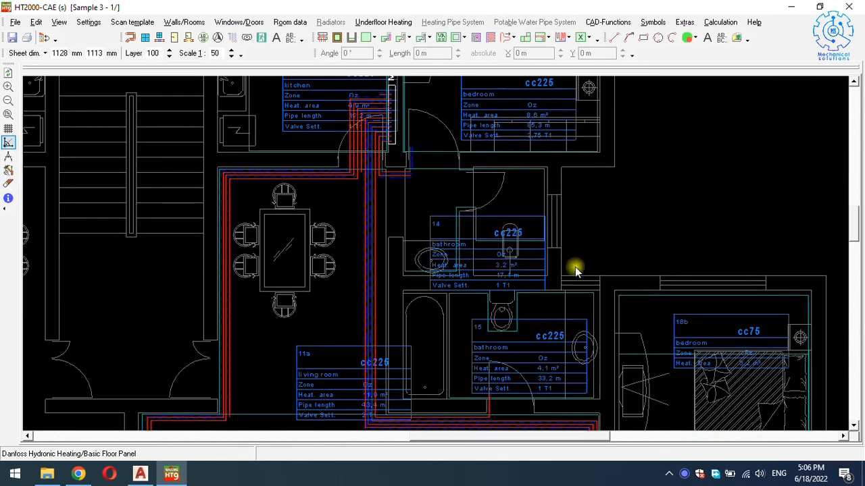
pyautogui.scroll(-5, 684, 319)
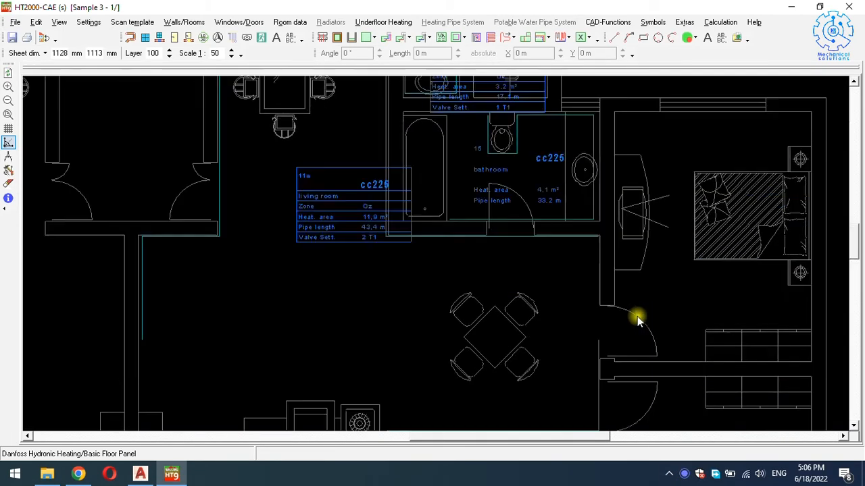
pyautogui.scroll(-1, 573, 312)
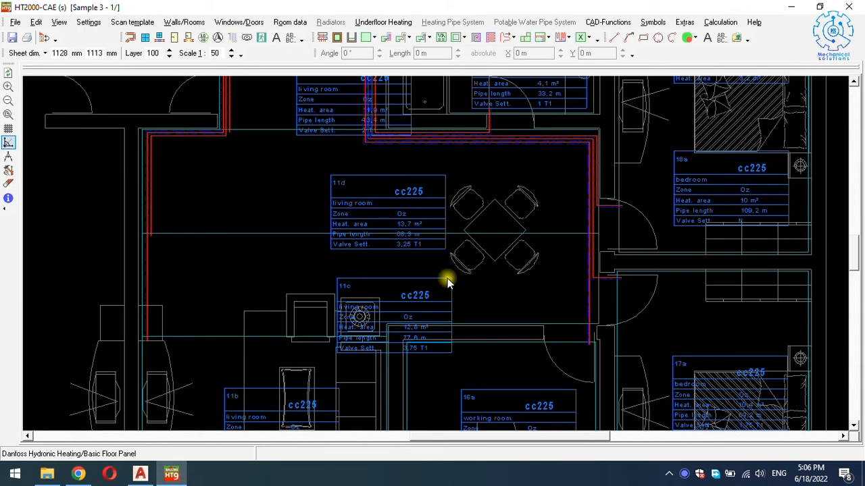
pyautogui.scroll(2, 439, 270)
pyautogui.scroll(1, 431, 252)
pyautogui.scroll(-4, 431, 253)
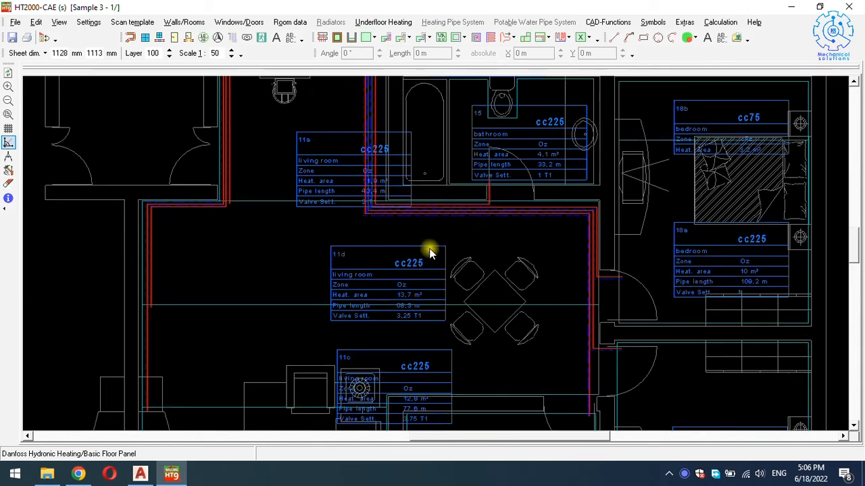
pyautogui.scroll(-3, 405, 267)
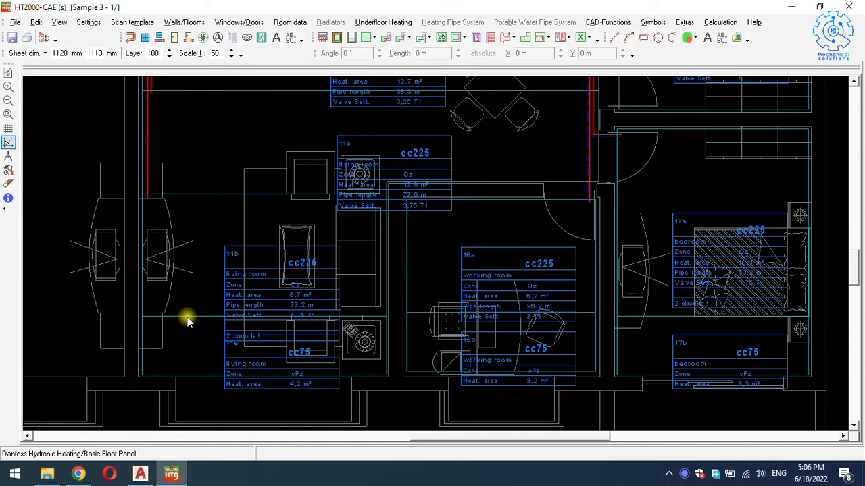
pyautogui.scroll(1, 188, 322)
# Move the 11b/11e dividing line and vertical edge so the areas become 9.0 m² and 3.7 m².
pyautogui.click(181, 322)
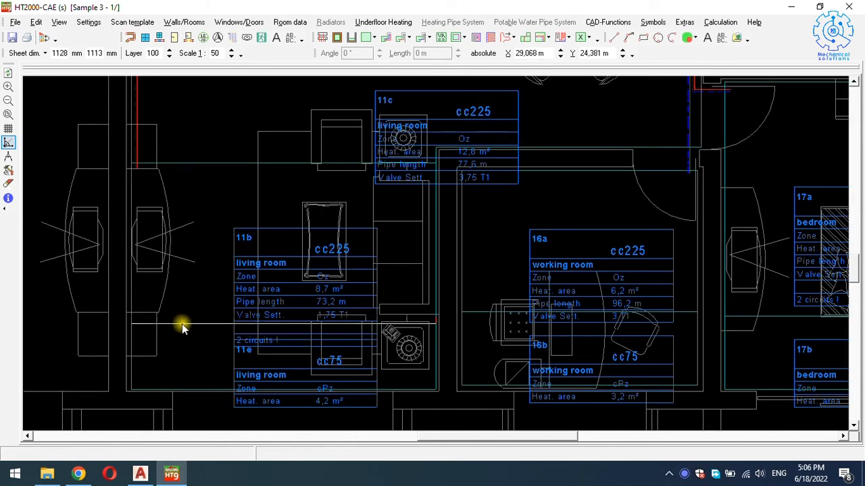
pyautogui.click(182, 323)
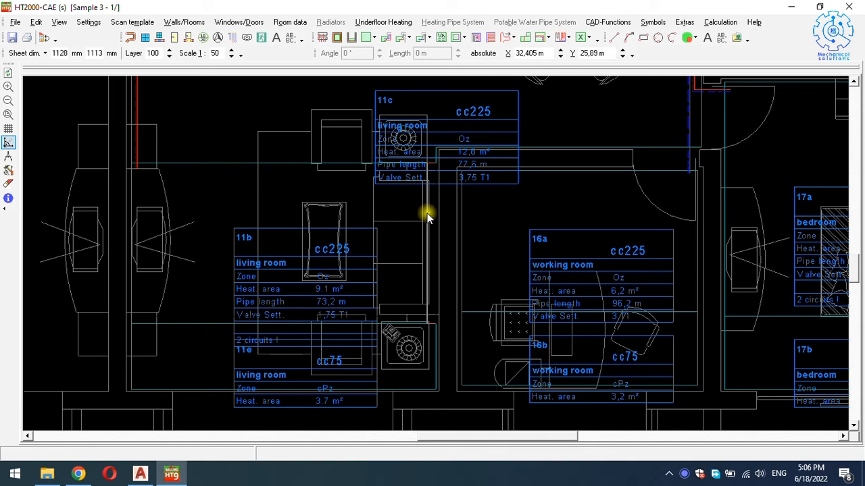
pyautogui.moveTo(431, 213); pyautogui.dragTo(432, 215)
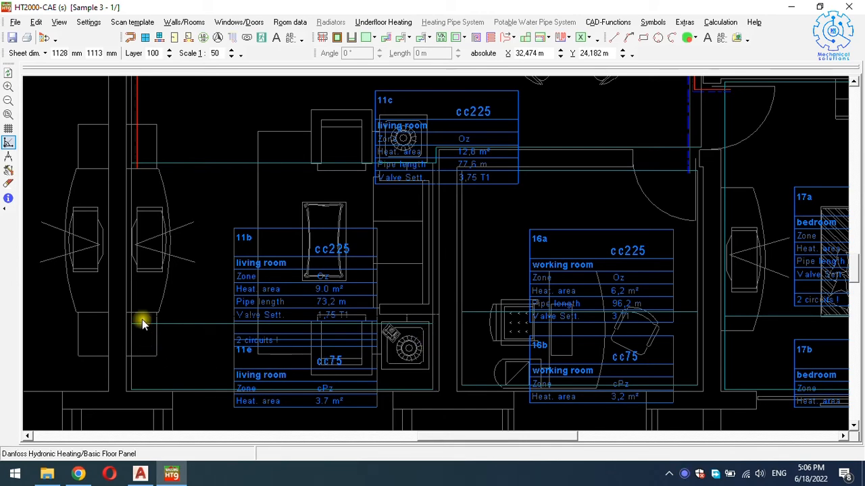
# Lower the horizontal line below the red supply pipe and extend the pipe down to it.
pyautogui.scroll(3, 138, 162)
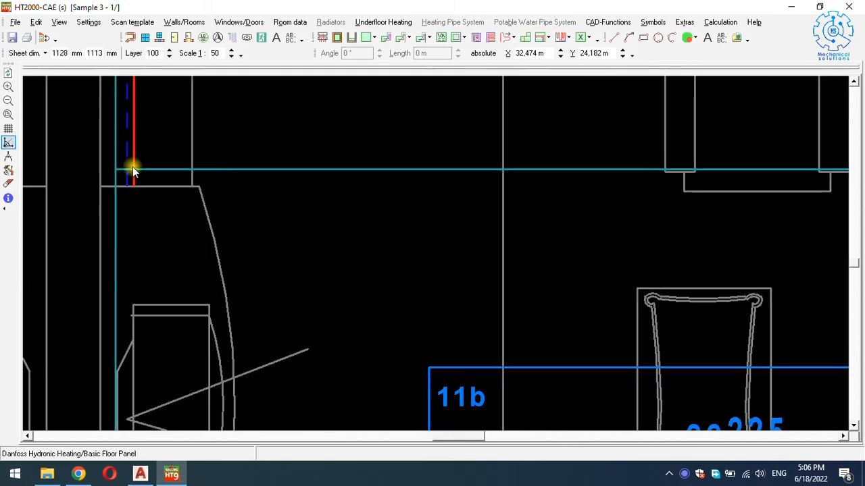
pyautogui.scroll(2, 133, 170)
pyautogui.click(137, 203)
pyautogui.click(134, 203)
pyautogui.click(134, 205)
pyautogui.moveTo(134, 205); pyautogui.dragTo(137, 221)
pyautogui.rightClick(148, 203)
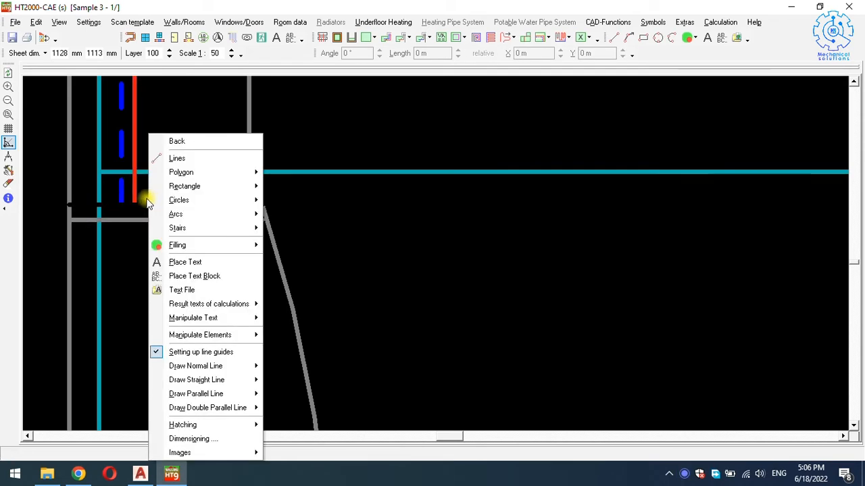
pyautogui.click(135, 252)
pyautogui.click(134, 201)
pyautogui.click(134, 201)
pyautogui.click(135, 260)
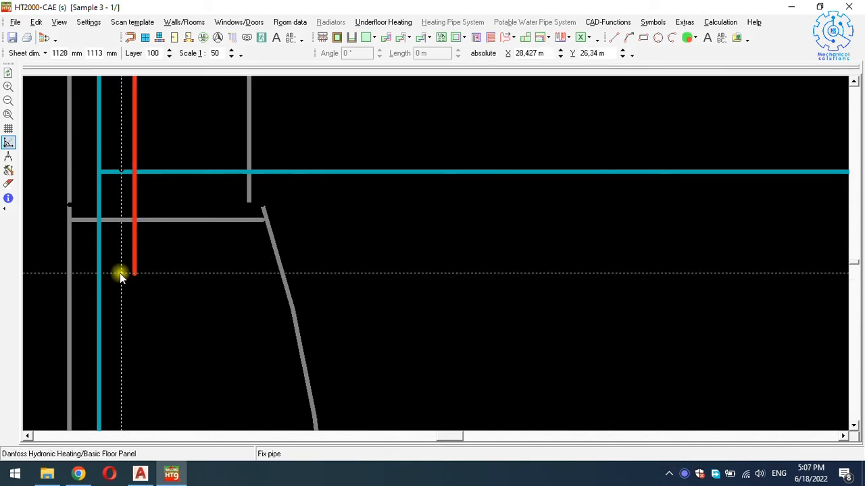
# Shift the 11b/11c divider so 11c reaches 13.2 m² and 11b 8.6 m².
pyautogui.scroll(-5, 135, 267)
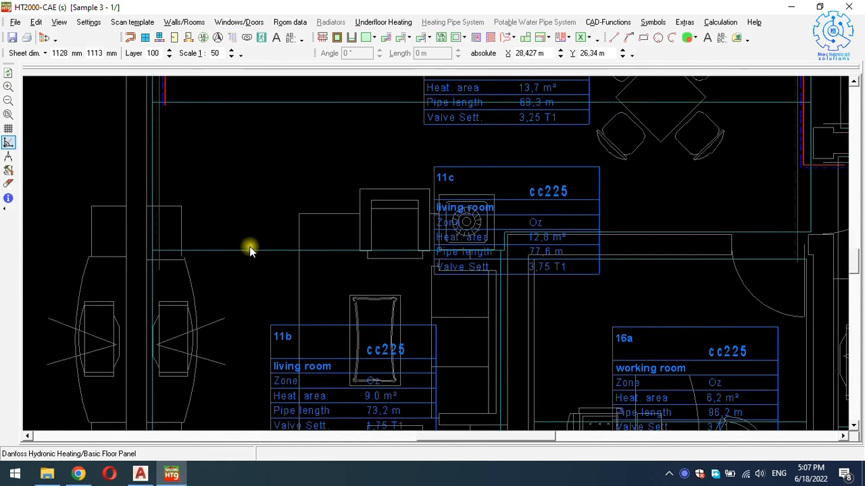
pyautogui.moveTo(252, 254); pyautogui.dragTo(251, 259)
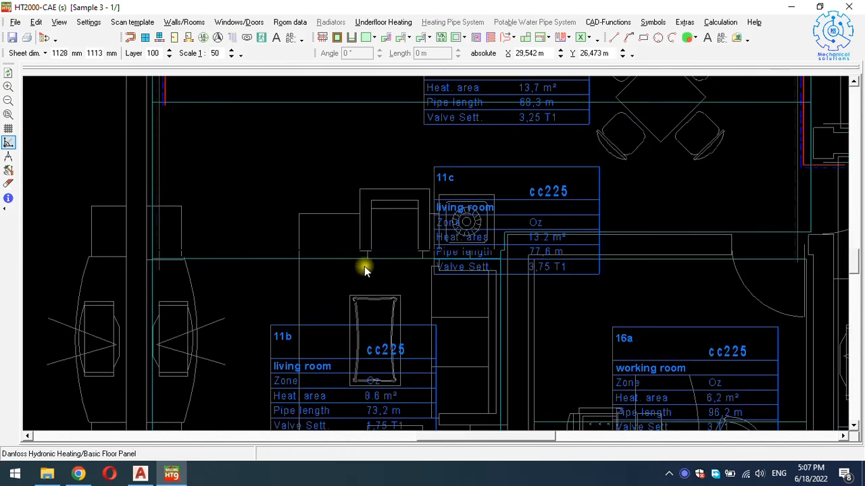
pyautogui.scroll(6, 517, 248)
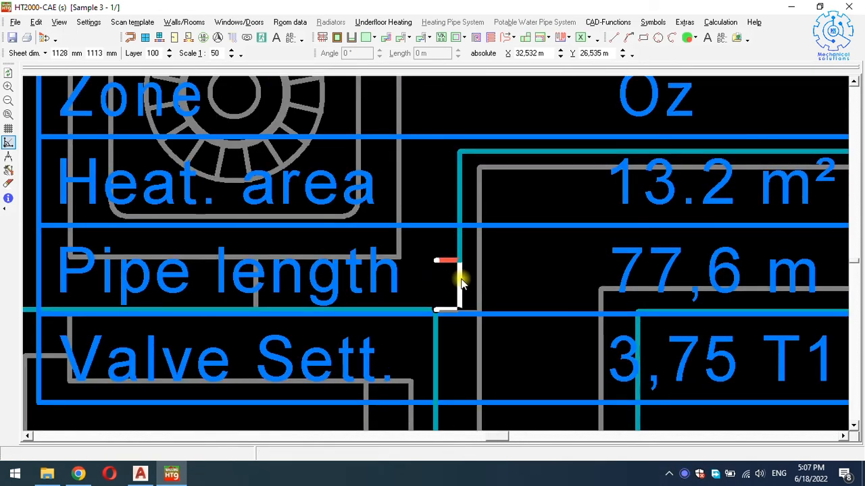
pyautogui.scroll(-3, 459, 277)
# Move bedroom 17a's top heating-area boundary down, giving 10.2 m².
pyautogui.scroll(-4, 459, 267)
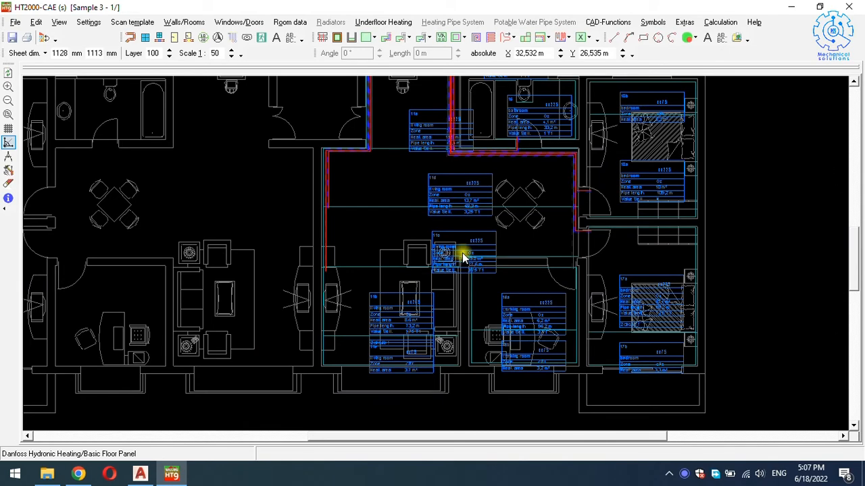
pyautogui.scroll(3, 622, 267)
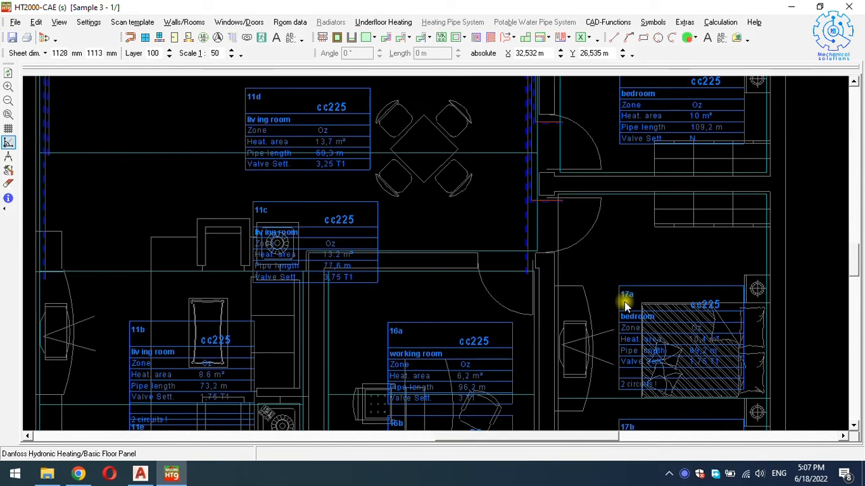
pyautogui.scroll(1, 623, 300)
pyautogui.press('Right')
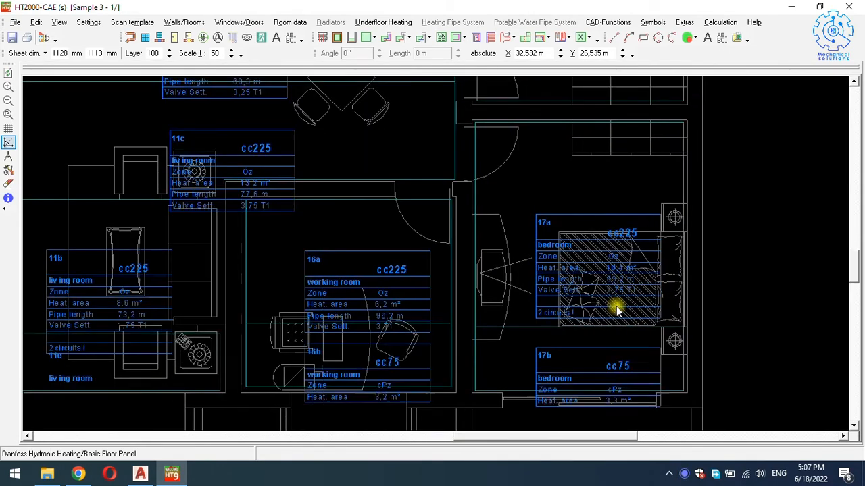
pyautogui.press('Up')
pyautogui.scroll(2, 647, 174)
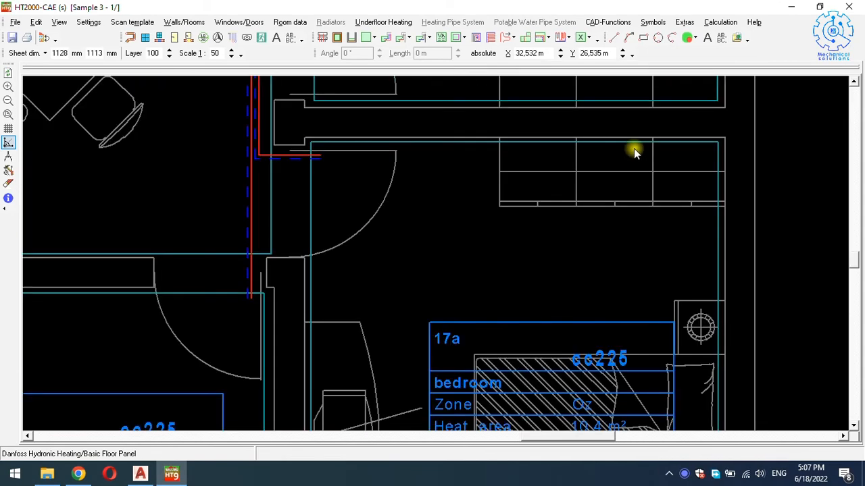
pyautogui.click(633, 142)
pyautogui.moveTo(631, 143); pyautogui.dragTo(629, 149)
# Pull in bedroom 17b's boundaries so its heated area shrinks to 2.8 m².
pyautogui.scroll(-2, 630, 154)
pyautogui.press('Down')
pyautogui.press('Down')
pyautogui.press('Down')
pyautogui.press('Down')
pyautogui.press('Down')
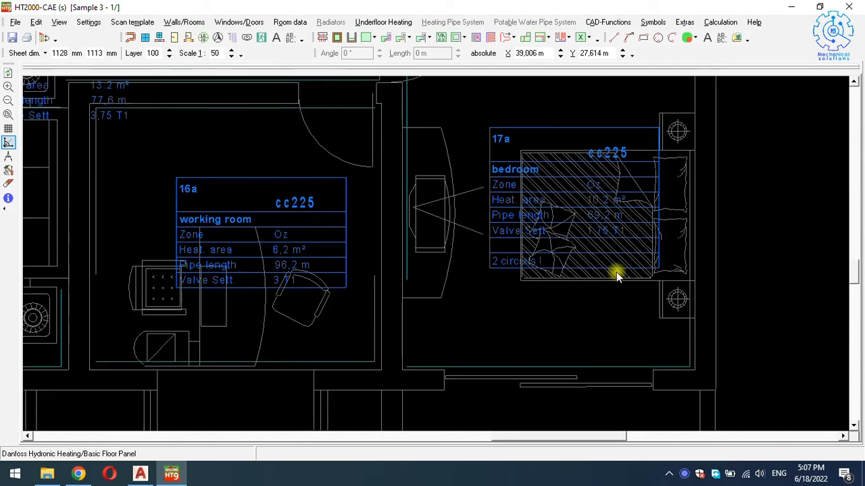
pyautogui.scroll(2, 585, 328)
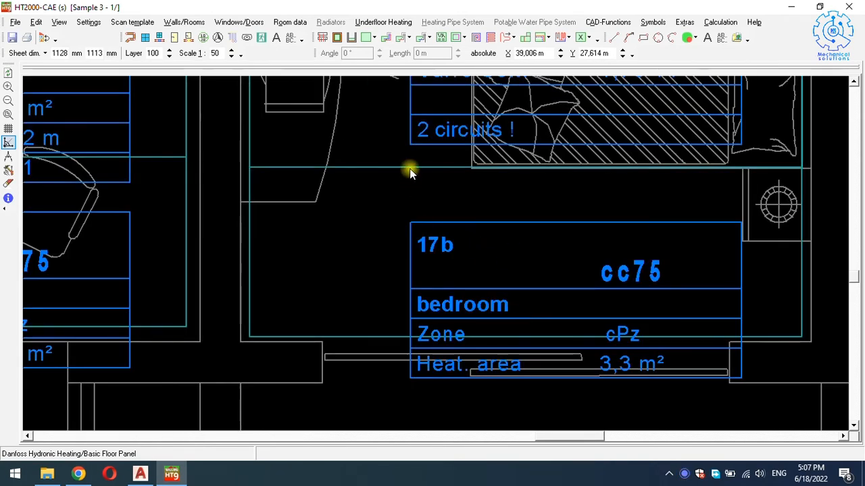
pyautogui.moveTo(410, 178); pyautogui.dragTo(411, 190)
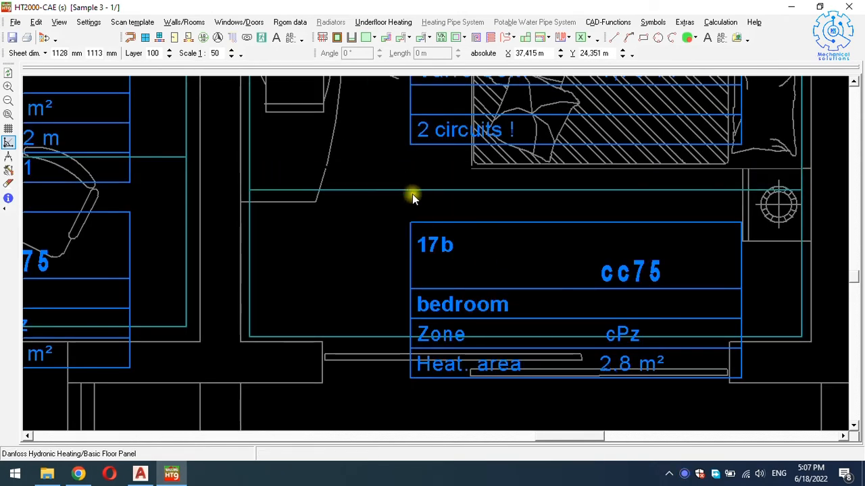
pyautogui.moveTo(356, 336)
pyautogui.mouseDown()
pyautogui.moveTo(356, 320)
pyautogui.moveTo(355, 329)
pyautogui.mouseUp()
# Raise living room 11e's boundary so its heated area becomes 3.5 m².
pyautogui.scroll(-1, 431, 317)
pyautogui.scroll(-4, 431, 315)
pyautogui.press('Left')
pyautogui.press('Left')
pyautogui.press('Left')
pyautogui.press('Left')
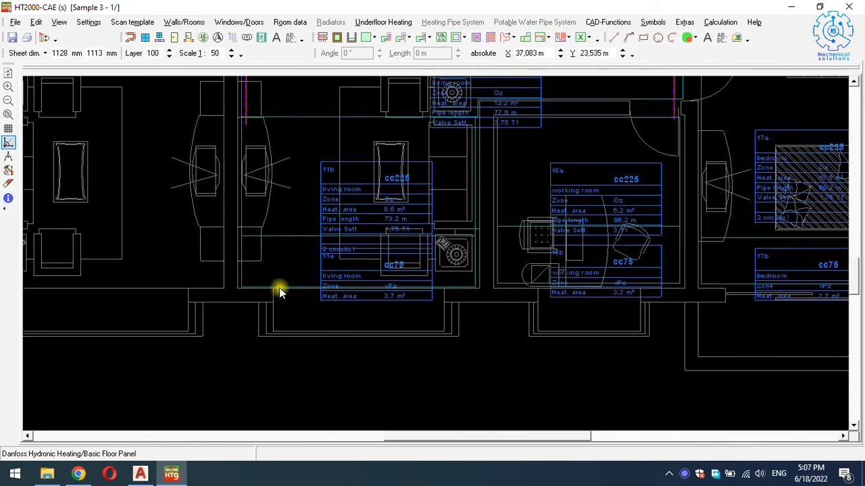
pyautogui.scroll(7, 287, 288)
pyautogui.moveTo(296, 275)
pyautogui.mouseDown()
pyautogui.moveTo(296, 249)
pyautogui.moveTo(295, 262)
pyautogui.mouseUp()
pyautogui.scroll(-10, 302, 259)
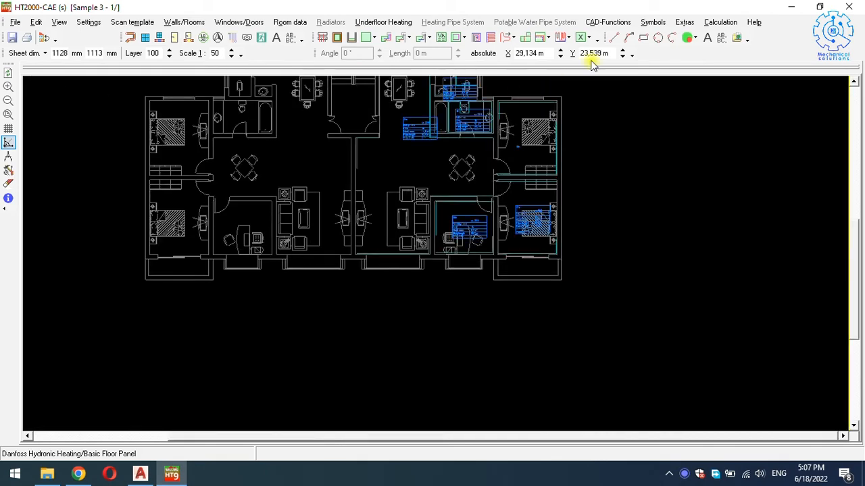
pyautogui.click(713, 22)
# Run the quick design for the current storey at 50 °C, transferring graphic data and dismissing the room 18 warning.
pyautogui.moveTo(731, 68)
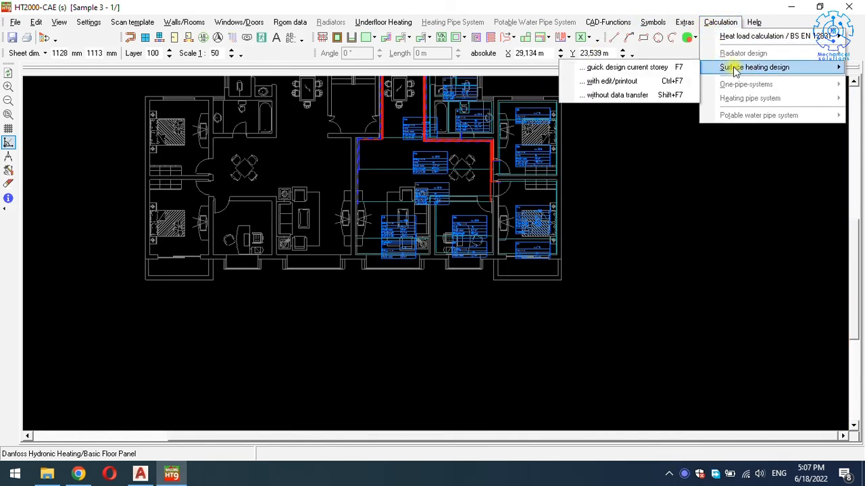
pyautogui.click(645, 73)
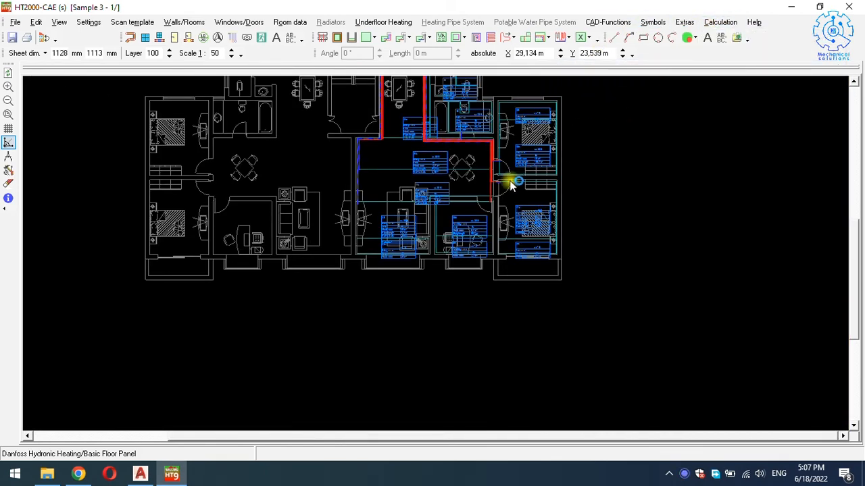
pyautogui.click(477, 255)
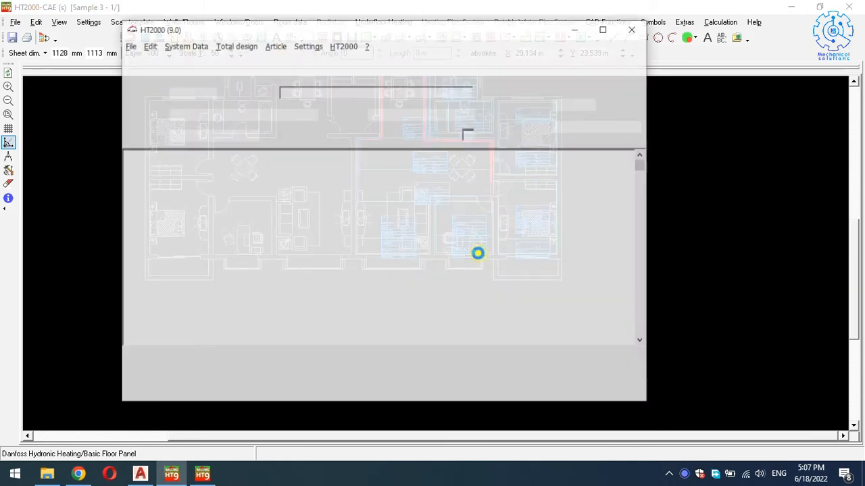
pyautogui.click(476, 278)
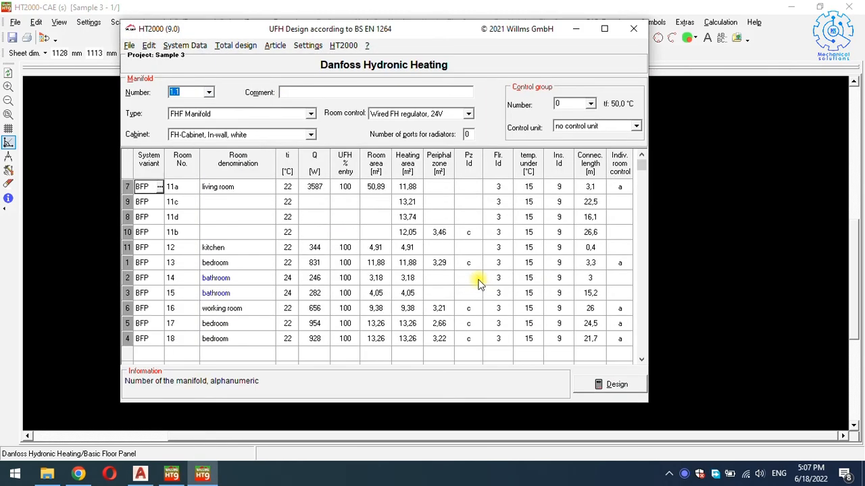
pyautogui.click(597, 385)
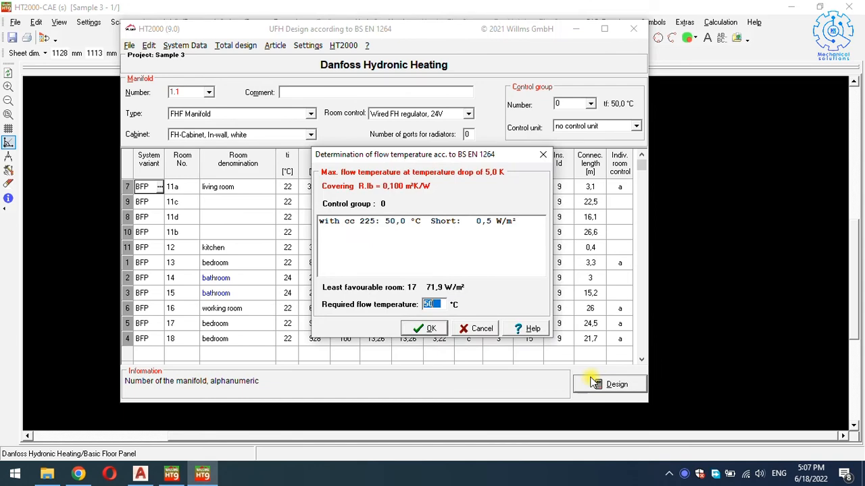
pyautogui.press('Return')
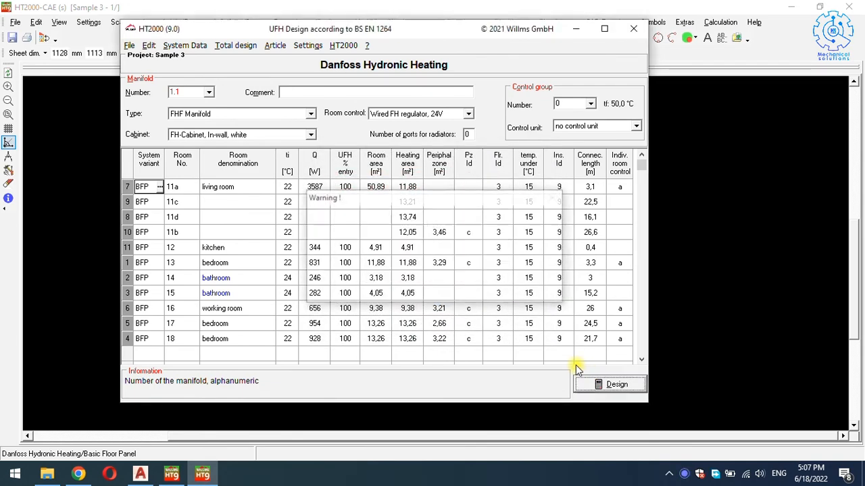
pyautogui.press('Return')
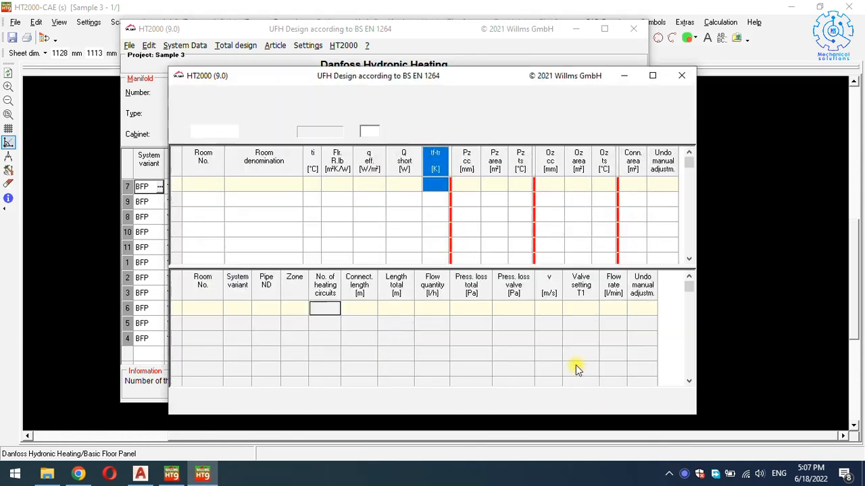
# Give room 11b two heating circuits and room 17 one, then accept the results.
pyautogui.click(333, 355)
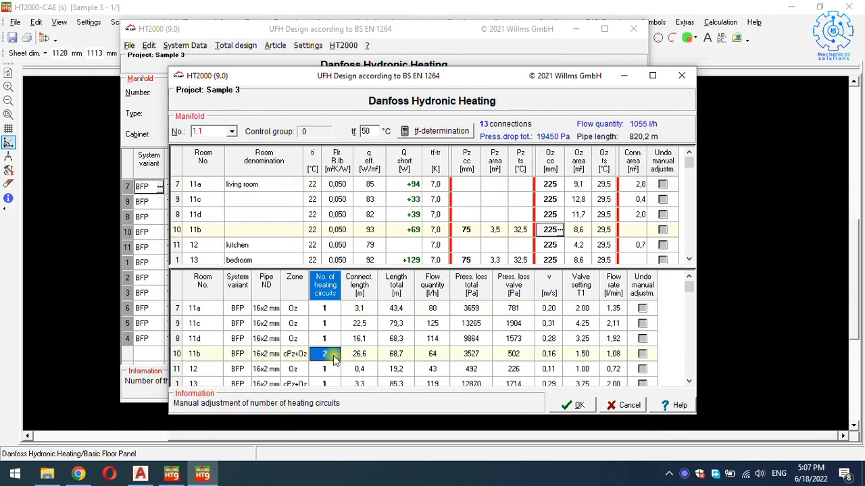
pyautogui.write('2')
pyautogui.press('Return')
pyautogui.press('Down')
pyautogui.press('Down')
pyautogui.press('Down')
pyautogui.press('Down')
pyautogui.press('Down')
pyautogui.press('Down')
pyautogui.press('Down')
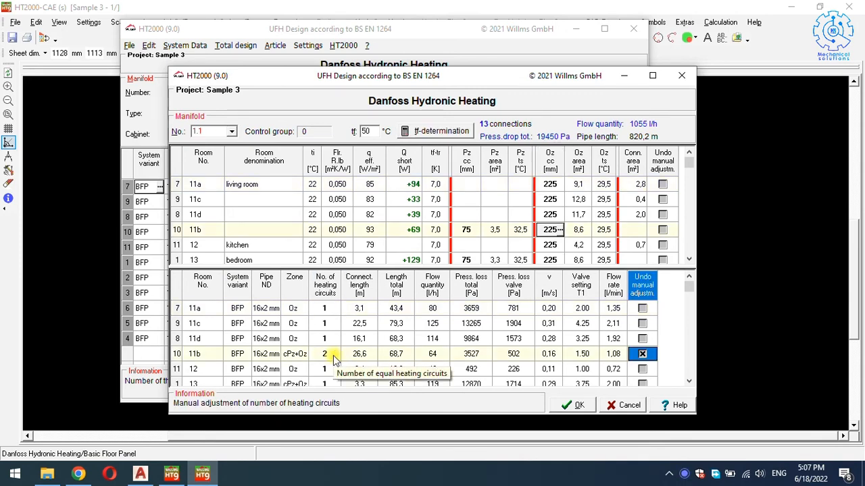
pyautogui.click(329, 355)
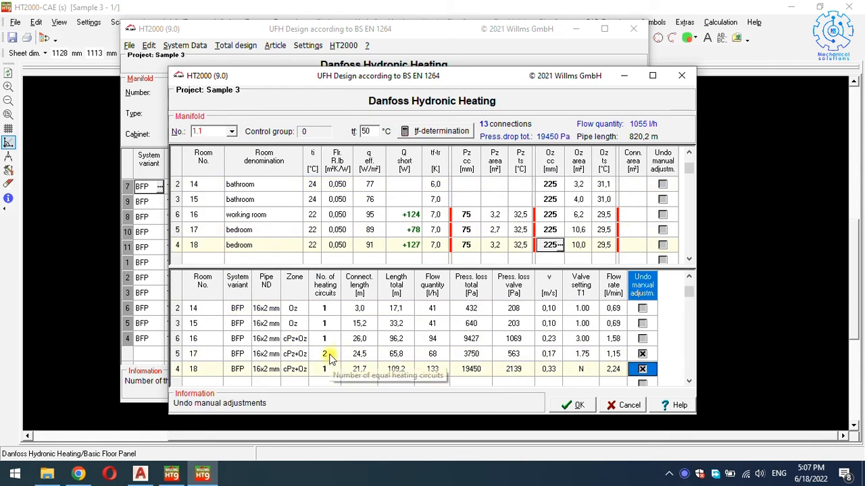
pyautogui.write('1')
pyautogui.press('Return')
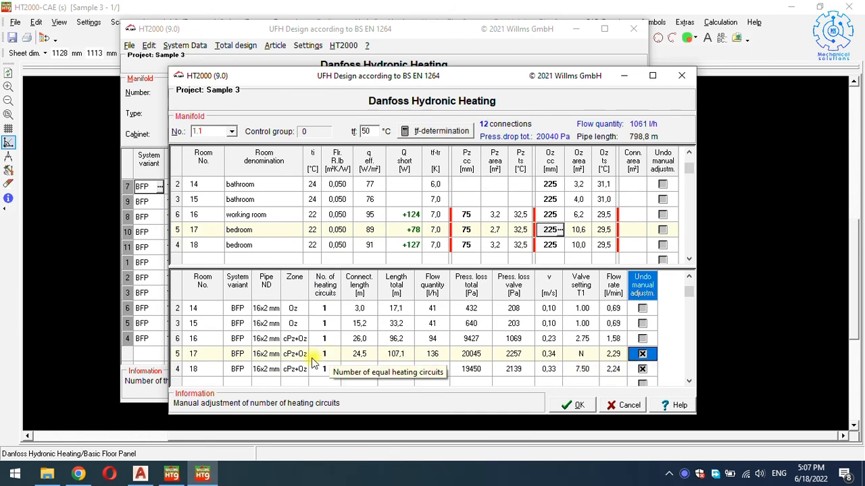
pyautogui.press('Up')
pyautogui.press('Up')
pyautogui.press('Up')
pyautogui.press('Up')
pyautogui.press('Up')
pyautogui.press('Up')
pyautogui.press('Up')
pyautogui.press('Up')
pyautogui.press('Up')
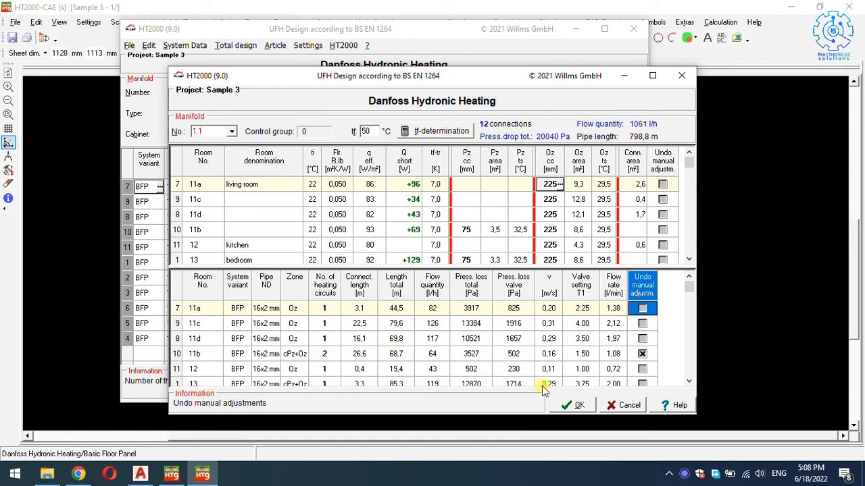
pyautogui.click(580, 405)
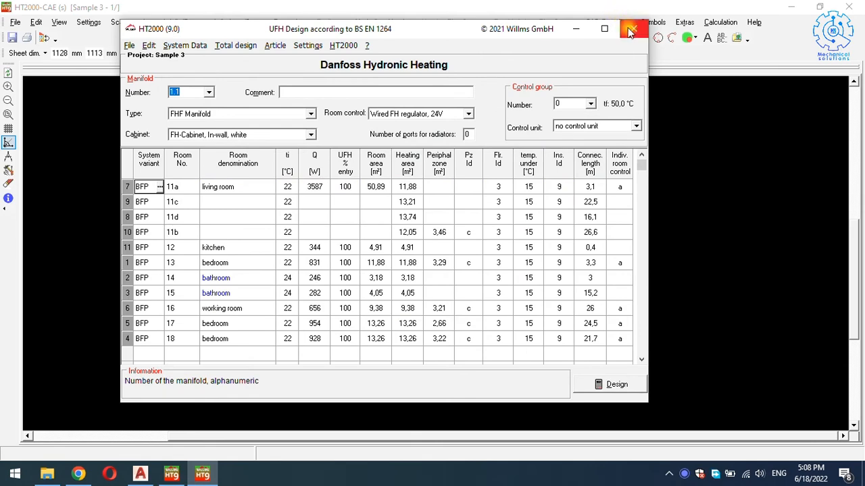
pyautogui.click(628, 32)
# Reposition the red pipe end just below living room 11b's top wall.
pyautogui.scroll(3, 421, 200)
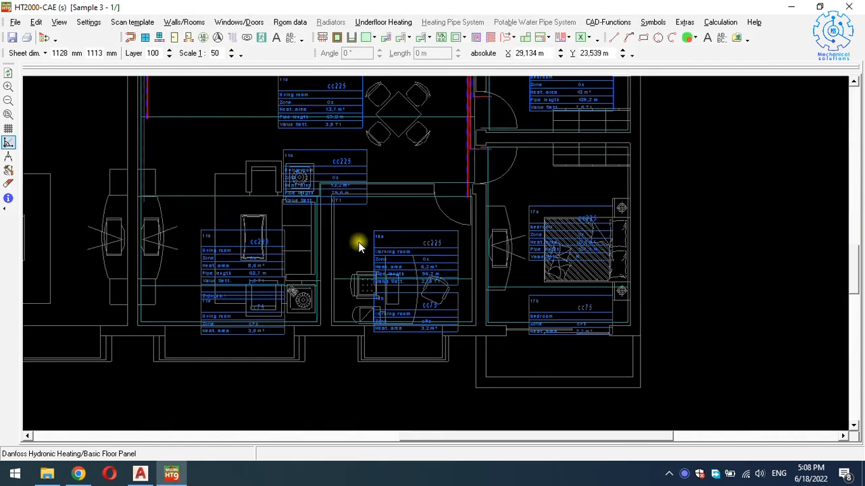
pyautogui.scroll(3, 156, 257)
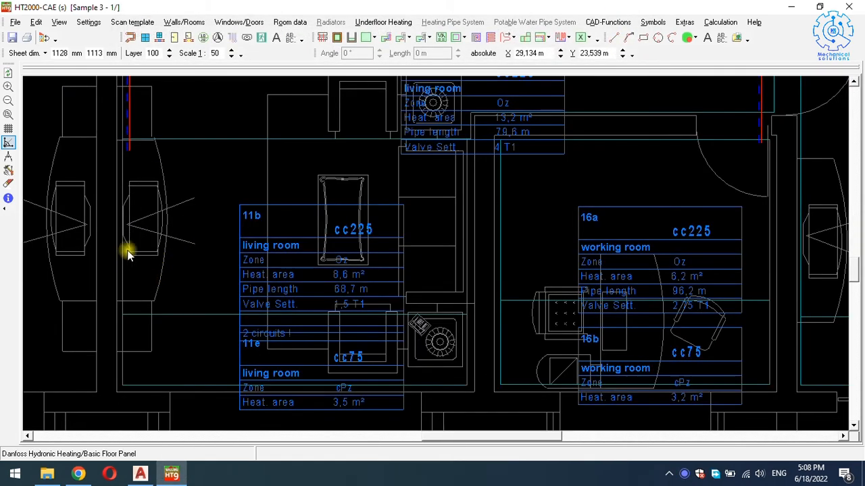
pyautogui.scroll(1, 129, 253)
pyautogui.scroll(4, 134, 125)
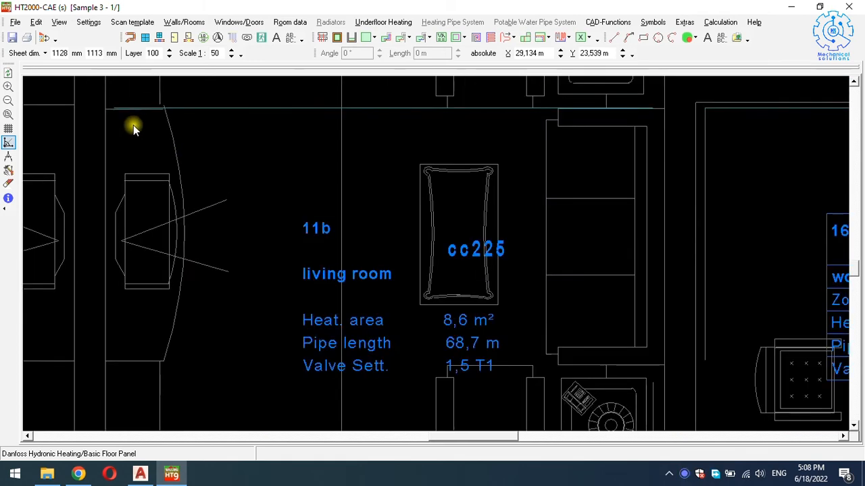
pyautogui.click(111, 122)
pyautogui.click(112, 144)
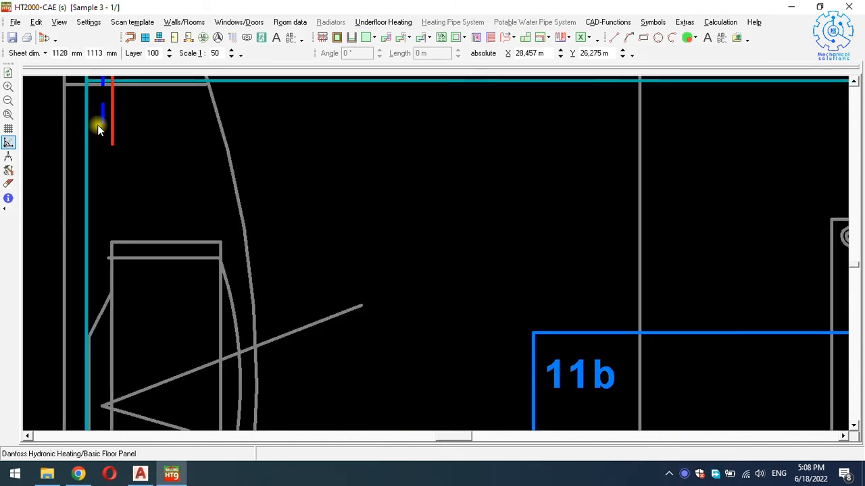
# Move the blue, red and dashed blue pipes tight against room 11d's left wall.
pyautogui.scroll(-4, 114, 156)
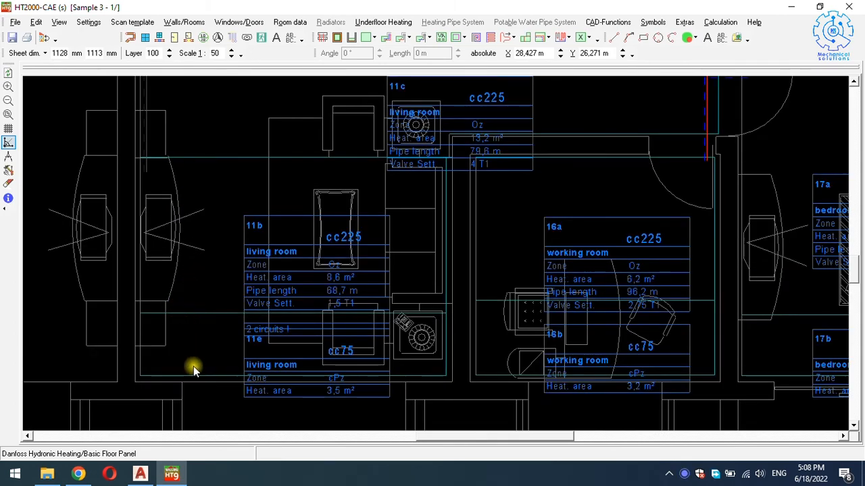
pyautogui.moveTo(149, 135); pyautogui.dragTo(183, 312, button='middle')
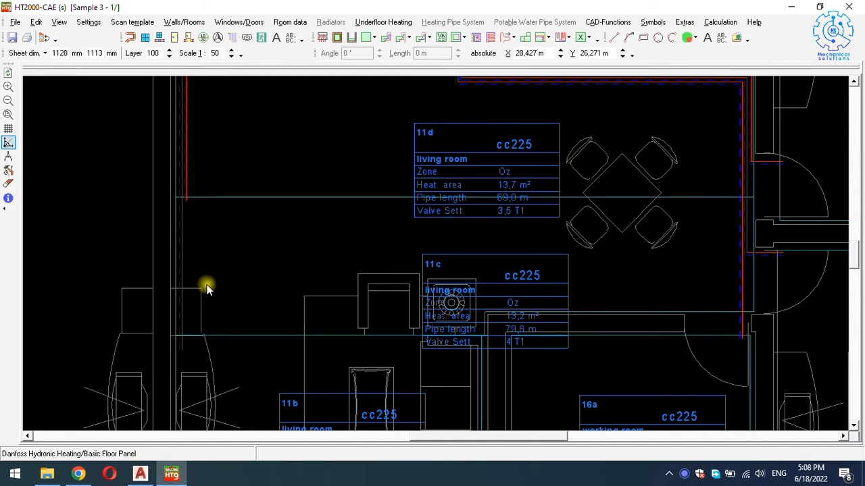
pyautogui.scroll(-3, 206, 288)
pyautogui.scroll(2, 204, 281)
pyautogui.scroll(4, 193, 216)
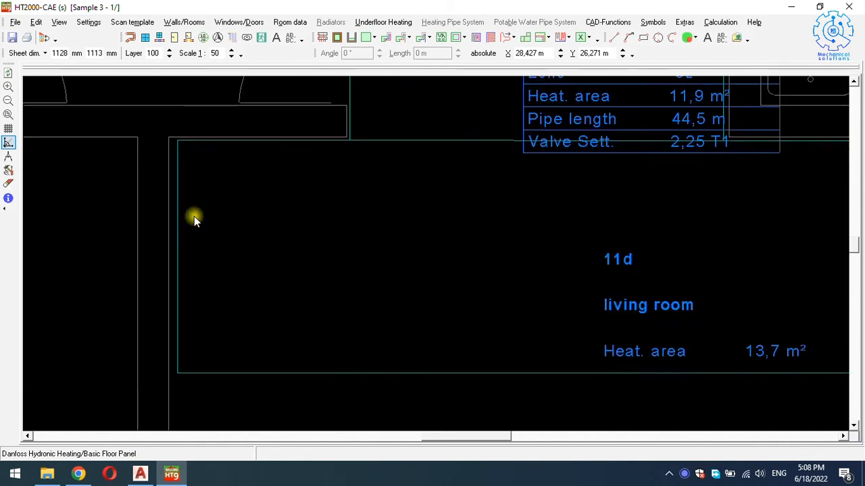
pyautogui.click(199, 219)
pyautogui.click(203, 222)
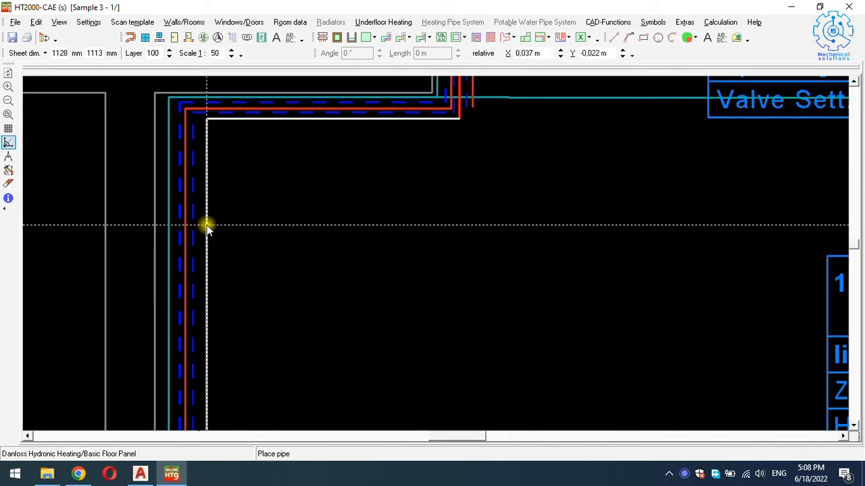
pyautogui.click(207, 226)
pyautogui.click(202, 240)
pyautogui.click(188, 240)
pyautogui.click(191, 241)
pyautogui.click(196, 241)
pyautogui.click(180, 240)
pyautogui.click(180, 240)
pyautogui.click(191, 242)
# Shift the red pipe run and the teal heating-area edge slightly right.
pyautogui.scroll(-2, 191, 242)
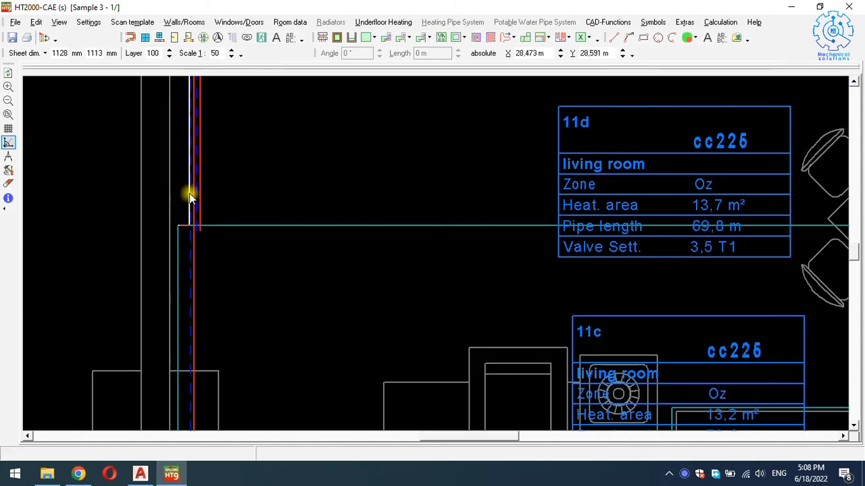
pyautogui.scroll(-3, 177, 264)
pyautogui.scroll(4, 179, 253)
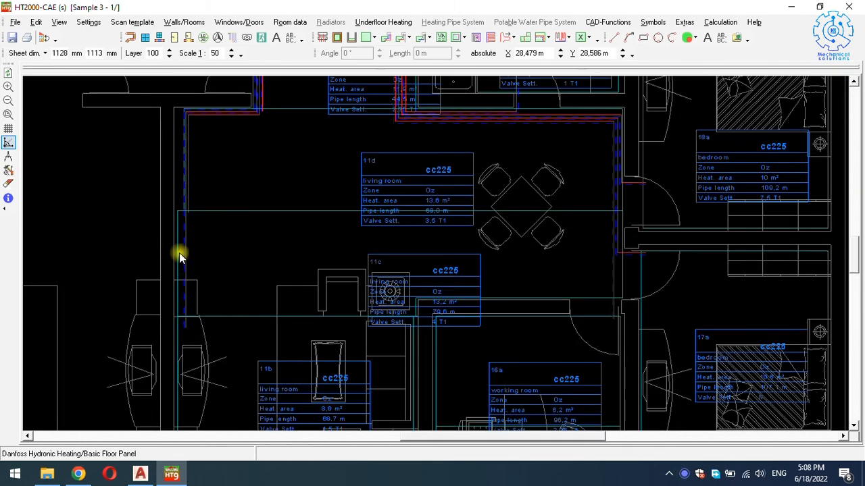
pyautogui.click(182, 245)
pyautogui.moveTo(182, 244); pyautogui.dragTo(186, 245)
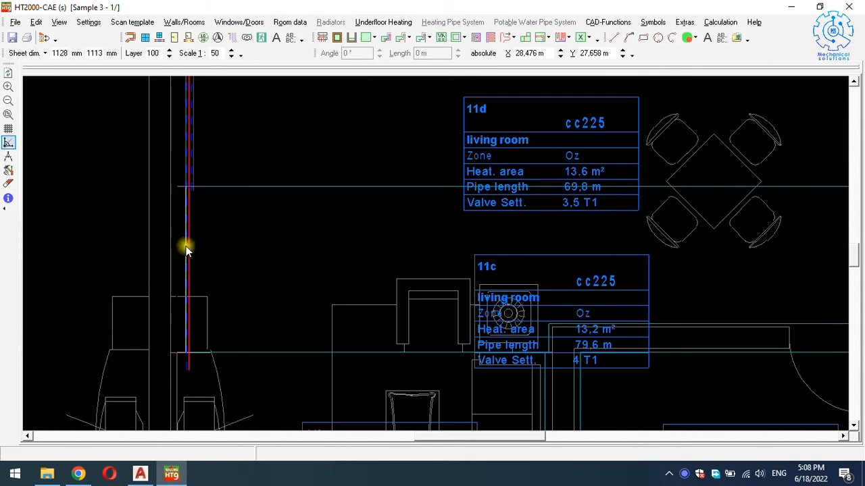
pyautogui.scroll(2, 170, 376)
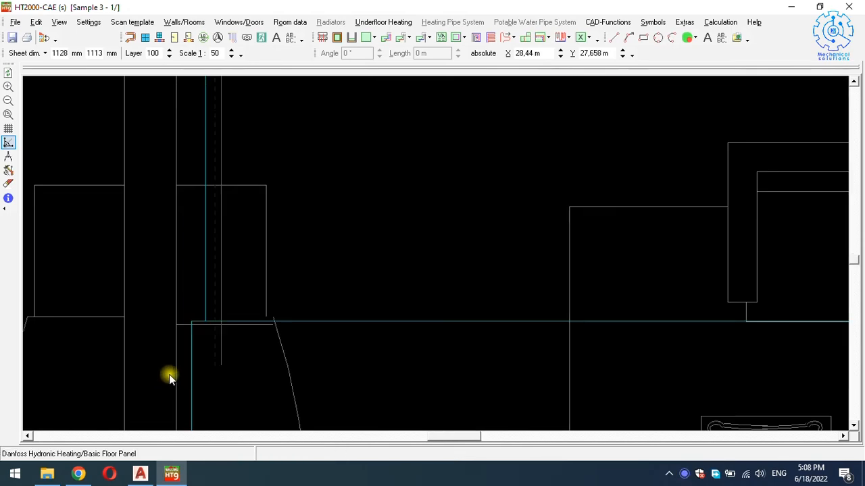
pyautogui.click(194, 370)
pyautogui.moveTo(194, 371); pyautogui.dragTo(202, 371)
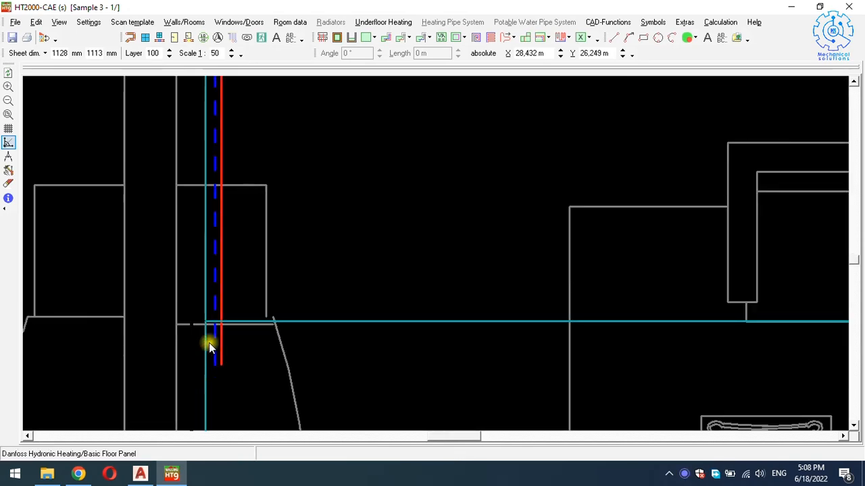
pyautogui.scroll(-3, 248, 301)
pyautogui.scroll(-3, 248, 301)
pyautogui.scroll(2, 250, 308)
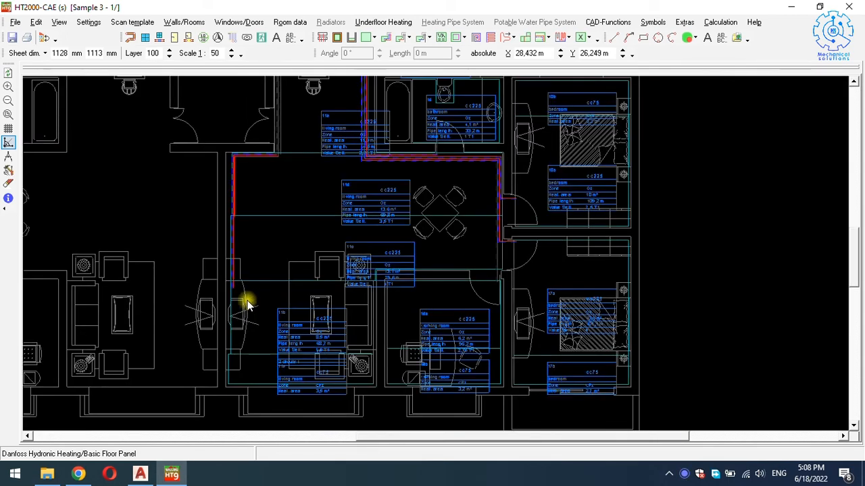
pyautogui.scroll(1, 282, 353)
pyautogui.scroll(3, 227, 375)
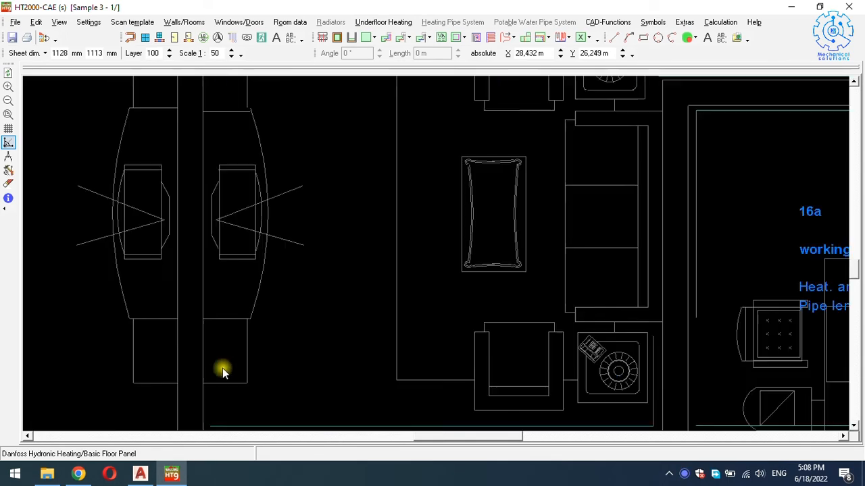
# Align the heating area's left edge with the wall and its vertical edge with the teal line.
pyautogui.moveTo(210, 360); pyautogui.dragTo(218, 361)
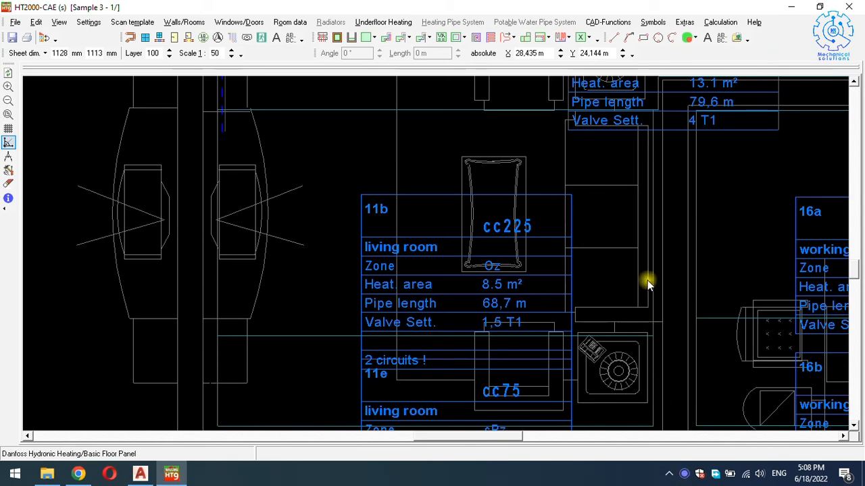
pyautogui.scroll(1, 647, 281)
pyautogui.scroll(2, 659, 128)
pyautogui.scroll(1, 657, 129)
pyautogui.click(658, 141)
pyautogui.moveTo(656, 145)
pyautogui.mouseDown()
pyautogui.moveTo(631, 169)
pyautogui.moveTo(651, 160)
pyautogui.mouseUp()
pyautogui.click(651, 160)
# Move room 11c's horizontal heating-area edge up so 11c measures 12.9 m².
pyautogui.scroll(-4, 650, 160)
pyautogui.press('Up')
pyautogui.press('Right')
pyautogui.press('Right')
pyautogui.press('Right')
pyautogui.press('Right')
pyautogui.press('Up')
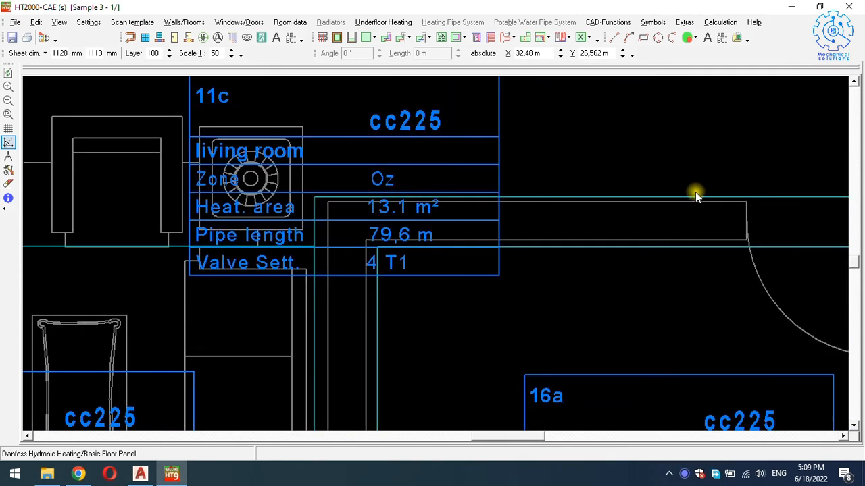
pyautogui.moveTo(695, 196)
pyautogui.mouseDown()
pyautogui.moveTo(695, 183)
pyautogui.moveTo(694, 190)
pyautogui.mouseUp()
pyautogui.scroll(-2, 680, 190)
pyautogui.press('Down')
pyautogui.press('Down')
pyautogui.press('Down')
pyautogui.press('Down')
pyautogui.press('Down')
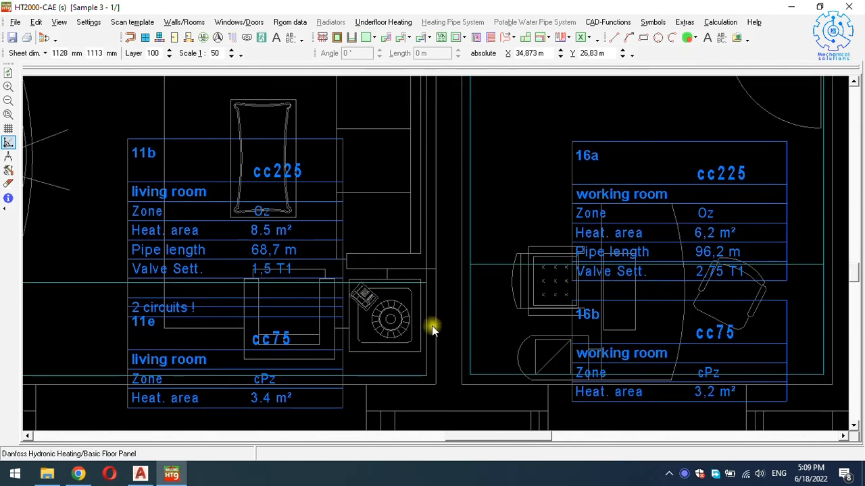
# Shift the 11b/11e boundary down so 11b becomes 8.7 m² and 11e 3.2 m².
pyautogui.scroll(3, 424, 263)
pyautogui.scroll(-1, 420, 272)
pyautogui.scroll(-3, 420, 272)
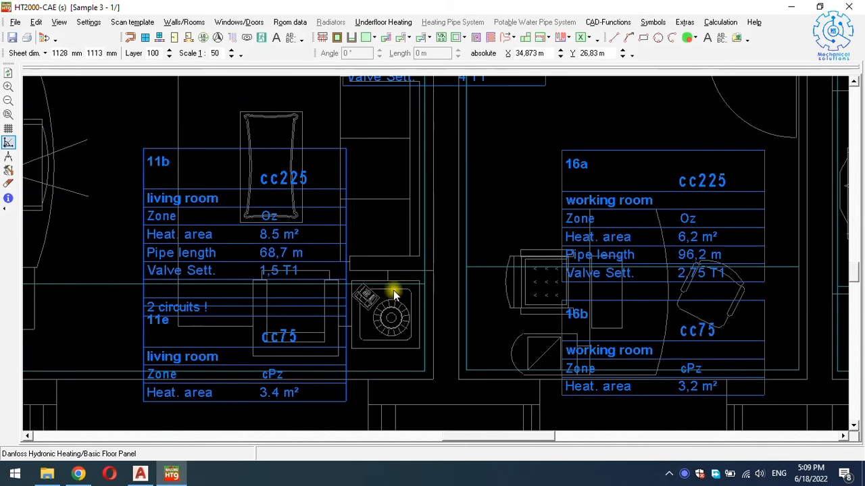
pyautogui.moveTo(126, 285); pyautogui.dragTo(125, 290)
pyautogui.scroll(-1, 193, 291)
pyautogui.scroll(-1, 454, 99)
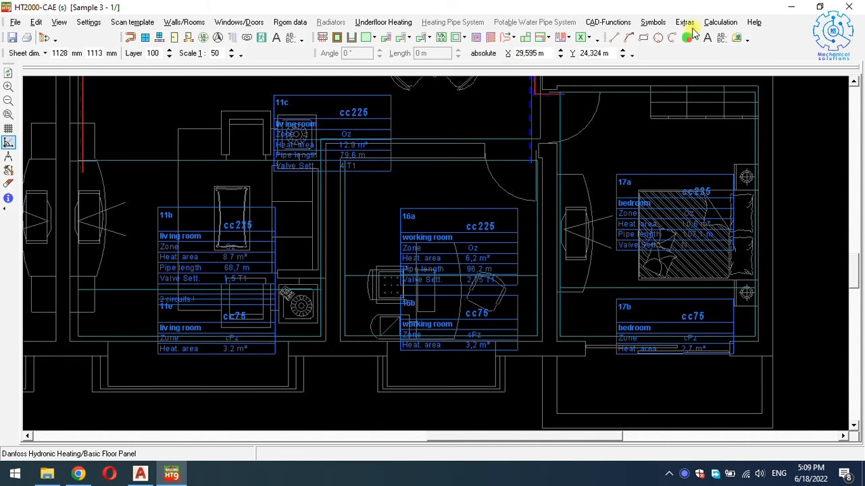
# Run Surface heating design with edit/printout, retransferring room data and dismissing the warnings.
pyautogui.click(716, 22)
pyautogui.moveTo(711, 66)
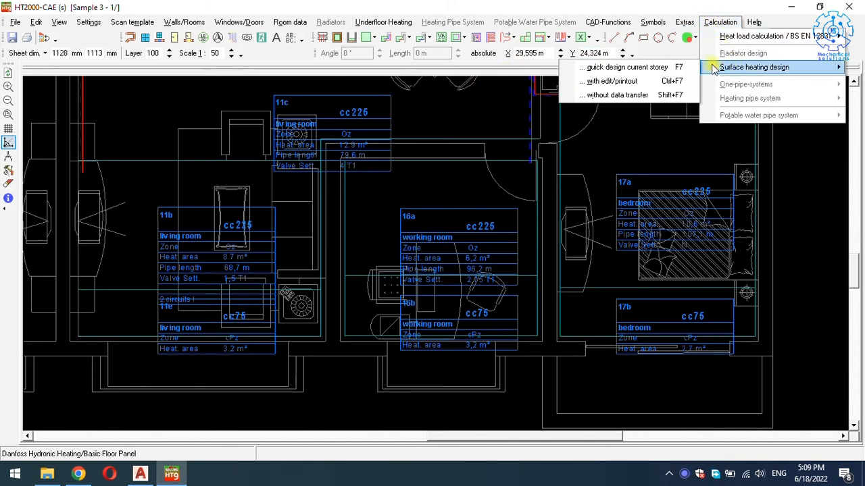
pyautogui.click(649, 79)
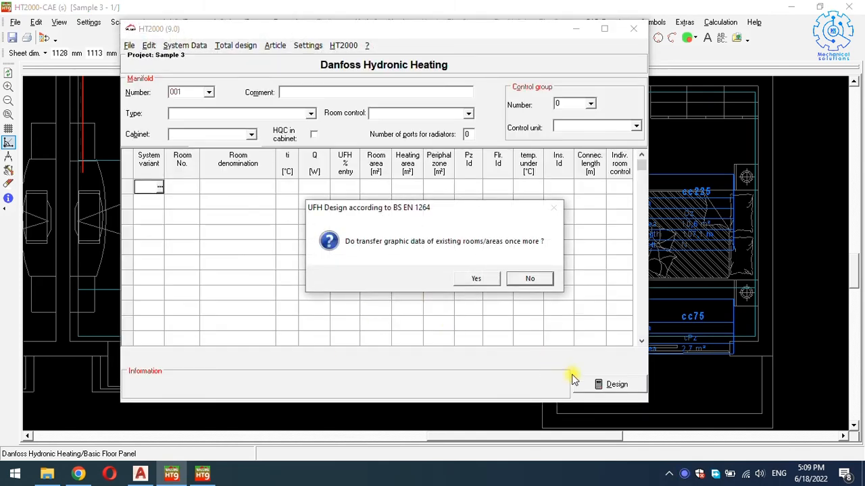
pyautogui.click(491, 282)
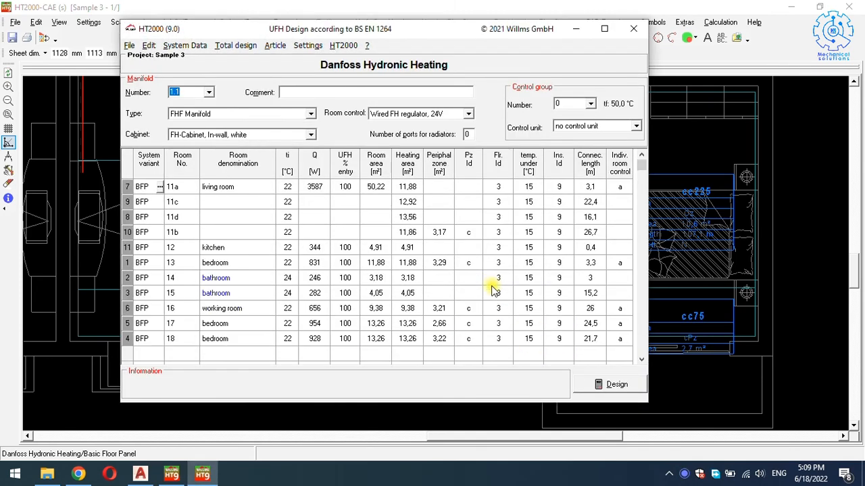
pyautogui.click(585, 381)
pyautogui.press('Return')
pyautogui.press('Return')
pyautogui.press('Return')
pyautogui.press('Return')
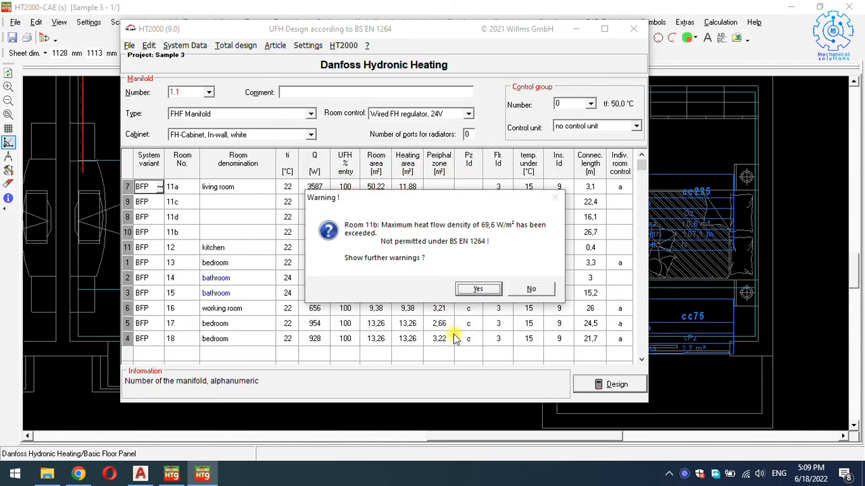
pyautogui.press('Return')
pyautogui.press('Return')
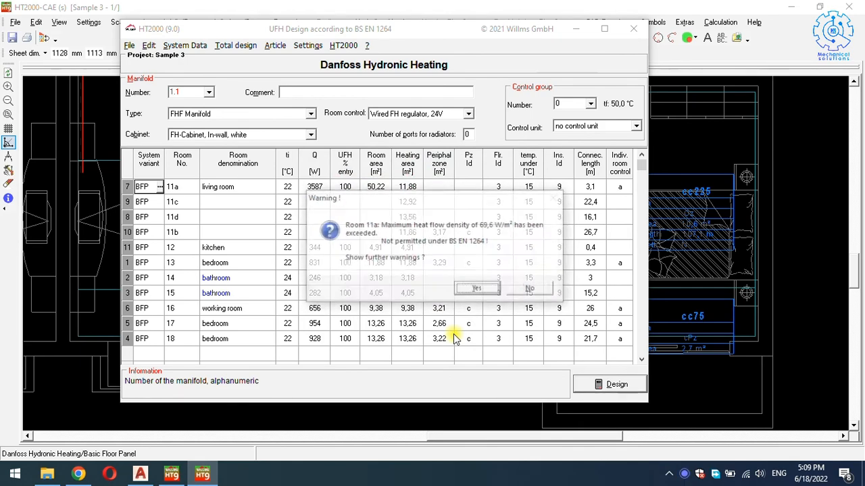
# Set room 11b to 1 heating circuit, accept the results and close the Manifold window.
pyautogui.scroll(-5, 392, 346)
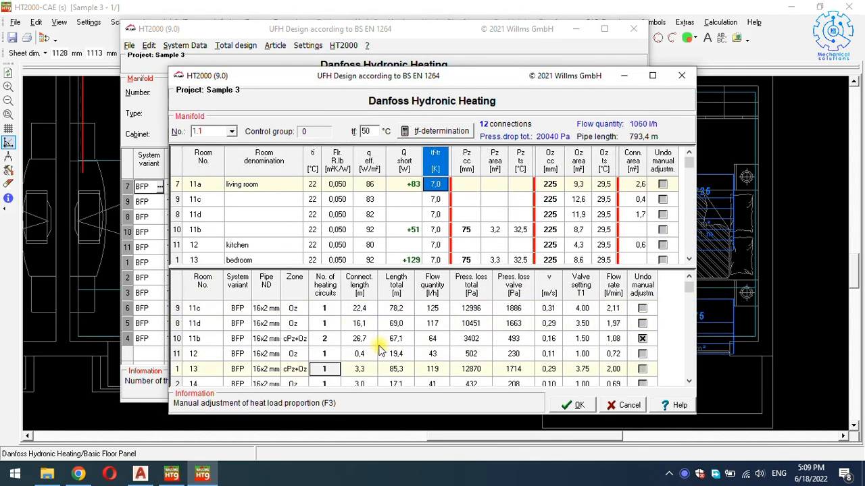
pyautogui.click(337, 343)
pyautogui.write('1')
pyautogui.press('Return')
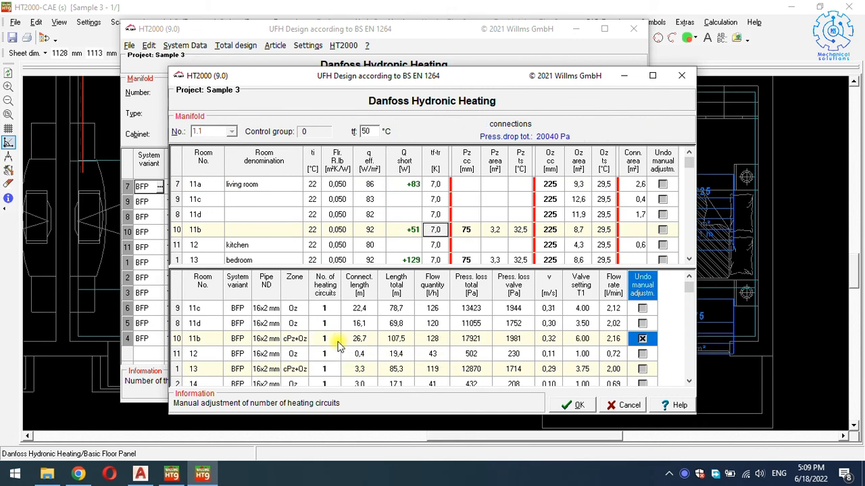
pyautogui.scroll(-4, 355, 332)
pyautogui.scroll(-1, 356, 331)
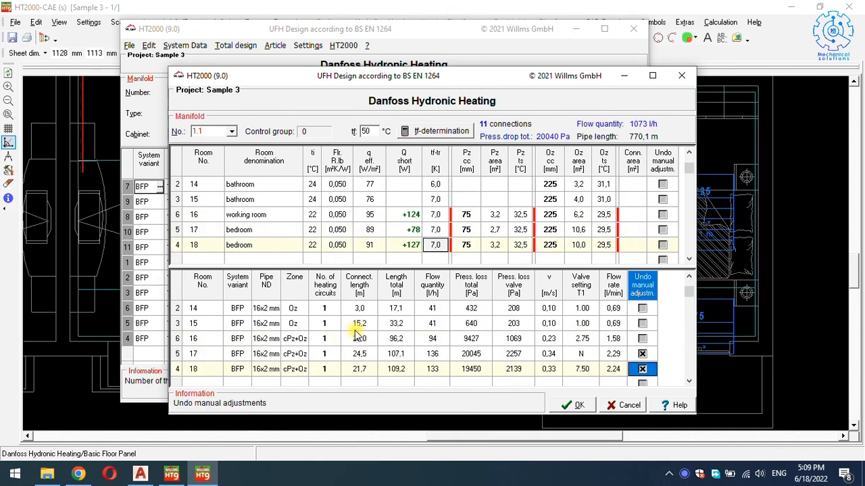
pyautogui.scroll(6, 356, 331)
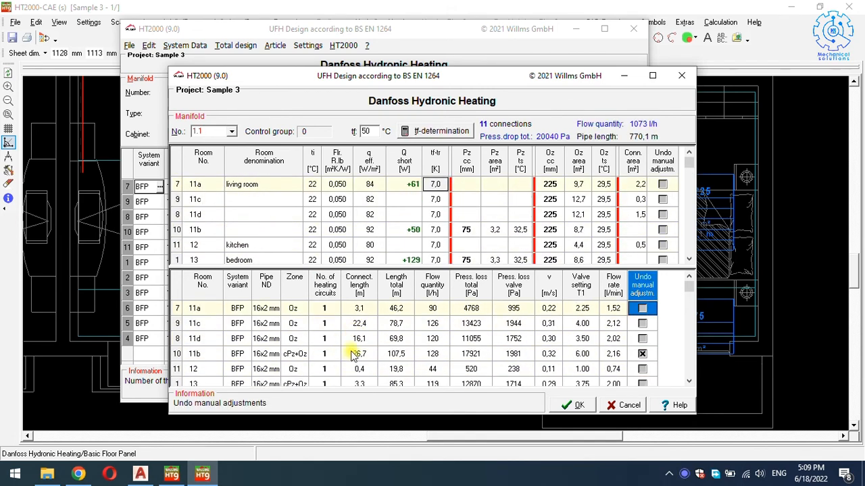
pyautogui.click(324, 353)
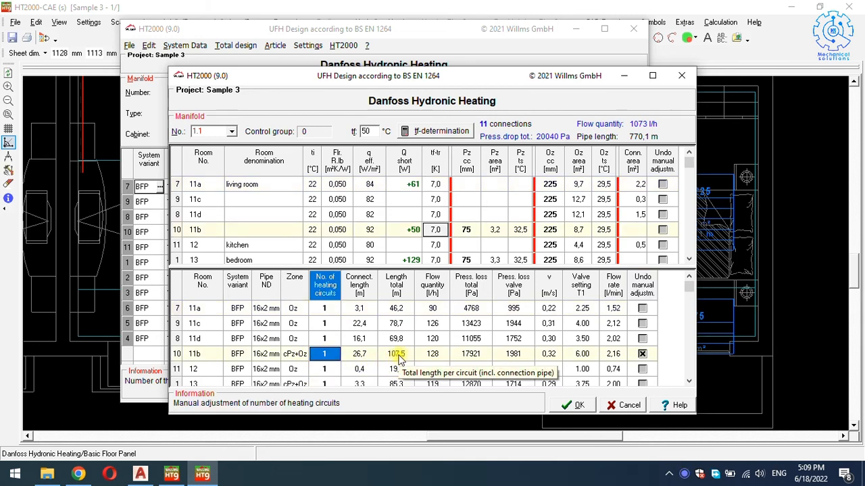
pyautogui.click(573, 405)
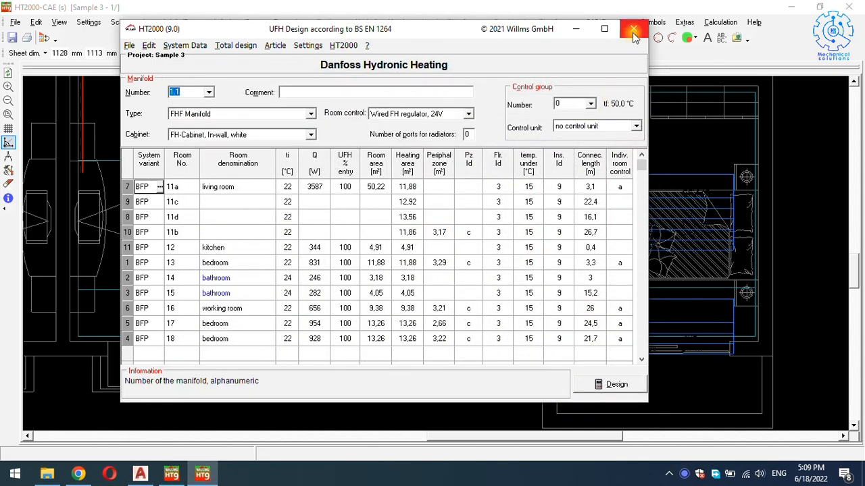
pyautogui.click(632, 29)
# Lay an automatic snail route in the living room's heating area at 225 mm, 75 mm peripheral.
pyautogui.scroll(-3, 416, 203)
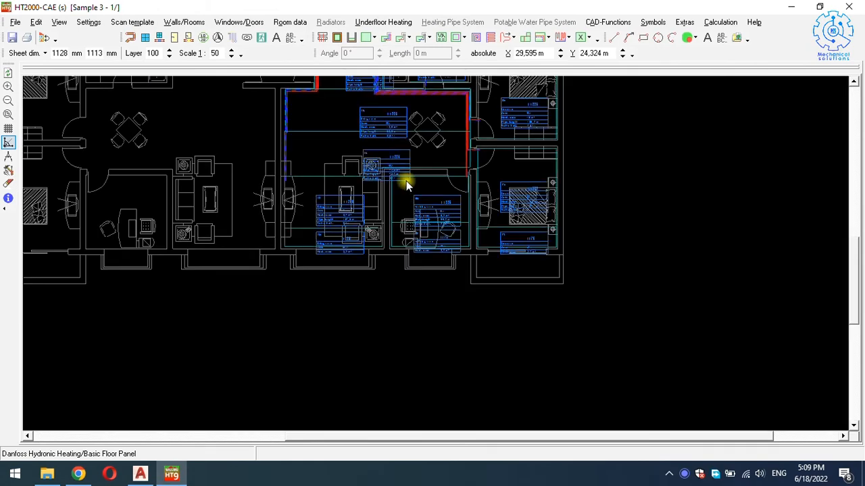
pyautogui.scroll(1, 408, 184)
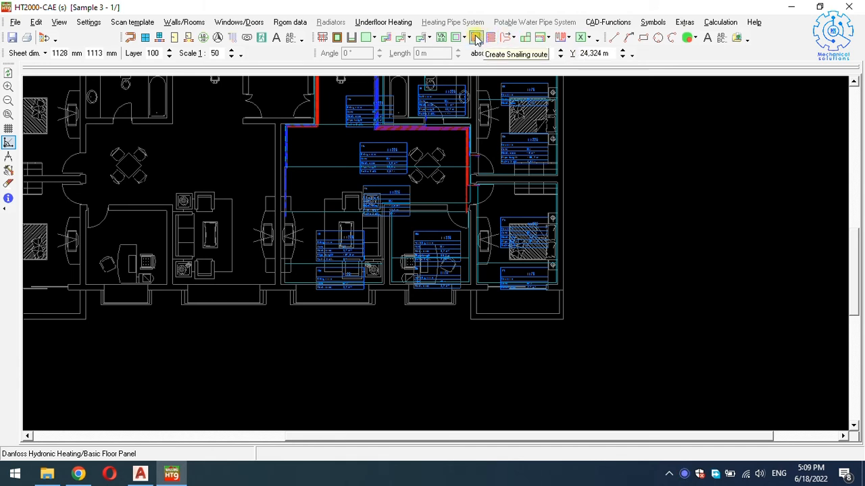
pyautogui.click(476, 38)
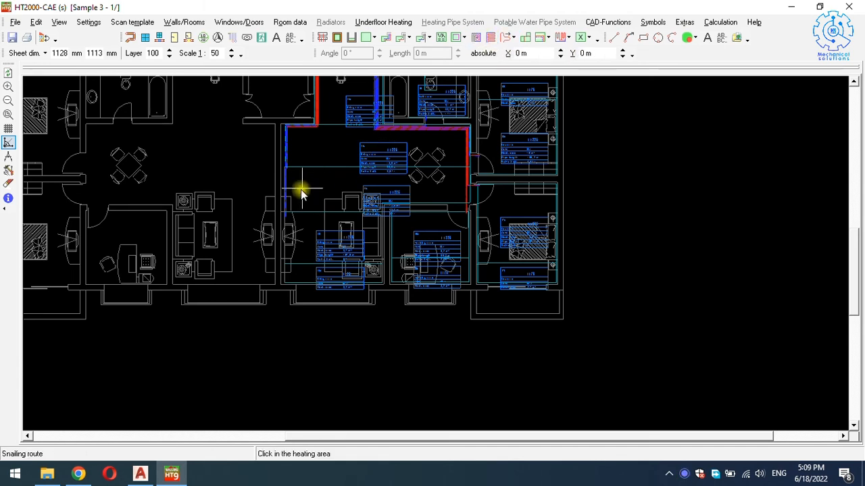
pyautogui.click(311, 225)
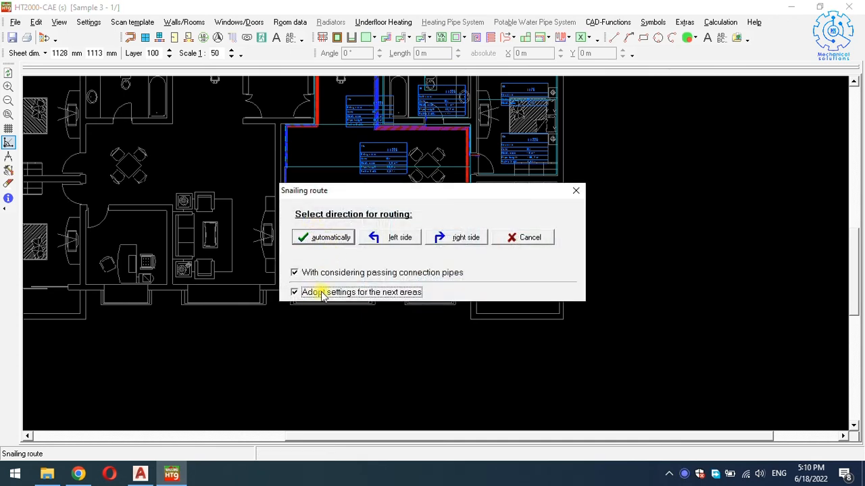
pyautogui.click(318, 235)
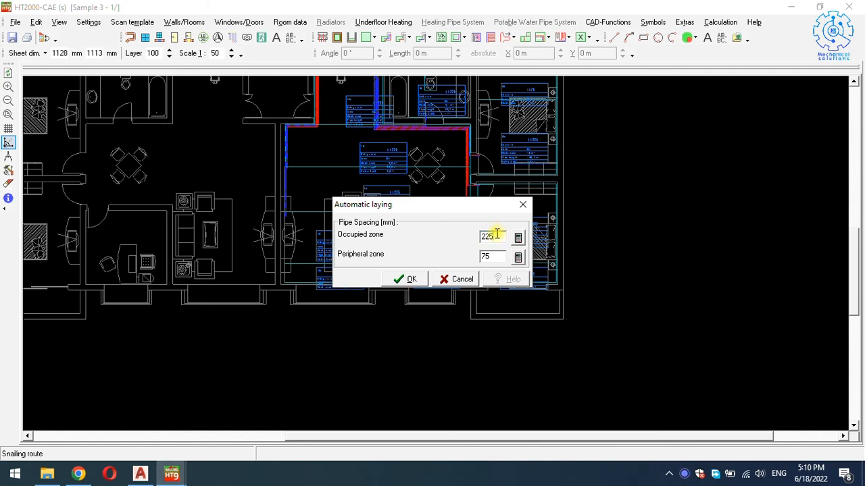
pyautogui.click(412, 279)
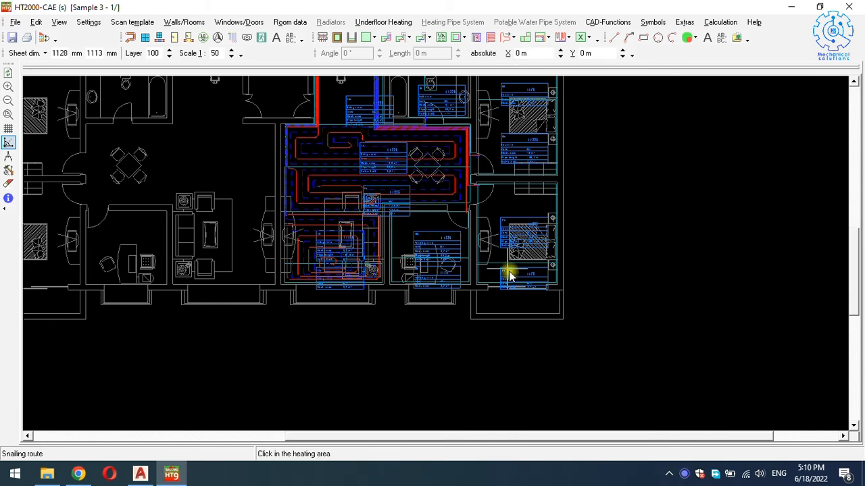
# Lay snail pipe loops in the right-hand, upper, dining and small top rooms, then finish.
pyautogui.click(497, 241)
pyautogui.click(496, 146)
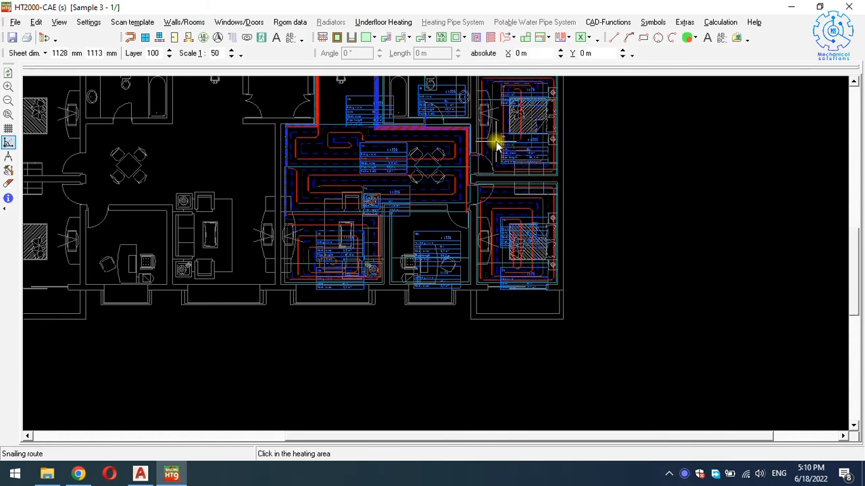
pyautogui.scroll(3, 479, 168)
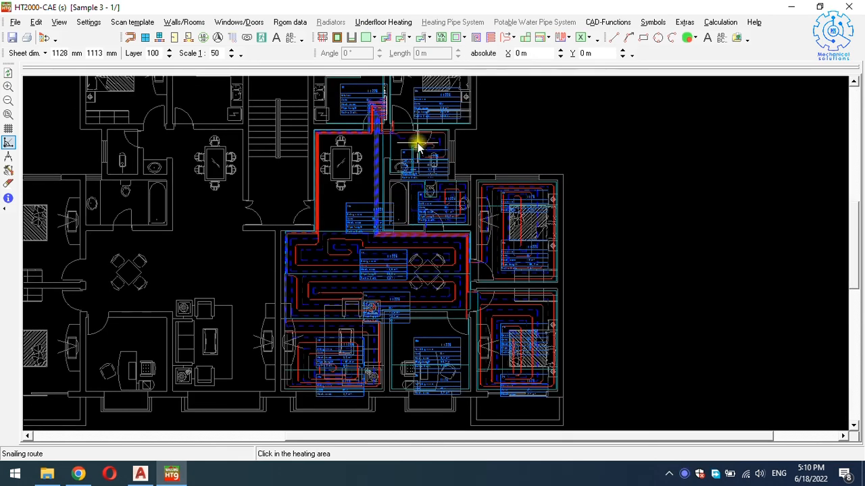
pyautogui.click(401, 107)
pyautogui.click(349, 93)
pyautogui.click(344, 160)
pyautogui.click(423, 209)
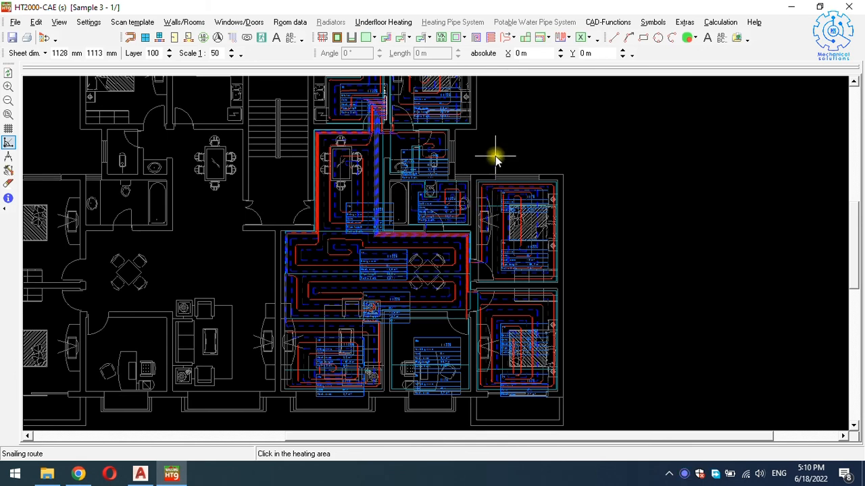
pyautogui.scroll(-2, 496, 157)
pyautogui.click(439, 159)
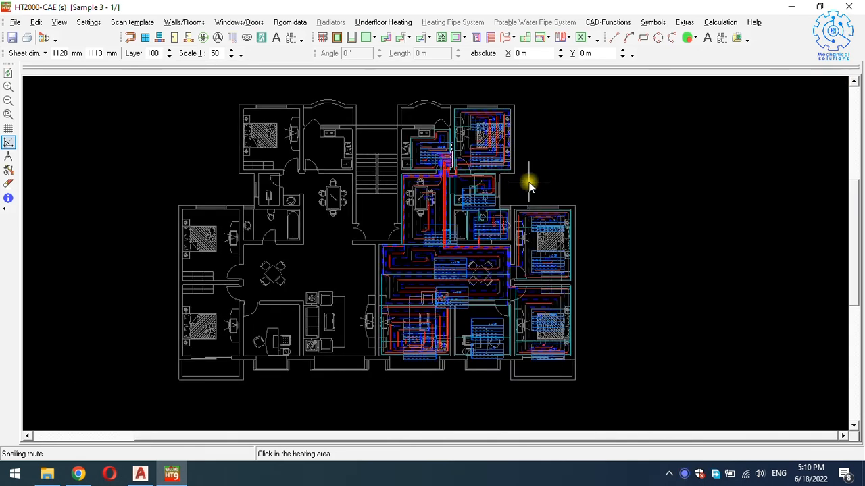
pyautogui.press('Escape')
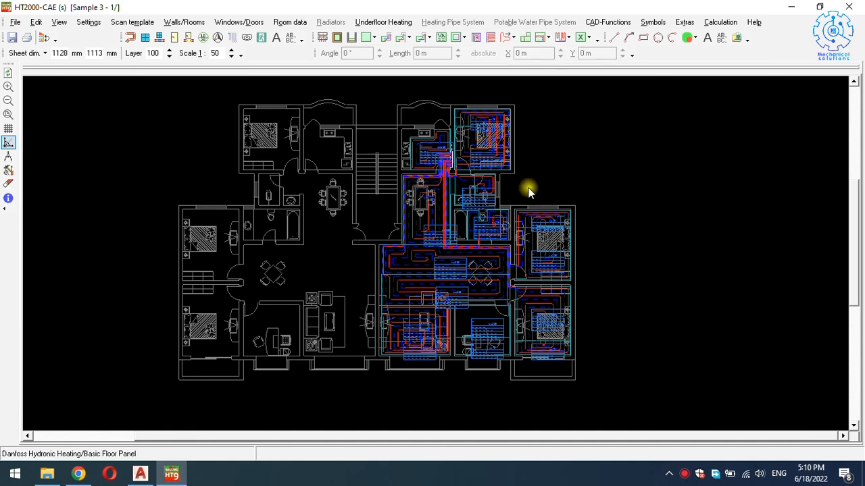
# Lay automatic snail loops at 225/75 mm spacing in the central room.
pyautogui.click(475, 38)
pyautogui.click(477, 320)
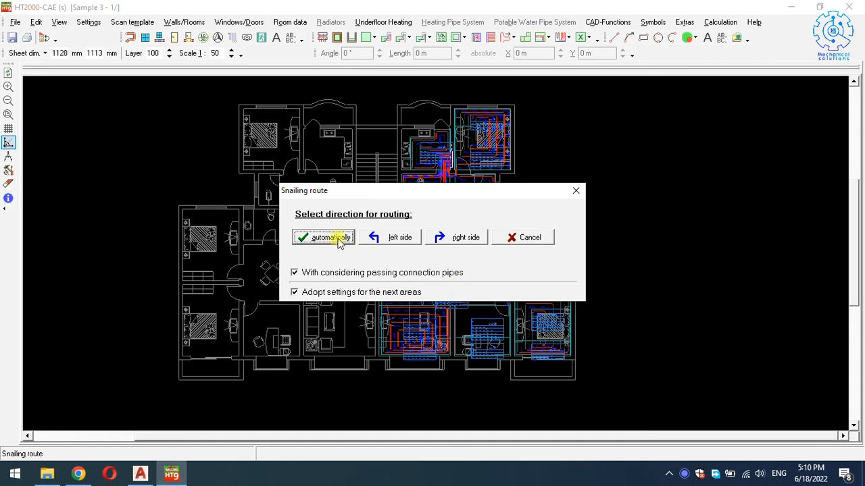
pyautogui.click(342, 243)
pyautogui.click(413, 279)
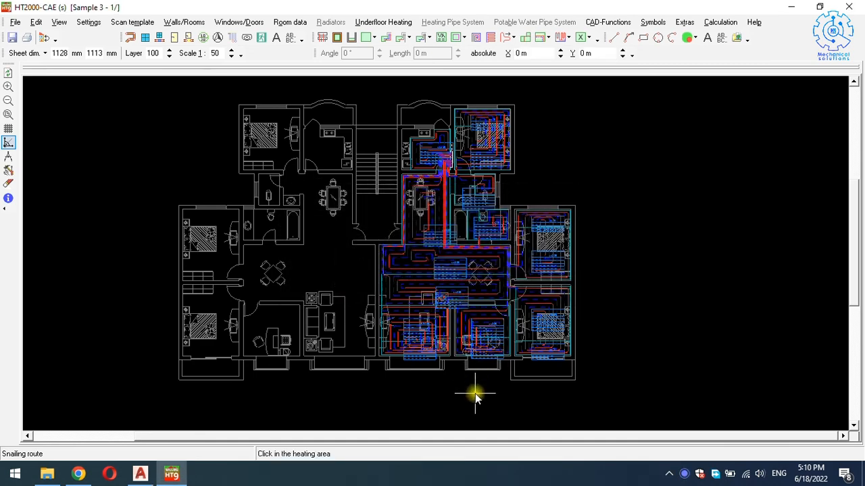
# End snail routing and zoom around the plan to inspect the heating-area labels.
pyautogui.press('Escape')
pyautogui.scroll(3, 495, 355)
pyautogui.scroll(3, 494, 351)
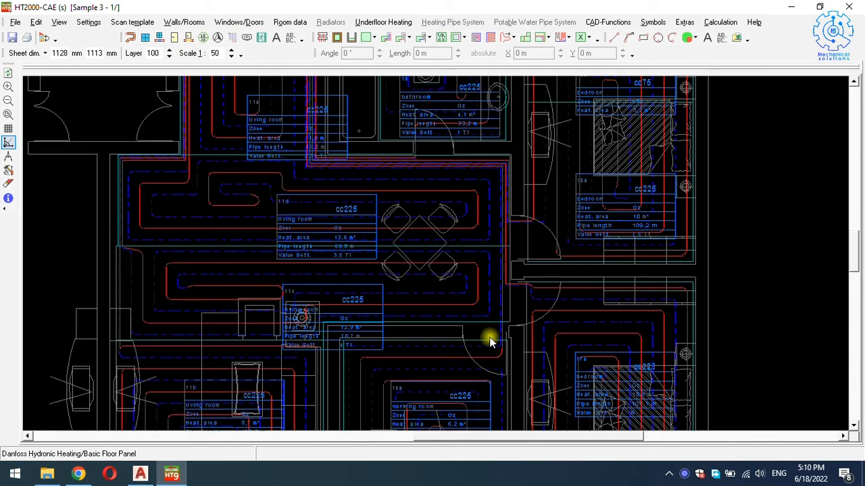
pyautogui.scroll(3, 480, 312)
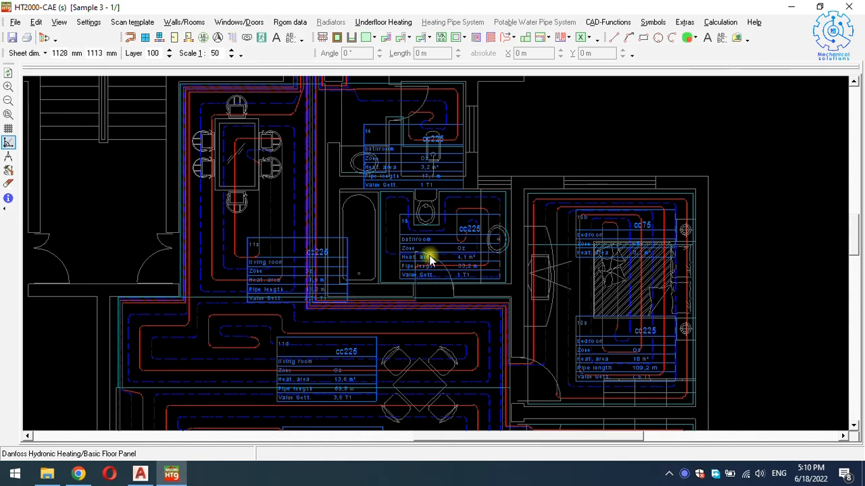
pyautogui.keyDown('ctrl'); pyautogui.scroll(3, 610, 363); pyautogui.keyUp('ctrl')
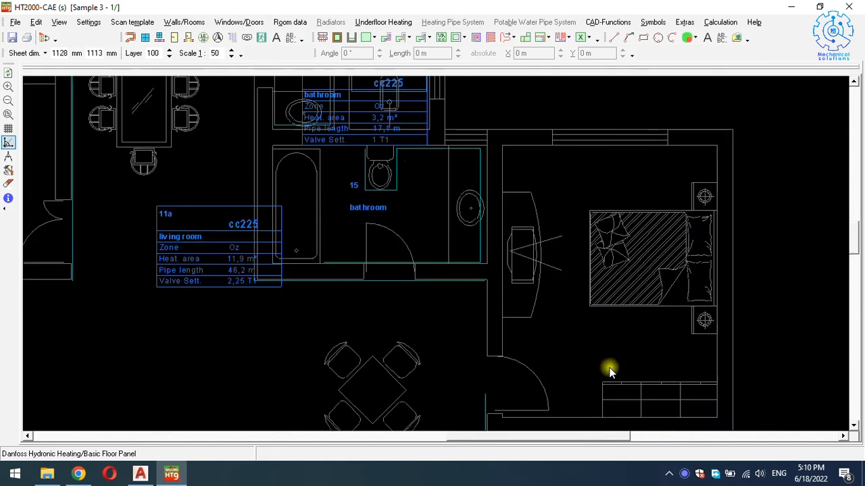
pyautogui.scroll(-1, 666, 378)
pyautogui.scroll(-1, 652, 364)
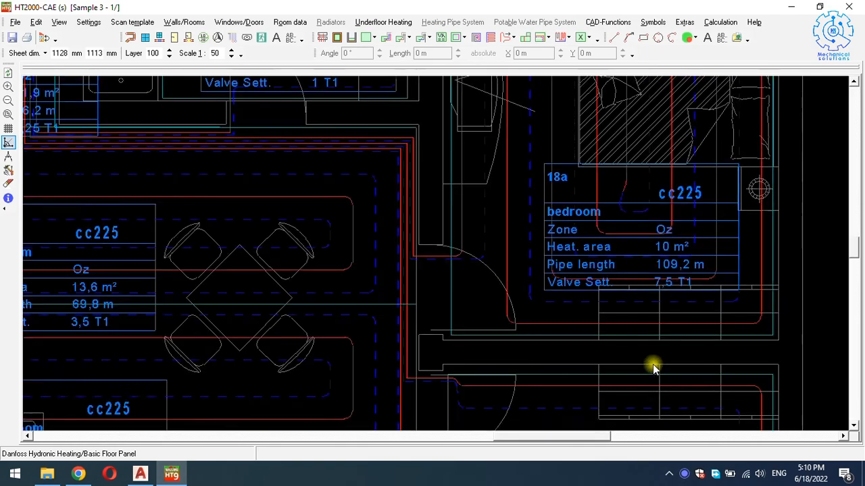
pyautogui.keyDown('ctrl'); pyautogui.scroll(-2, 653, 363); pyautogui.keyUp('ctrl')
pyautogui.scroll(-1, 638, 381)
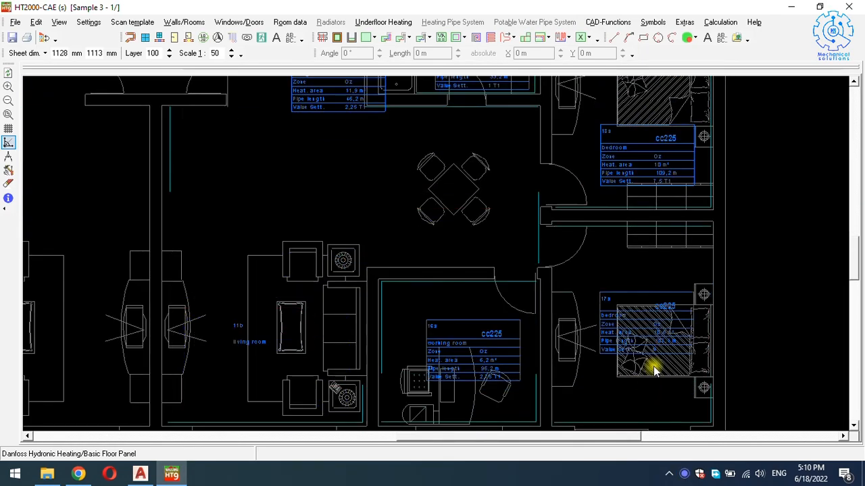
pyautogui.keyDown('ctrl'); pyautogui.scroll(4, 653, 365); pyautogui.keyUp('ctrl')
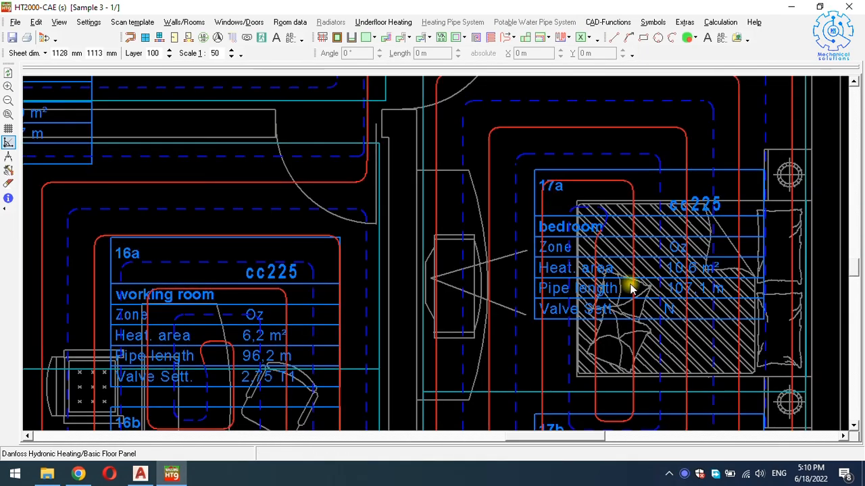
pyautogui.keyDown('ctrl'); pyautogui.scroll(-4, 659, 292); pyautogui.keyUp('ctrl')
pyautogui.keyDown('ctrl'); pyautogui.scroll(2, 635, 310); pyautogui.keyUp('ctrl')
pyautogui.scroll(-1, 613, 329)
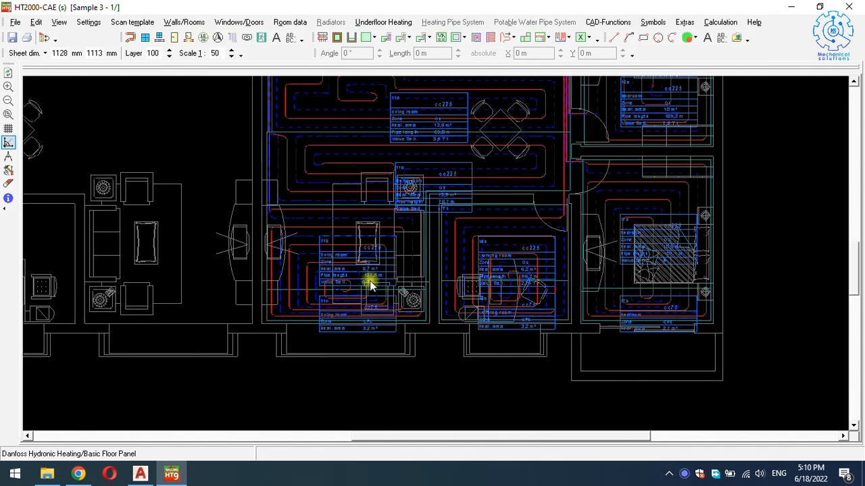
pyautogui.keyDown('ctrl'); pyautogui.scroll(5, 358, 325); pyautogui.keyUp('ctrl')
pyautogui.keyDown('ctrl'); pyautogui.scroll(-1, 398, 317); pyautogui.keyUp('ctrl')
pyautogui.keyDown('ctrl'); pyautogui.scroll(-2, 405, 321); pyautogui.keyUp('ctrl')
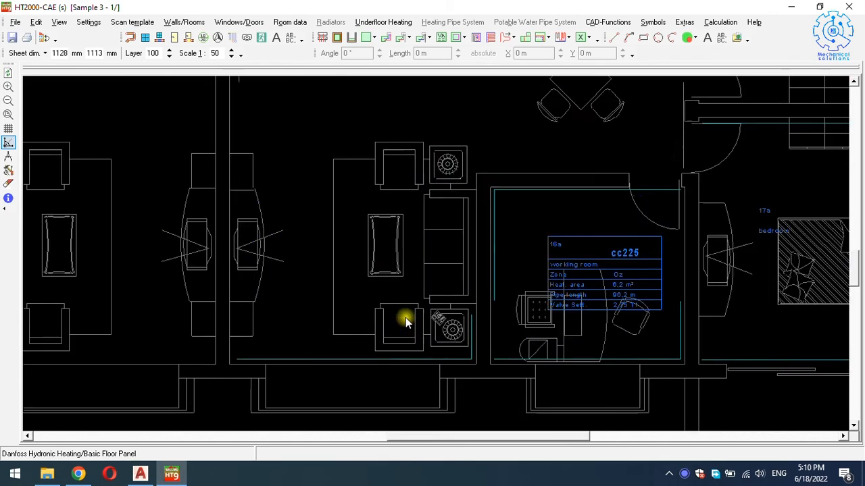
pyautogui.keyDown('ctrl'); pyautogui.scroll(-4, 405, 321); pyautogui.keyUp('ctrl')
# Drag the room's area label out of the room to just below the building.
pyautogui.moveTo(355, 354); pyautogui.dragTo(318, 406)
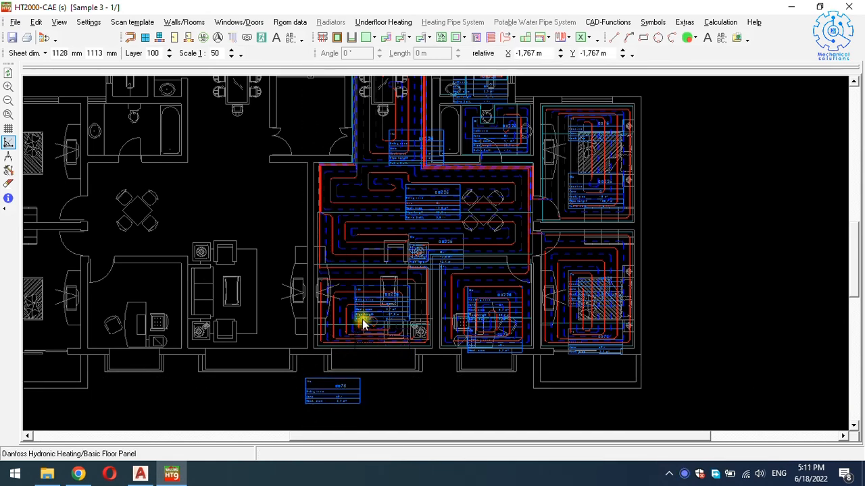
pyautogui.scroll(-1, 468, 270)
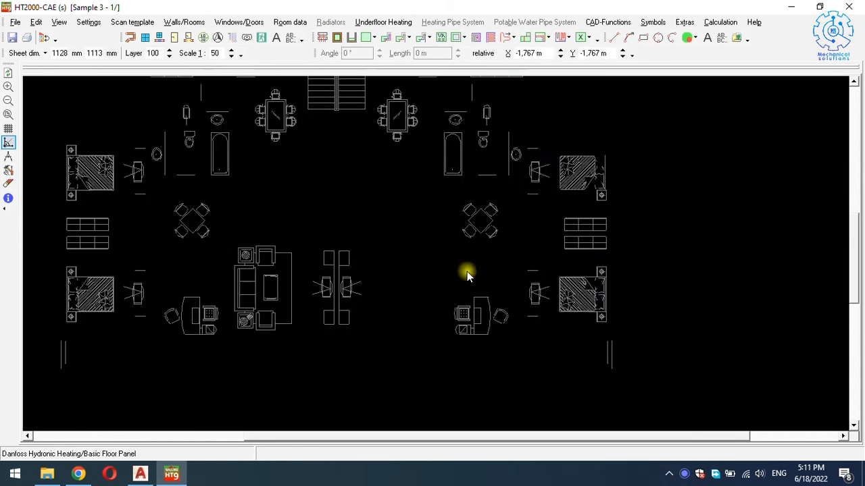
pyautogui.scroll(1, 469, 281)
pyautogui.scroll(1, 468, 286)
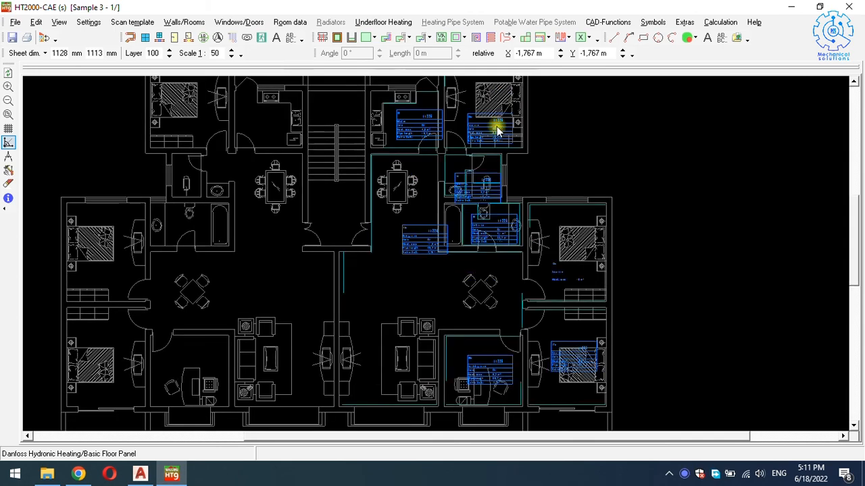
# Hide all heating-area labels with Help functions > Fade in/out area label > All.
pyautogui.rightClick(529, 183)
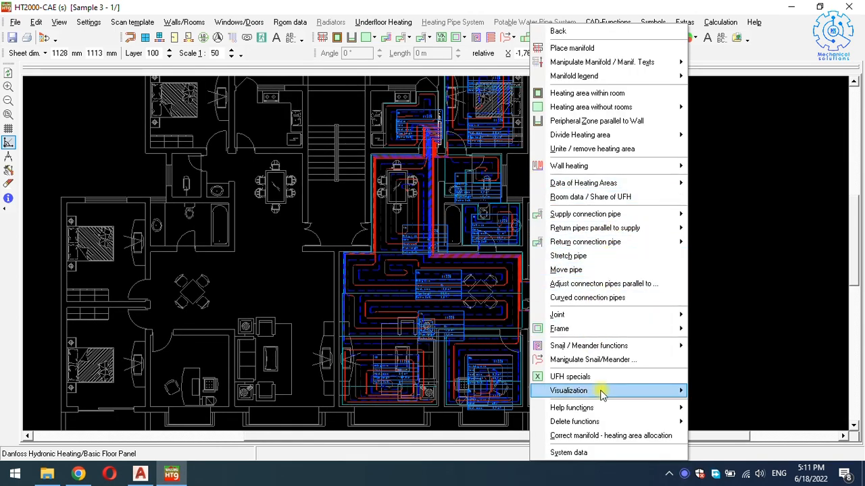
pyautogui.moveTo(605, 412)
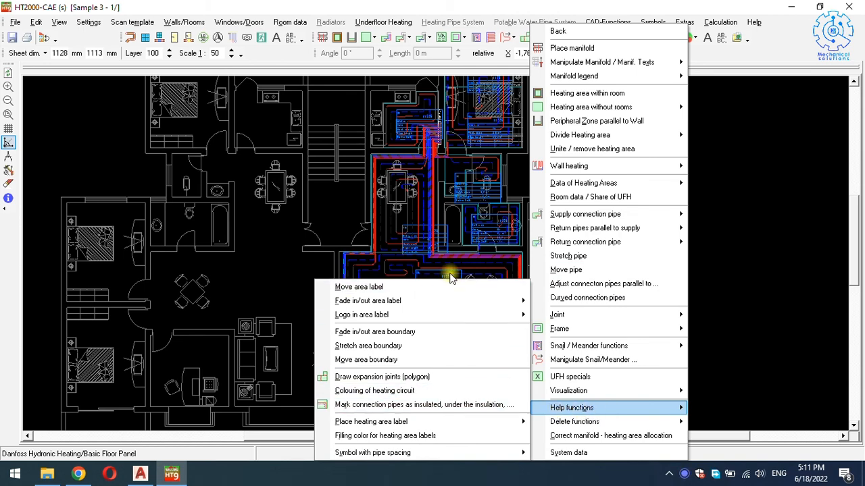
pyautogui.moveTo(398, 304)
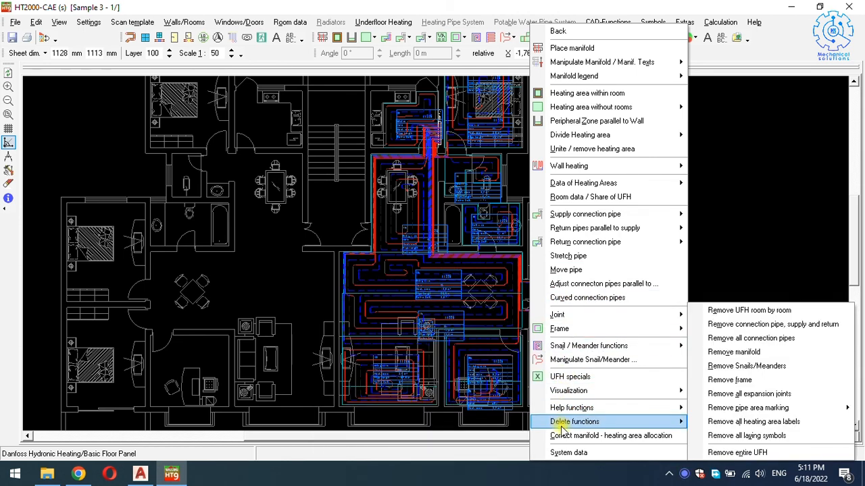
pyautogui.moveTo(668, 408)
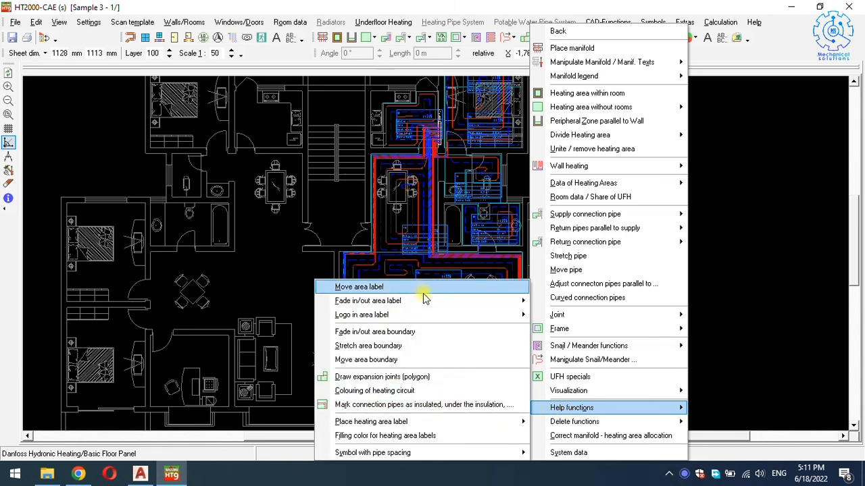
pyautogui.moveTo(430, 302)
pyautogui.click(553, 301)
# Minimise HT2000 so the Windows desktop is showing.
pyautogui.rightClick(531, 304)
pyautogui.click(360, 254)
pyautogui.scroll(-2, 453, 281)
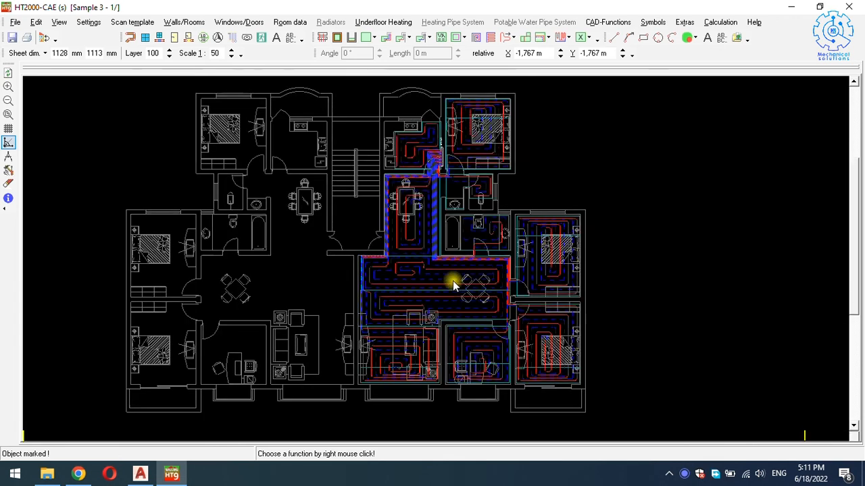
pyautogui.scroll(2, 455, 280)
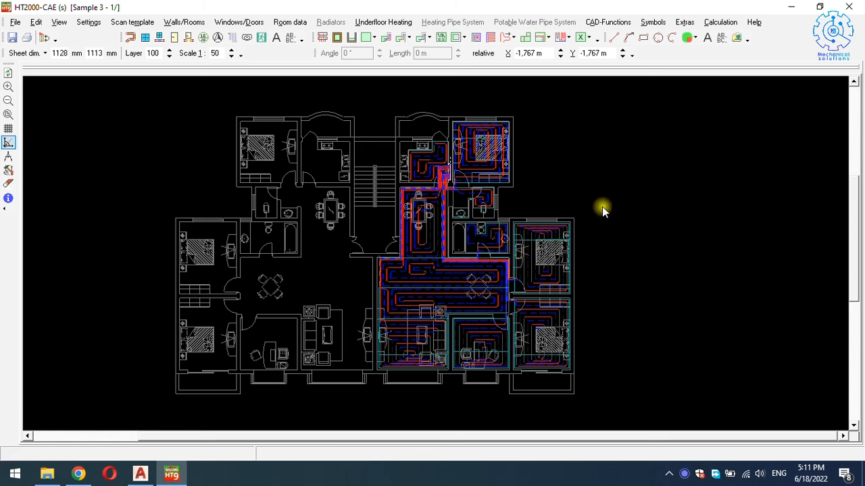
pyautogui.click(794, 10)
pyautogui.rightClick(684, 480)
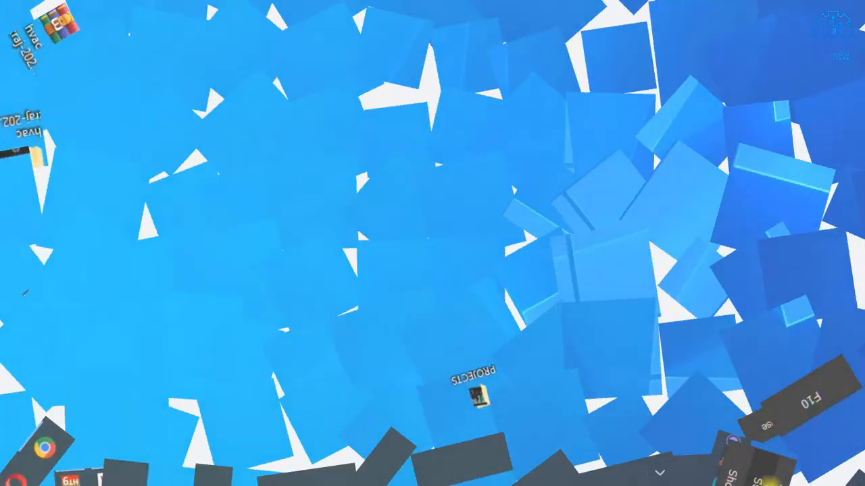